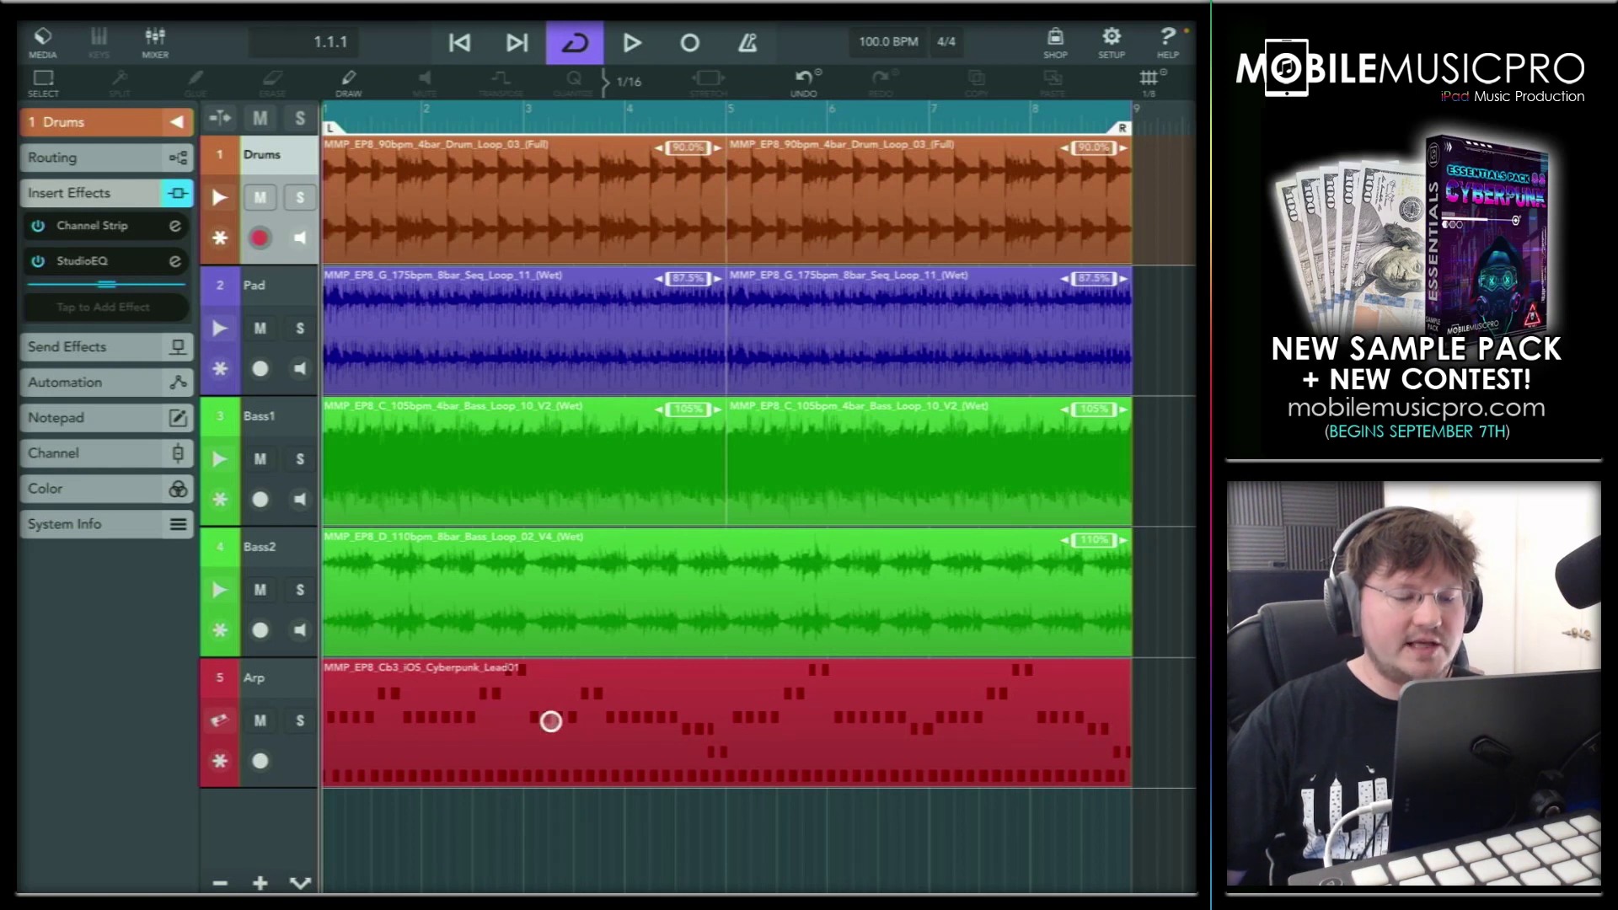
Select the Arp clip and view its Micrologue synth editor, then close it
{"action": "left_click", "coordinate": [550, 721]}
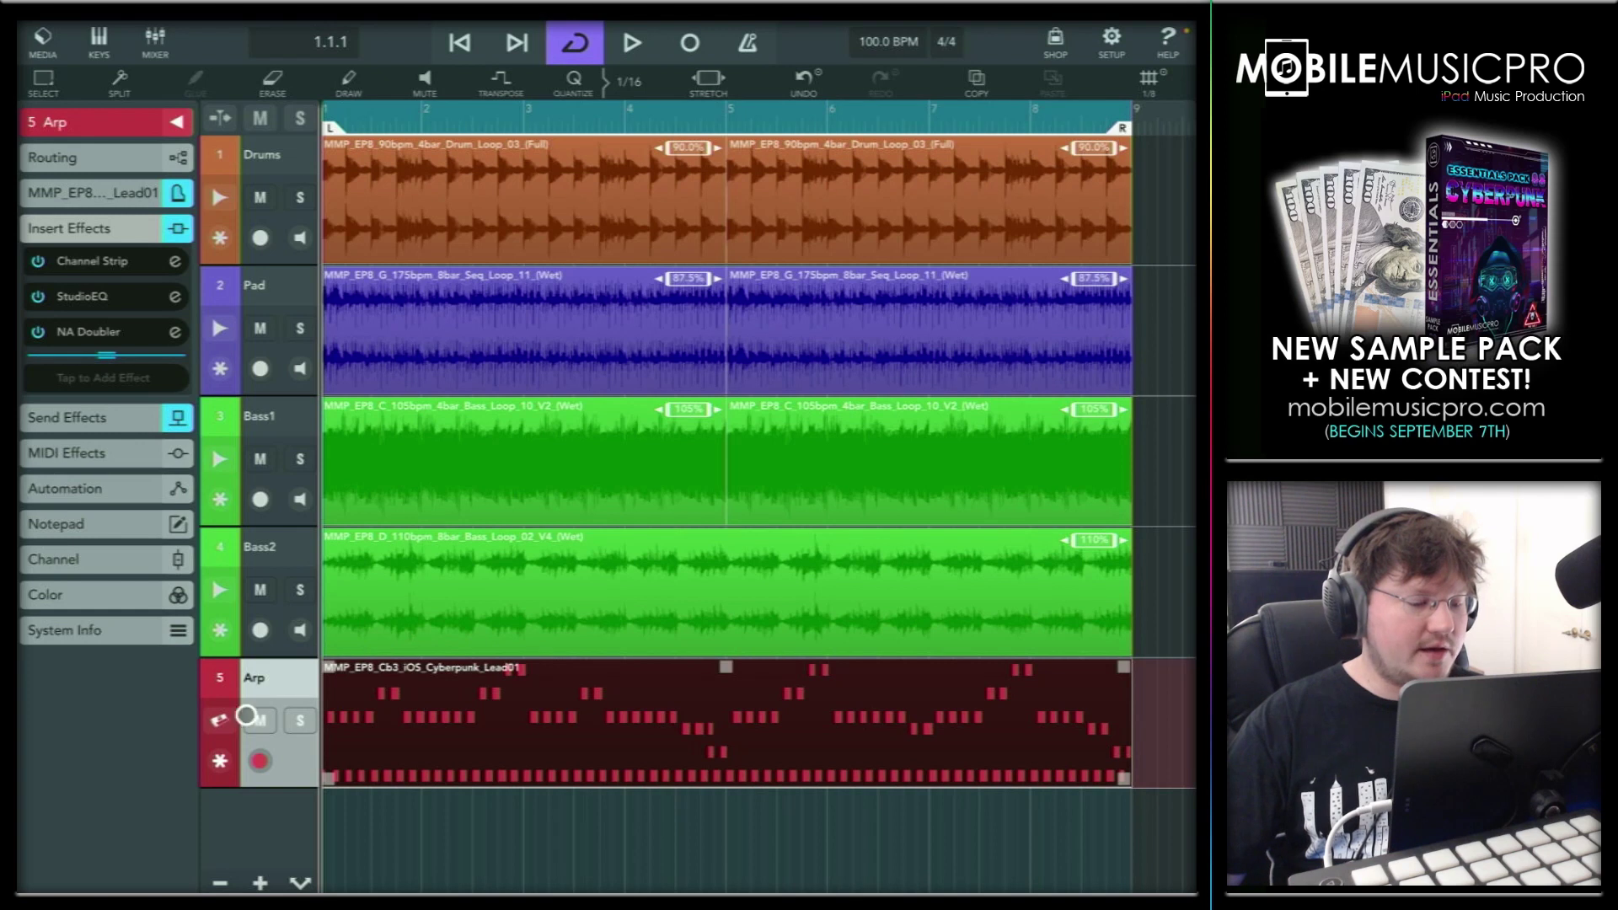
{"action": "left_click", "coordinate": [219, 726]}
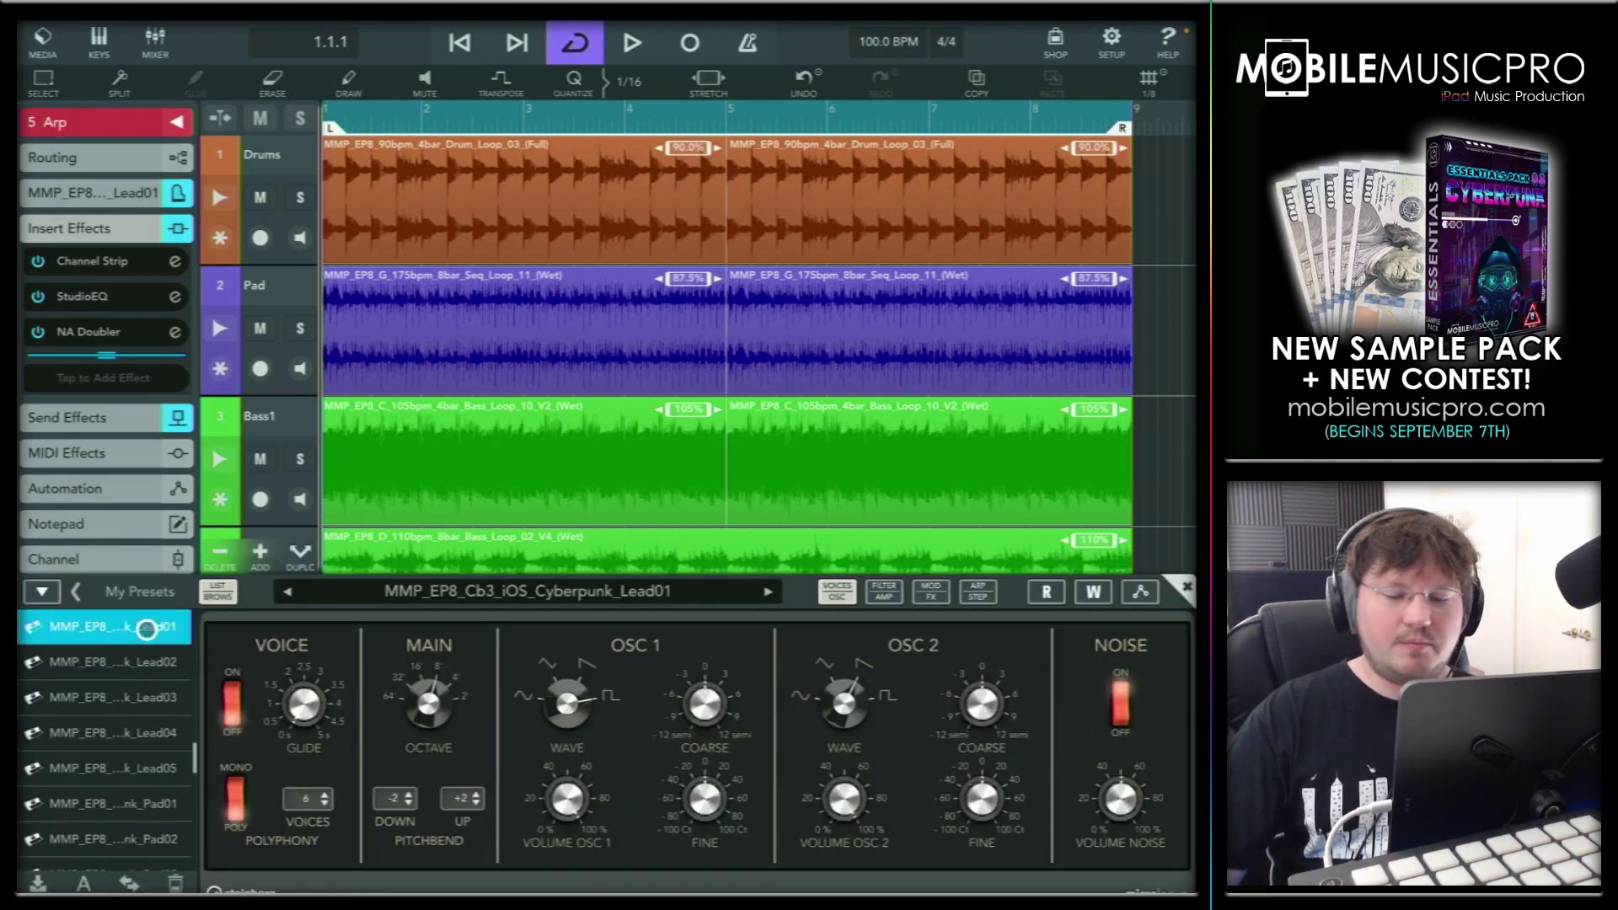
{"action": "scroll", "coordinate": [107, 734], "scroll_direction": "down", "scroll_amount": 5}
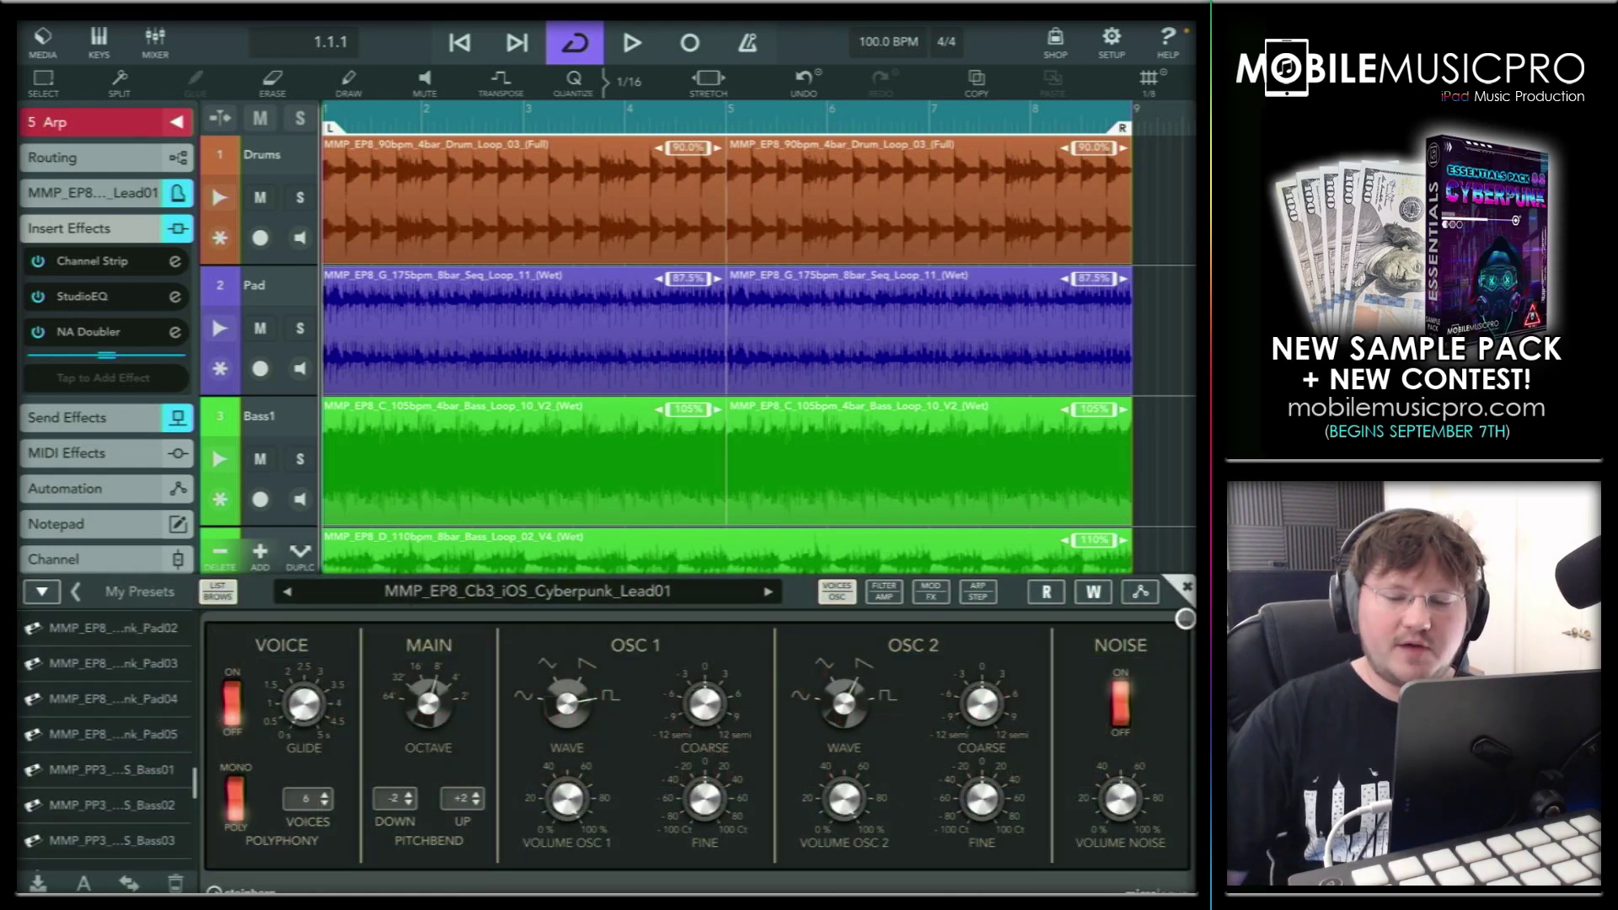
{"action": "left_click", "coordinate": [1179, 586]}
Inspect the Drums, Pad, Bass2 and Bass1 clips in turn, ending on the Pad clip
{"action": "left_click", "coordinate": [663, 211]}
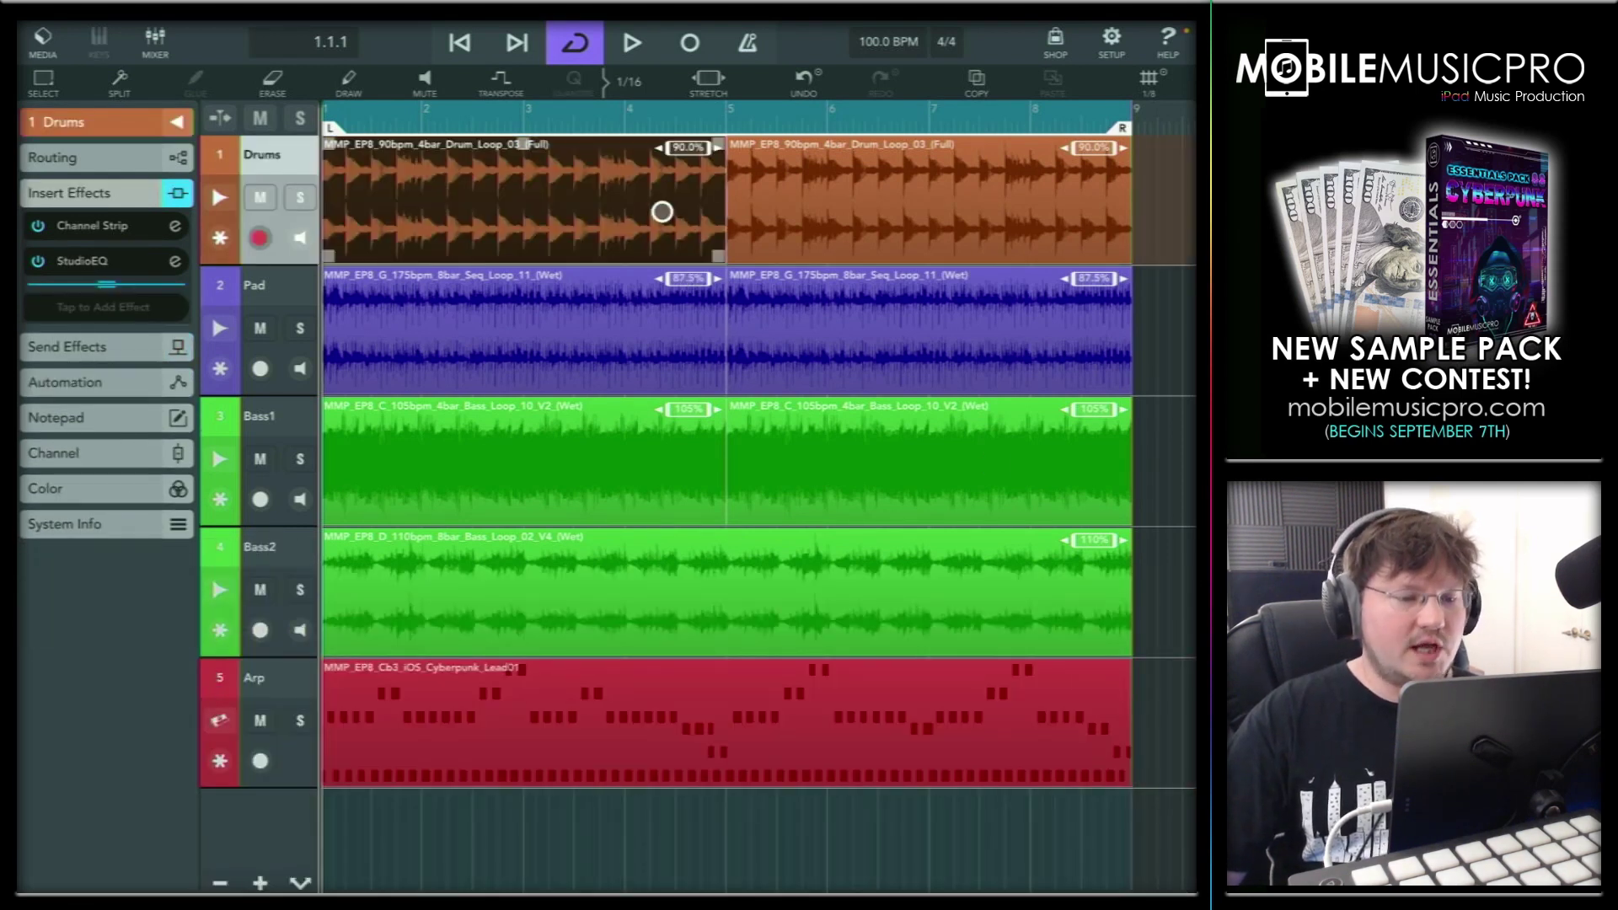
{"action": "left_click", "coordinate": [495, 342]}
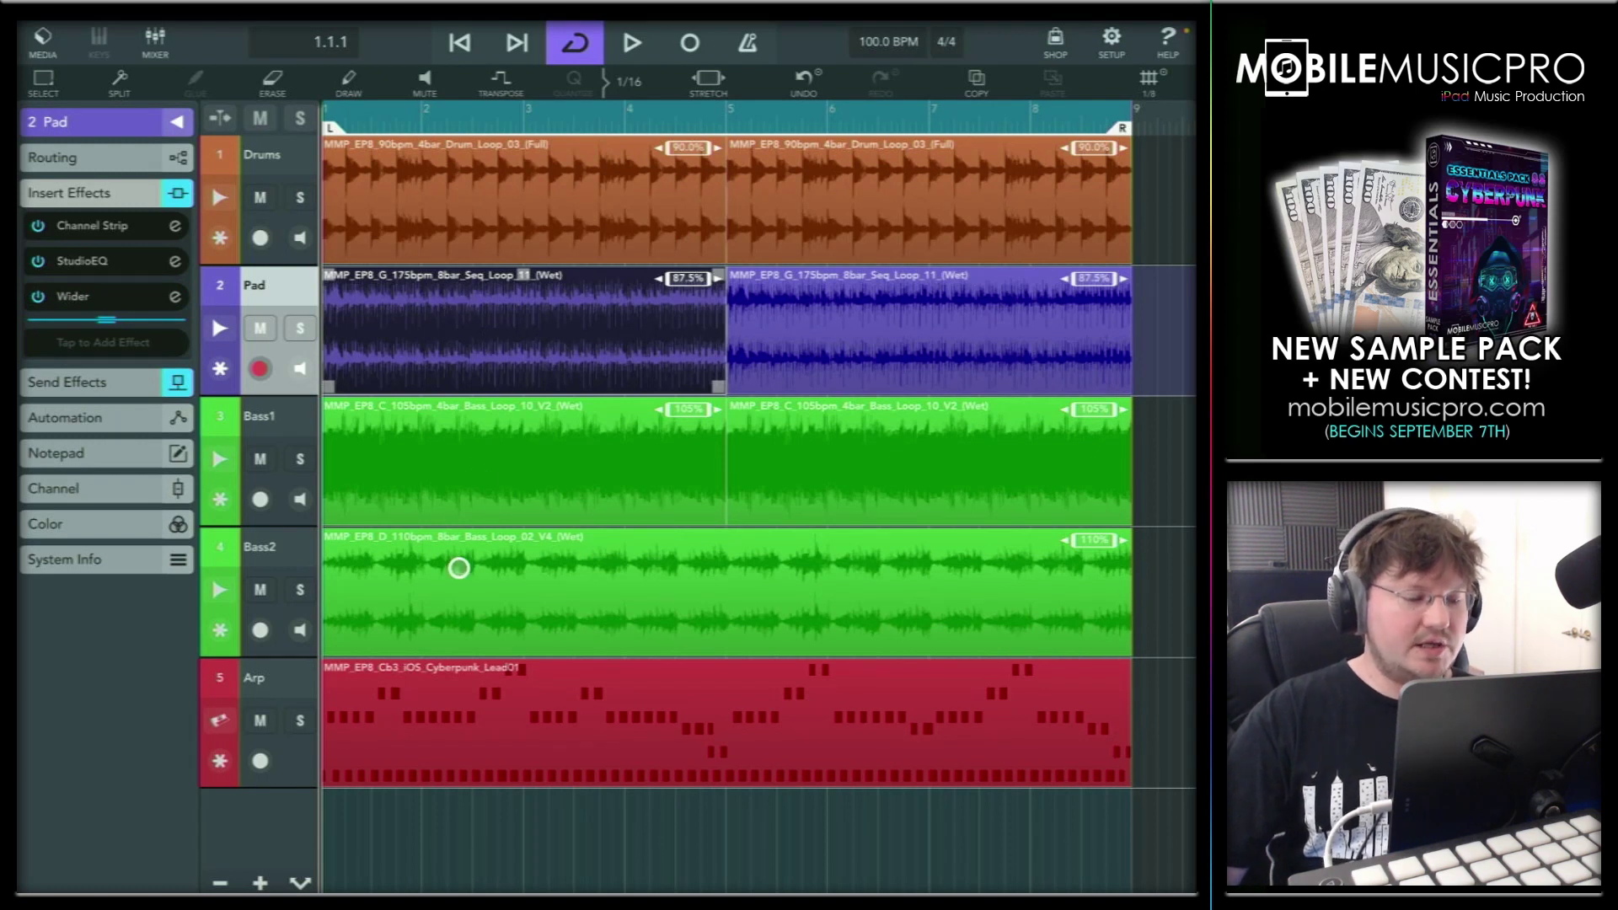
{"action": "left_click", "coordinate": [459, 570]}
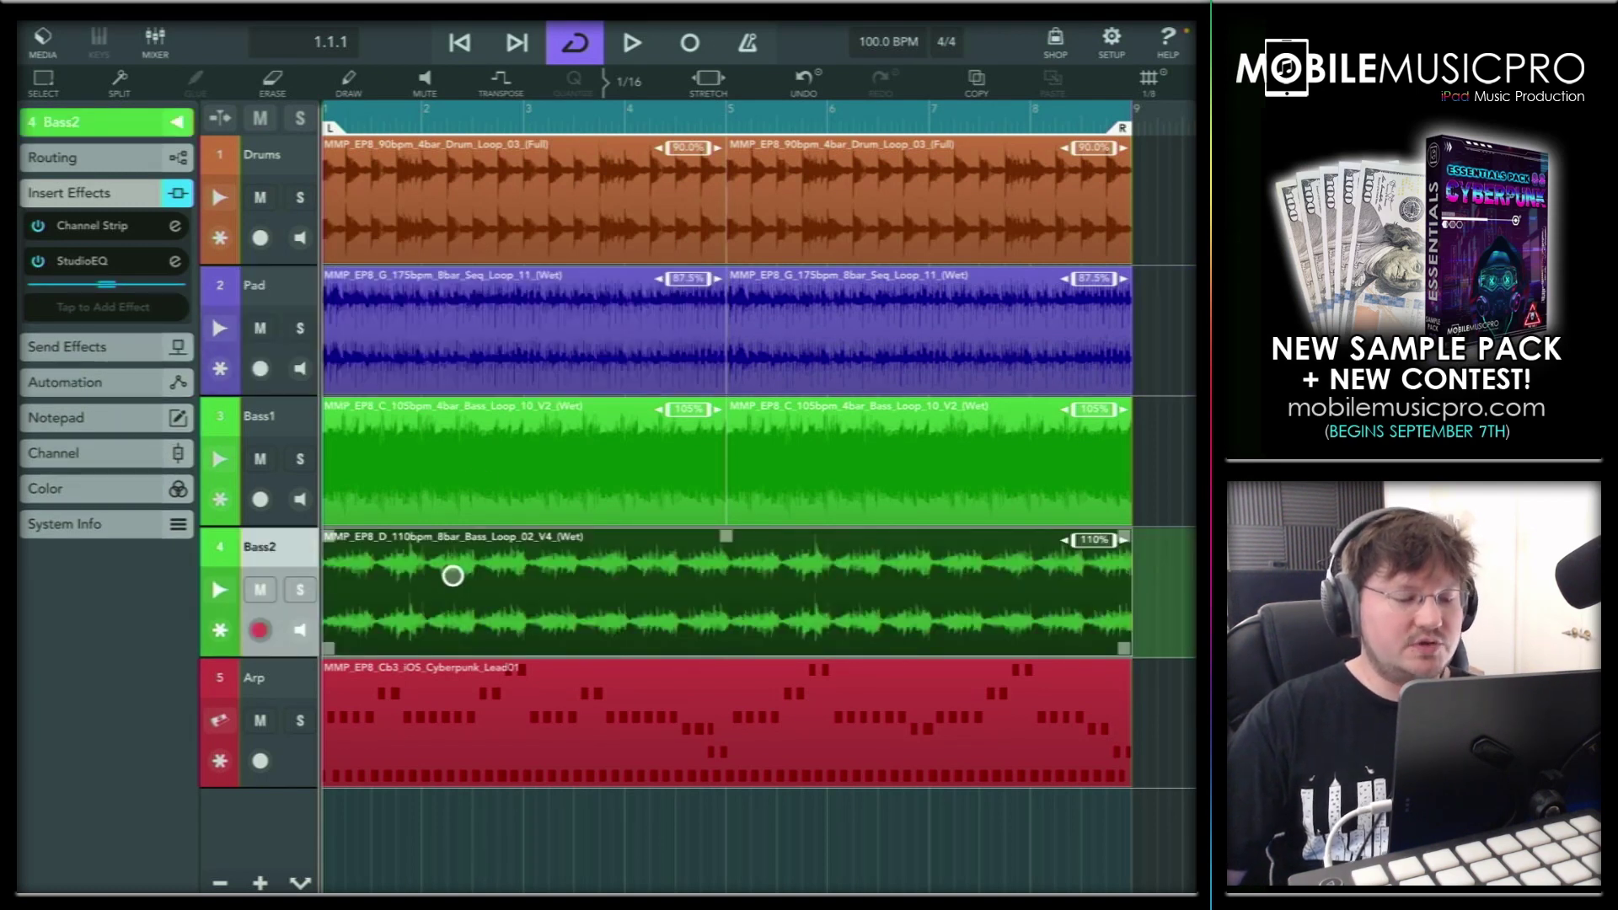
{"action": "left_click", "coordinate": [414, 206]}
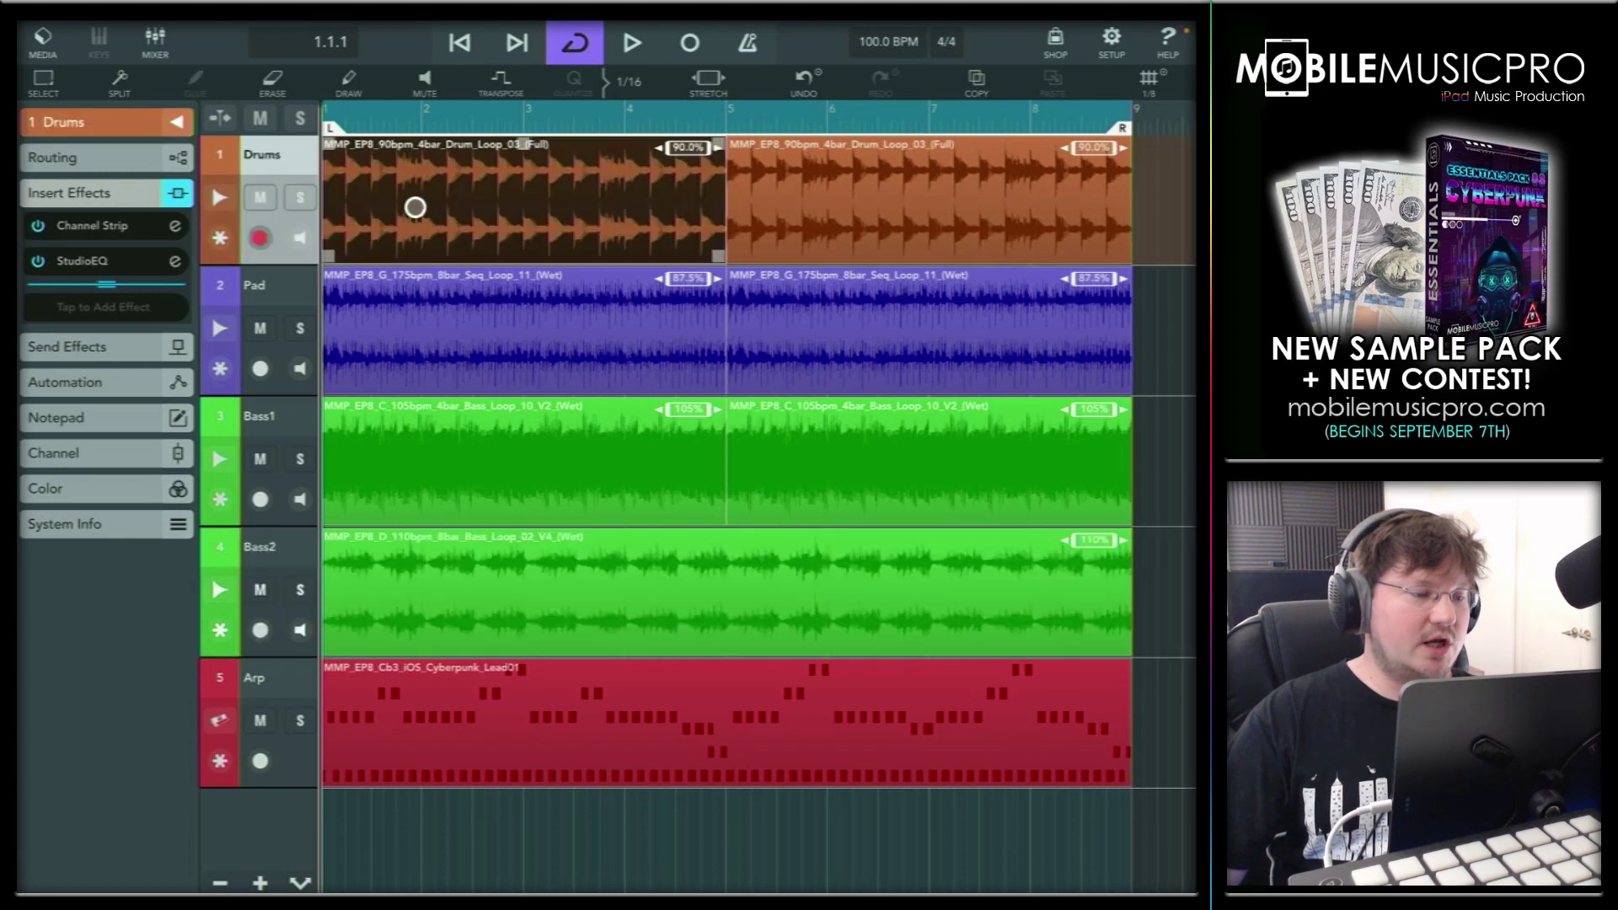
{"action": "left_click", "coordinate": [412, 337]}
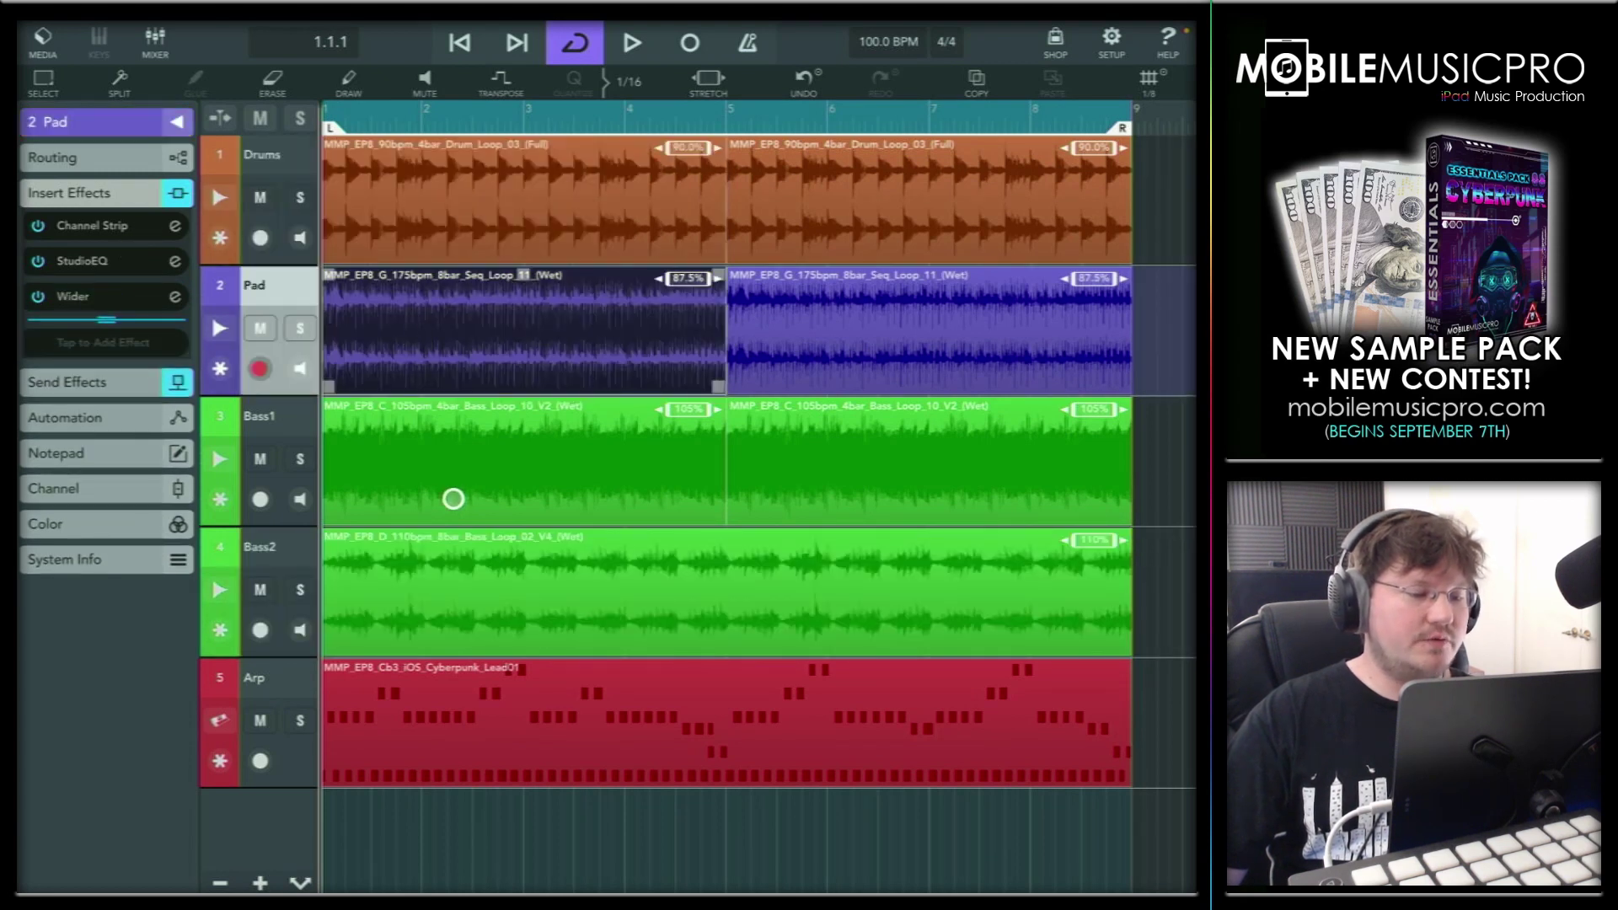
{"action": "left_click", "coordinate": [454, 498]}
{"action": "left_click", "coordinate": [422, 332]}
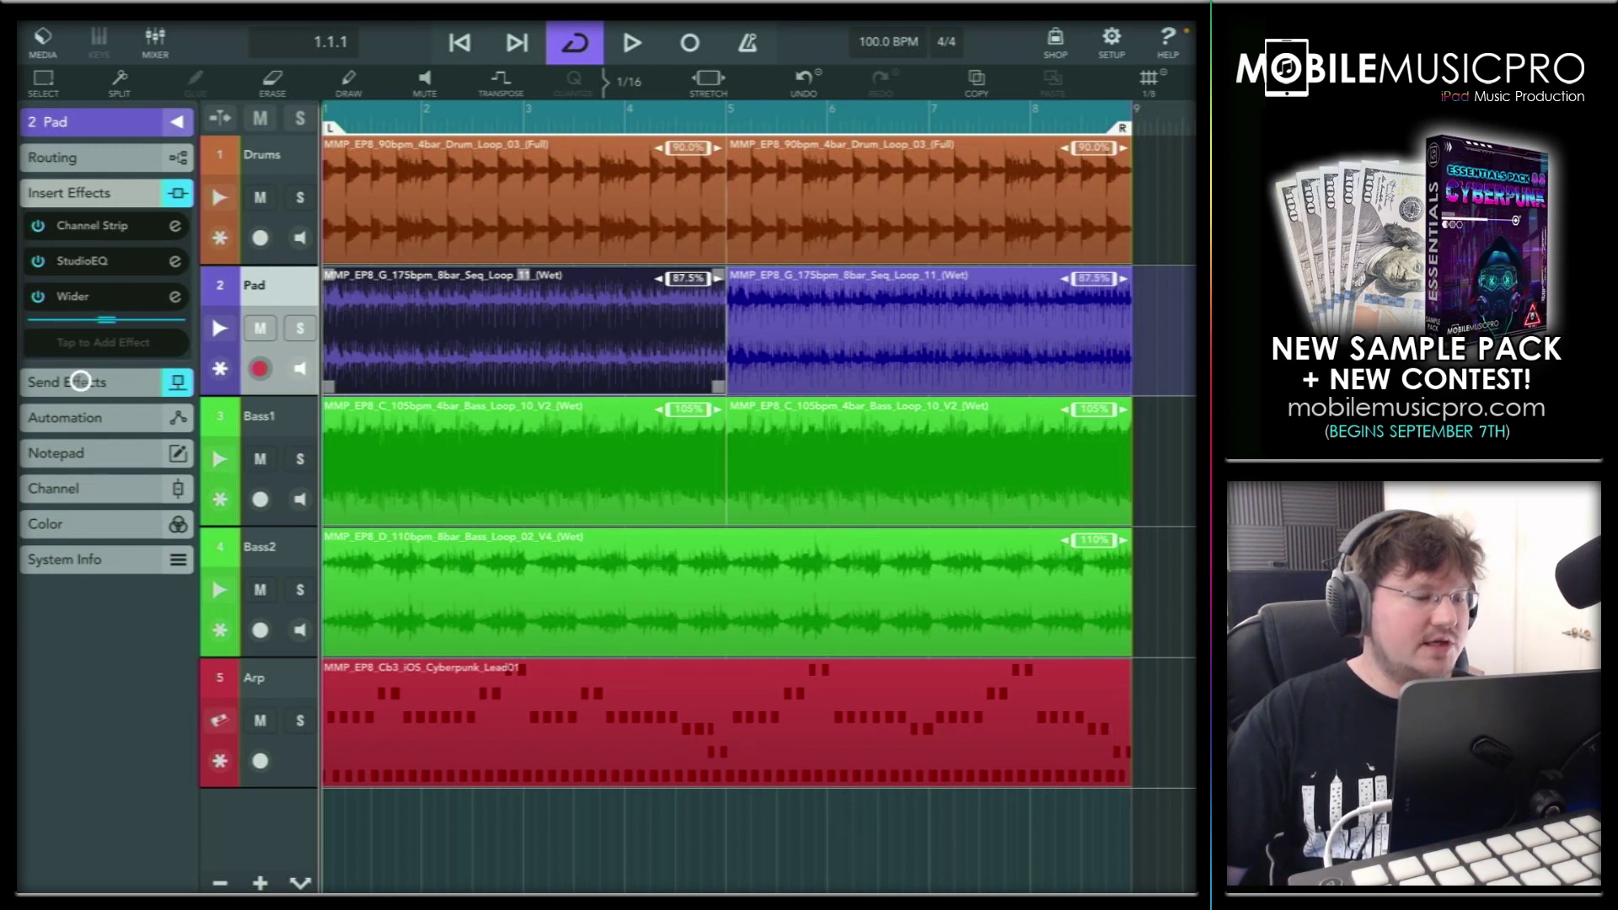
Check the Pad track's send effects and the Arp track's insert effects, then select Drums
{"action": "left_click", "coordinate": [80, 381]}
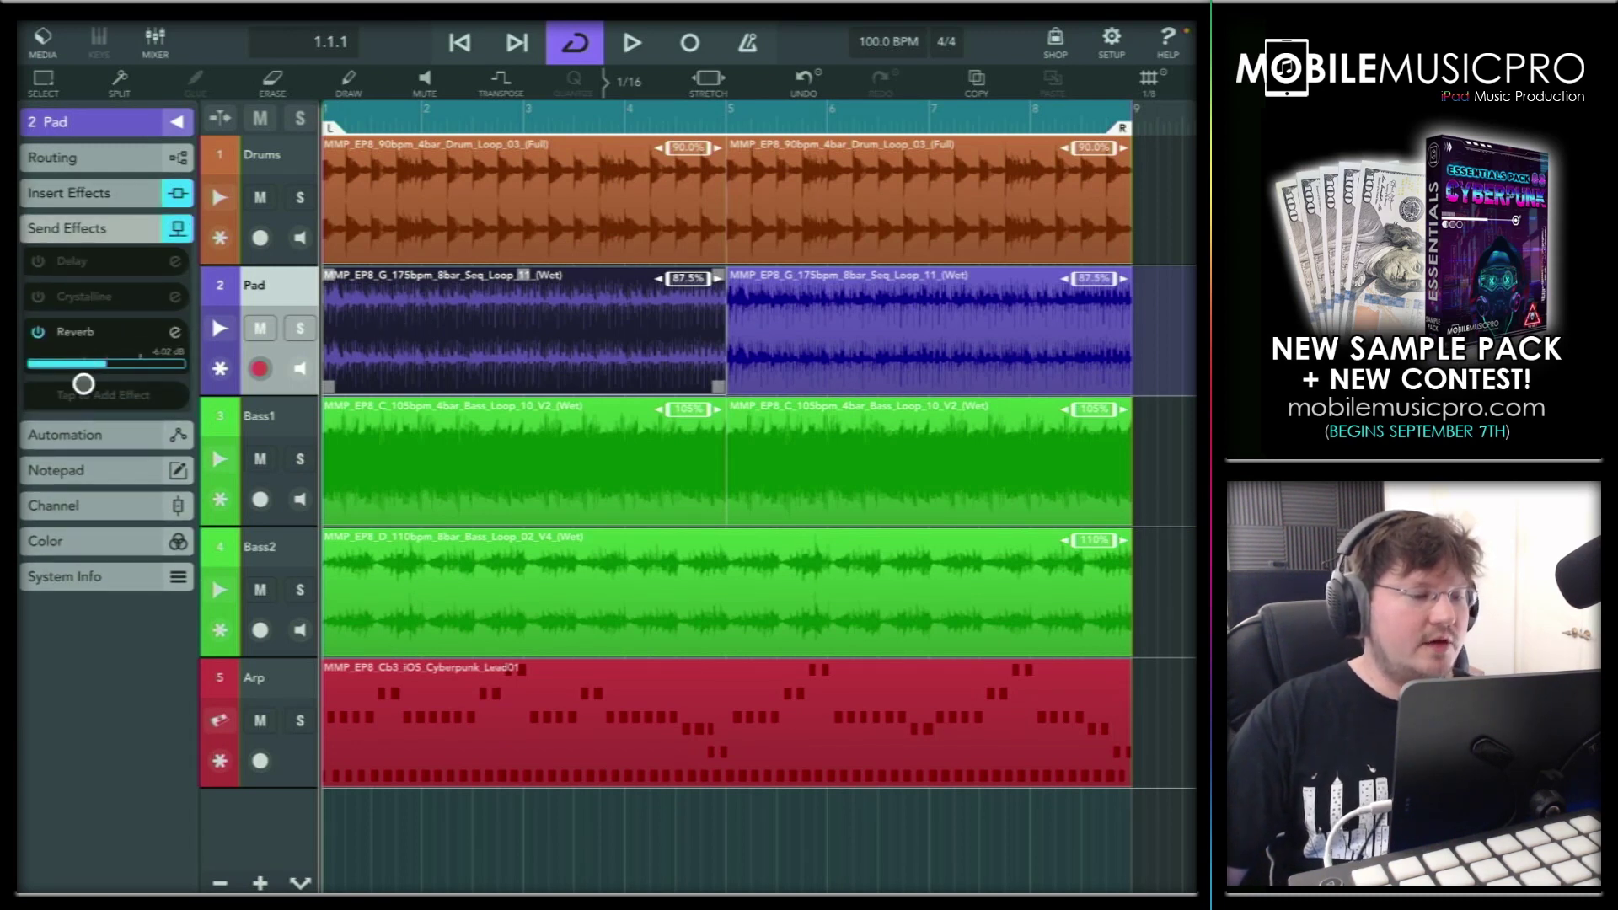
{"action": "left_click", "coordinate": [417, 707]}
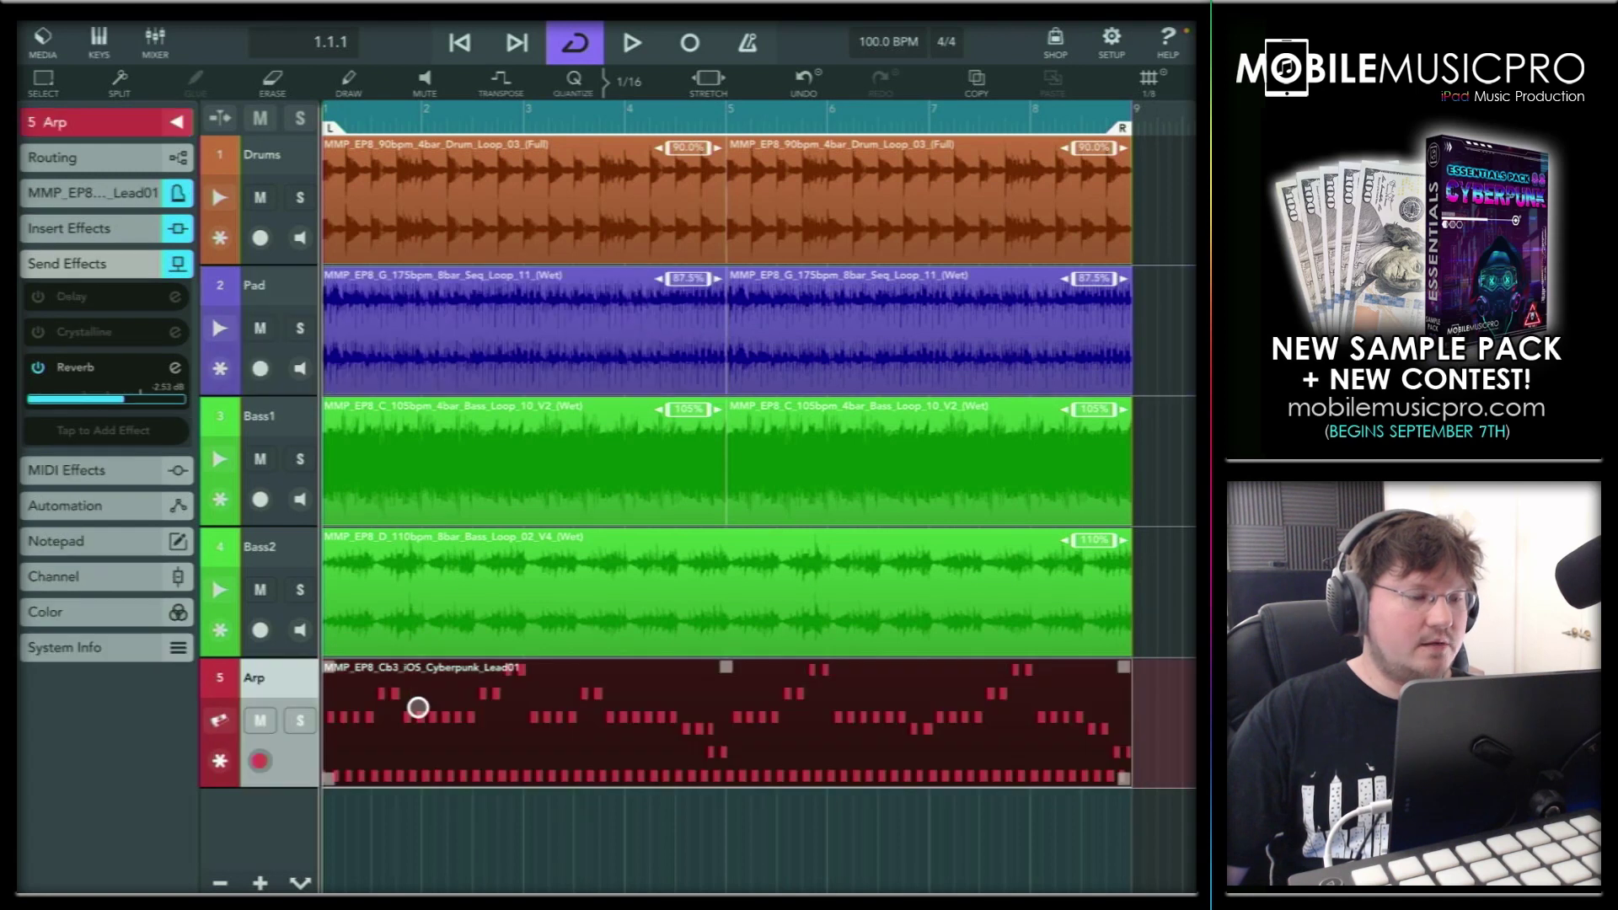
{"action": "left_click", "coordinate": [79, 229]}
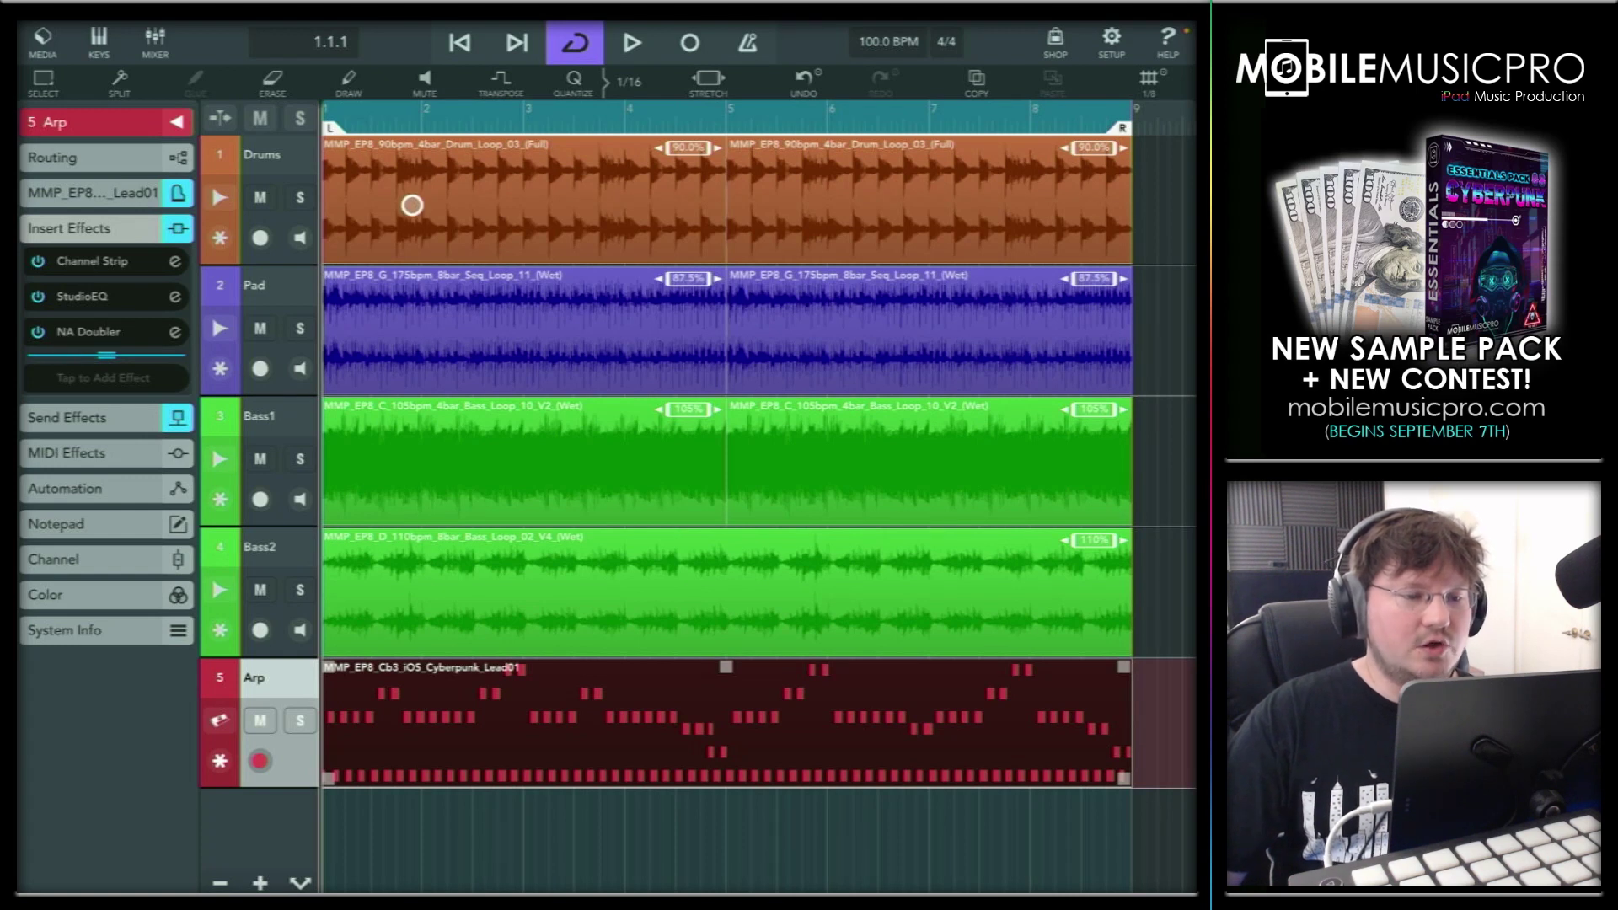
{"action": "left_click", "coordinate": [412, 205]}
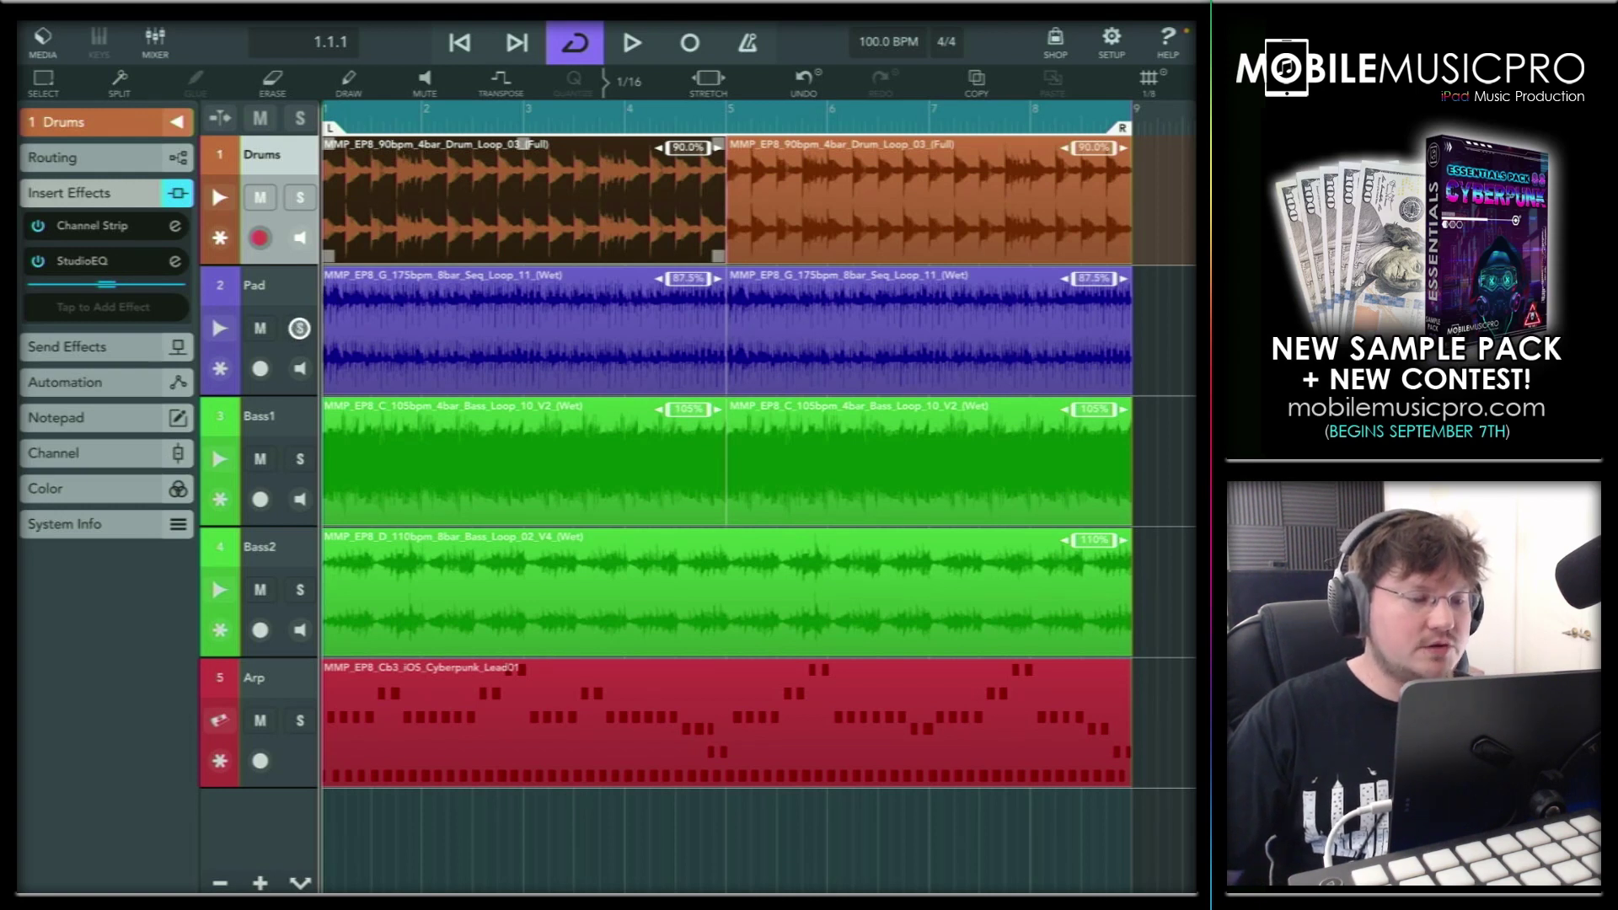
Start playback and solo Bass1, Bass2, Drums and Arp so all five tracks are soloed
{"action": "left_click", "coordinate": [632, 42]}
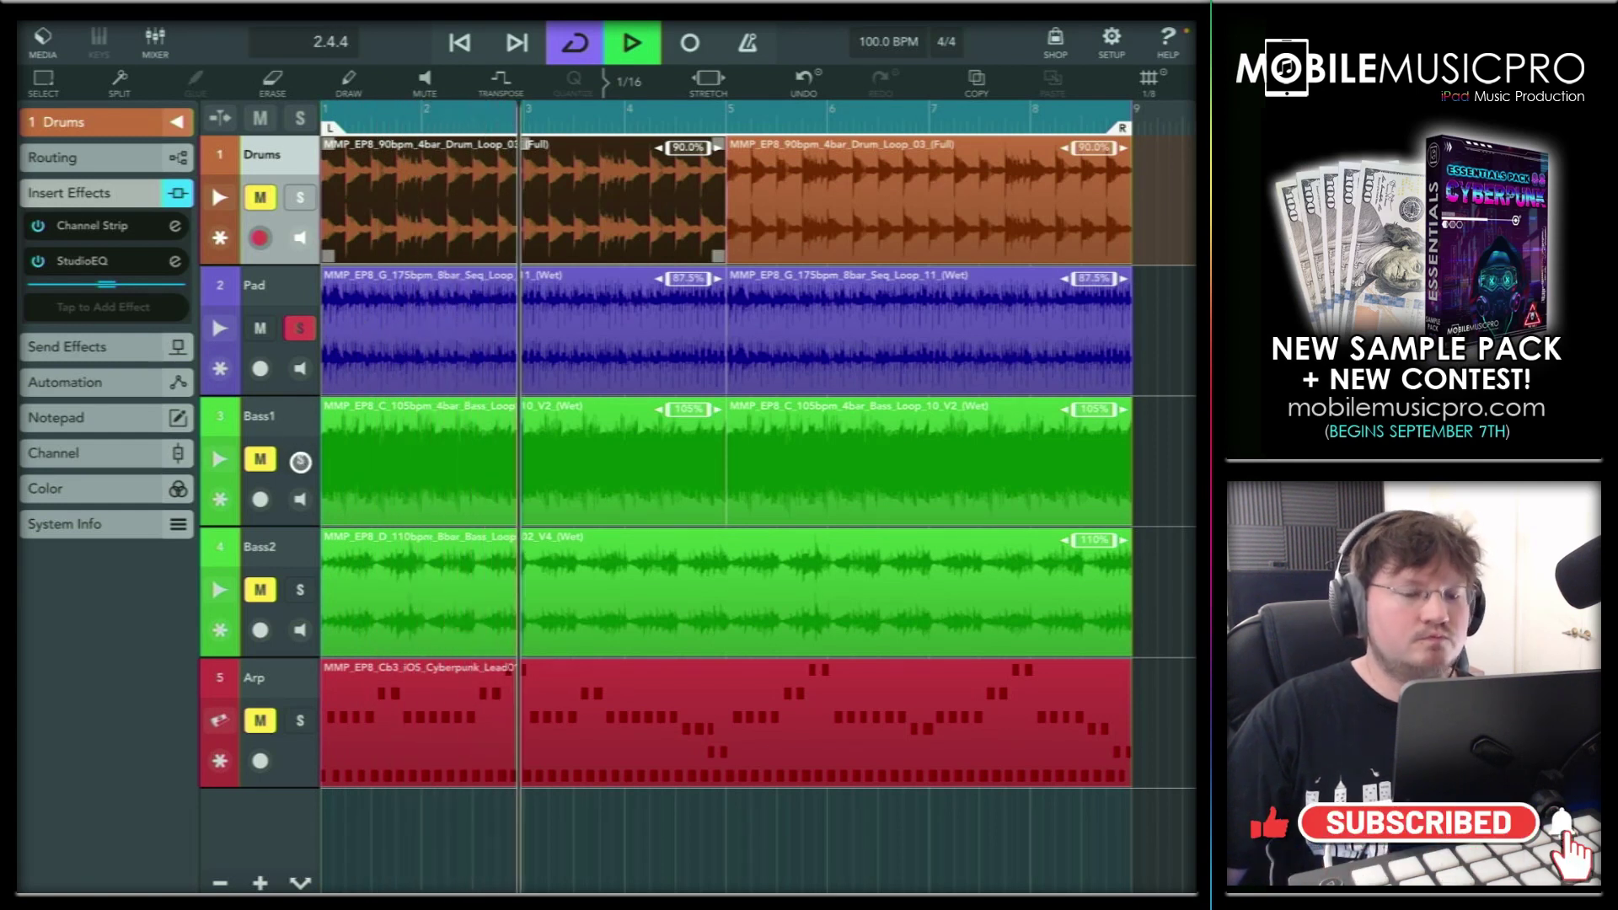
{"action": "left_click", "coordinate": [300, 461]}
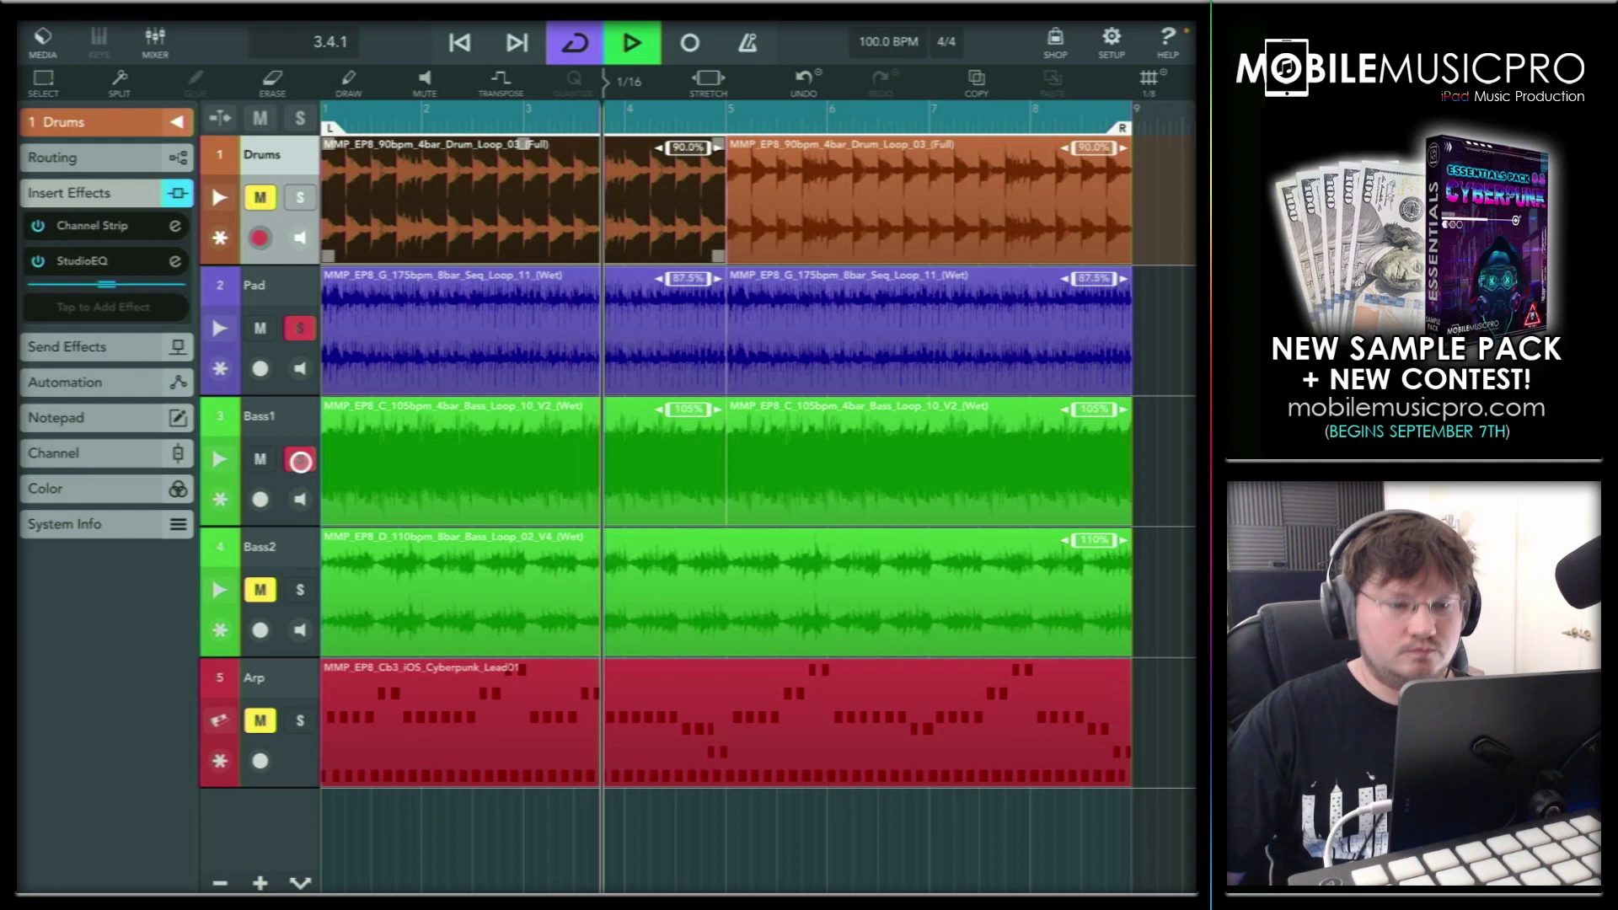
{"action": "left_click", "coordinate": [300, 461]}
{"action": "left_click", "coordinate": [300, 591]}
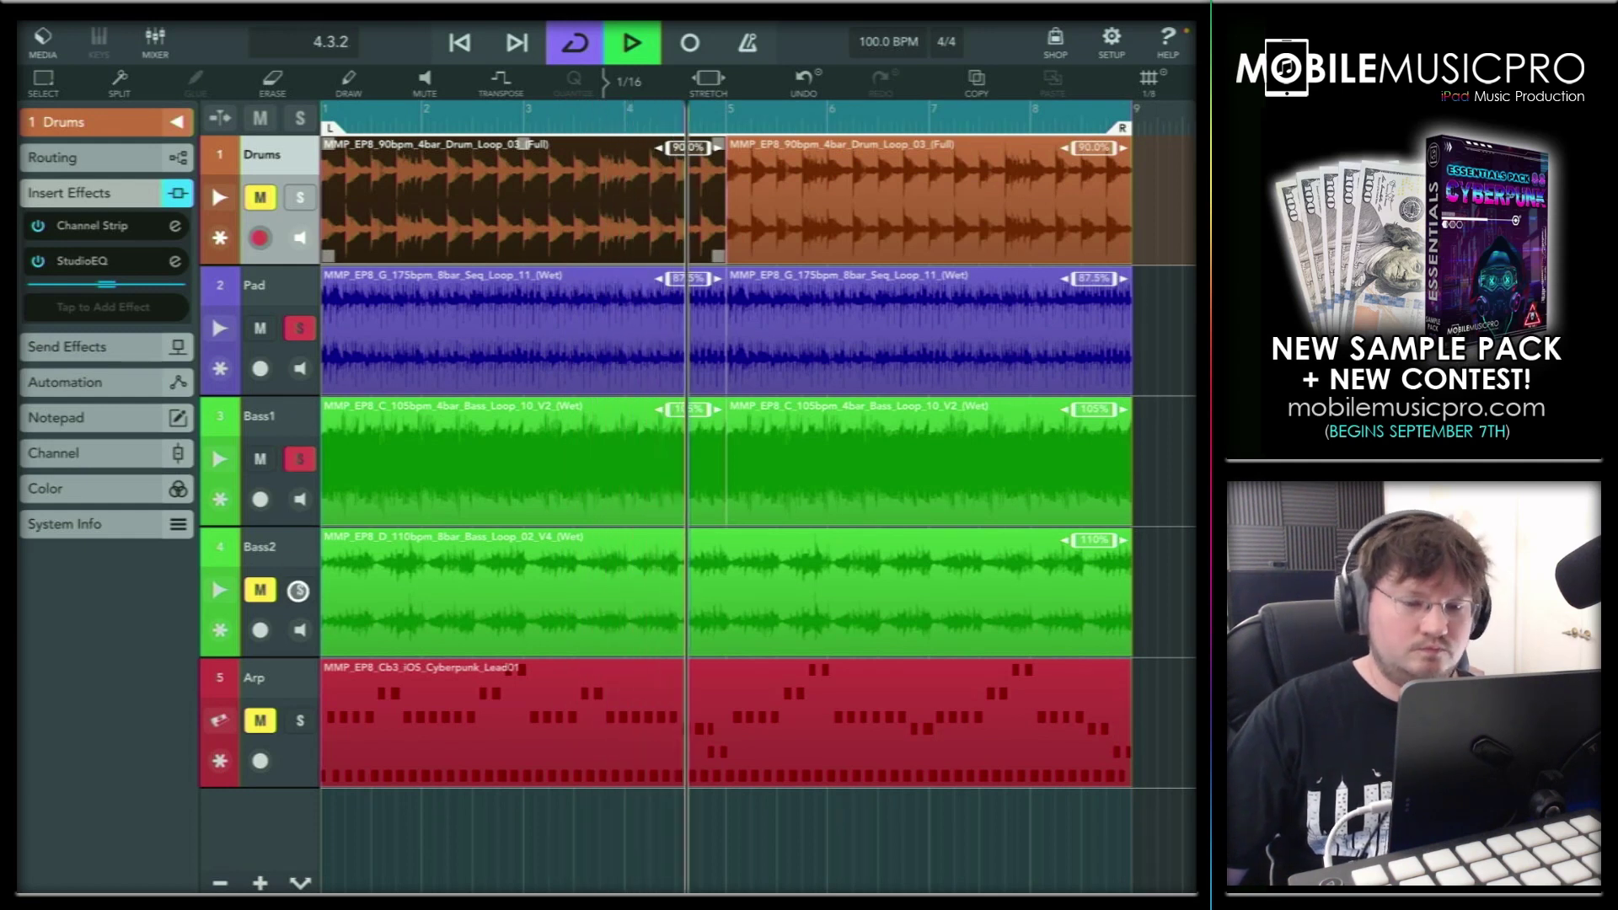
{"action": "left_click", "coordinate": [299, 591]}
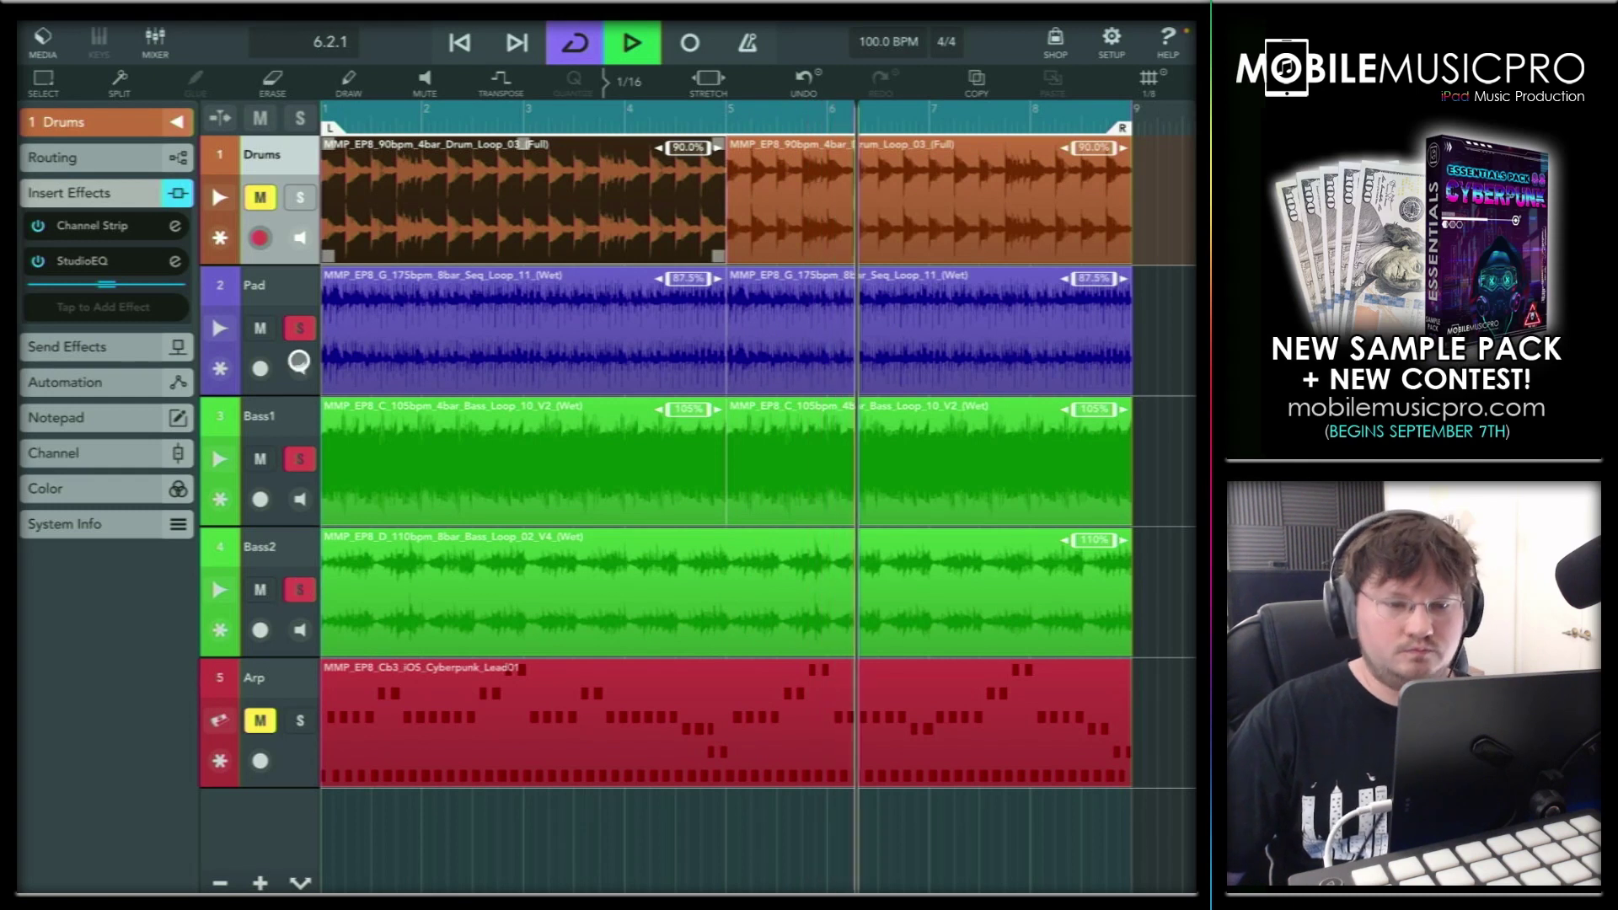
{"action": "left_click", "coordinate": [305, 197]}
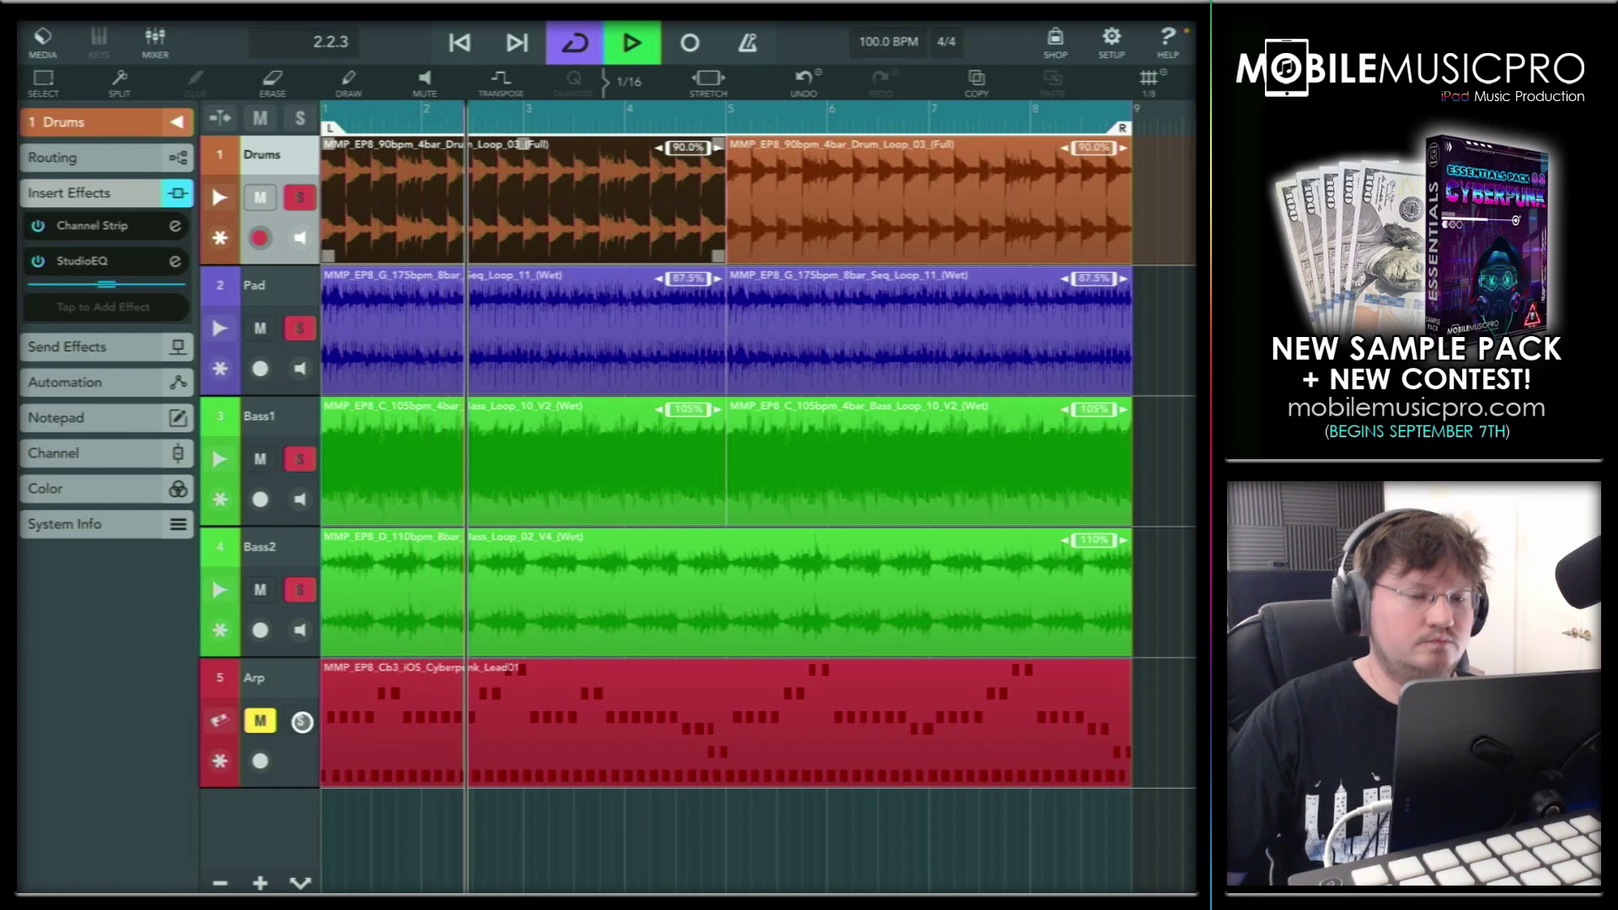
{"action": "left_click", "coordinate": [301, 718]}
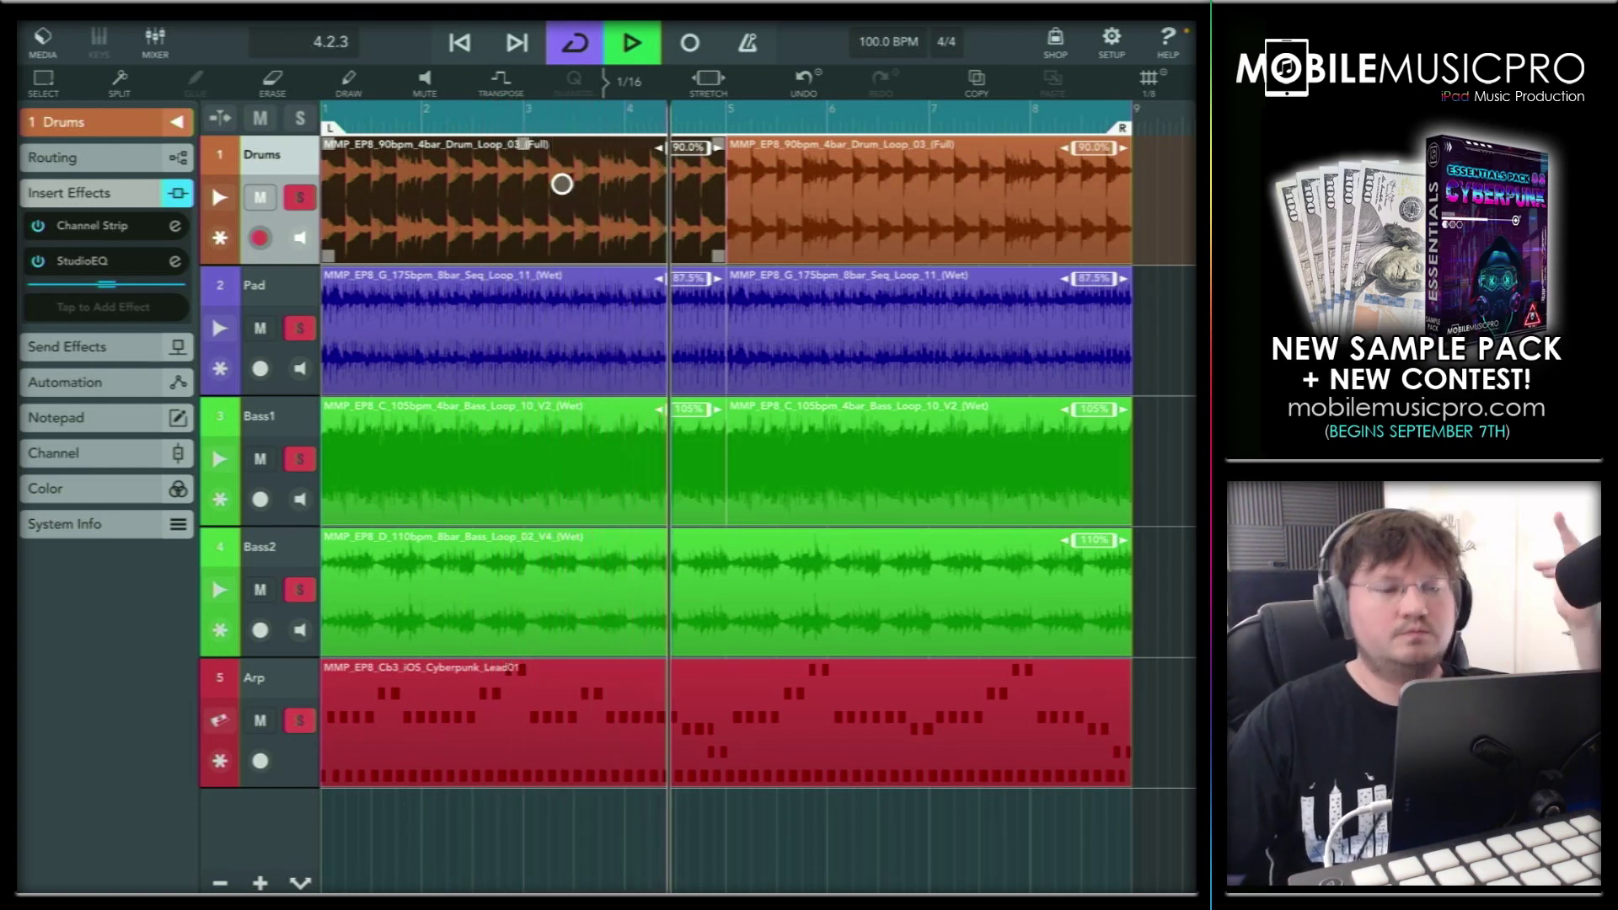
Stop playback clearing the solos, select the Pad clip and jump to the project start
{"action": "key", "text": "space"}
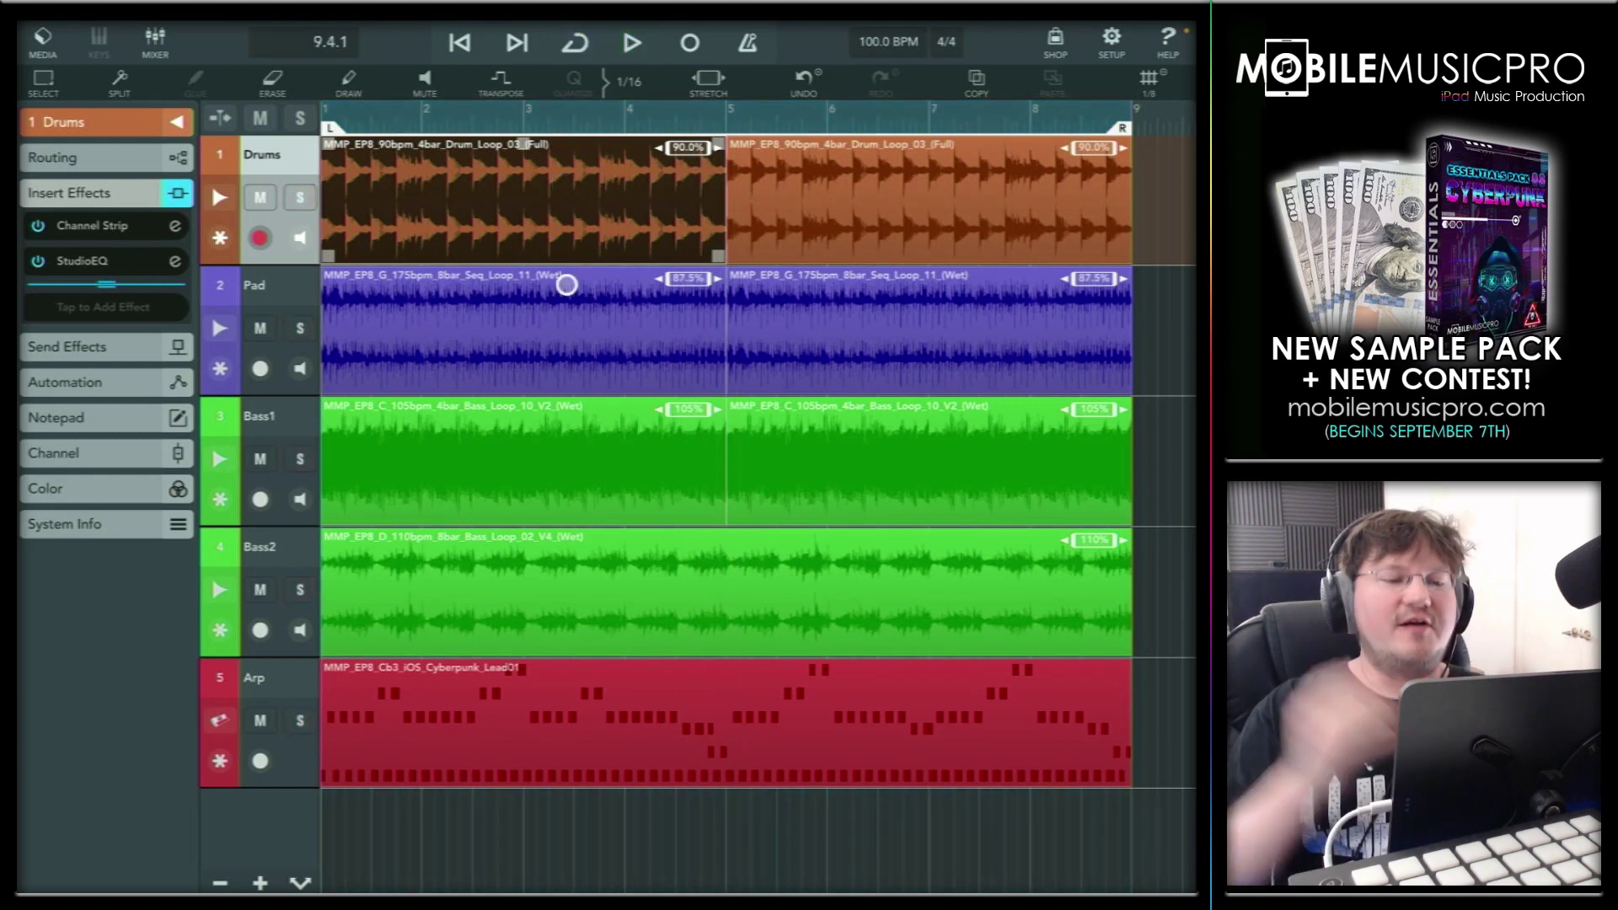
{"action": "left_click", "coordinate": [567, 285]}
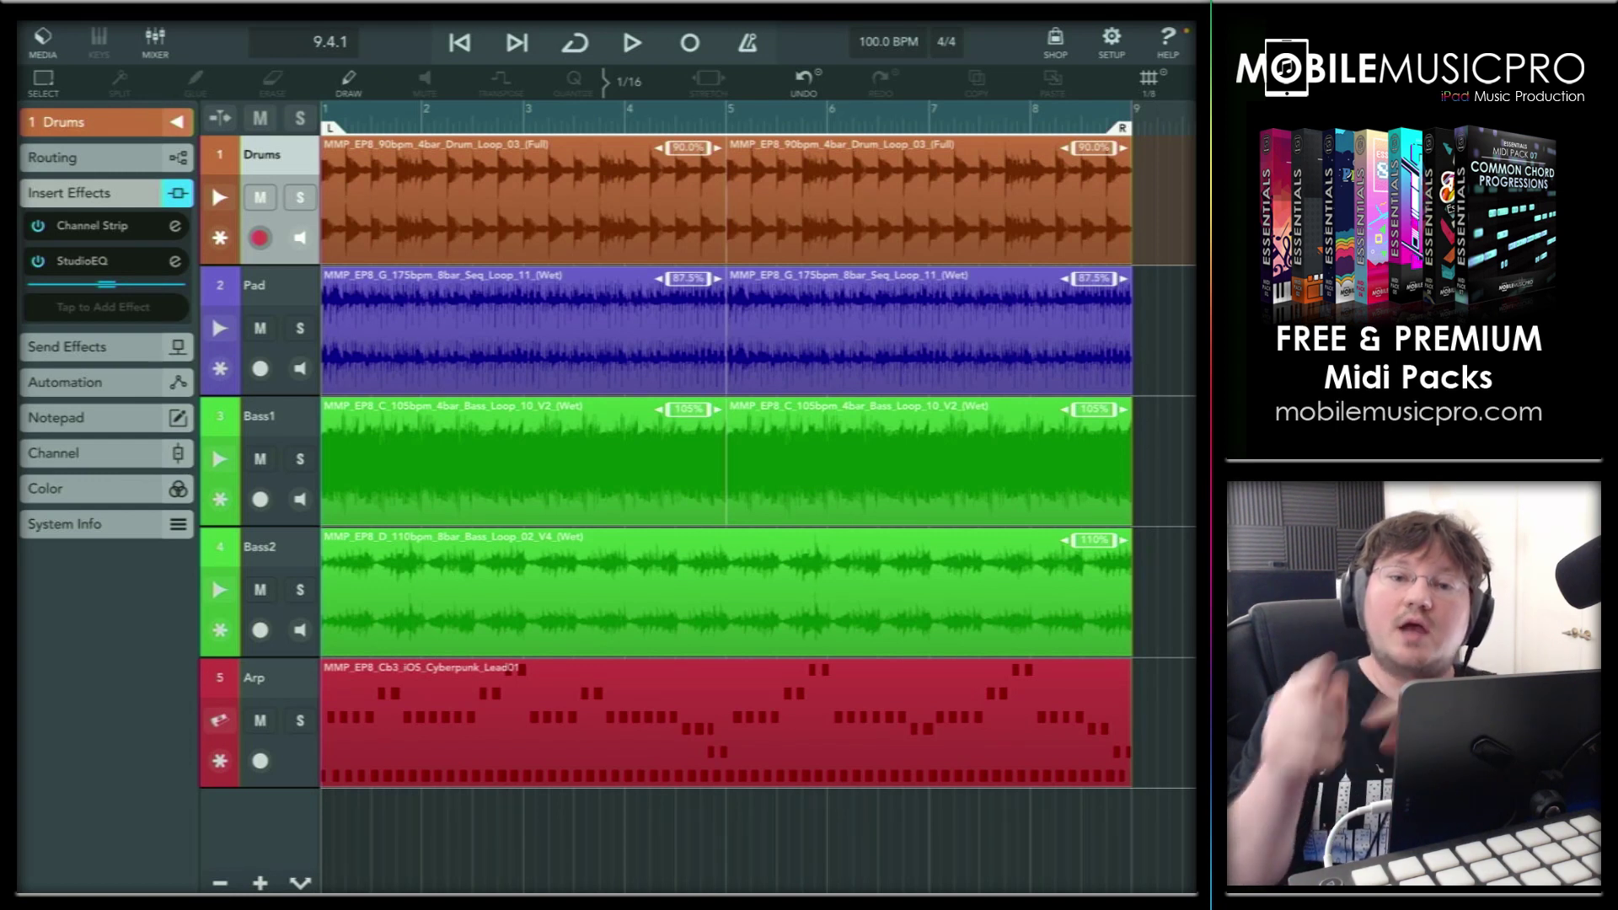
{"action": "left_click", "coordinate": [460, 41]}
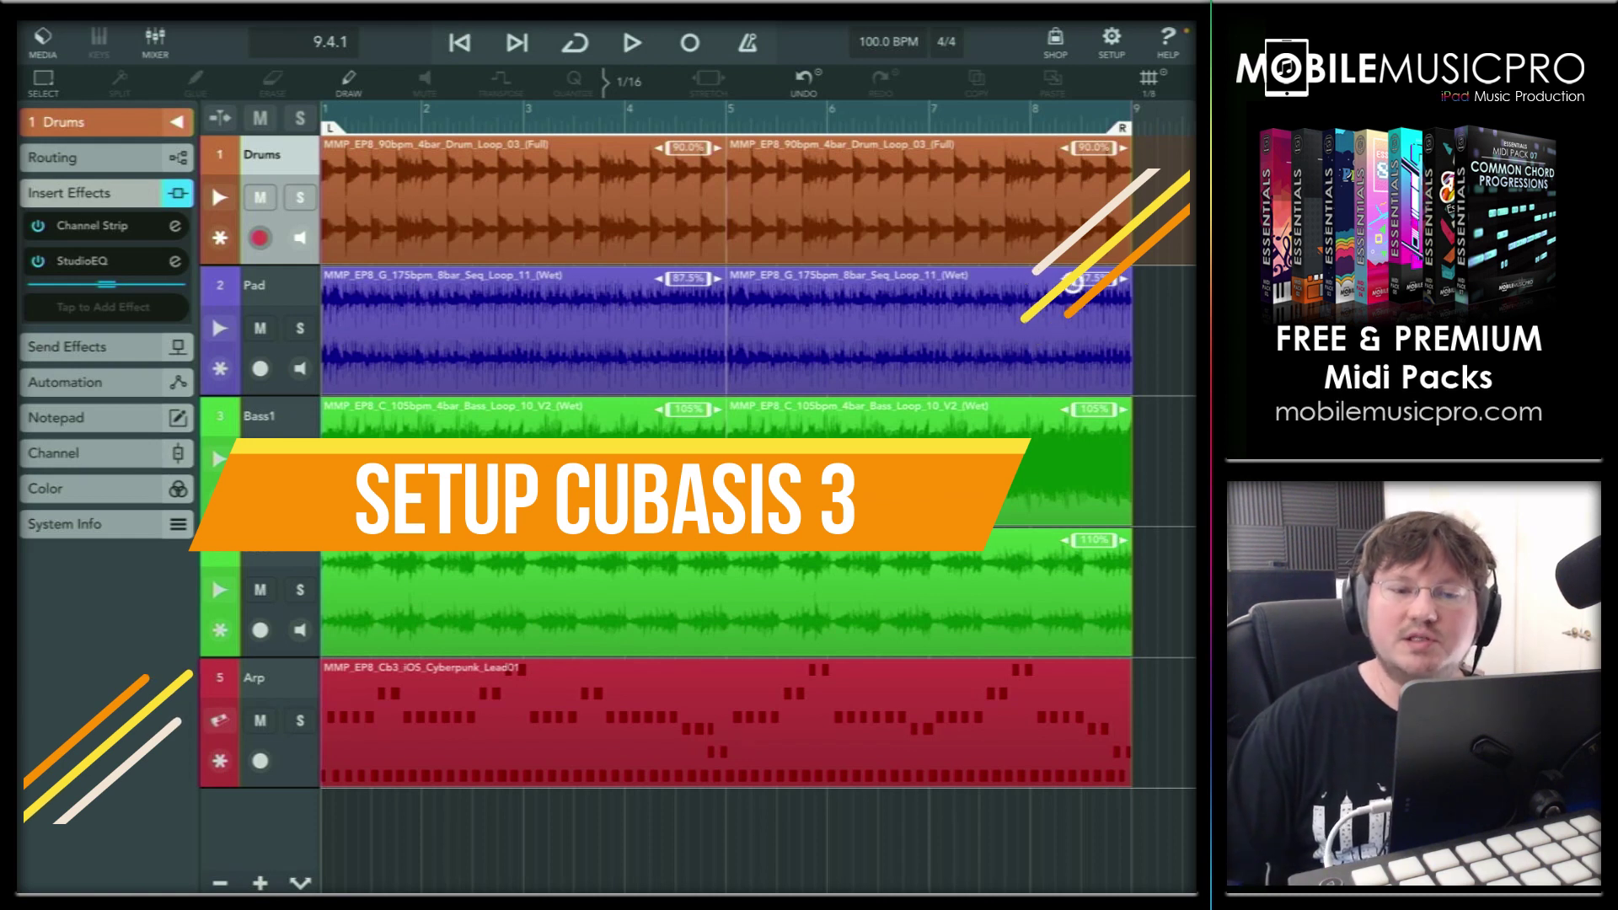
Open Setup and review the MIDI and Audio pages, returning to MIDI
{"action": "left_click", "coordinate": [1111, 43]}
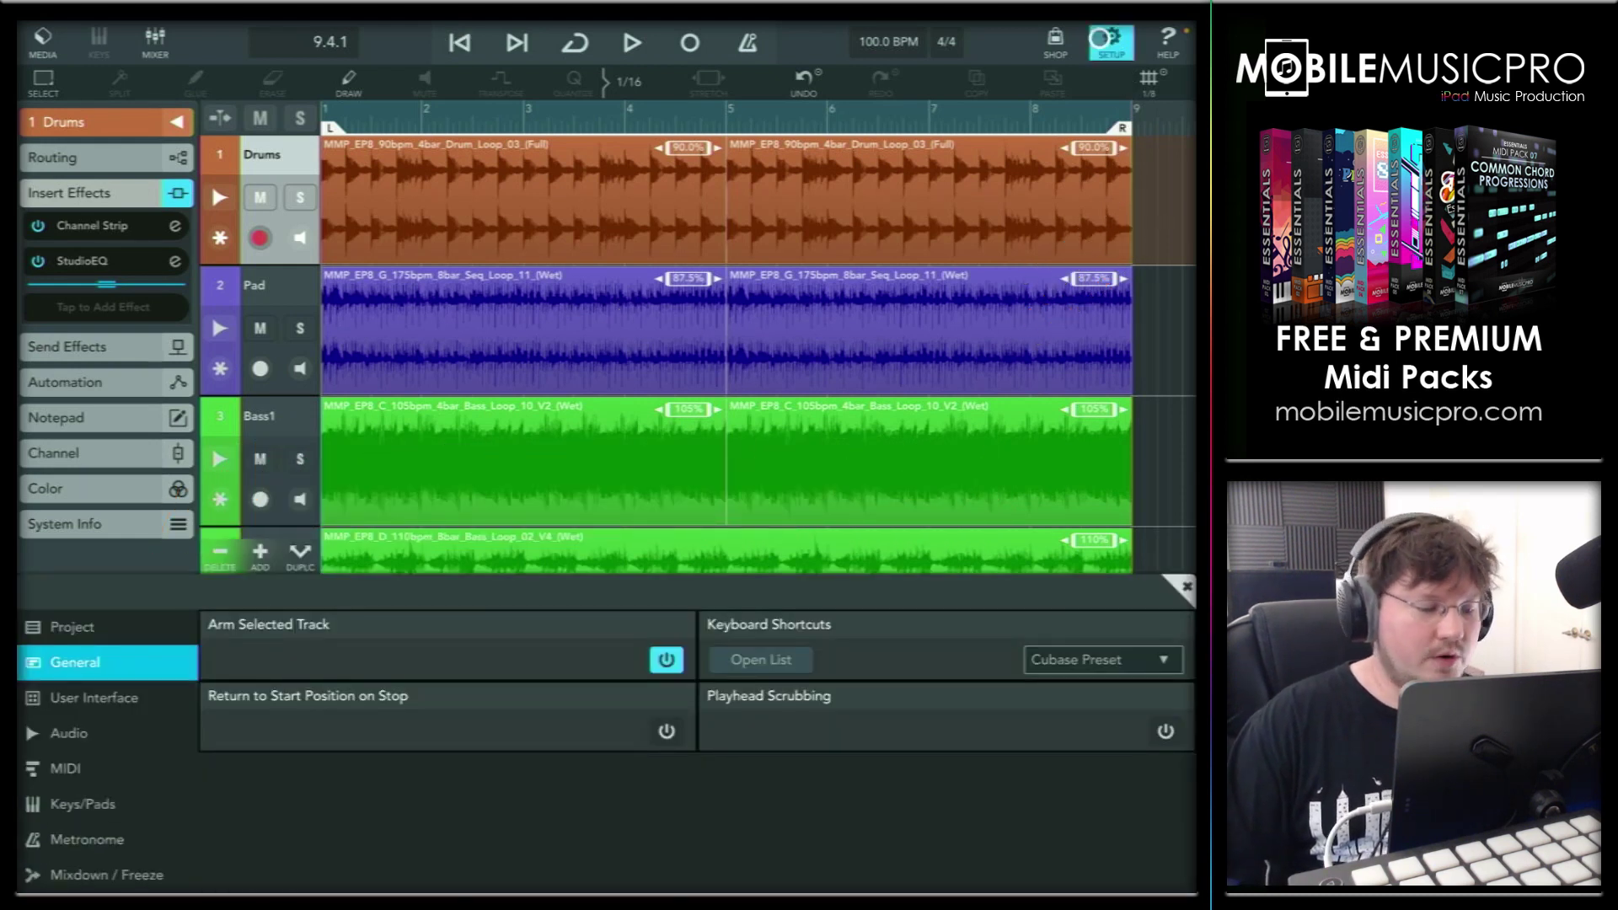
{"action": "left_click", "coordinate": [67, 767]}
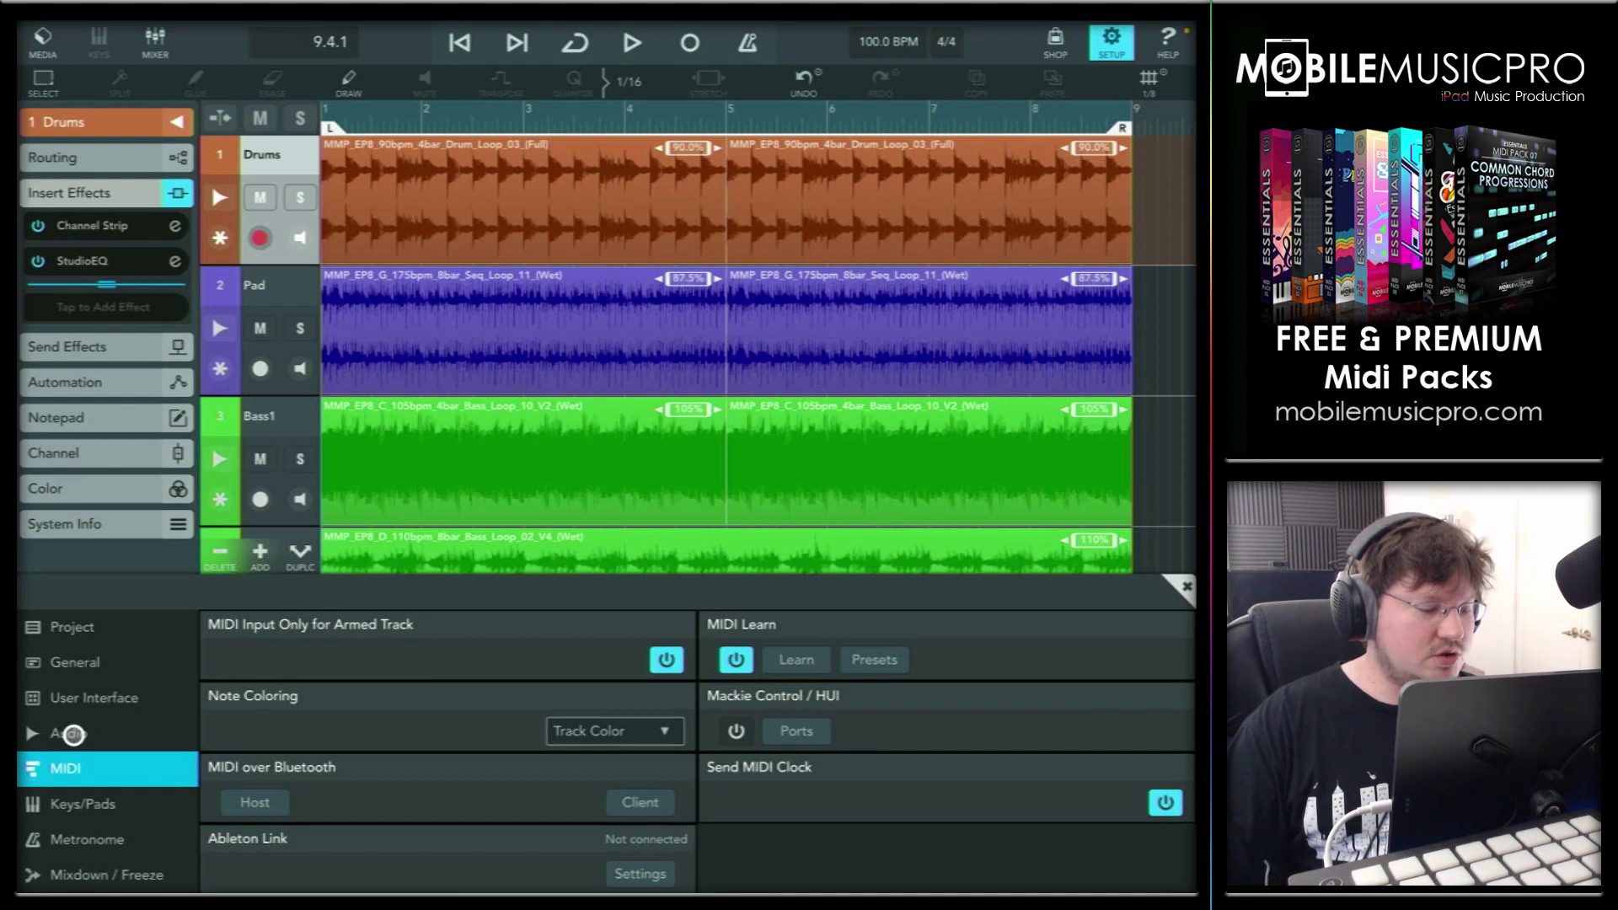
{"action": "left_click", "coordinate": [73, 733]}
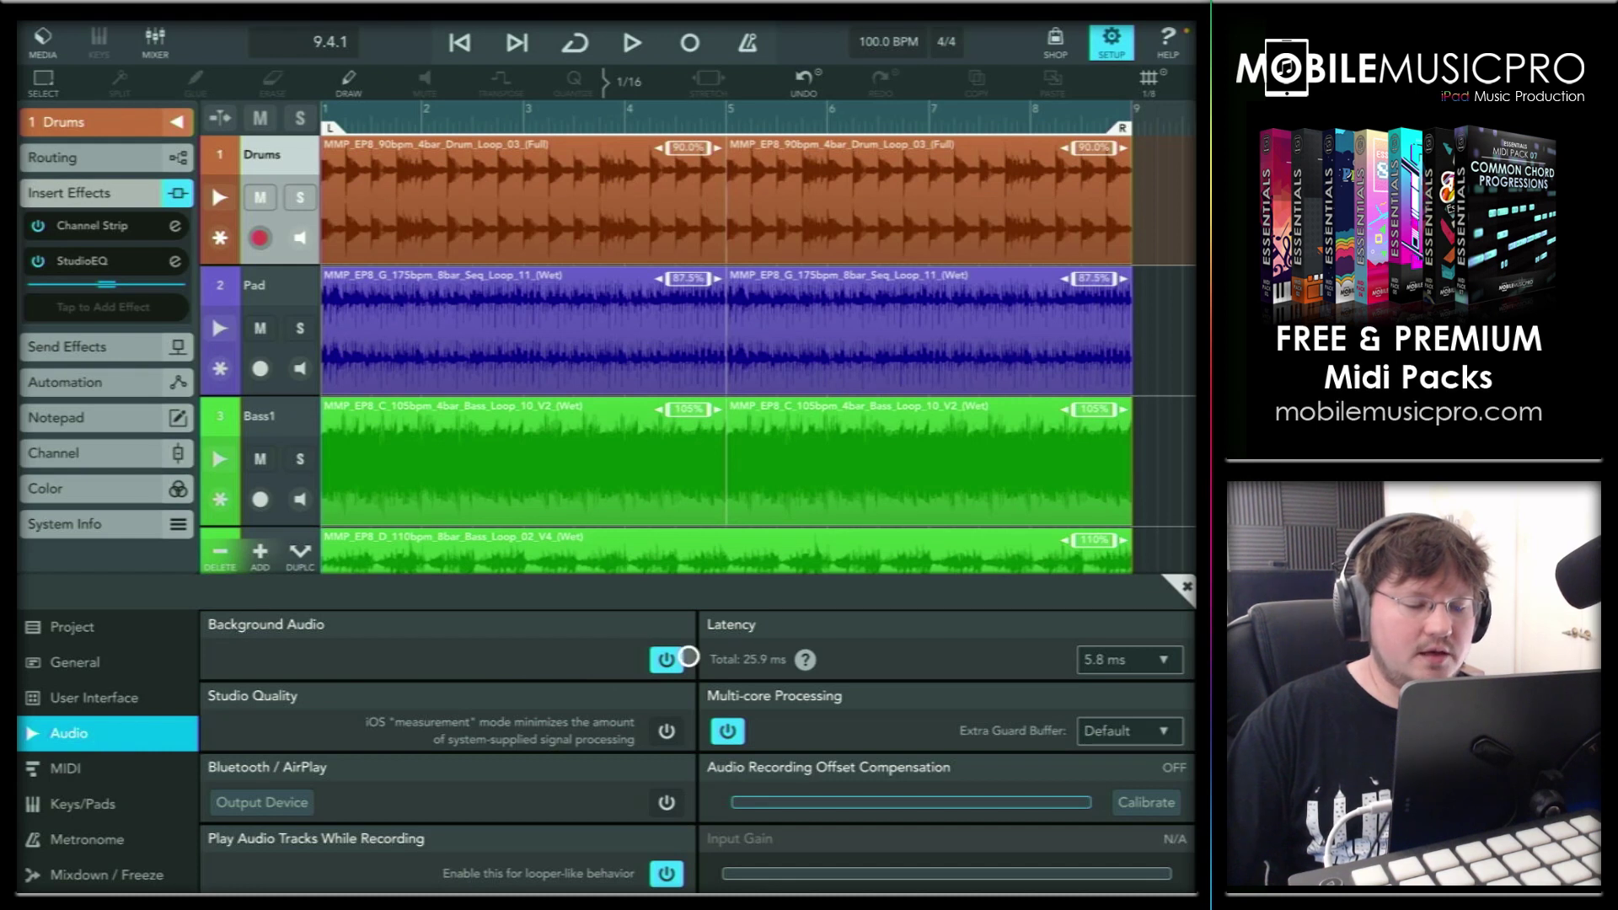
{"action": "left_click", "coordinate": [100, 769]}
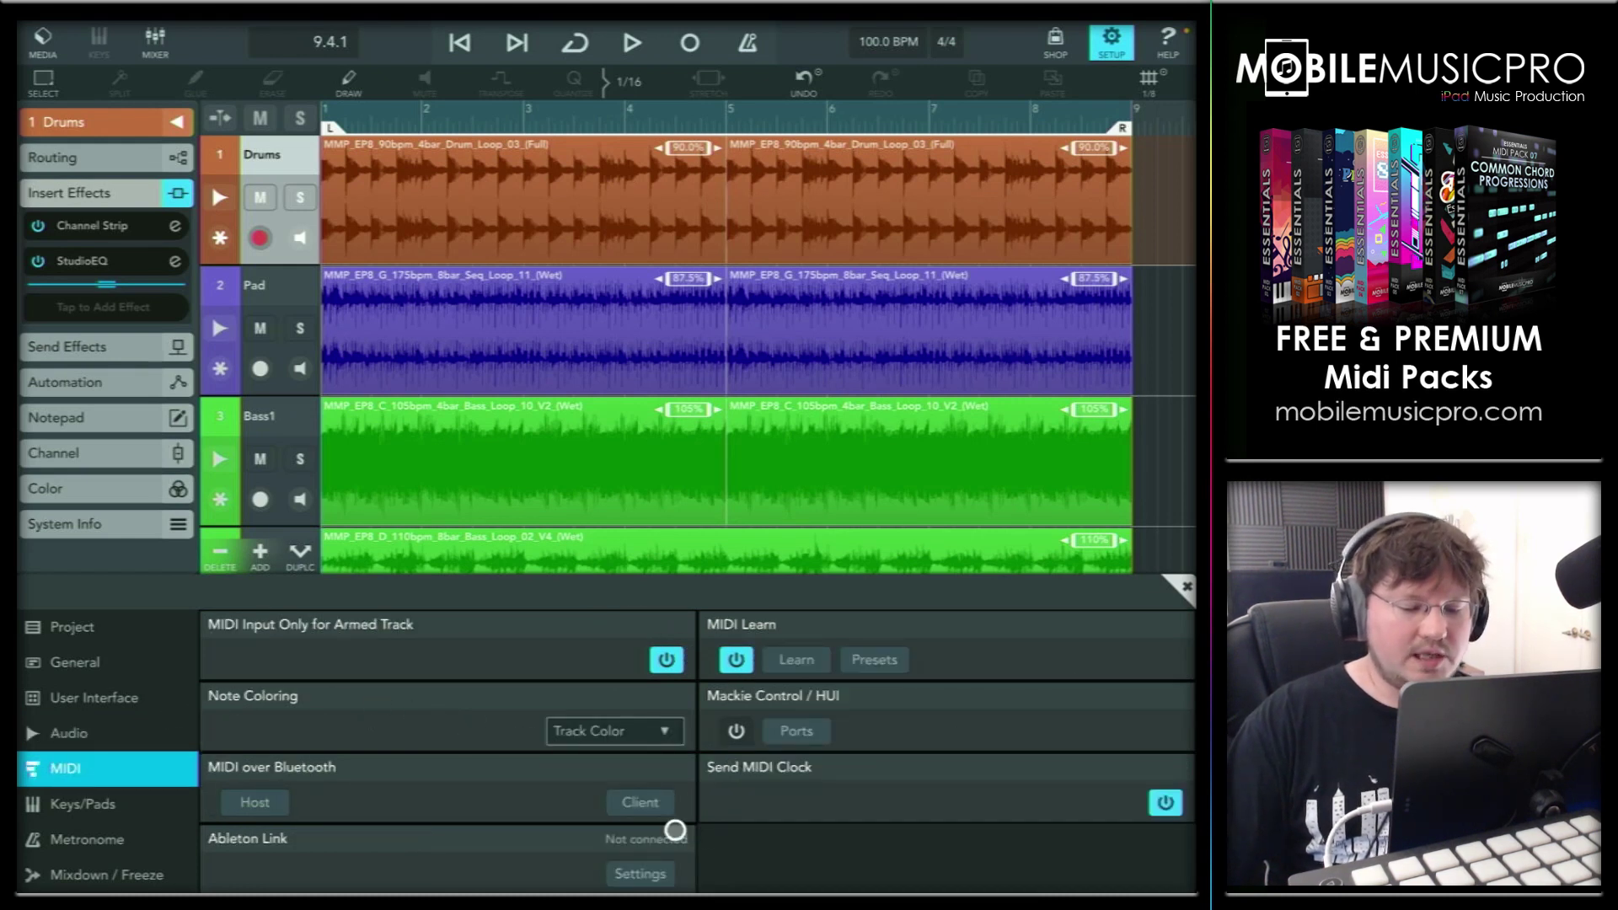
In Ableton Link settings toggle Link off and on, disable Sync Start/Stop, and close
{"action": "left_click", "coordinate": [640, 875]}
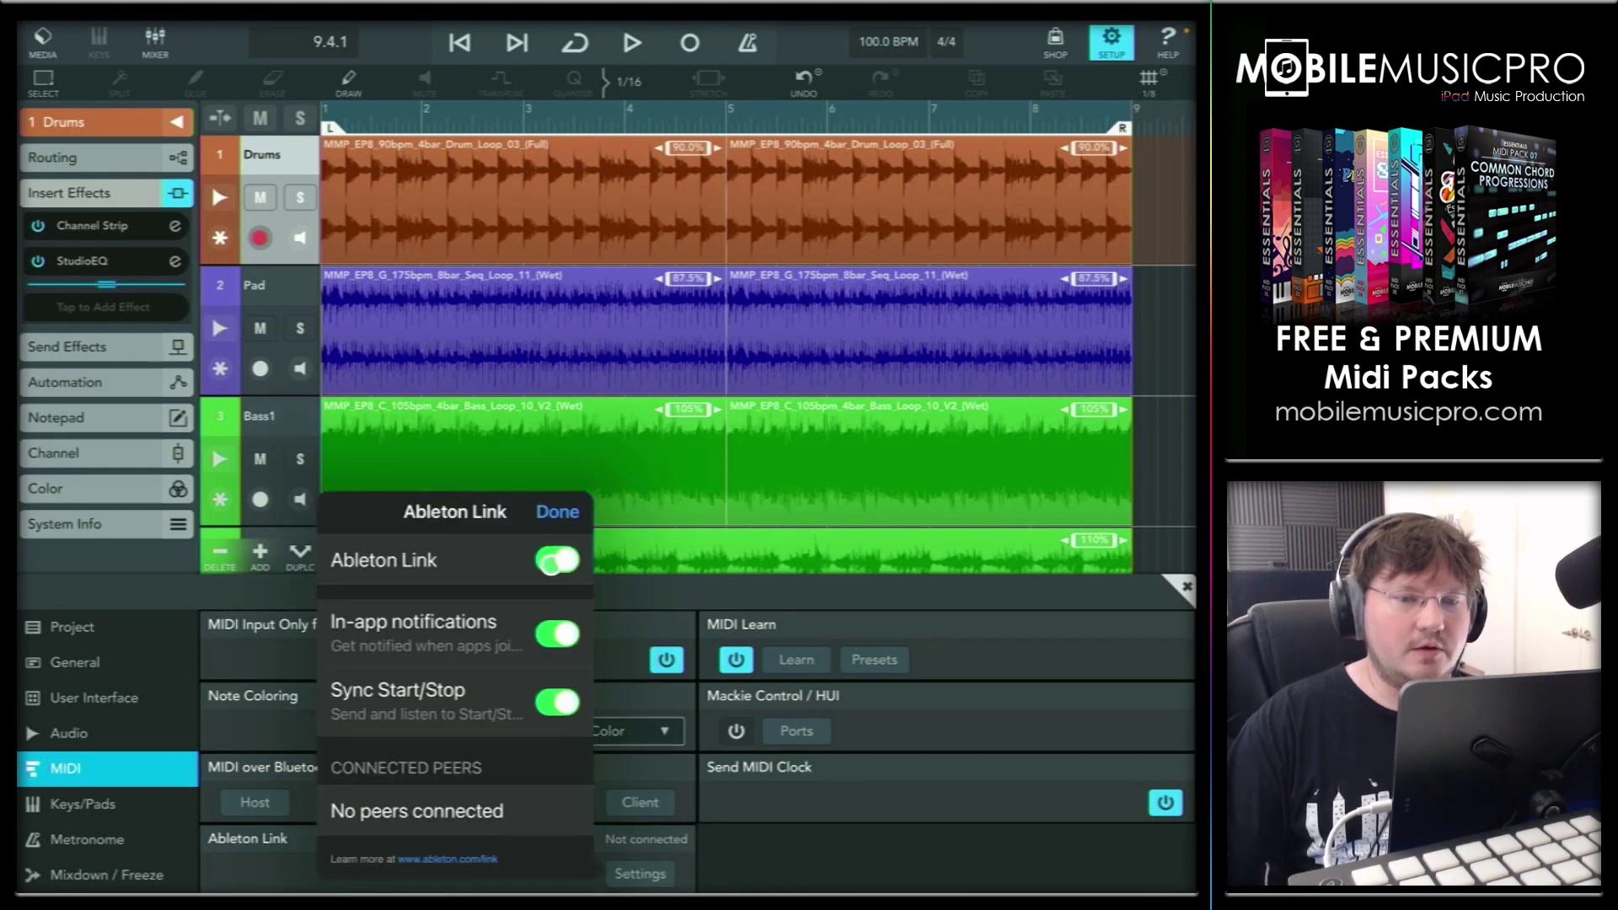
{"action": "left_click", "coordinate": [558, 561]}
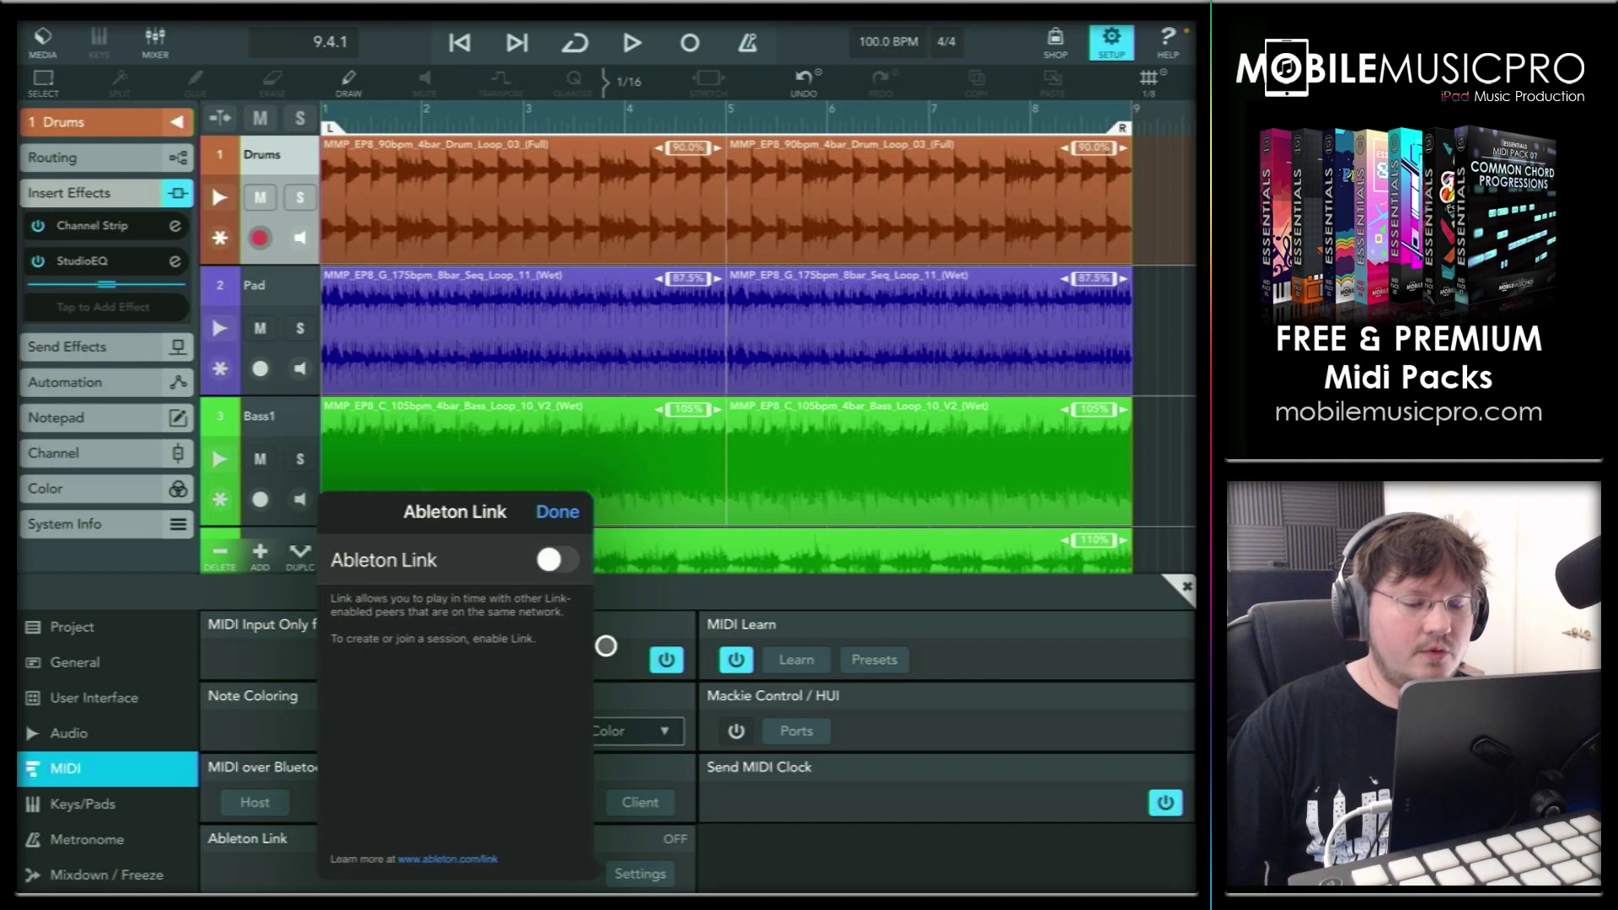
{"action": "left_click", "coordinate": [554, 560]}
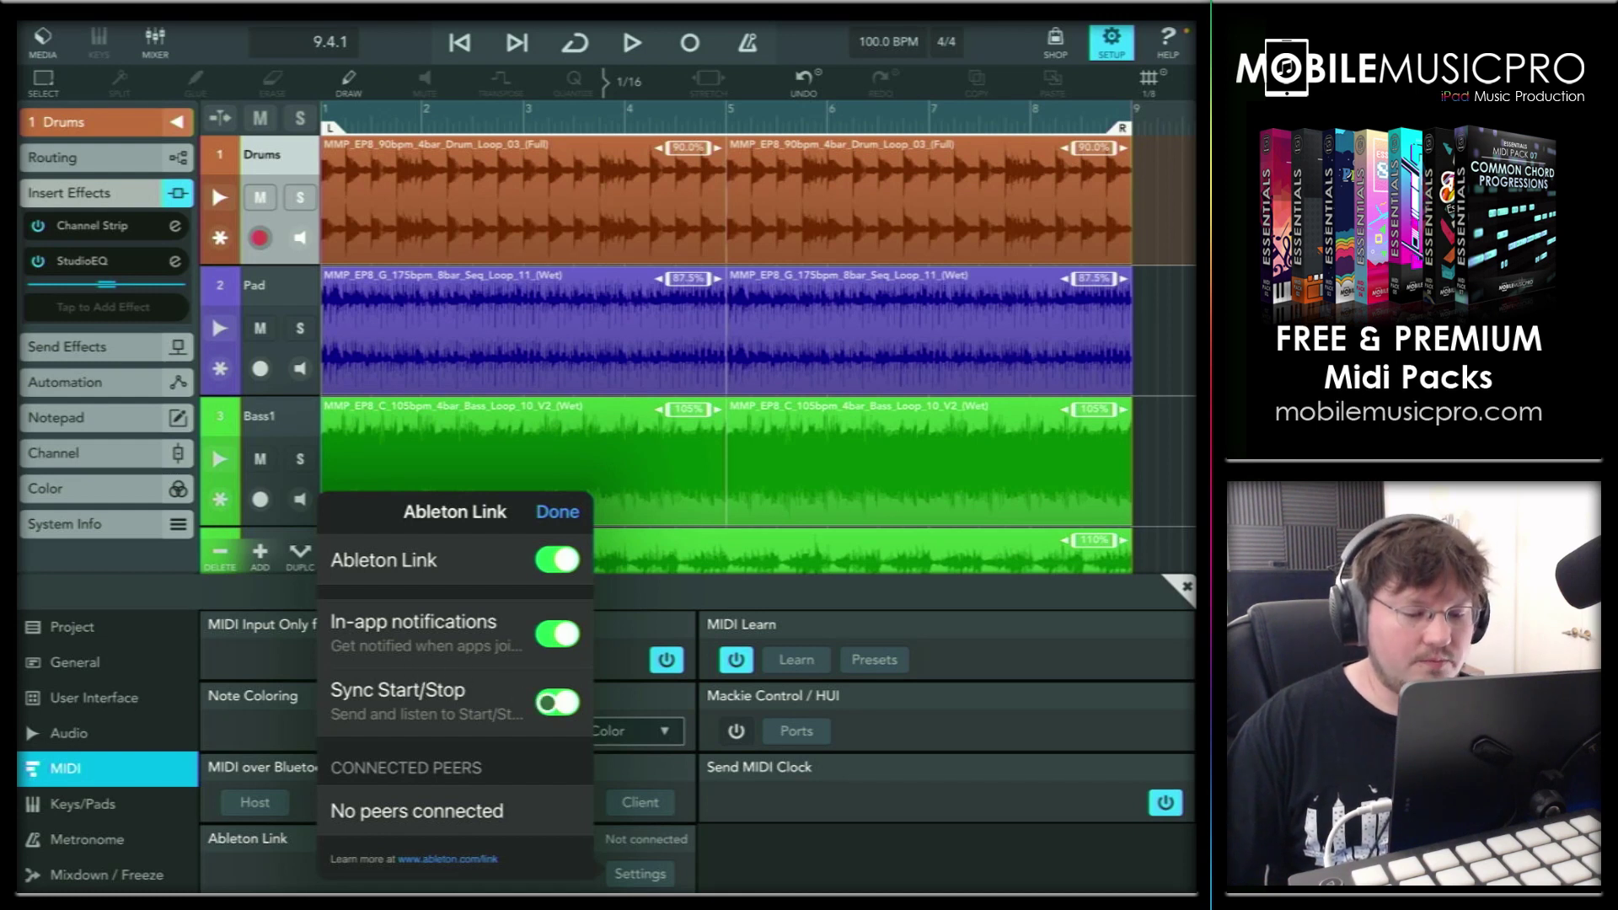
{"action": "left_click", "coordinate": [556, 702]}
{"action": "left_click", "coordinate": [558, 511]}
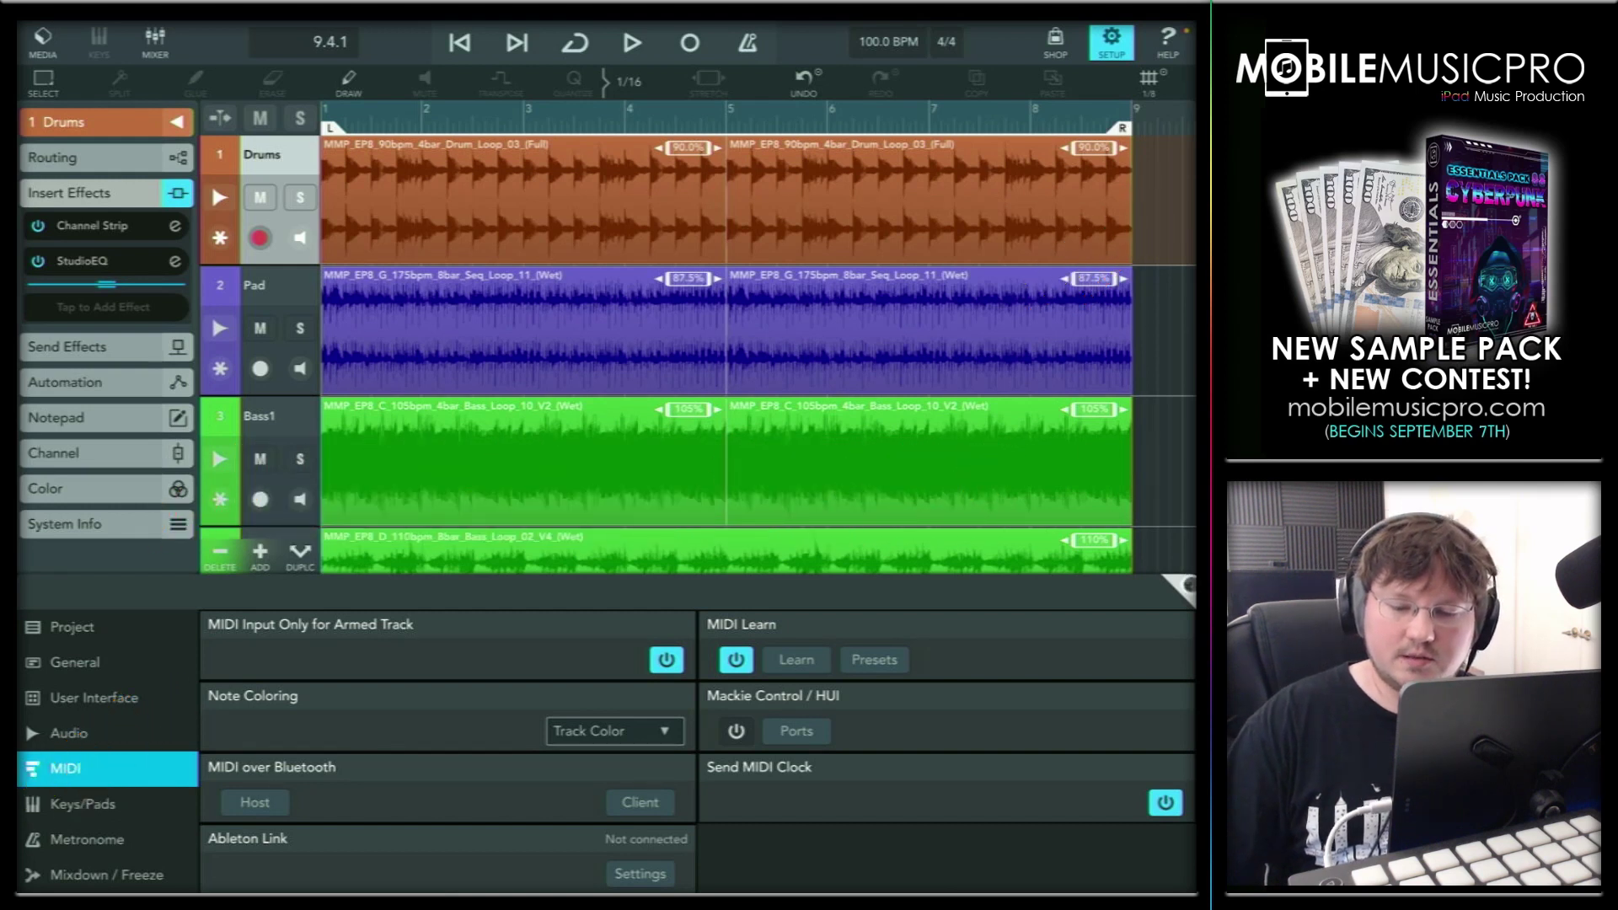
Leave Cubasis for the home screen and launch Gadget 2 from the drums and samplers folder
{"action": "left_click", "coordinate": [1180, 584]}
{"action": "left_click", "coordinate": [626, 392]}
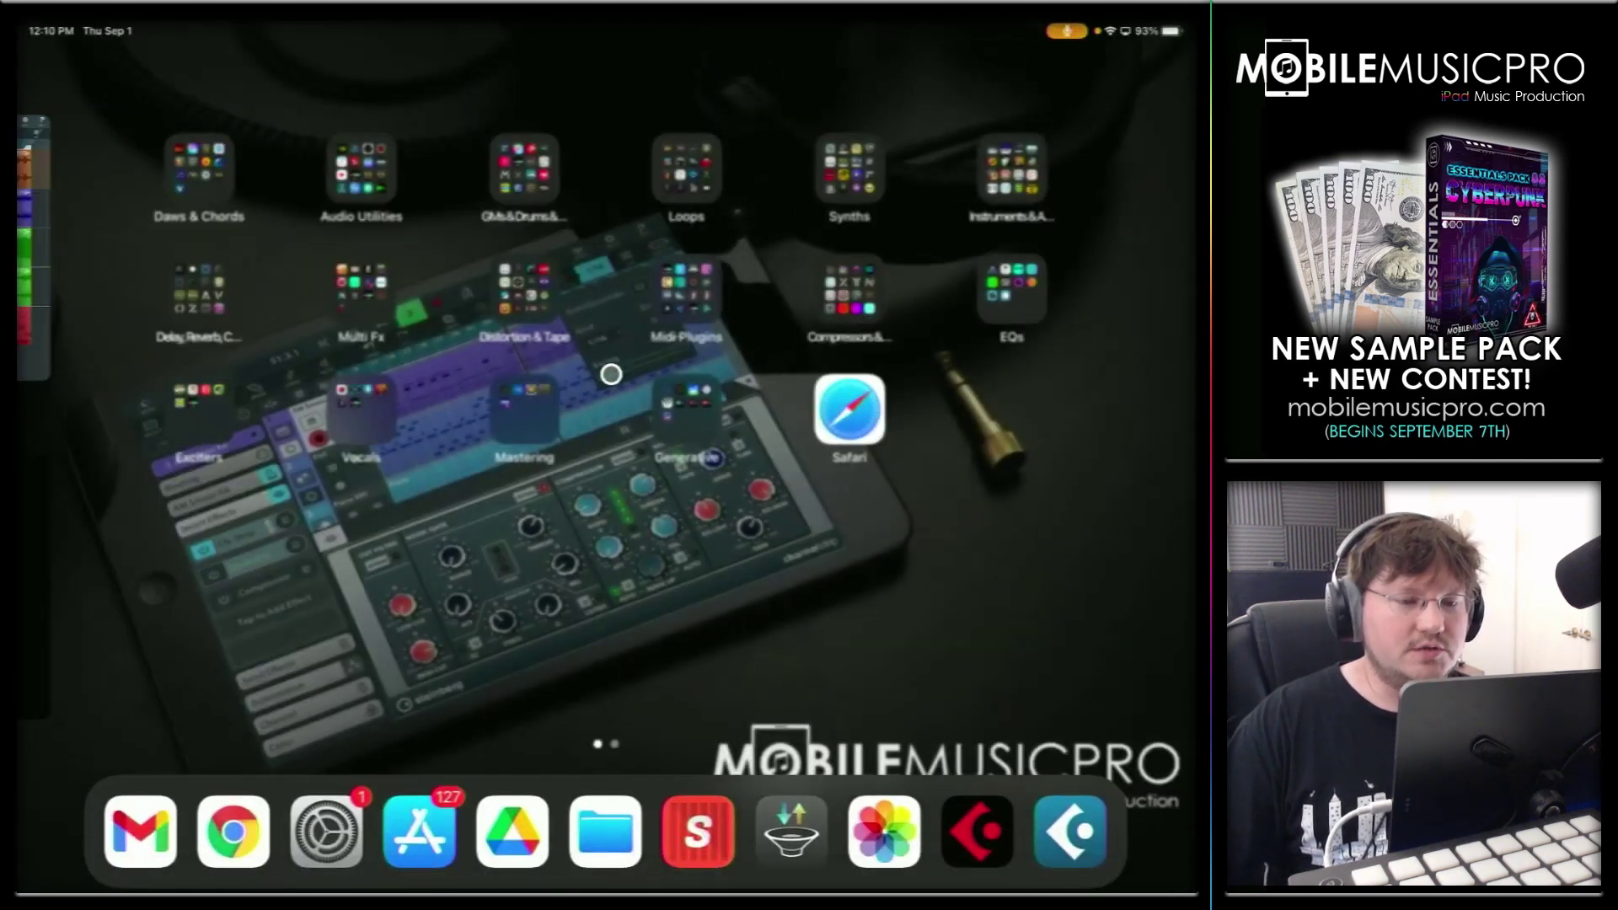
{"action": "left_click", "coordinate": [523, 165]}
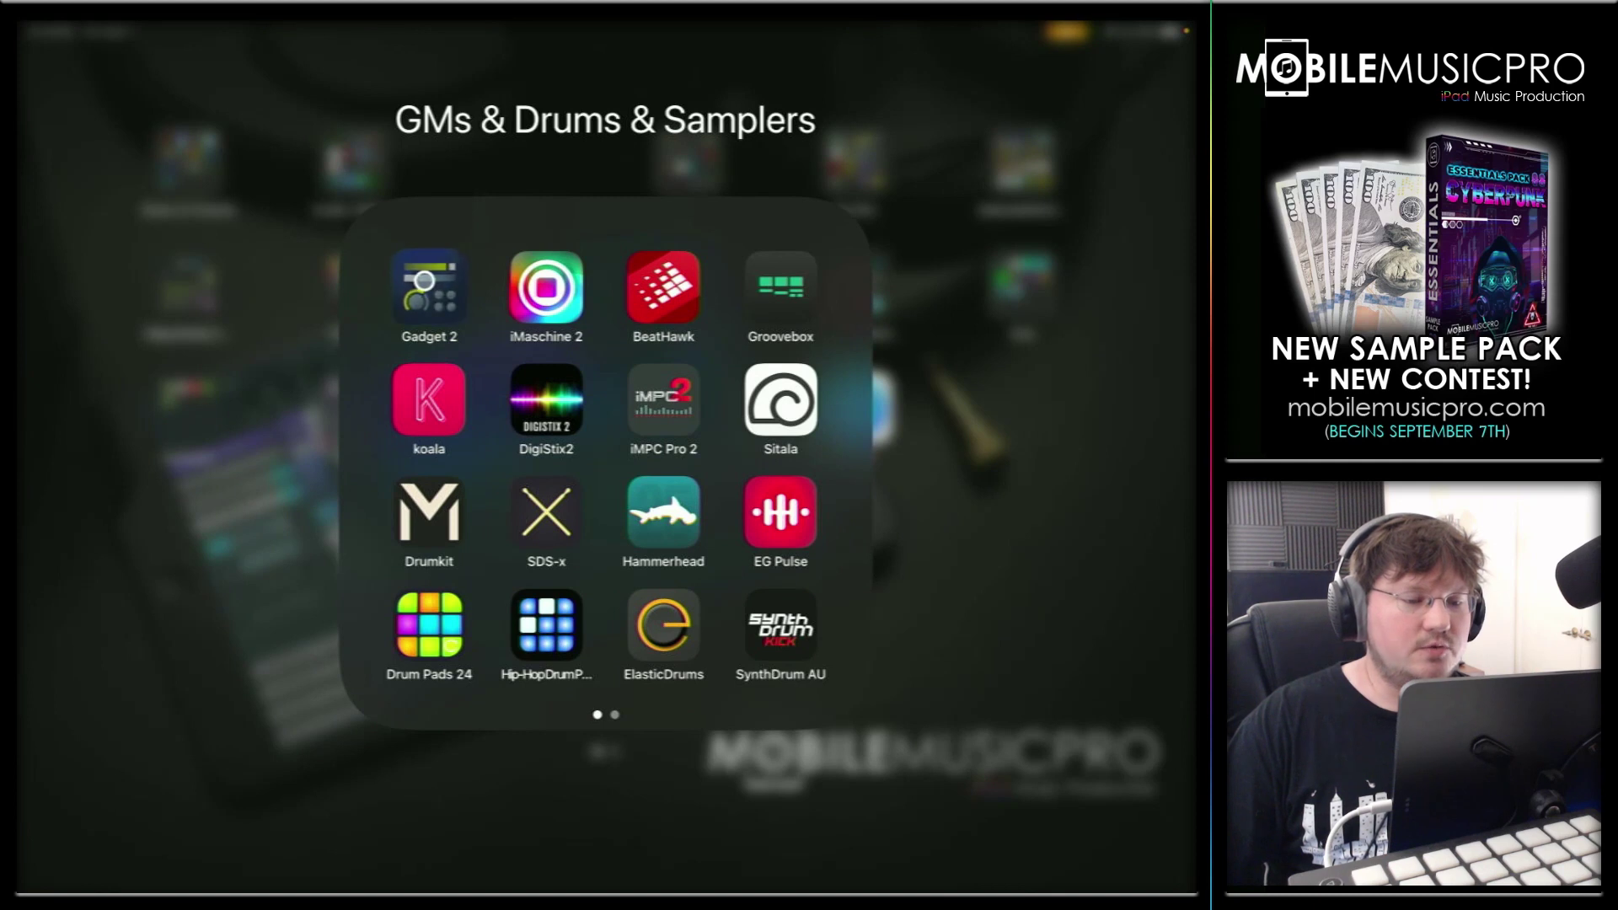
{"action": "left_click", "coordinate": [424, 280]}
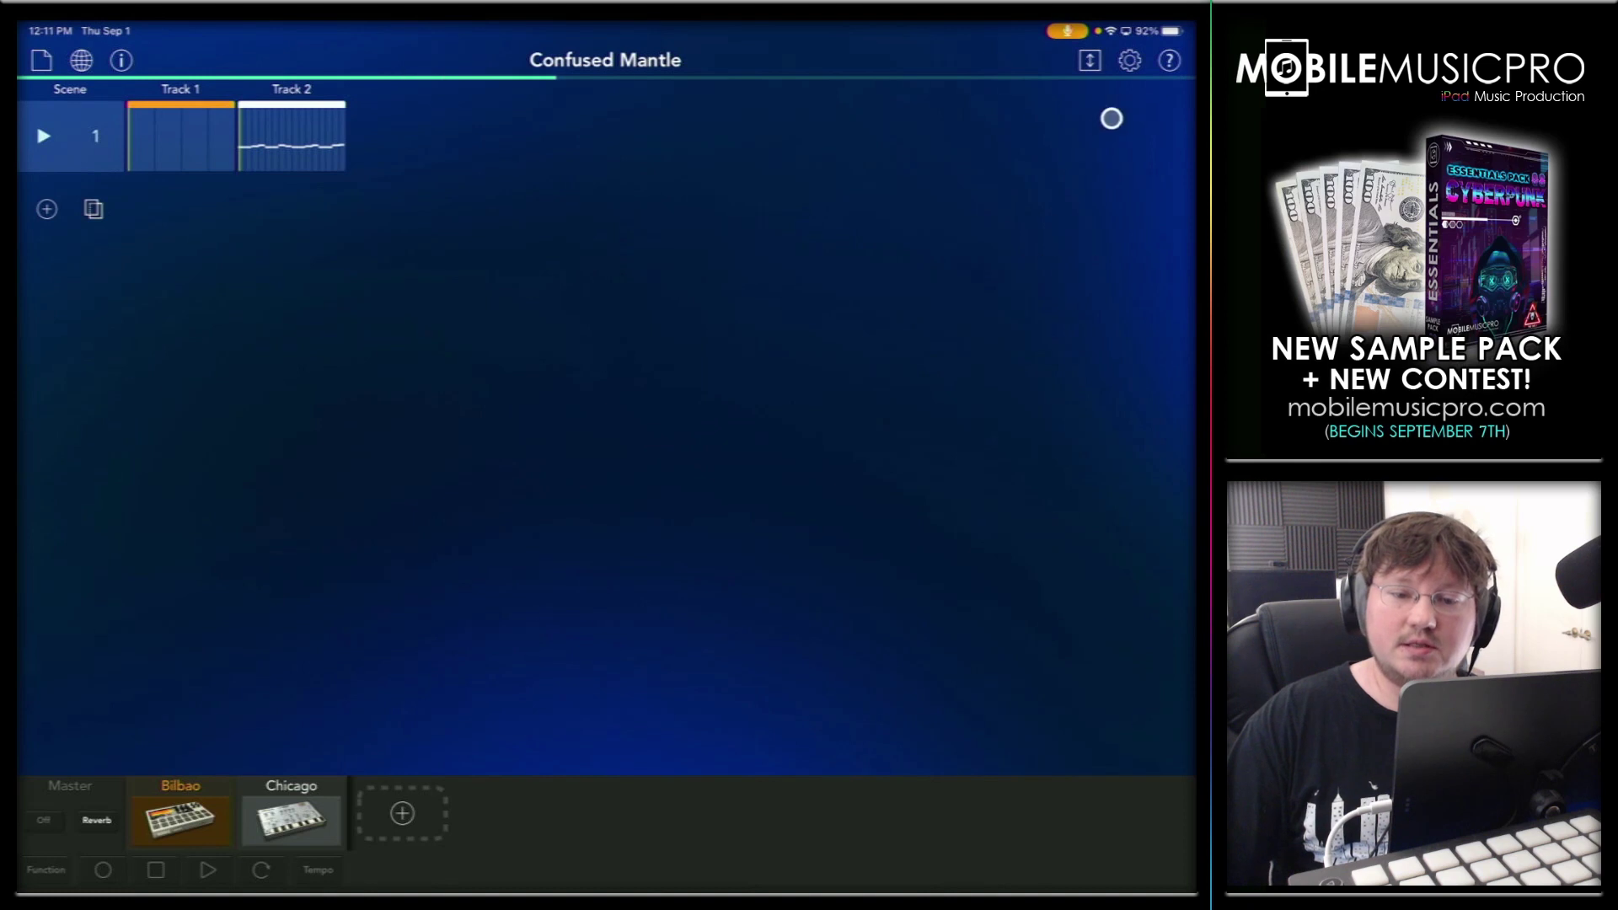
Confirm Ableton Link in Gadget settings, show the mixer and open Track 2's Chicago editor
{"action": "left_click", "coordinate": [1128, 60]}
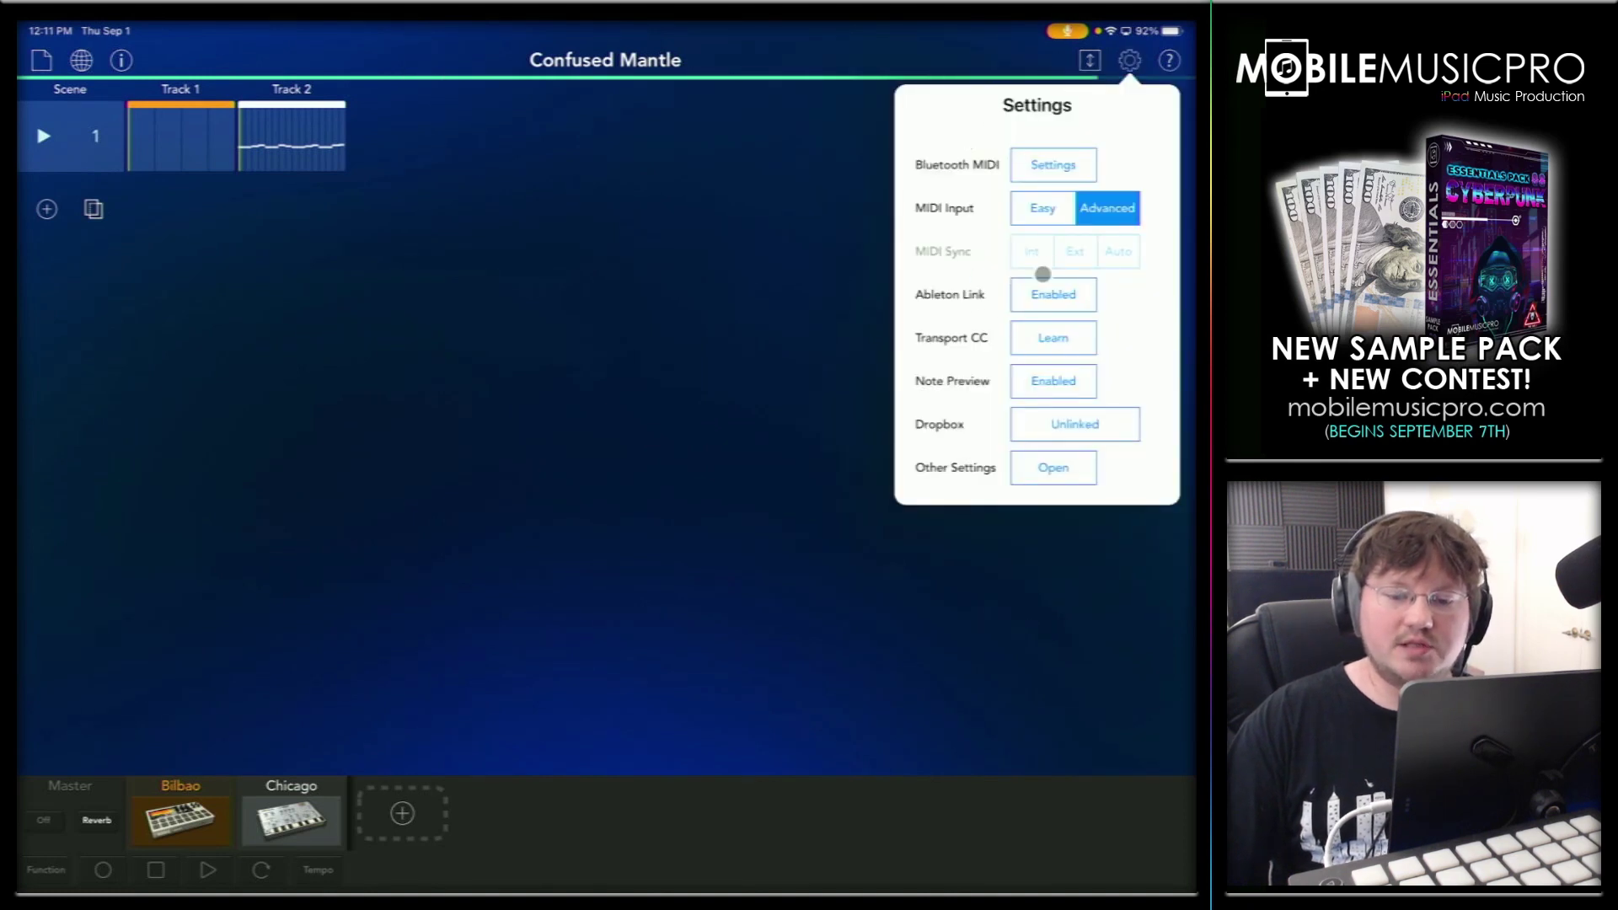
{"action": "left_click", "coordinate": [674, 315]}
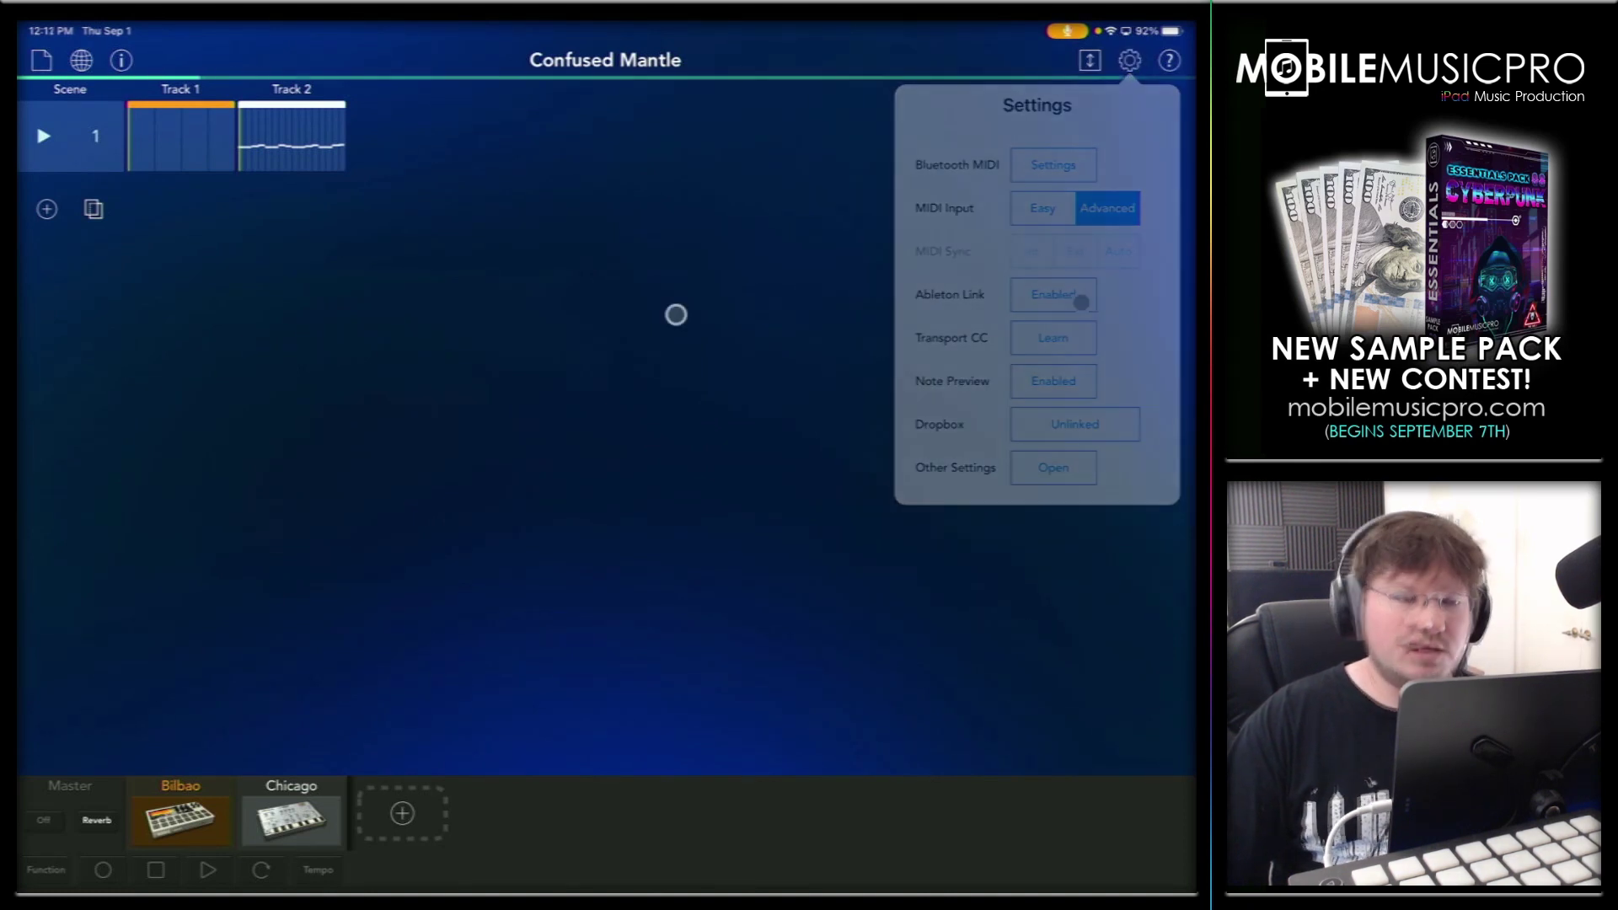
{"action": "left_click", "coordinate": [1090, 60]}
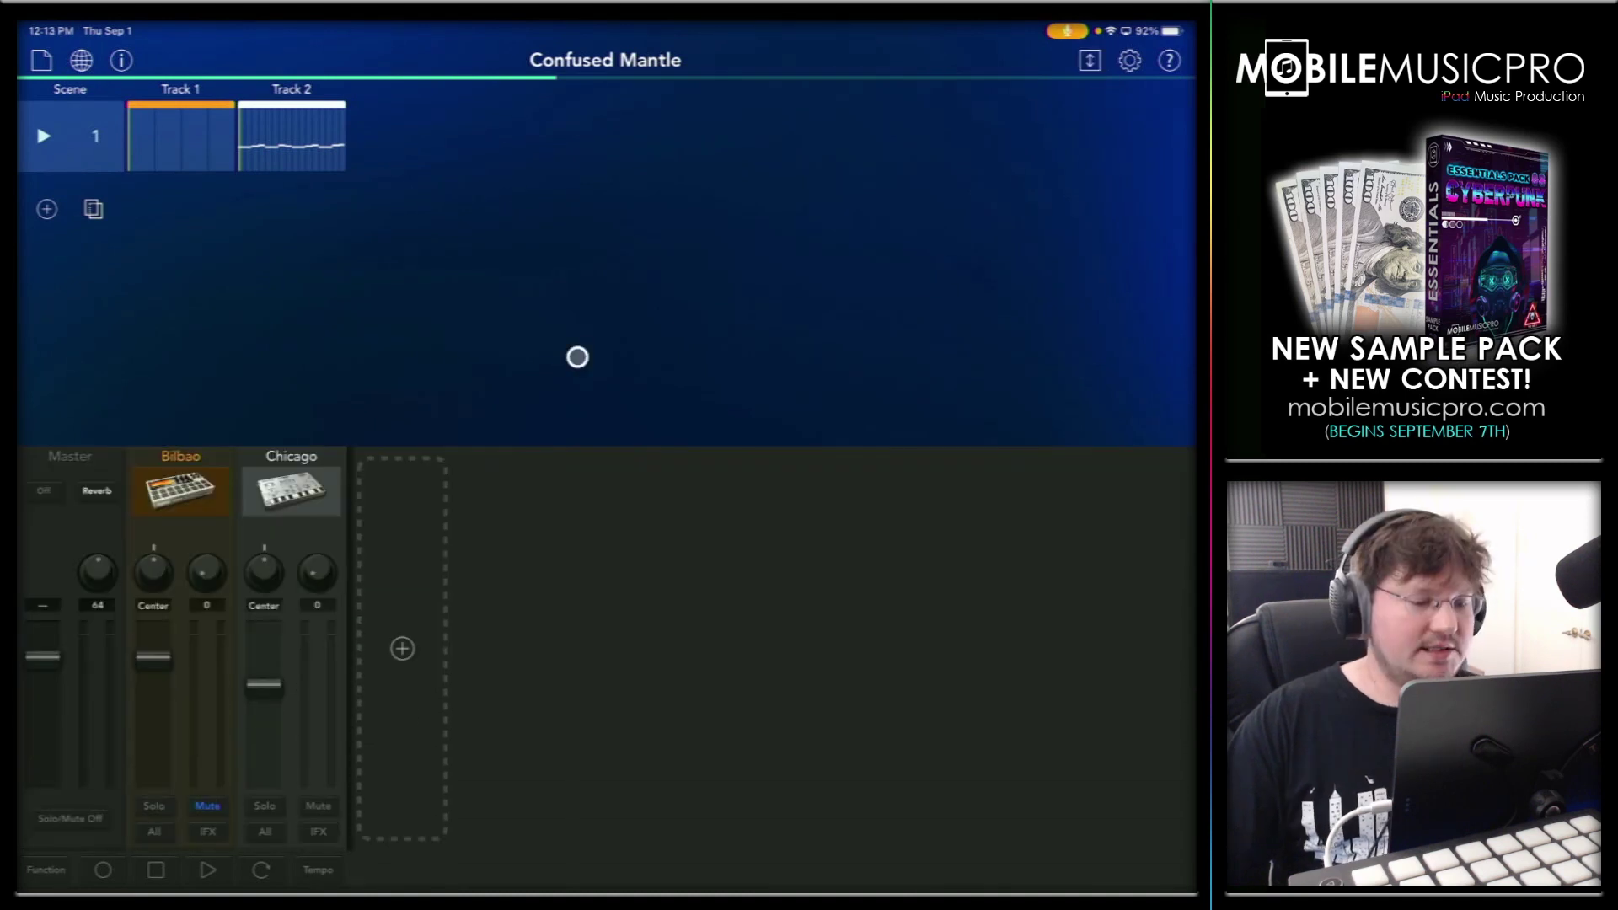
{"action": "left_click", "coordinate": [320, 499]}
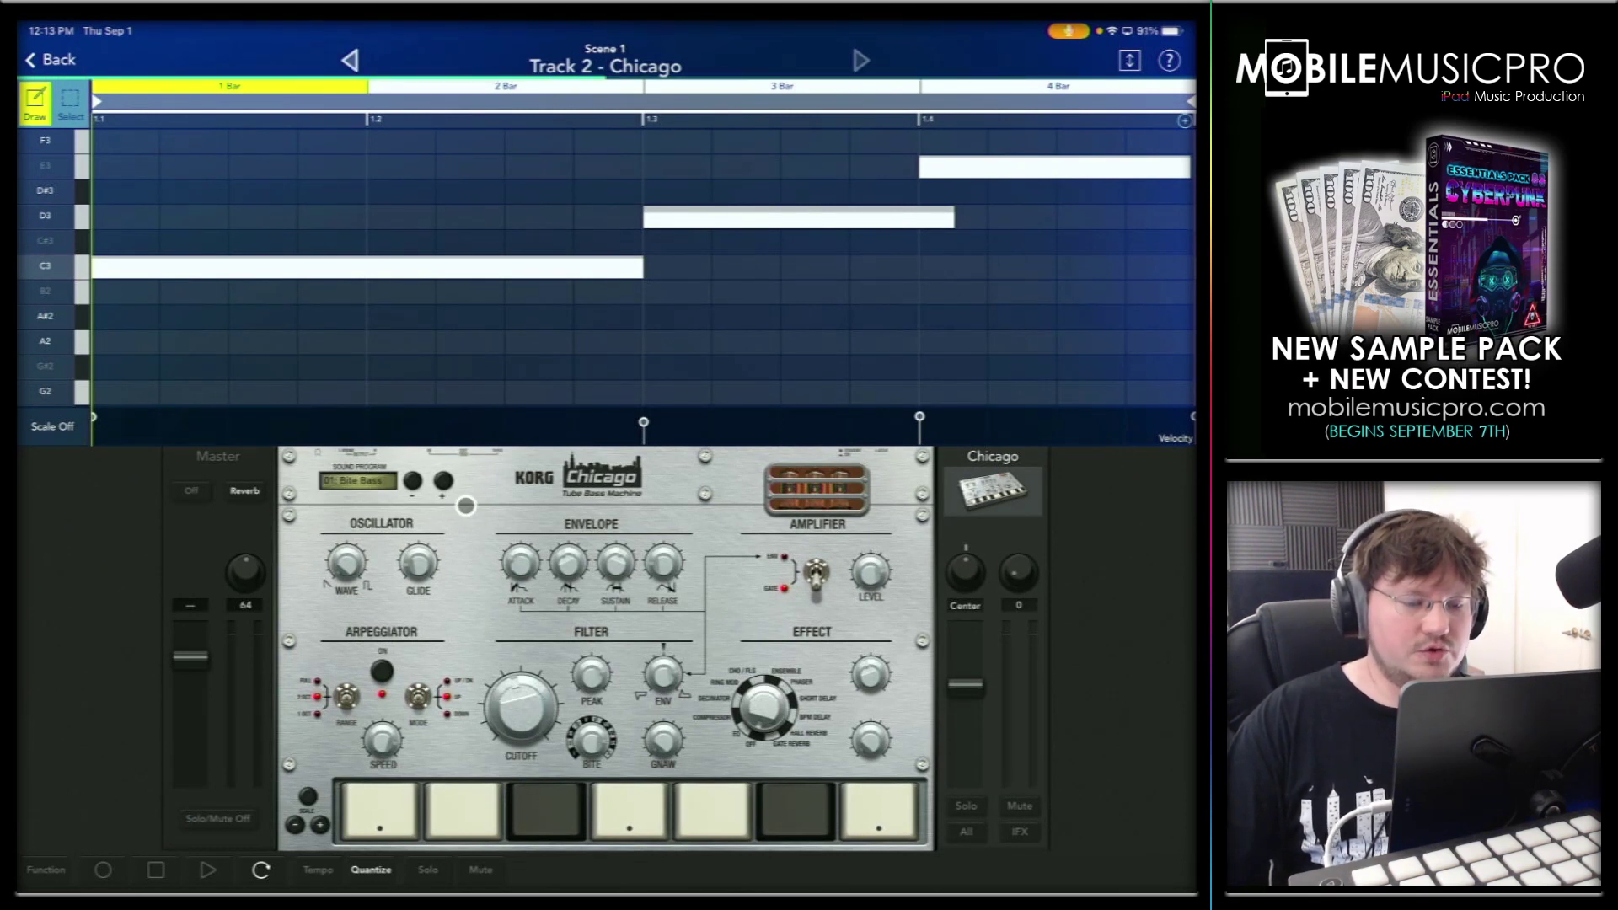
Play the Chicago bass pattern and stop playback
{"action": "left_click", "coordinate": [605, 462]}
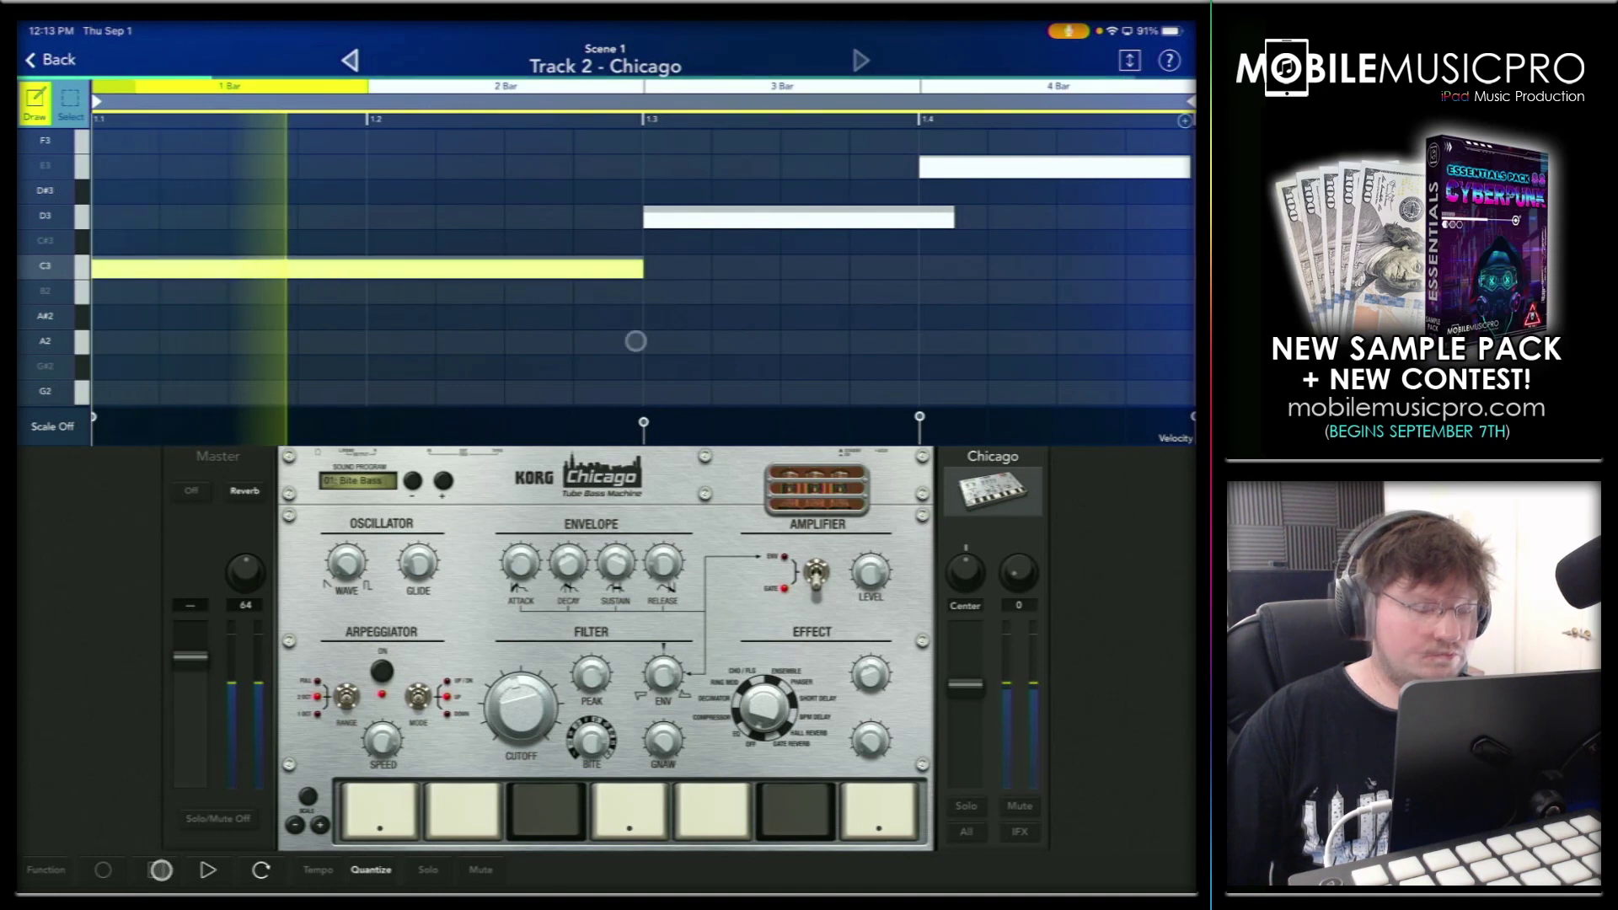
{"action": "key", "text": "space"}
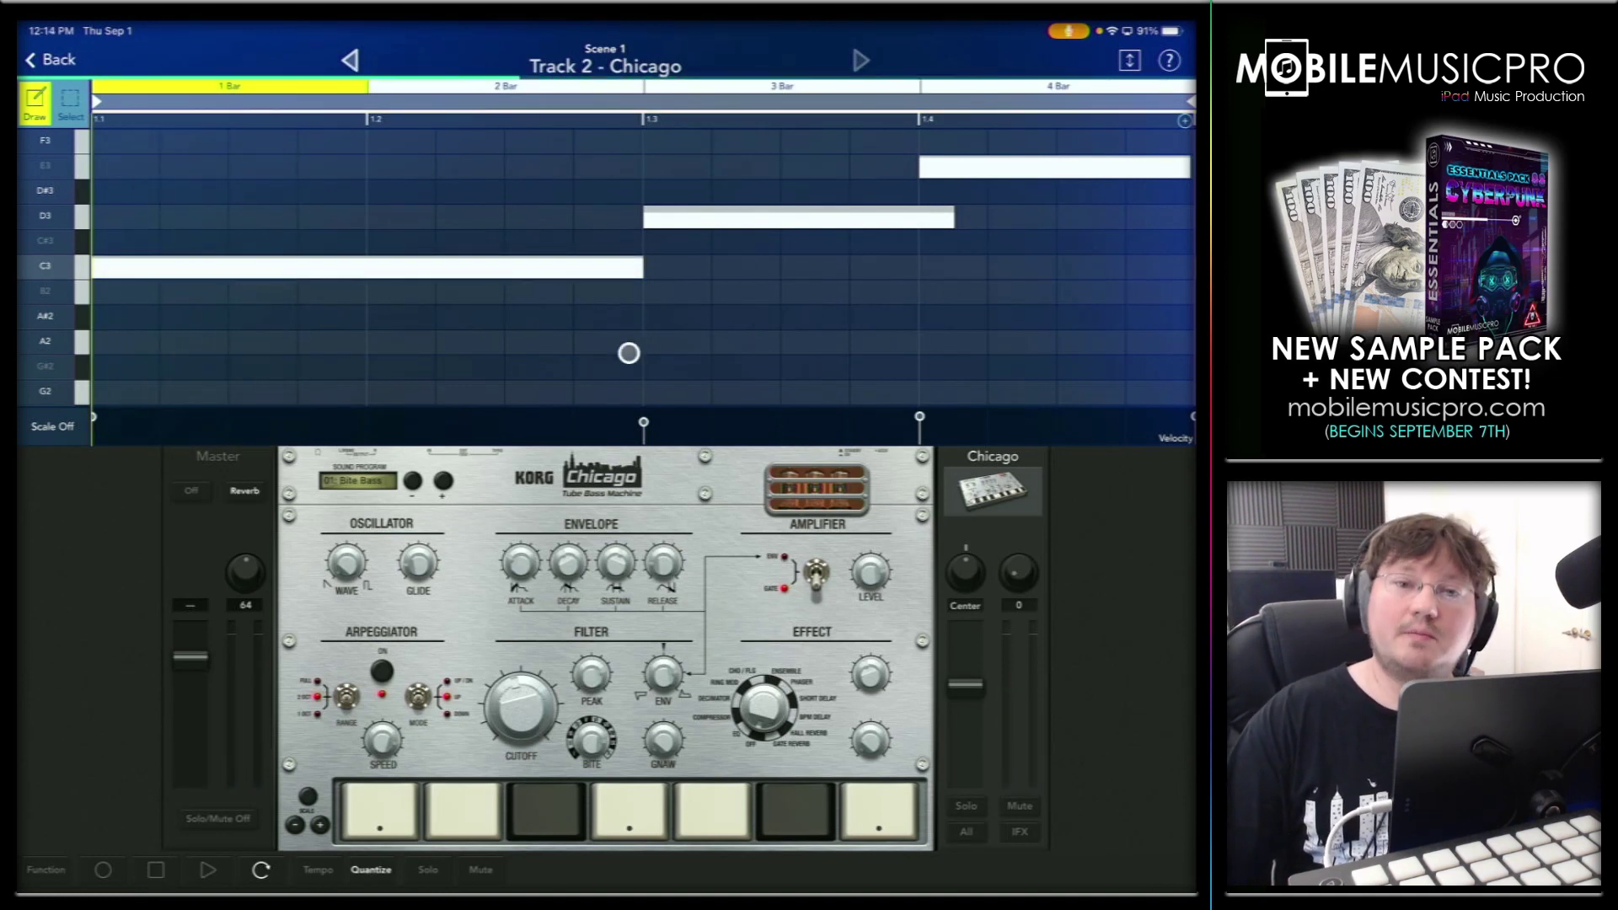
Return to Cubasis 3 via the app switcher, mute the Arp track and bring up the switcher again
{"action": "key", "text": "super+Up"}
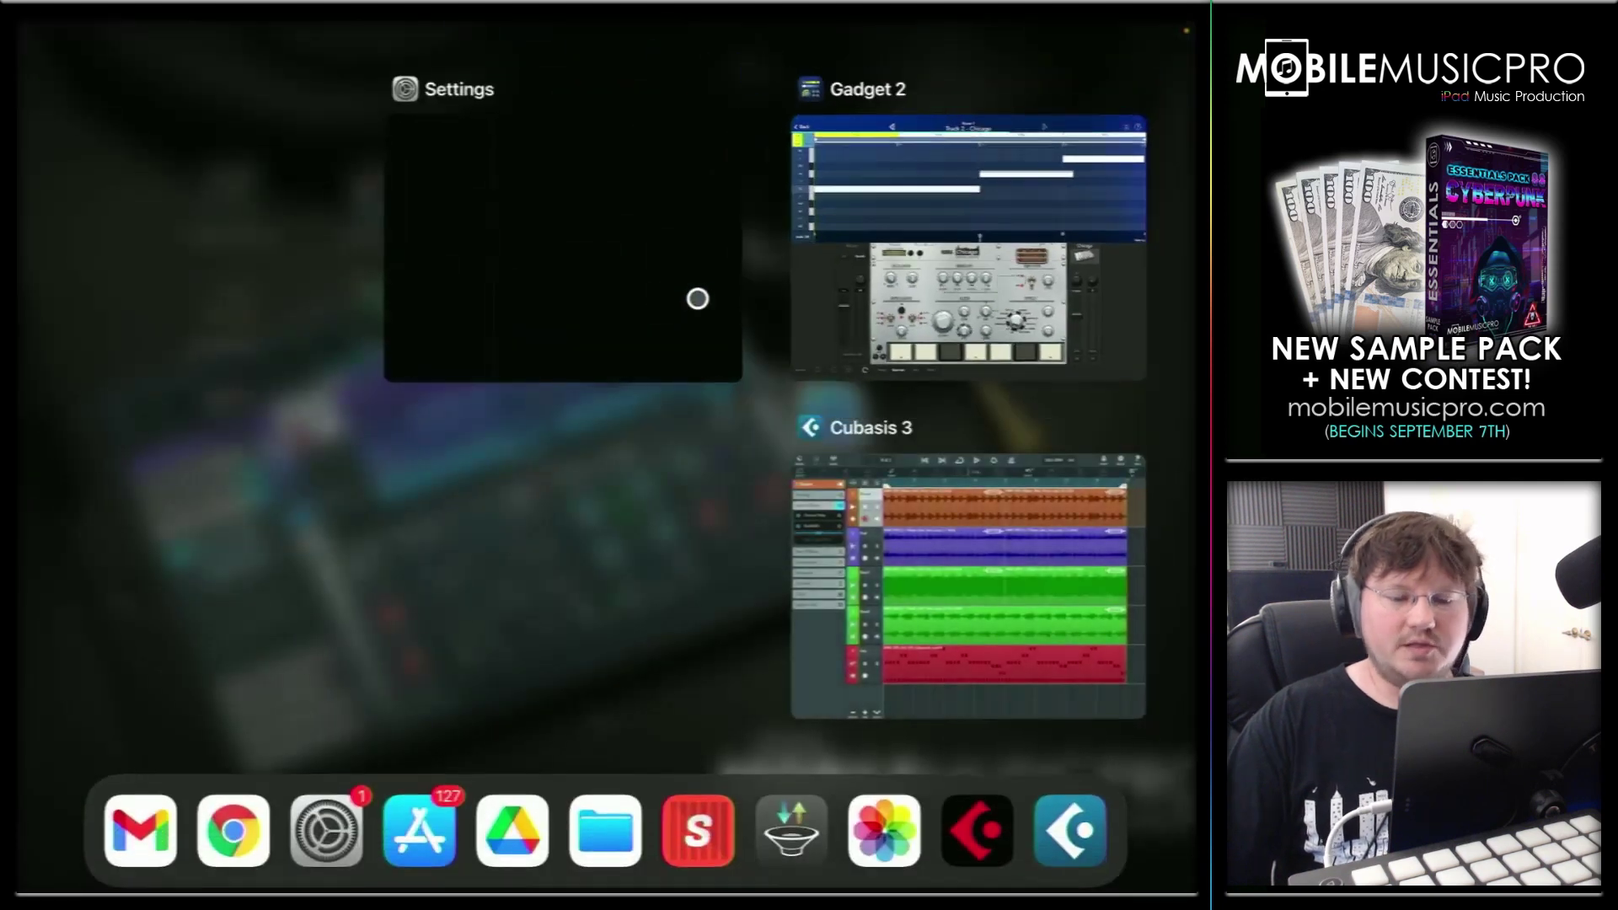
{"action": "left_click", "coordinate": [928, 581]}
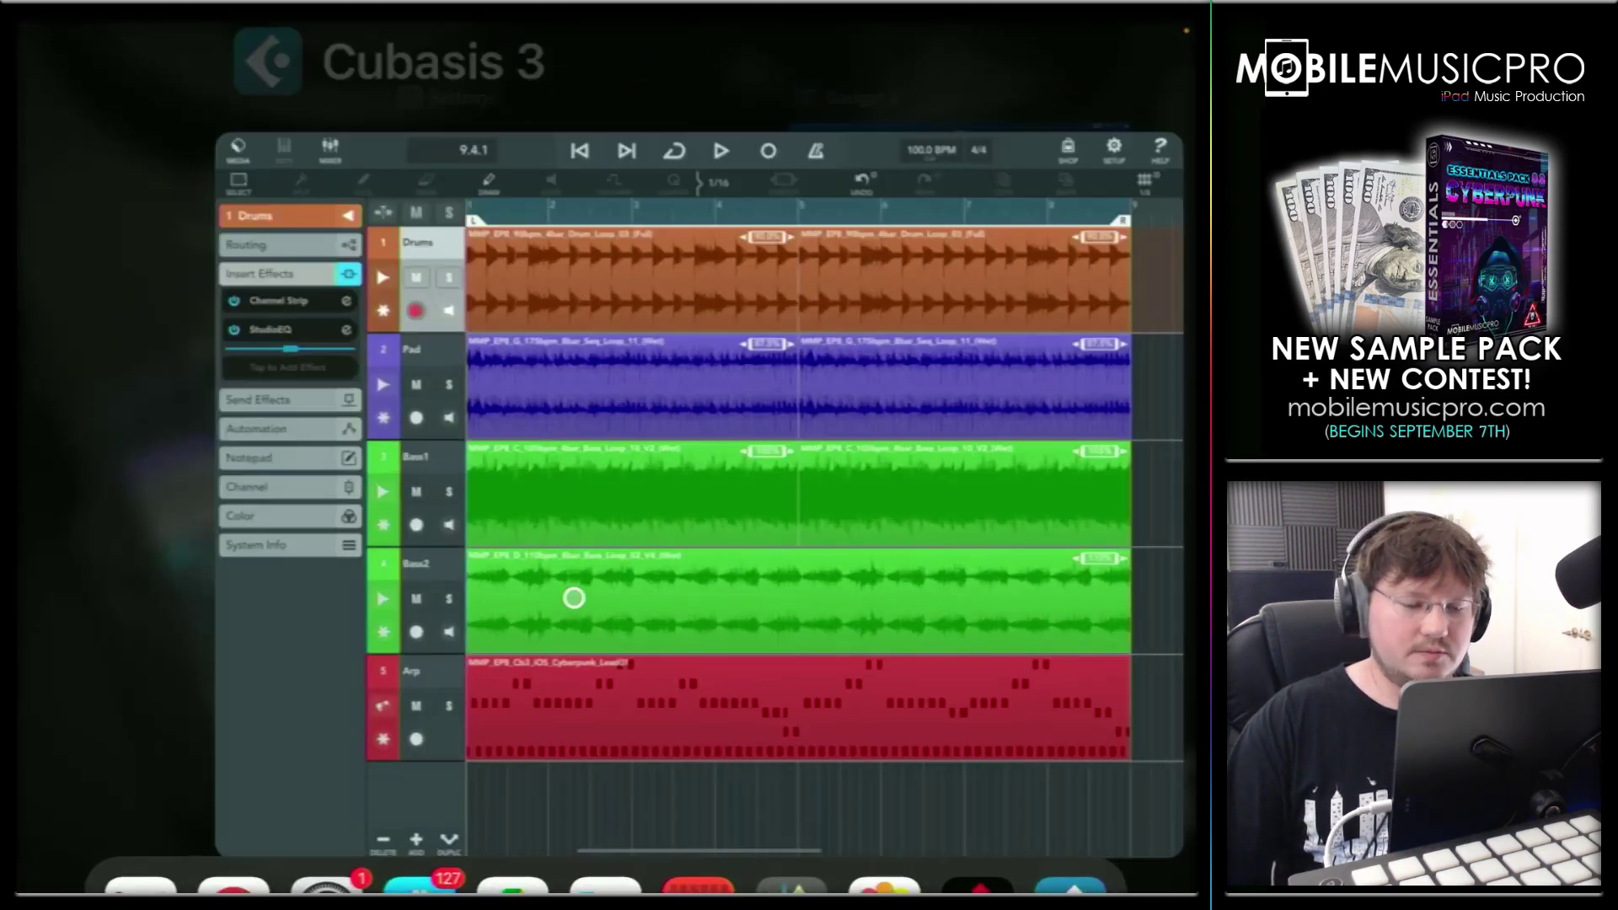
{"action": "left_click", "coordinate": [258, 720]}
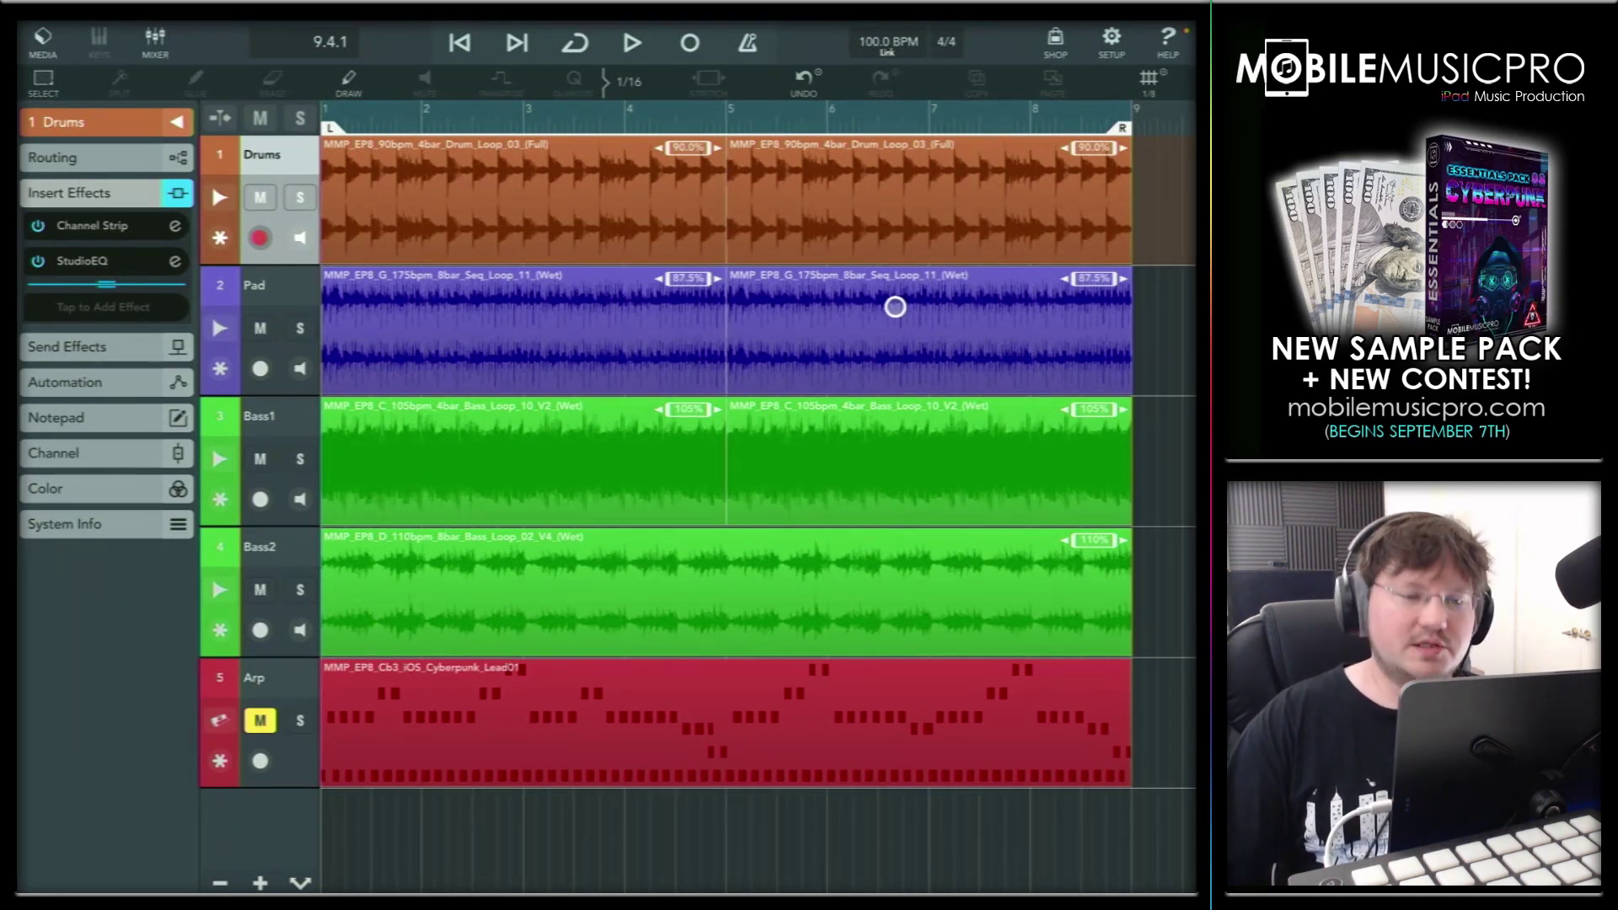
{"action": "key", "text": "super+Up"}
From the home screen launch Launchpad out of the Loops folder
{"action": "left_click", "coordinate": [651, 460]}
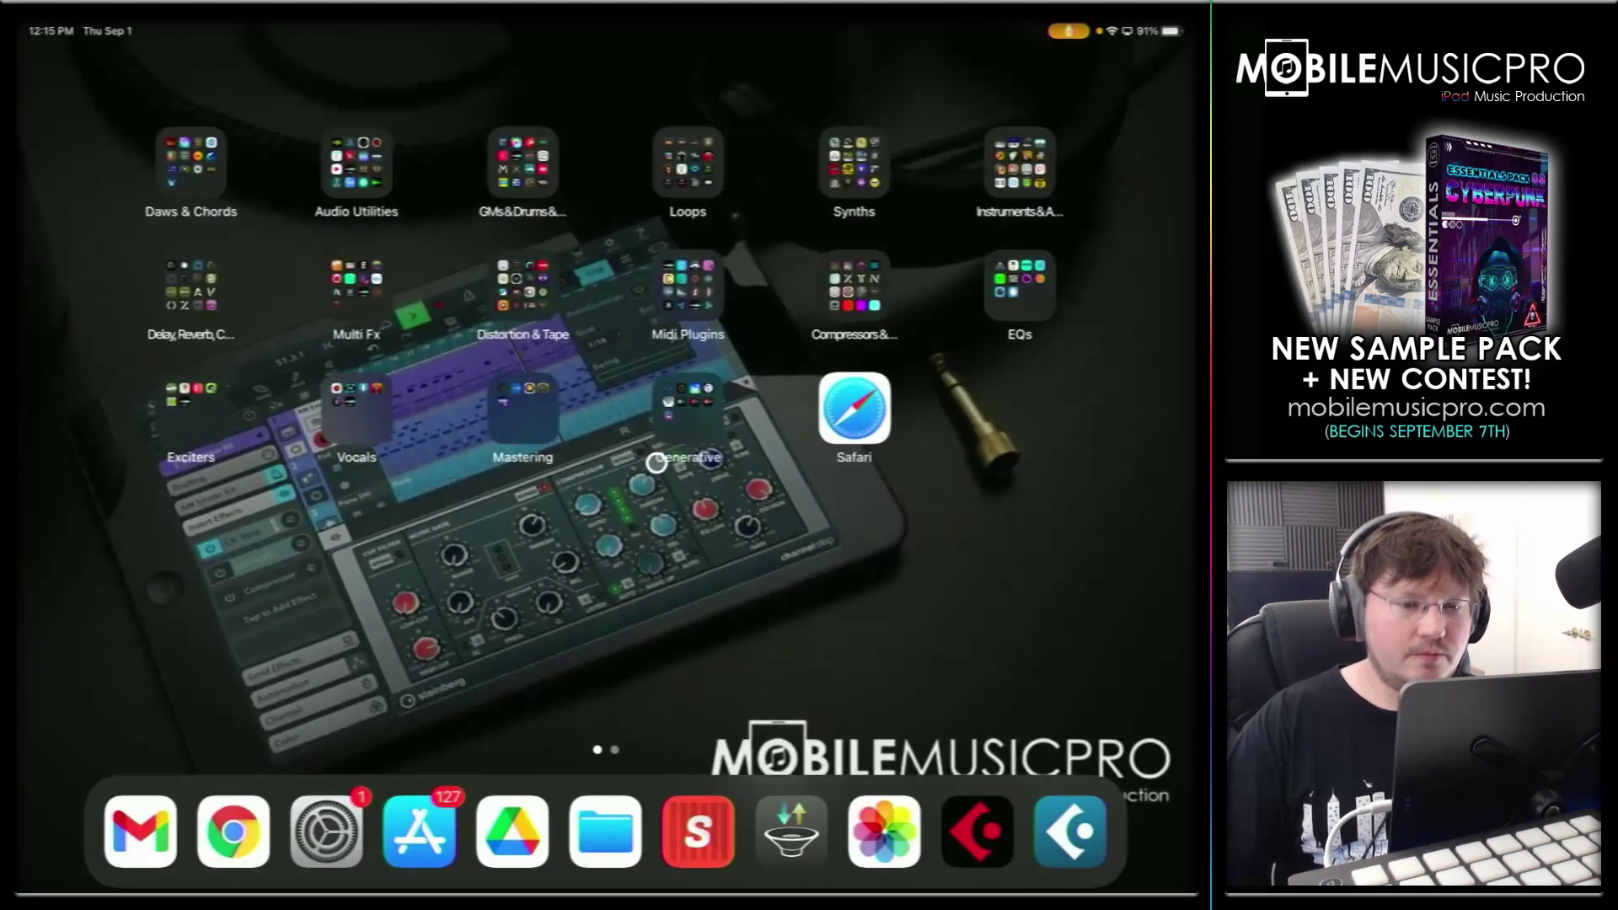
{"action": "left_click", "coordinate": [686, 184]}
{"action": "left_click", "coordinate": [449, 276]}
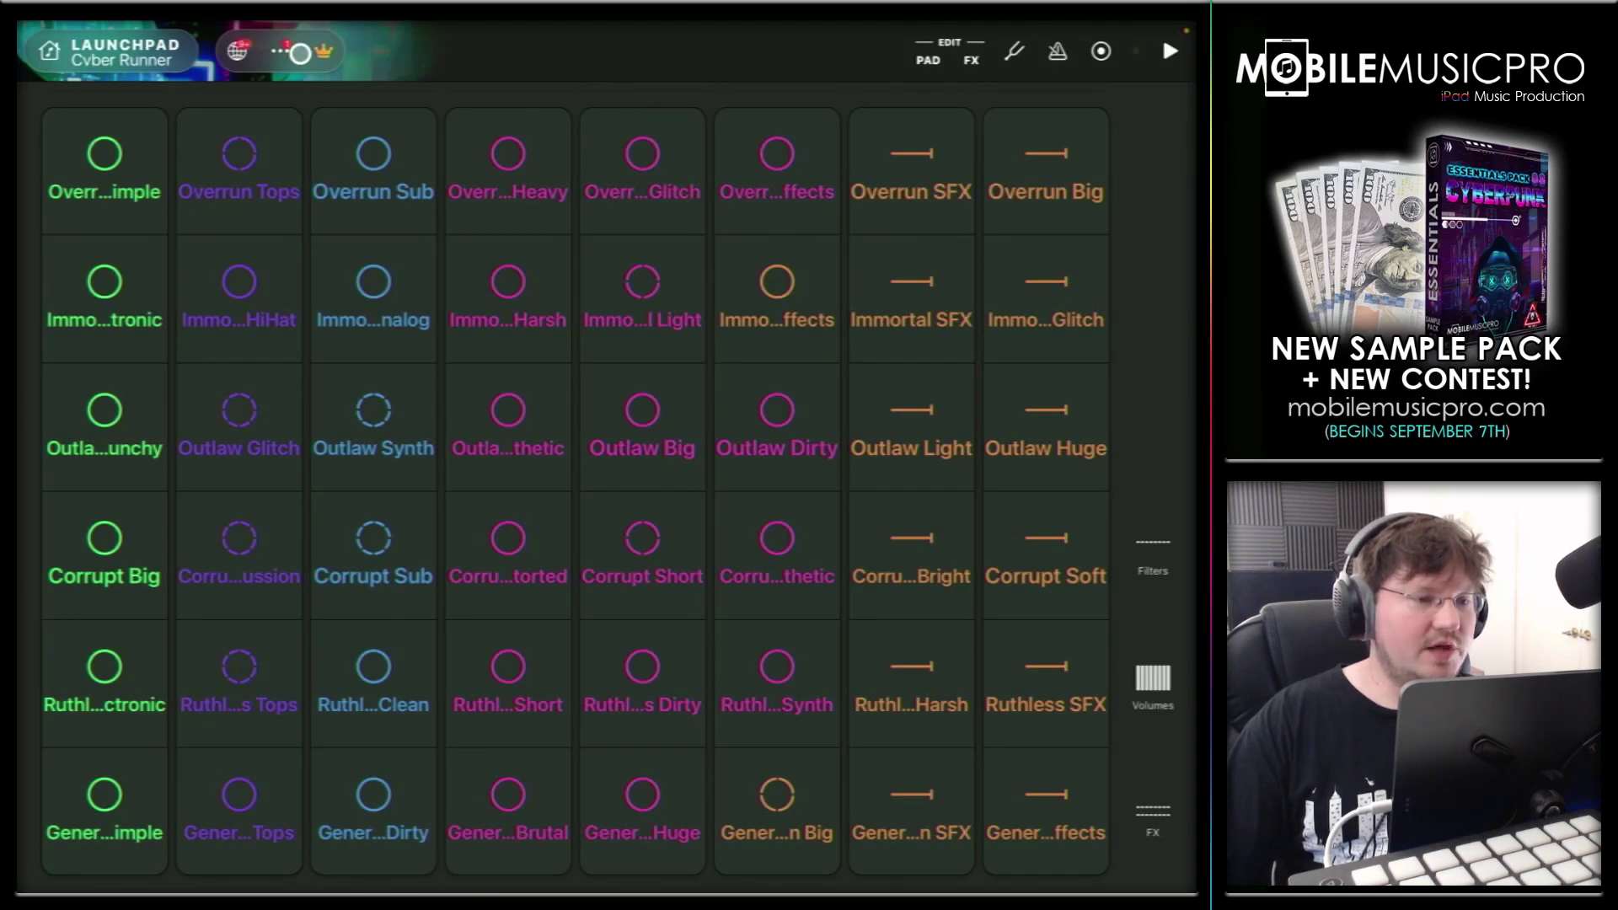
View Launchpad's Ableton Link settings showing two connected apps
{"action": "left_click", "coordinate": [279, 50]}
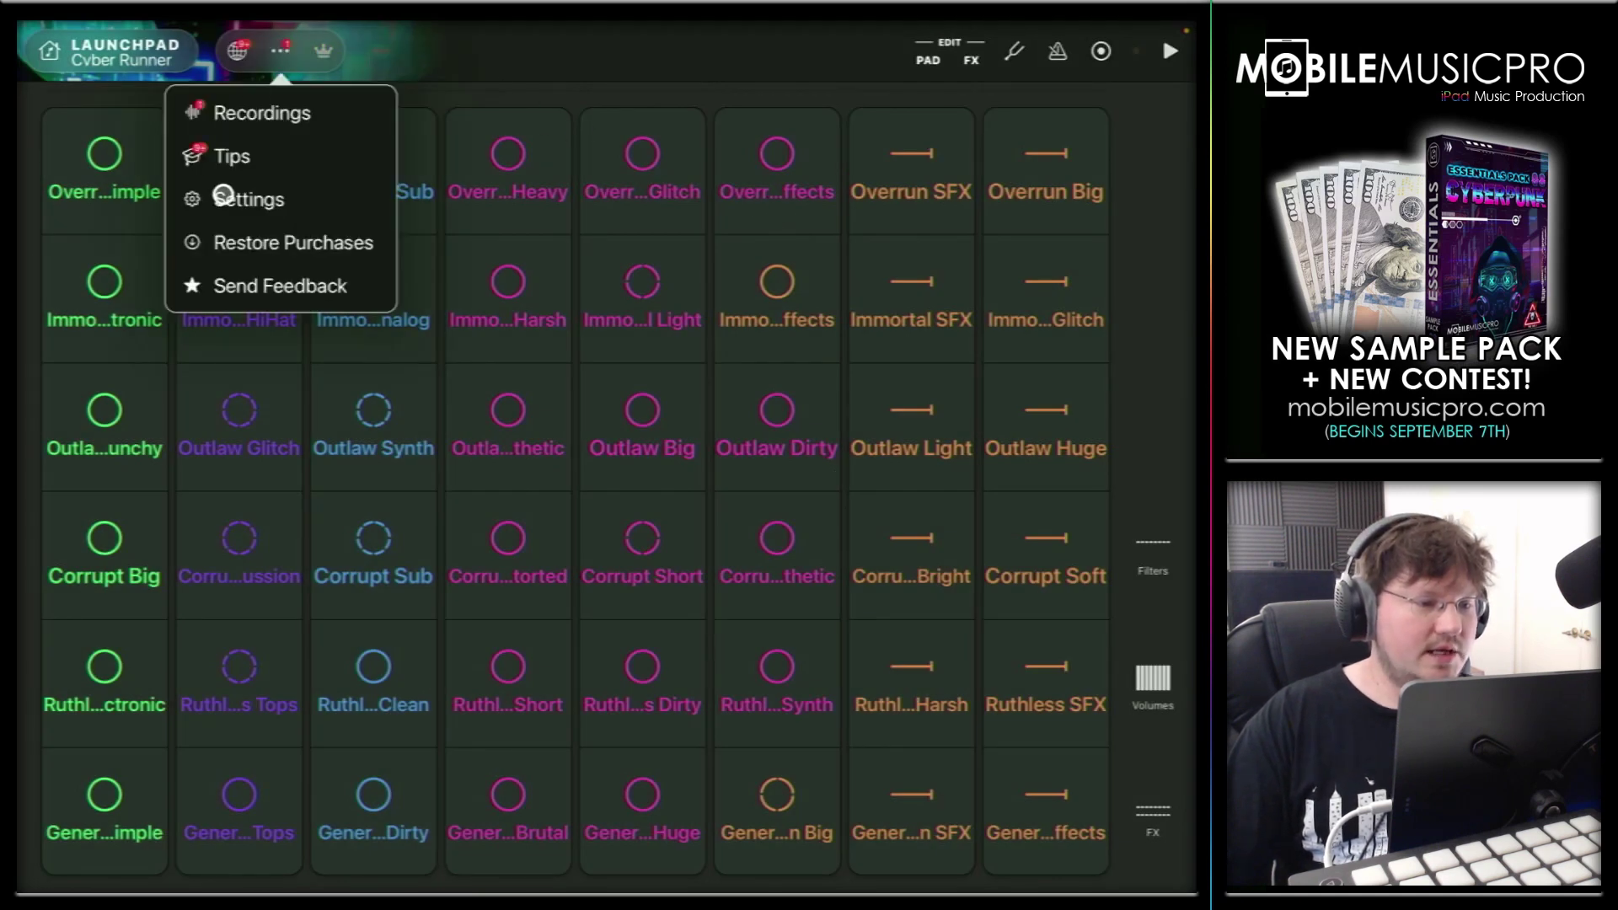
{"action": "left_click", "coordinate": [222, 195]}
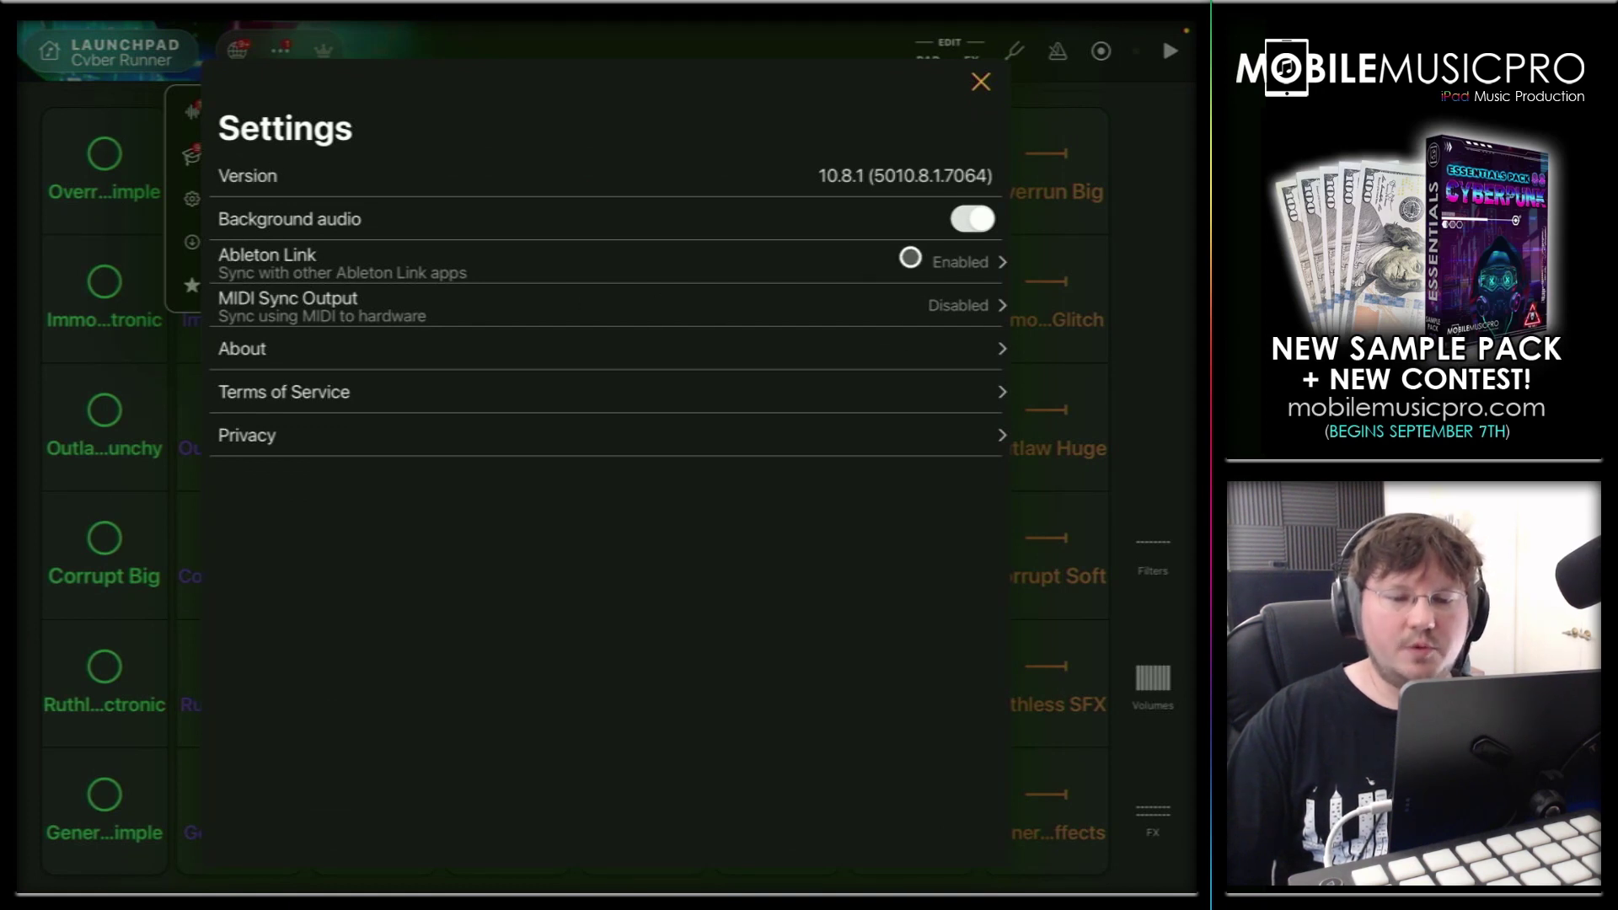
{"action": "left_click", "coordinate": [910, 258]}
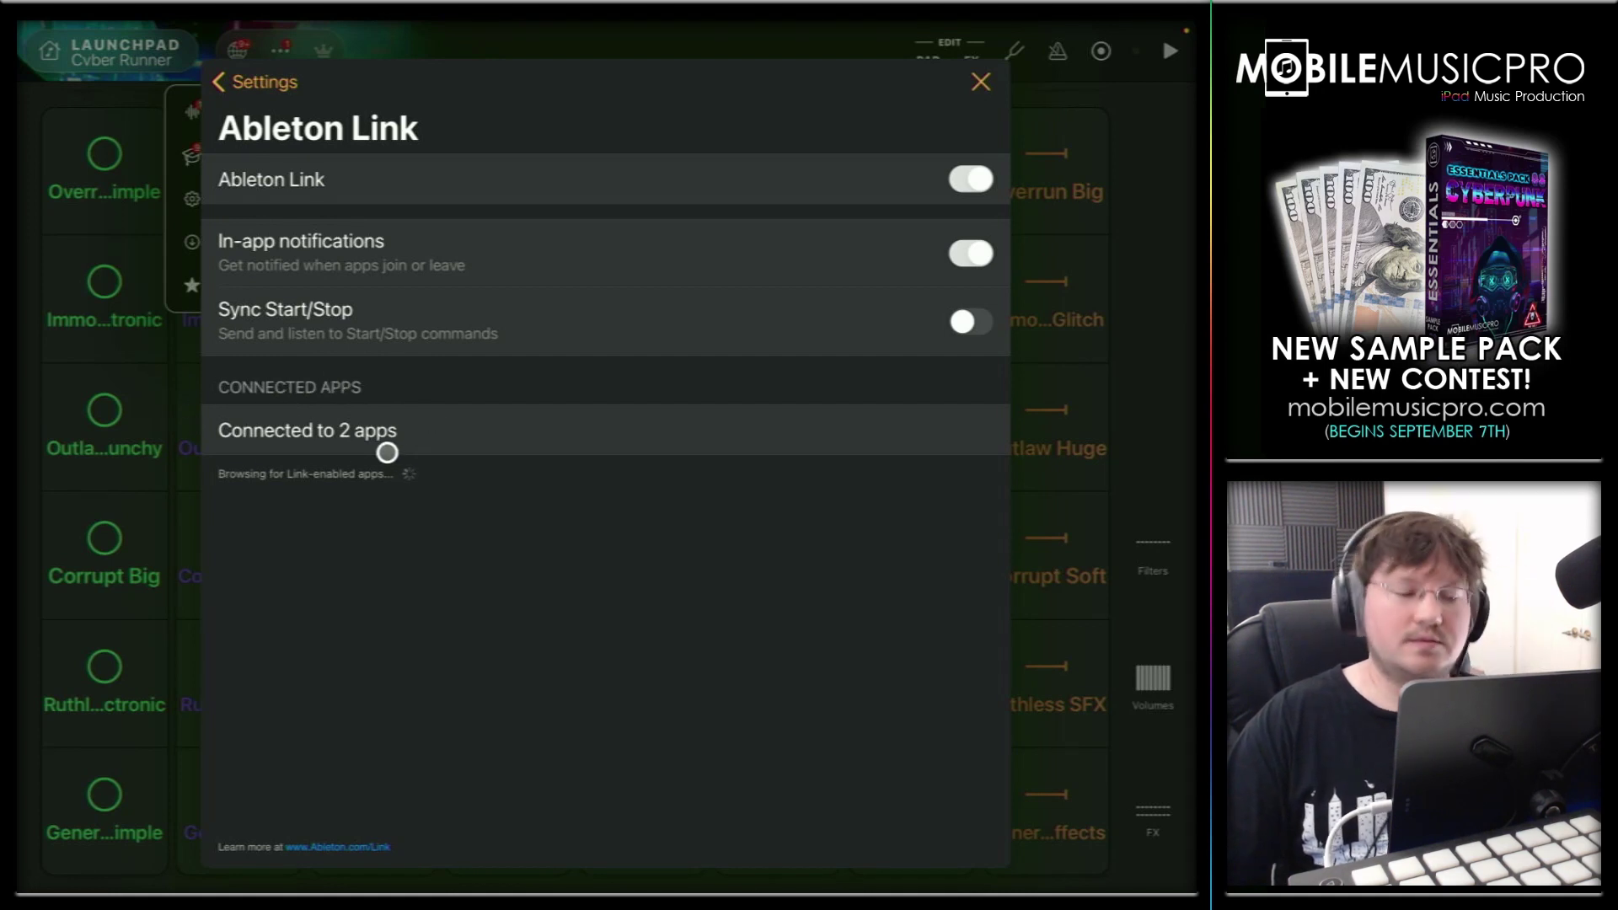
Dismiss the Ableton Link settings and app menu, then trigger the magenta Cyber Runner loop pads
{"action": "left_click", "coordinate": [982, 81]}
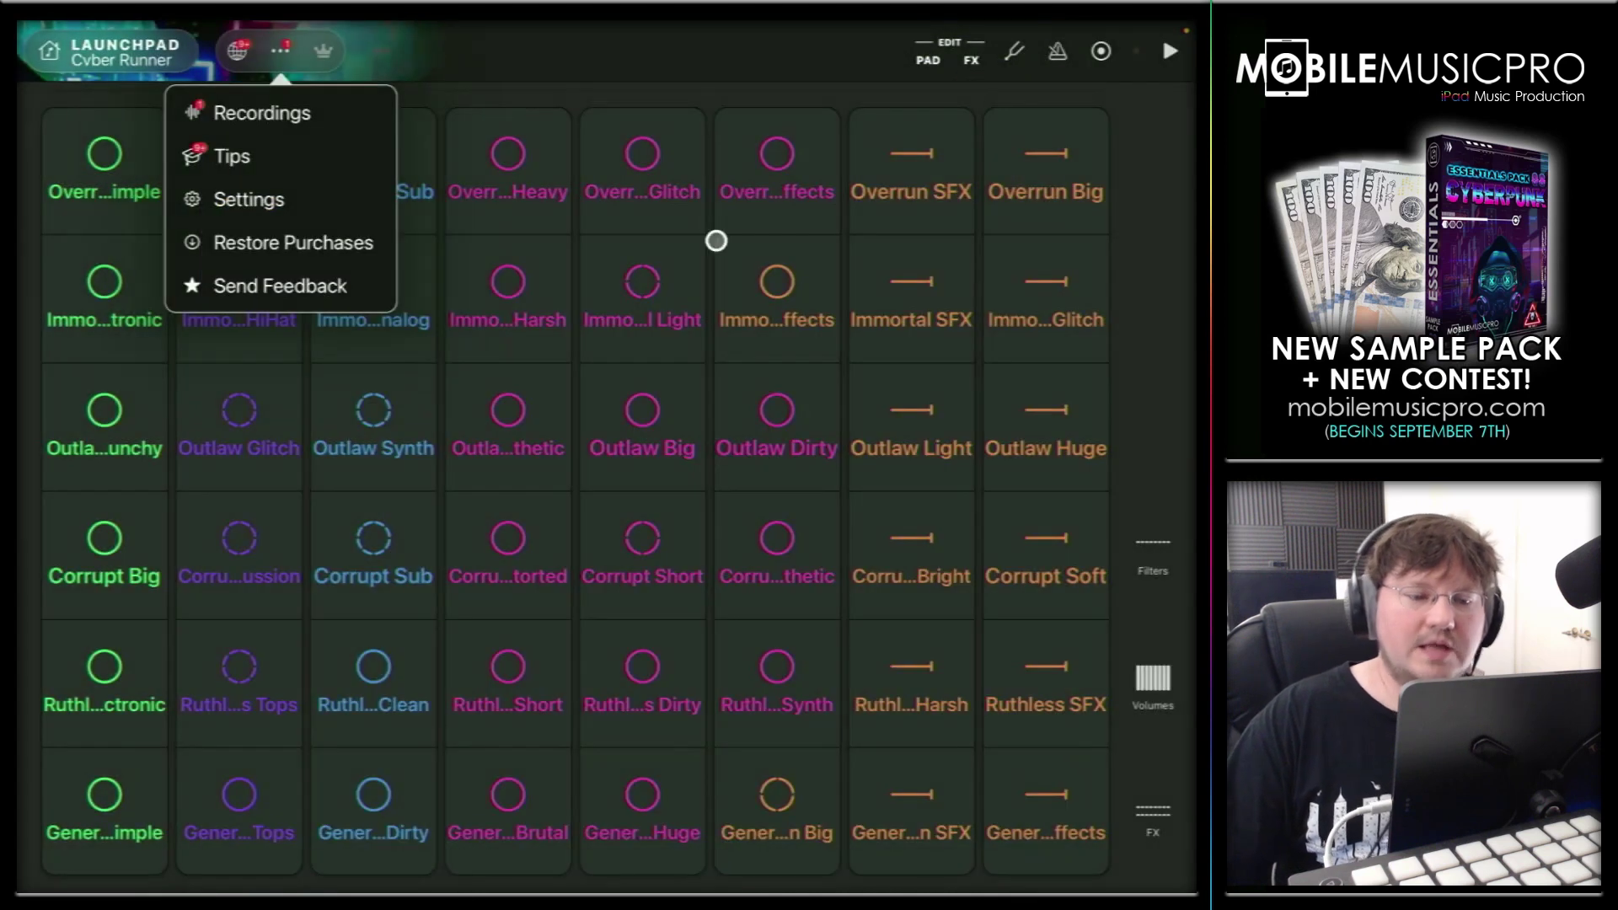
{"action": "left_click", "coordinate": [627, 96]}
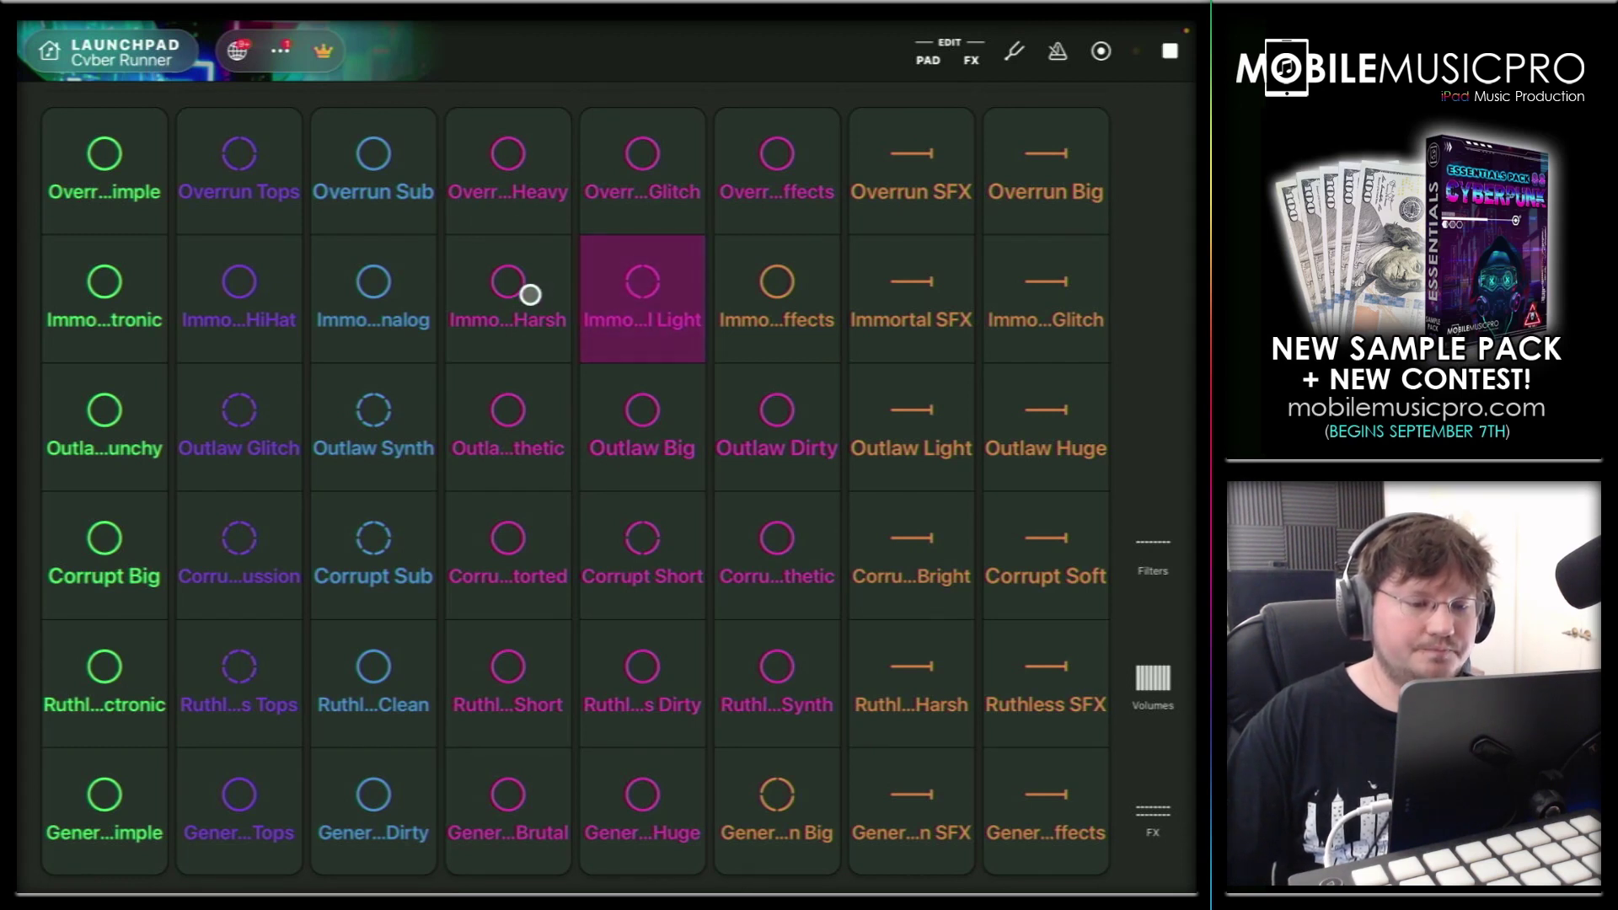
{"action": "left_click", "coordinate": [509, 417]}
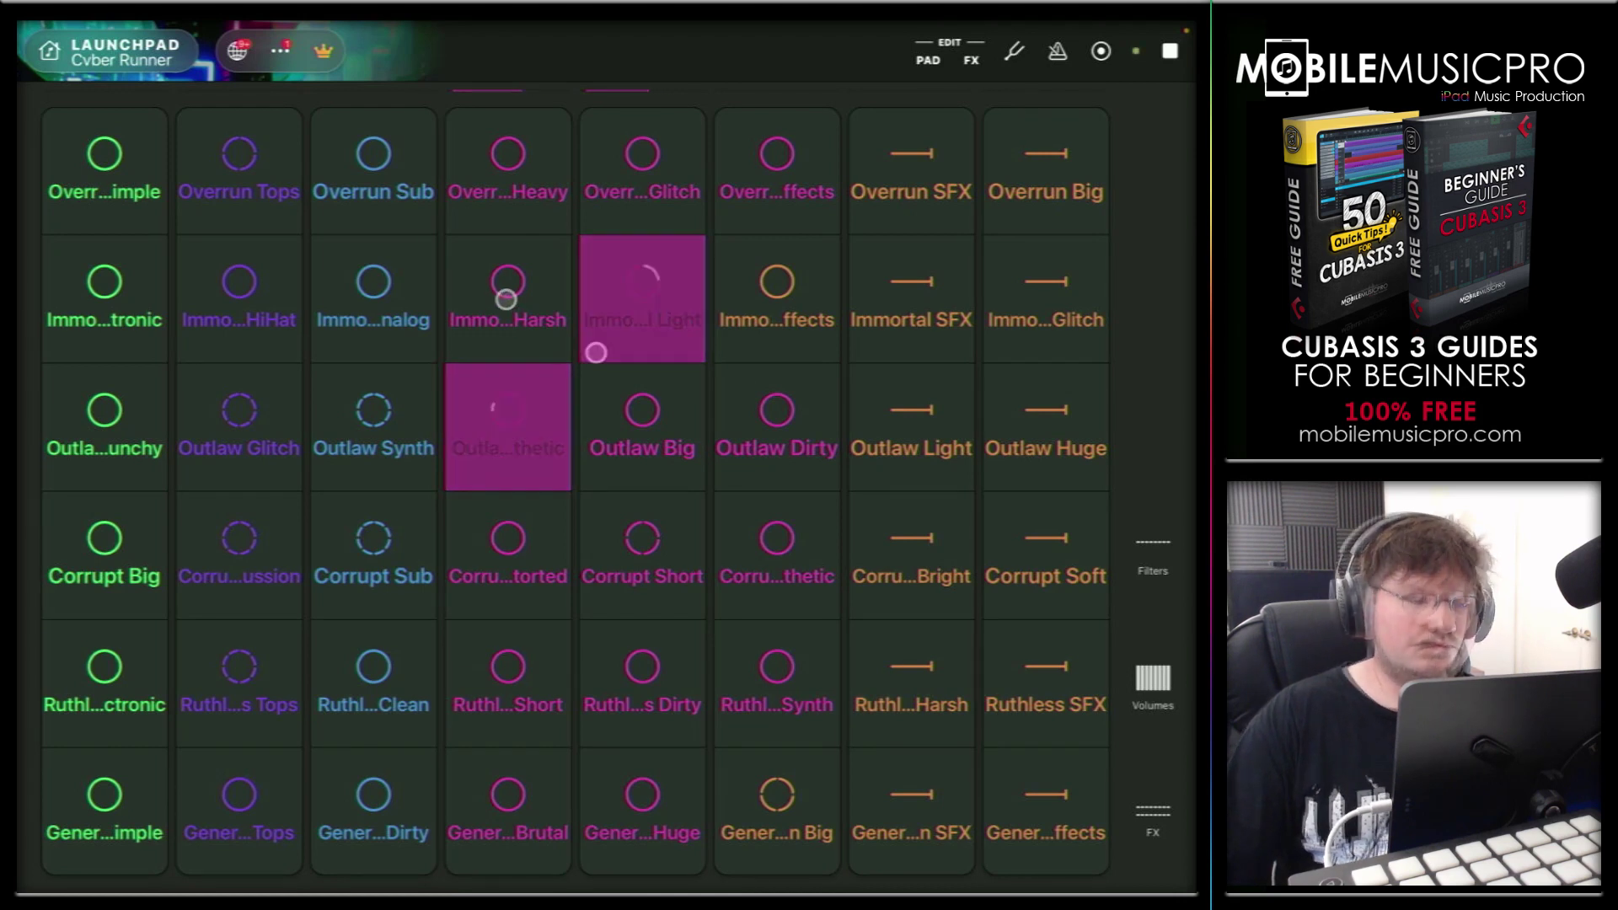
Return to Cubasis 3 from Launchpad and mute the Bass2 track
{"action": "key", "text": "super+Up"}
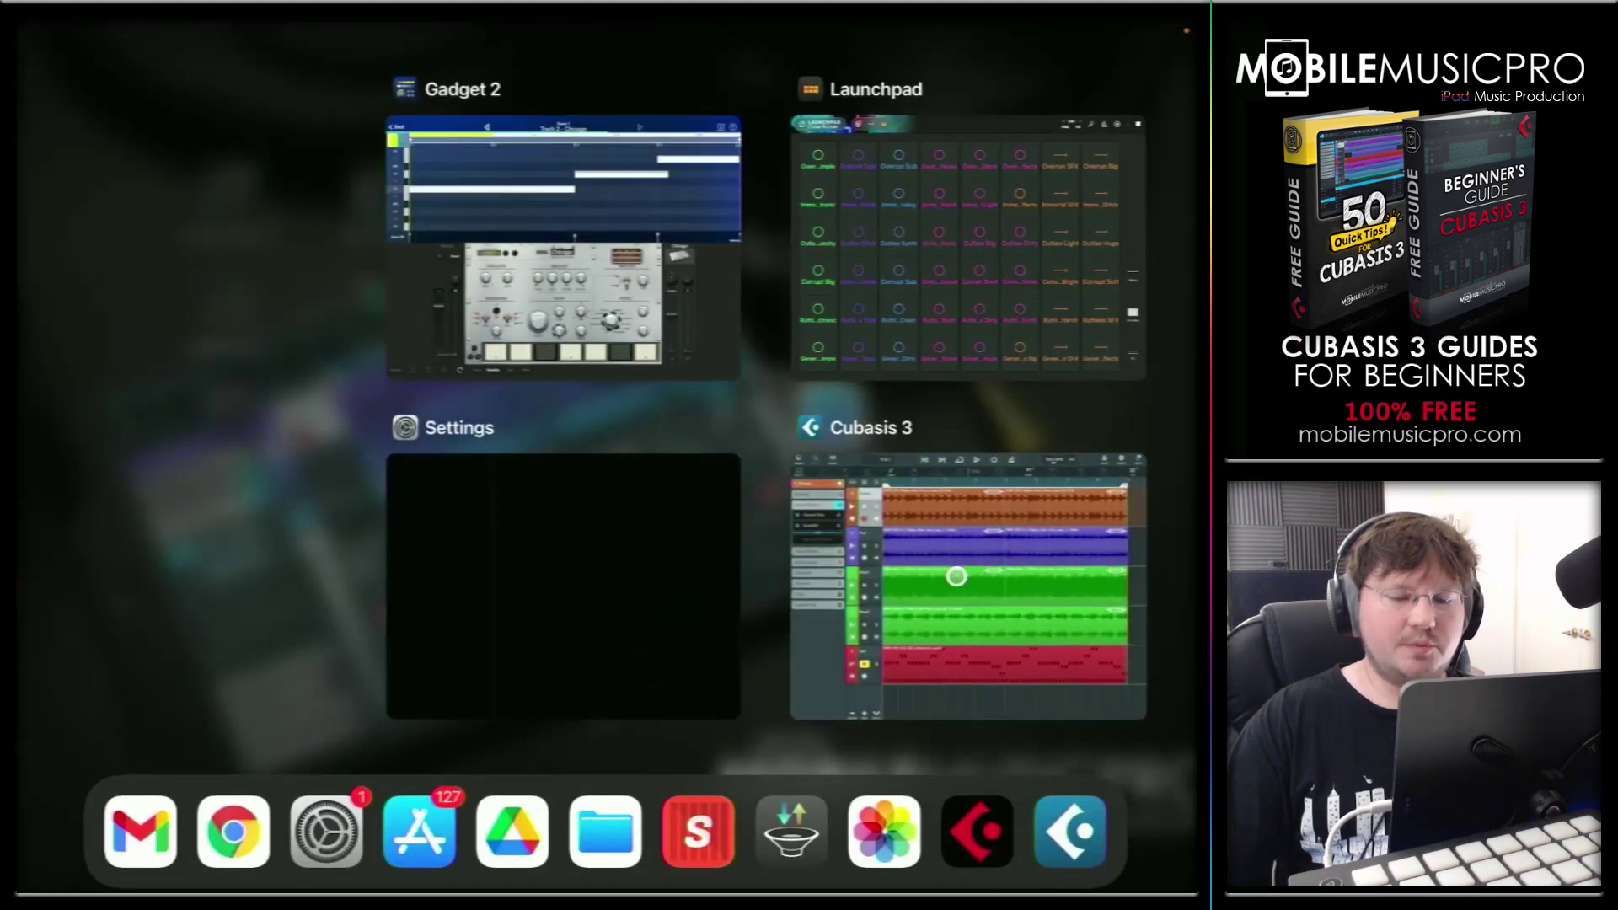
{"action": "left_click", "coordinate": [900, 493]}
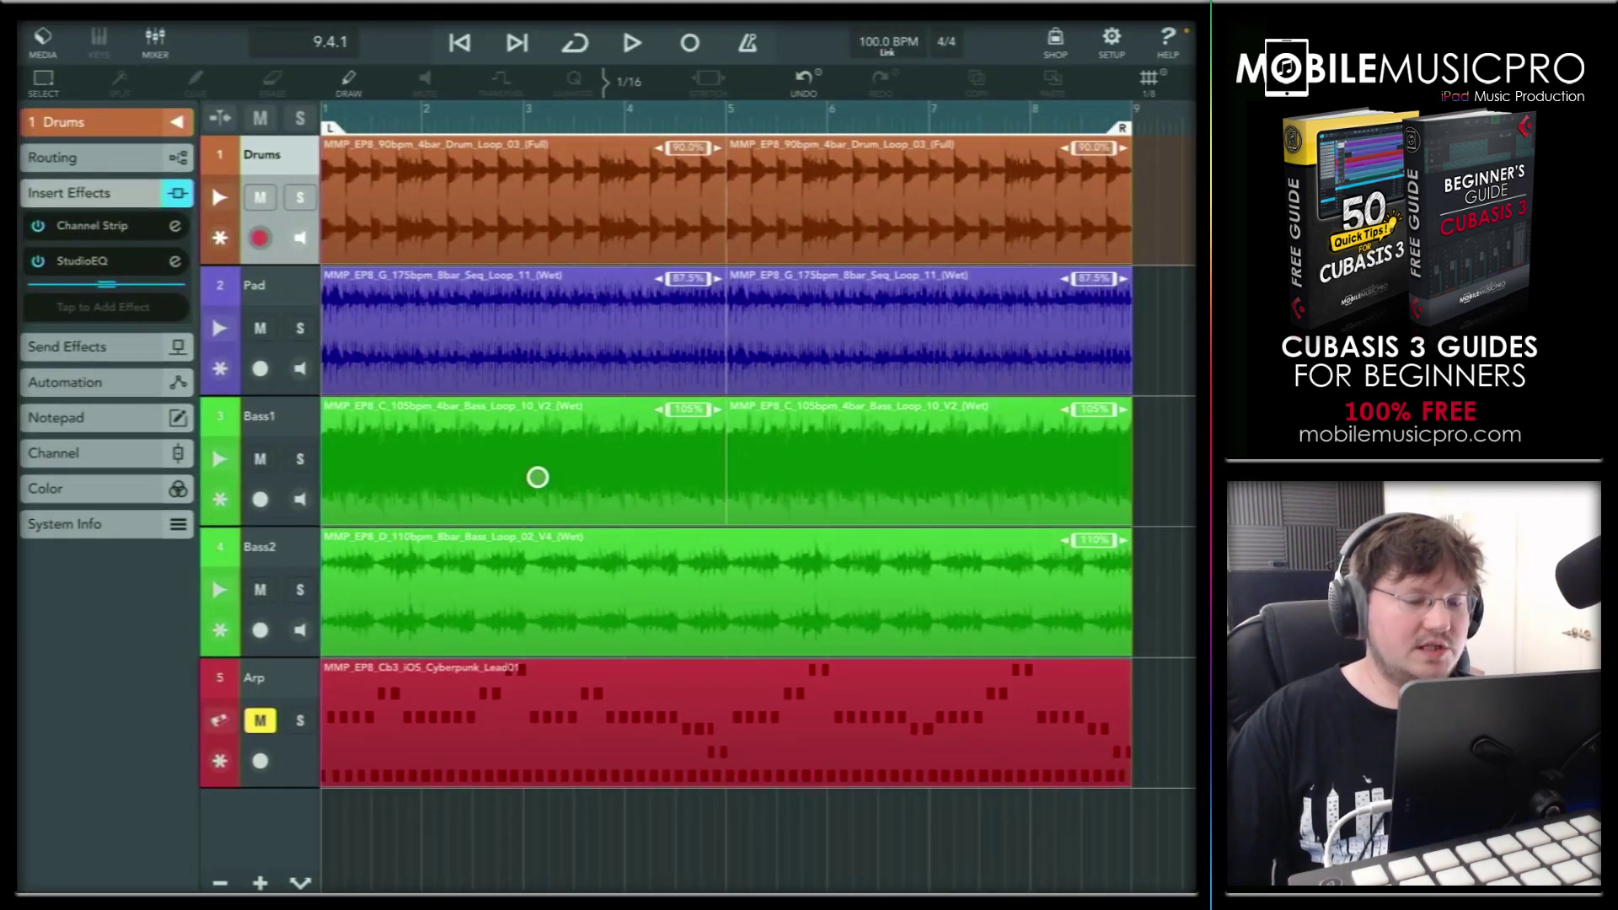
{"action": "left_click", "coordinate": [259, 590]}
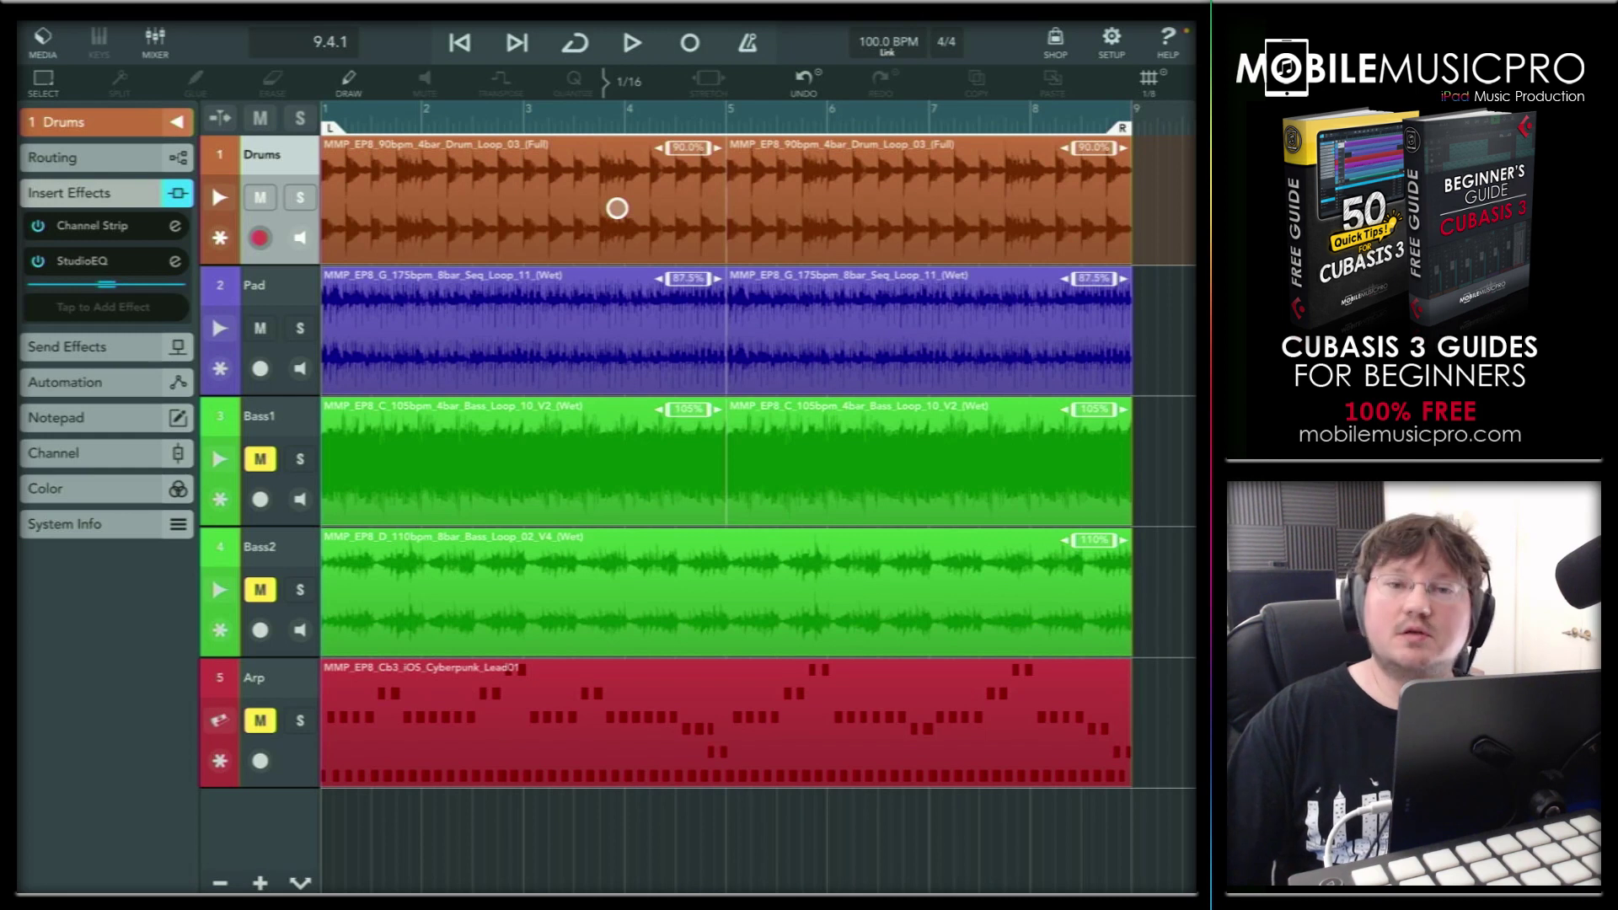
Launch Groovebox from the drum apps folder and audition its beat briefly
{"action": "key", "text": "super+Up"}
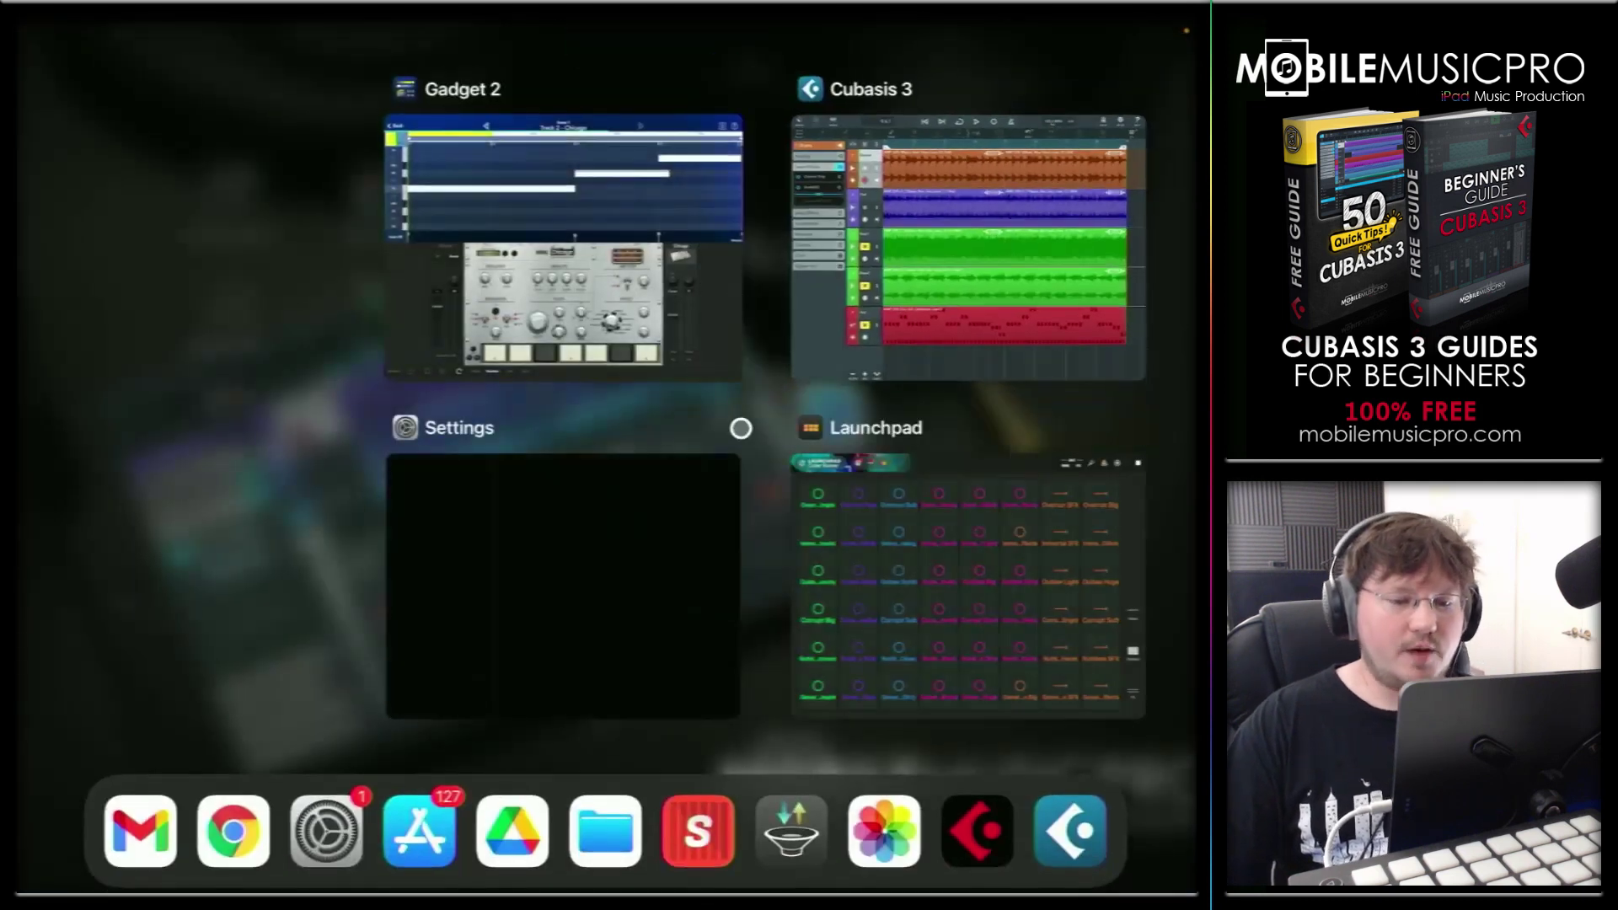
{"action": "left_click", "coordinate": [754, 437]}
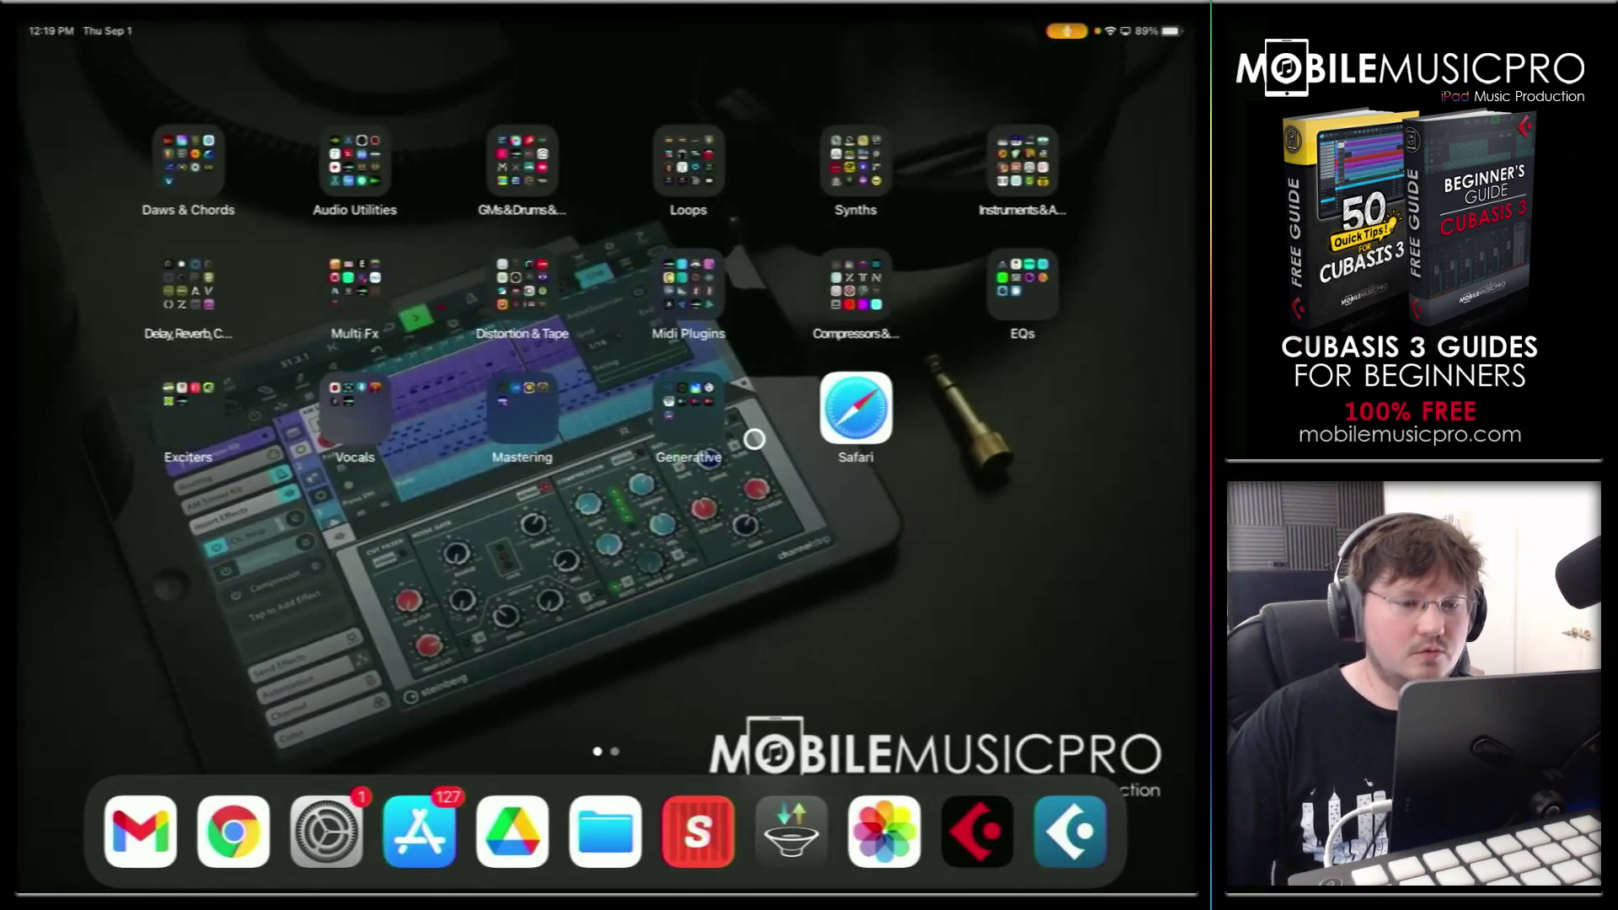
{"action": "left_click", "coordinate": [522, 160]}
{"action": "left_click", "coordinate": [779, 286]}
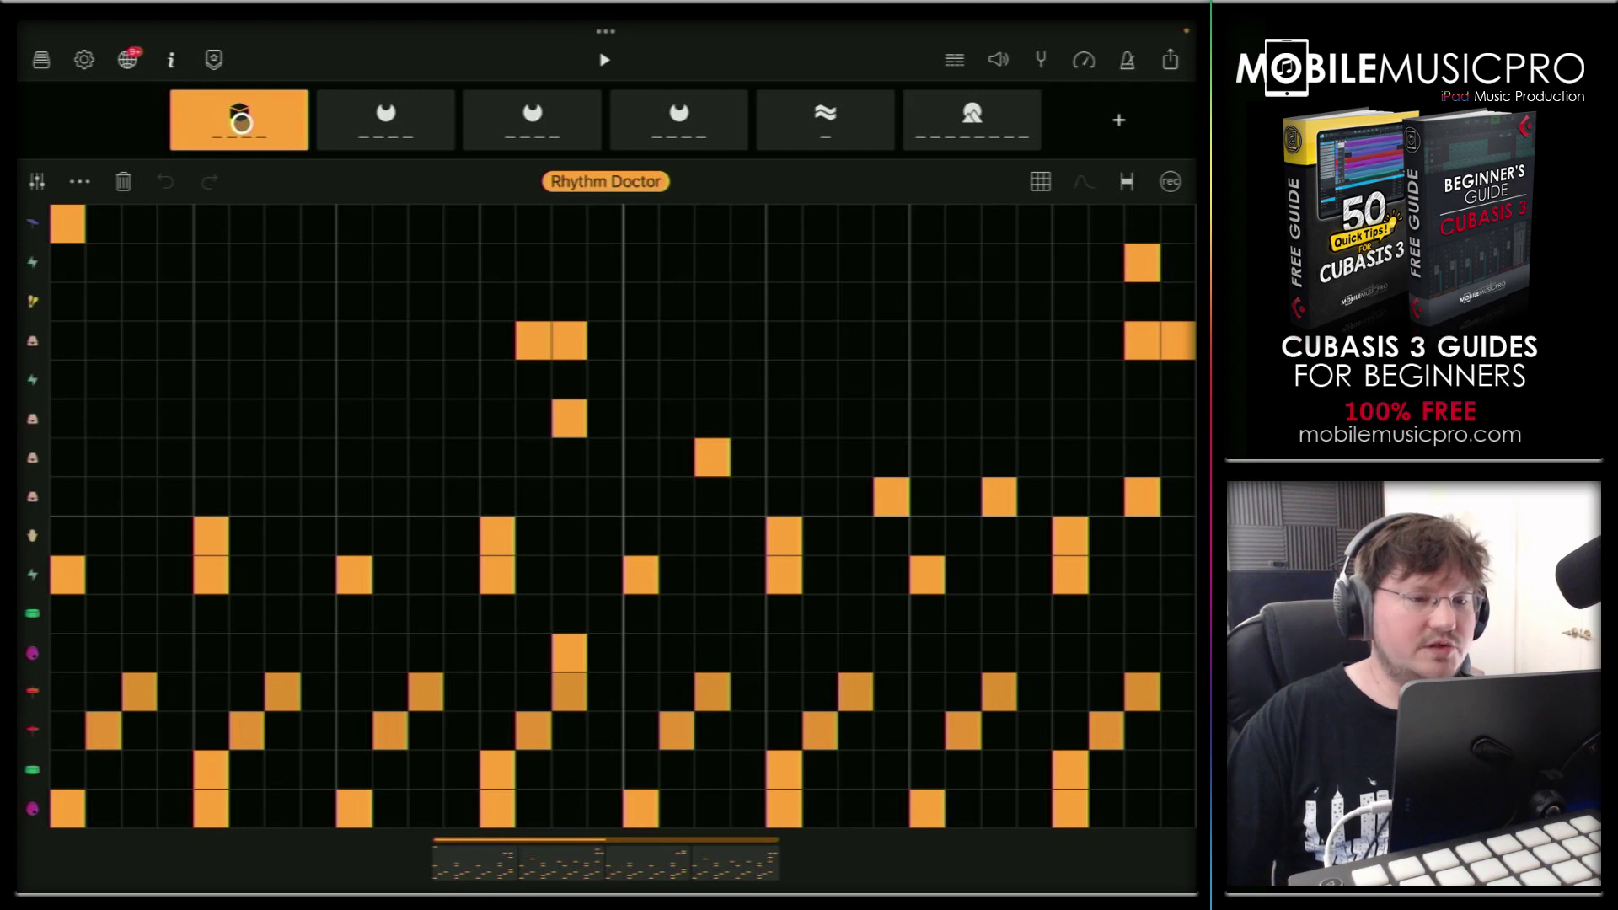
{"action": "left_click", "coordinate": [609, 60]}
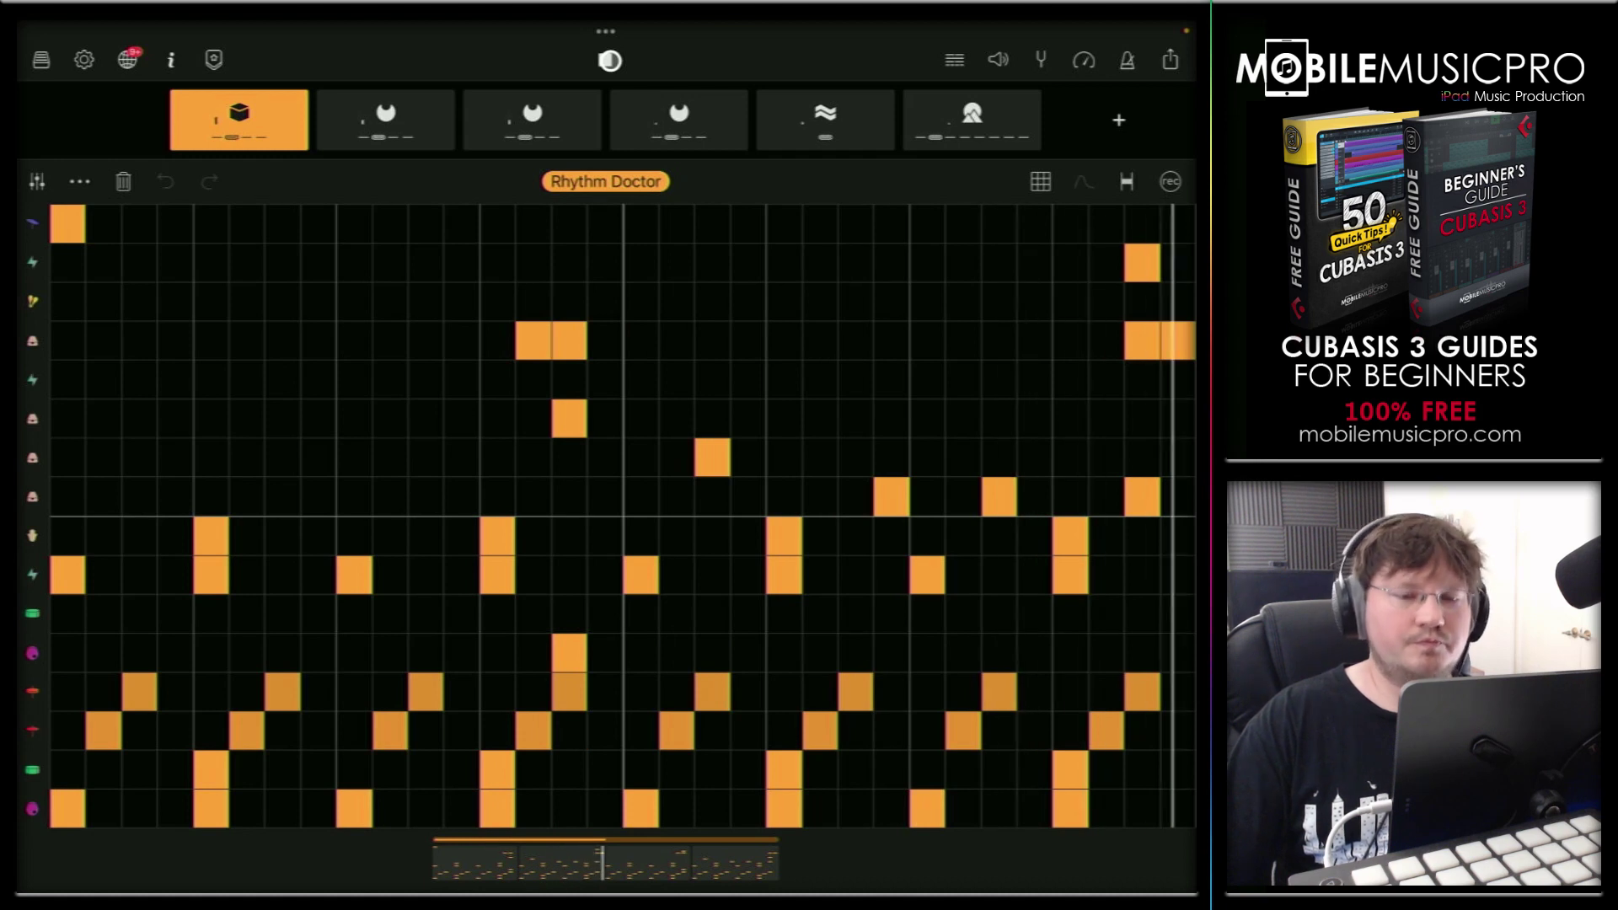
{"action": "key", "text": "space"}
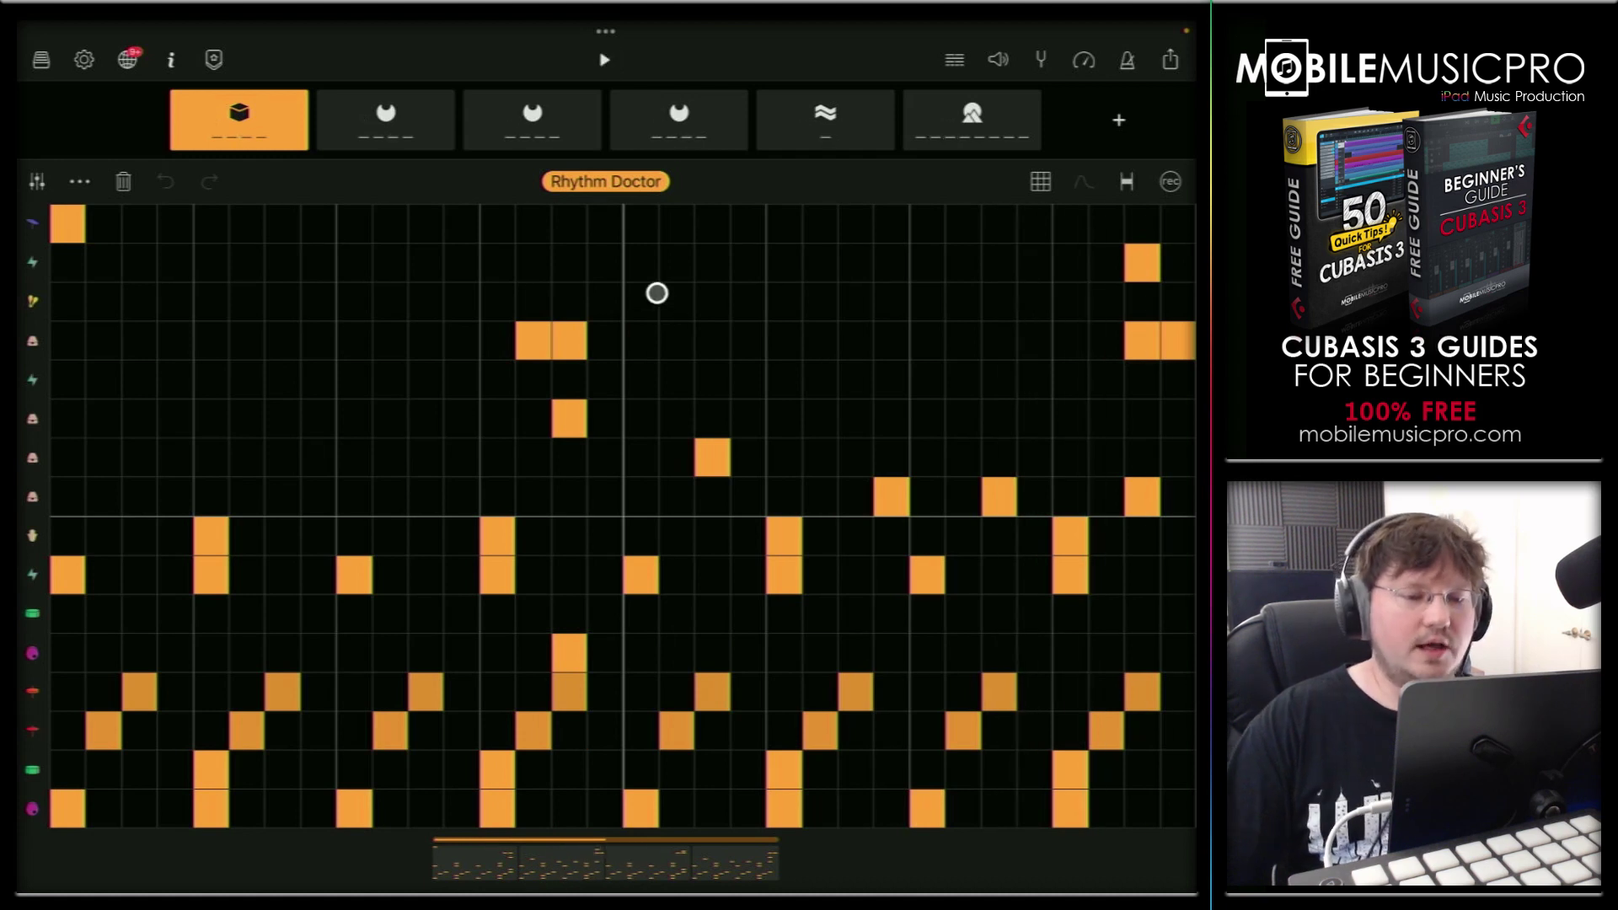
Check the Groovebox kit browser, close it and switch back to the Cubasis 3 project
{"action": "left_click", "coordinate": [596, 187]}
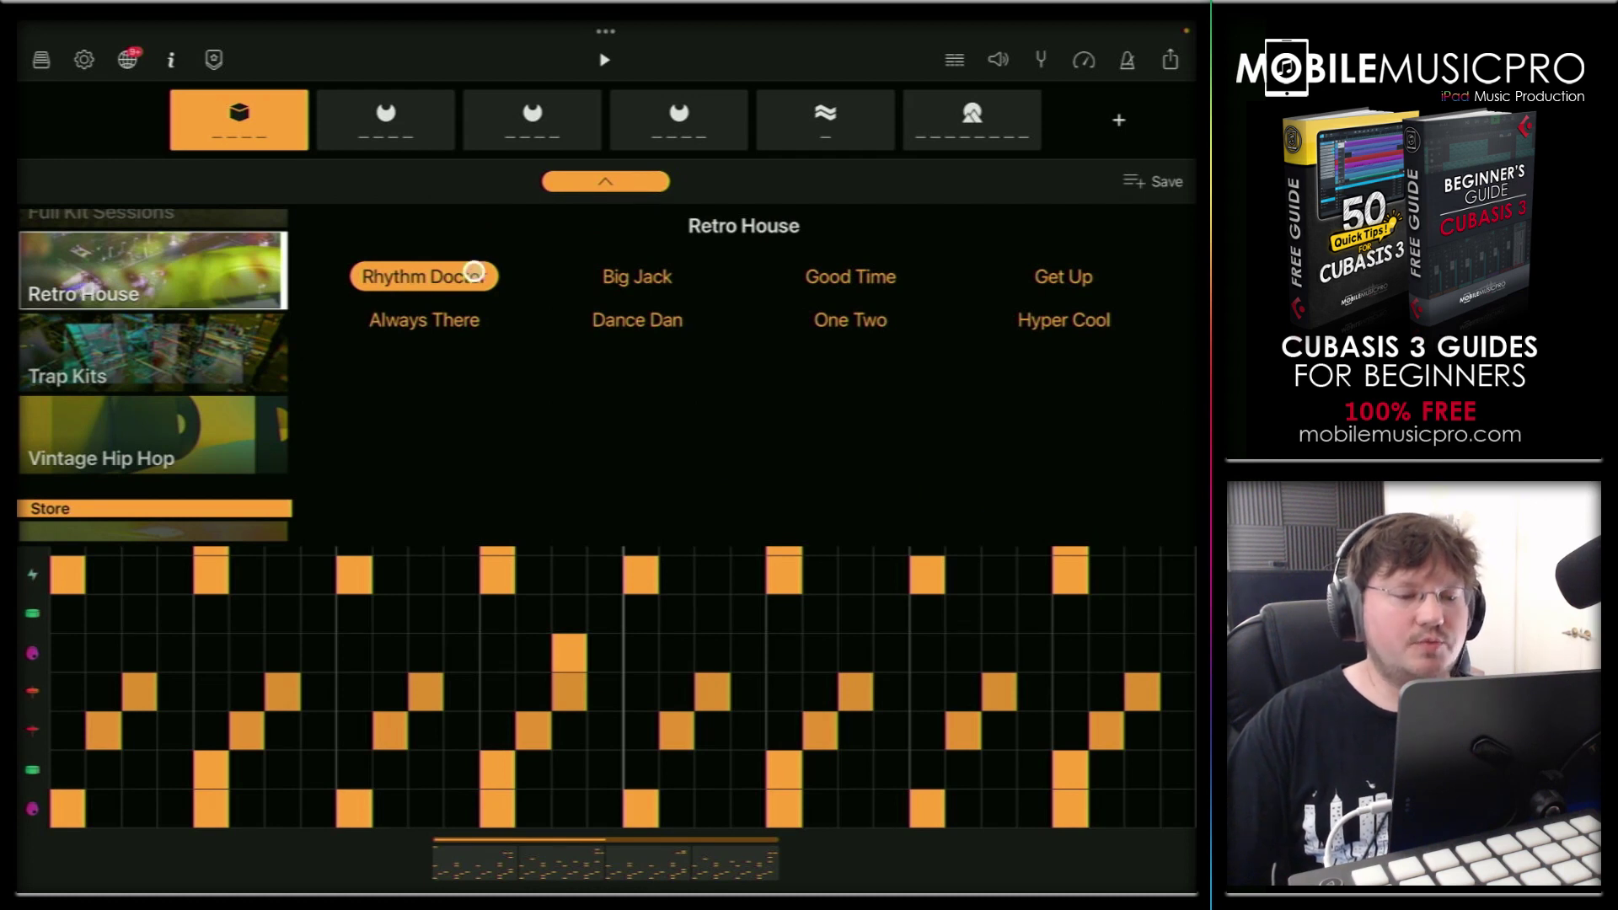
{"action": "left_click", "coordinate": [606, 181]}
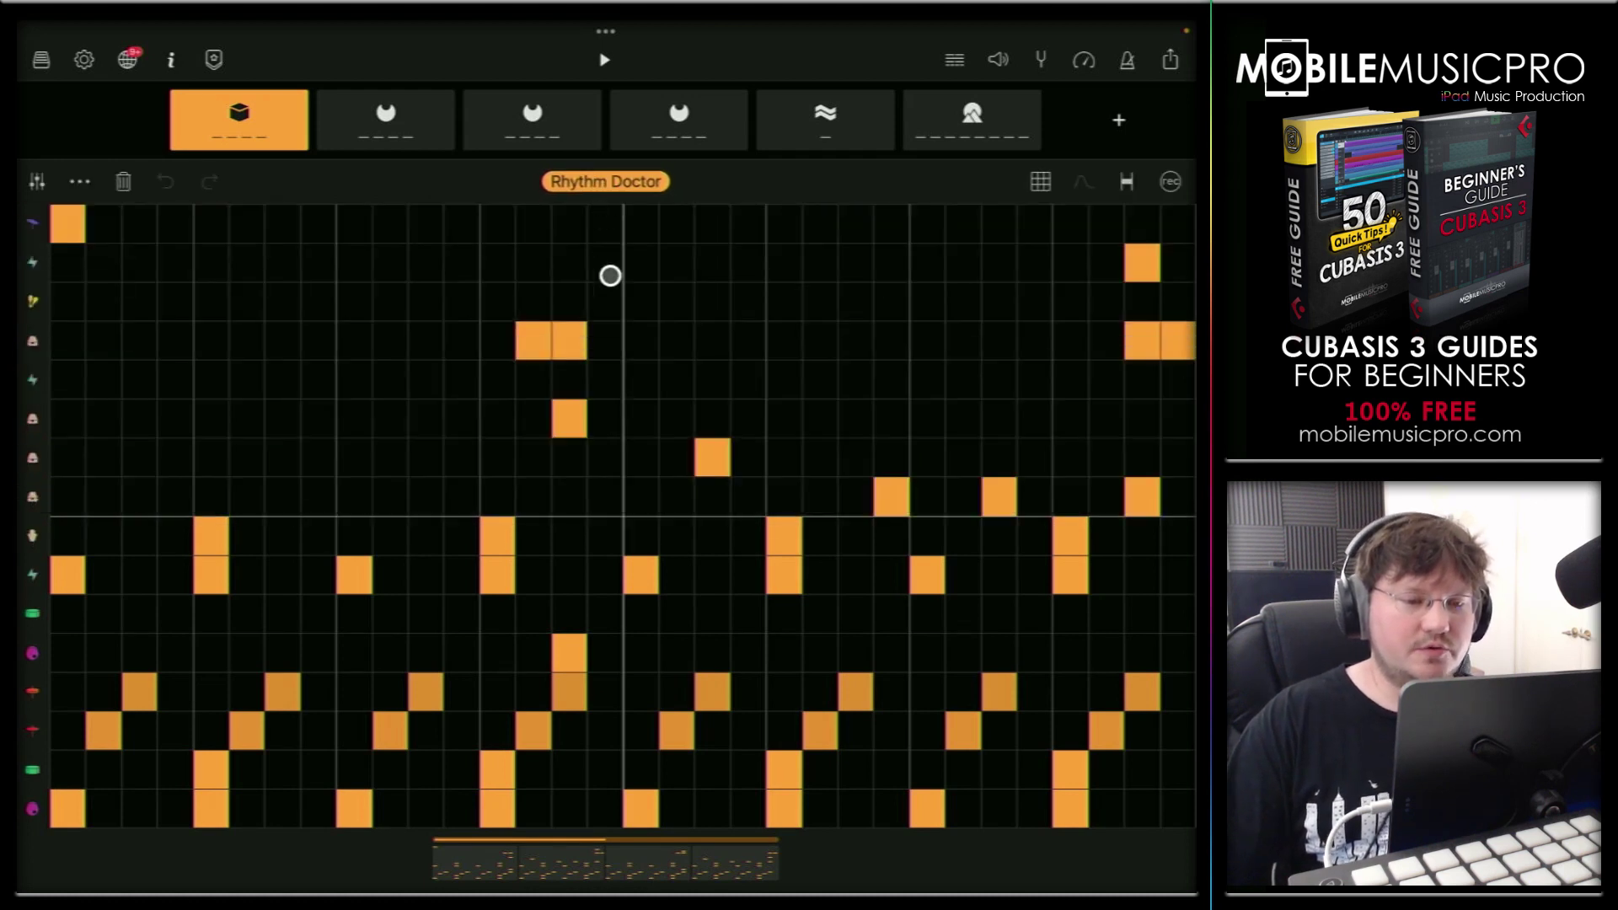
{"action": "key", "text": "super+Up"}
{"action": "left_click", "coordinate": [910, 528]}
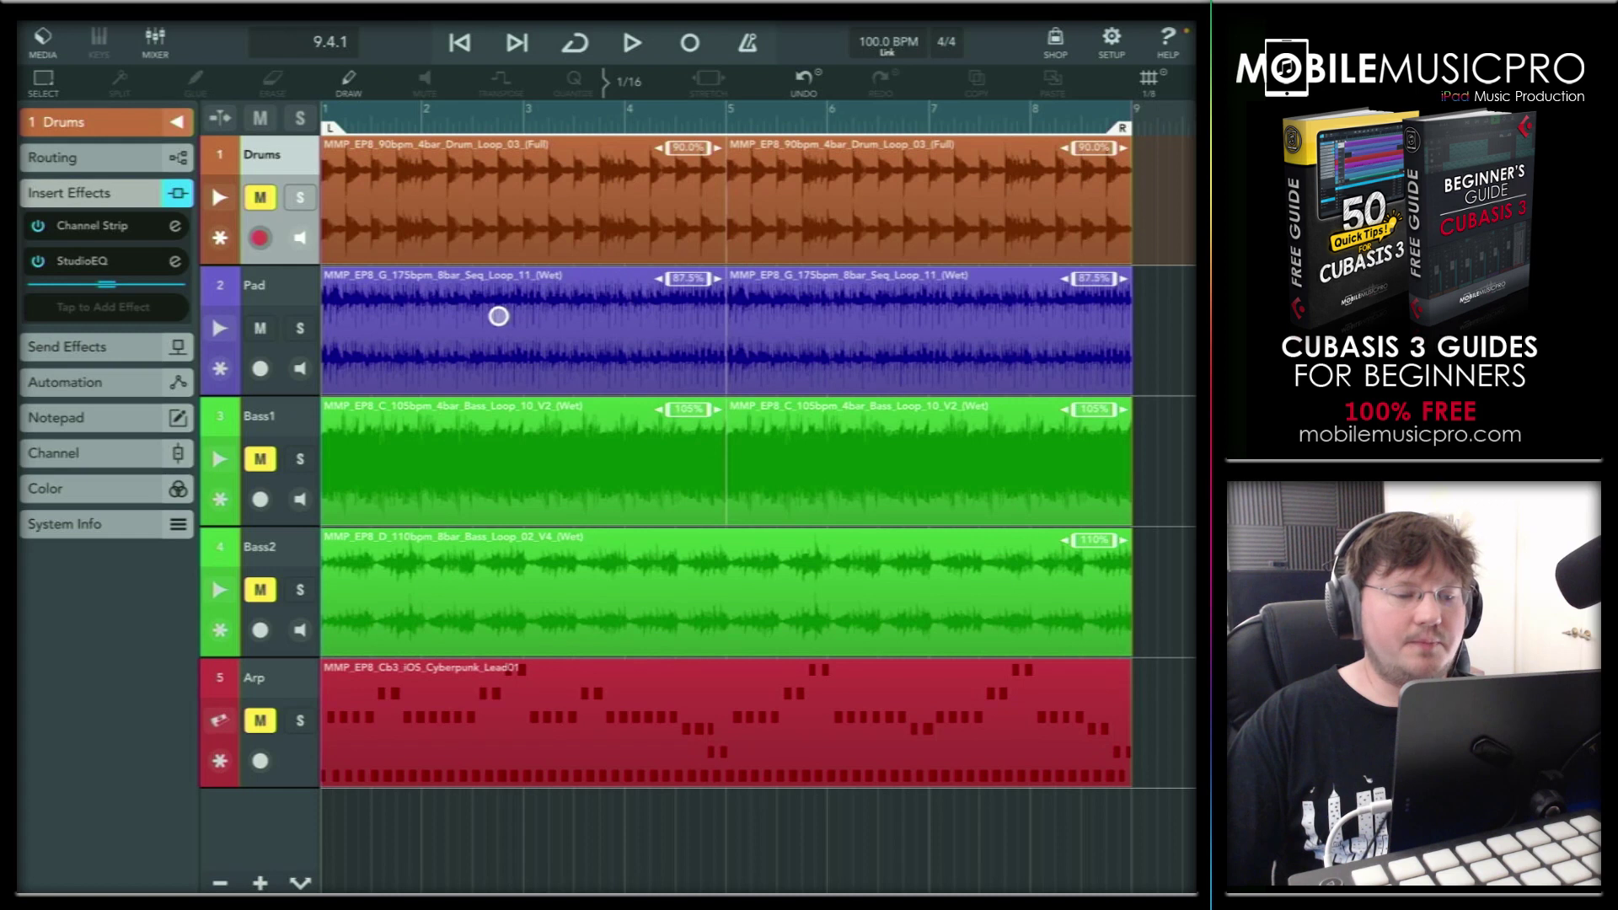
Select the Pad track's first event and bring up the iPad app switcher
{"action": "left_click", "coordinate": [498, 317]}
{"action": "key", "text": "super+Up"}
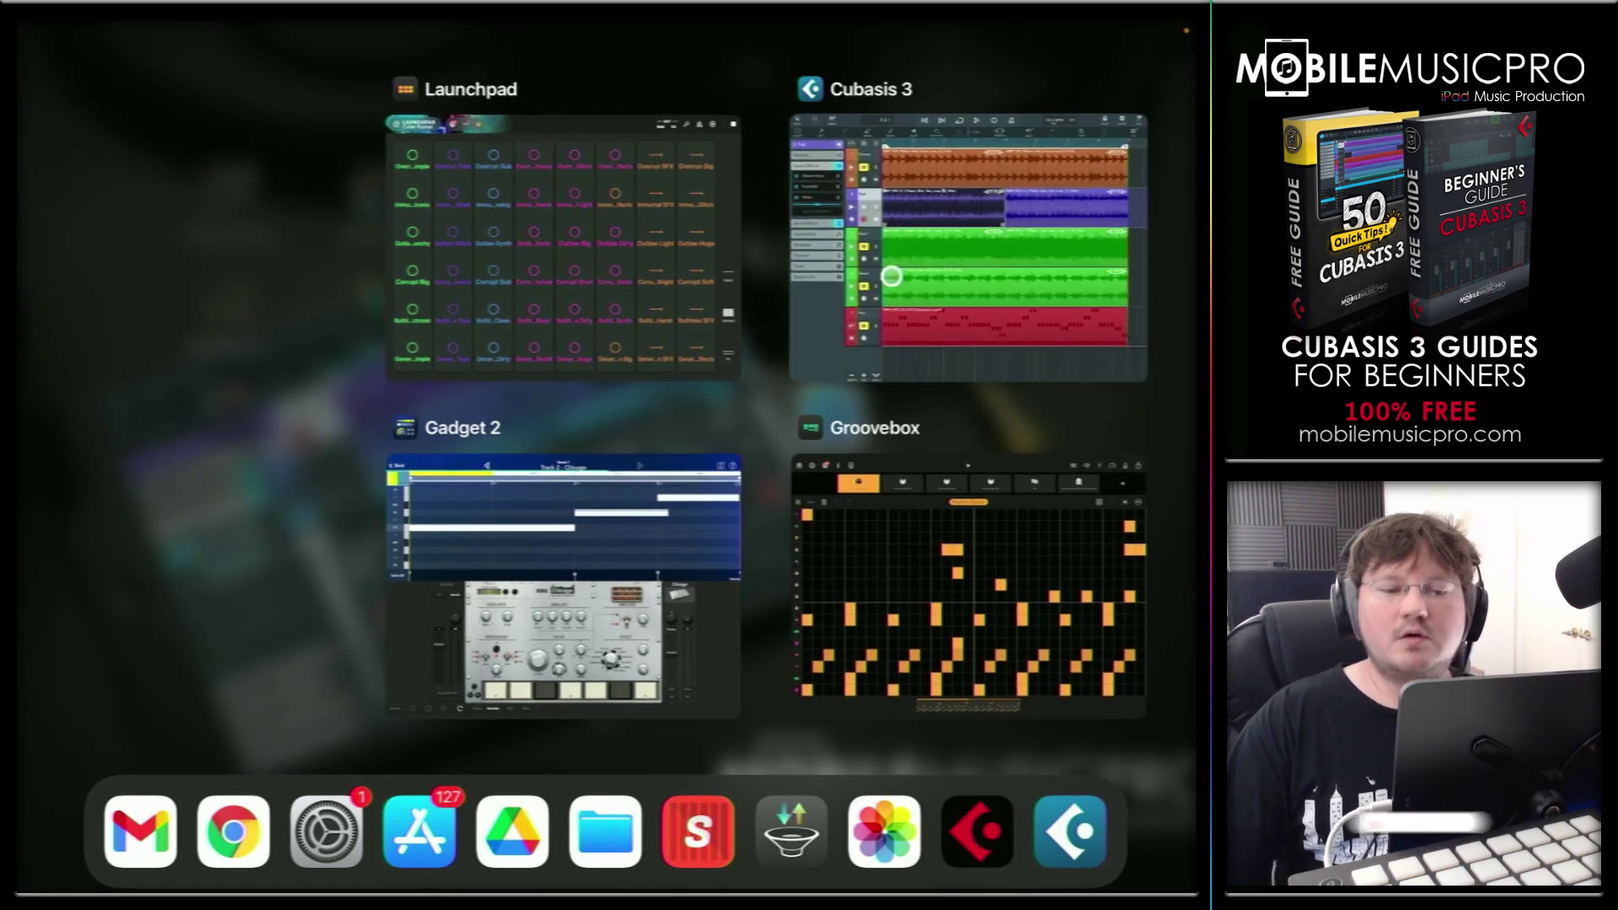
Return to the Cubasis 3 project and start its playback
{"action": "left_click", "coordinate": [924, 278]}
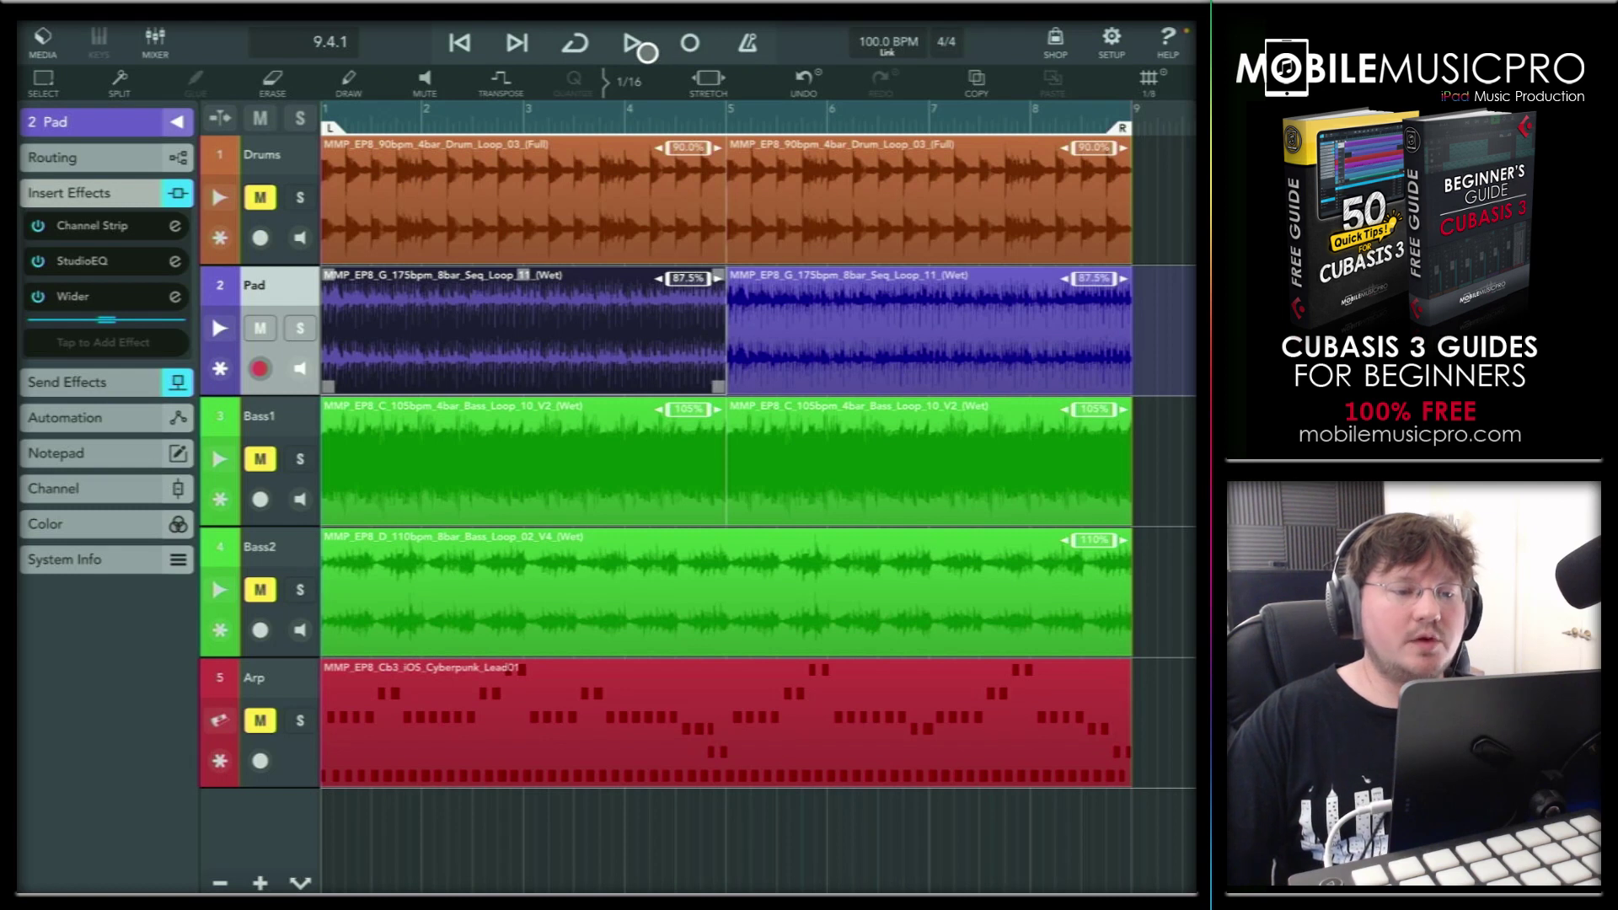
{"action": "left_click", "coordinate": [637, 47]}
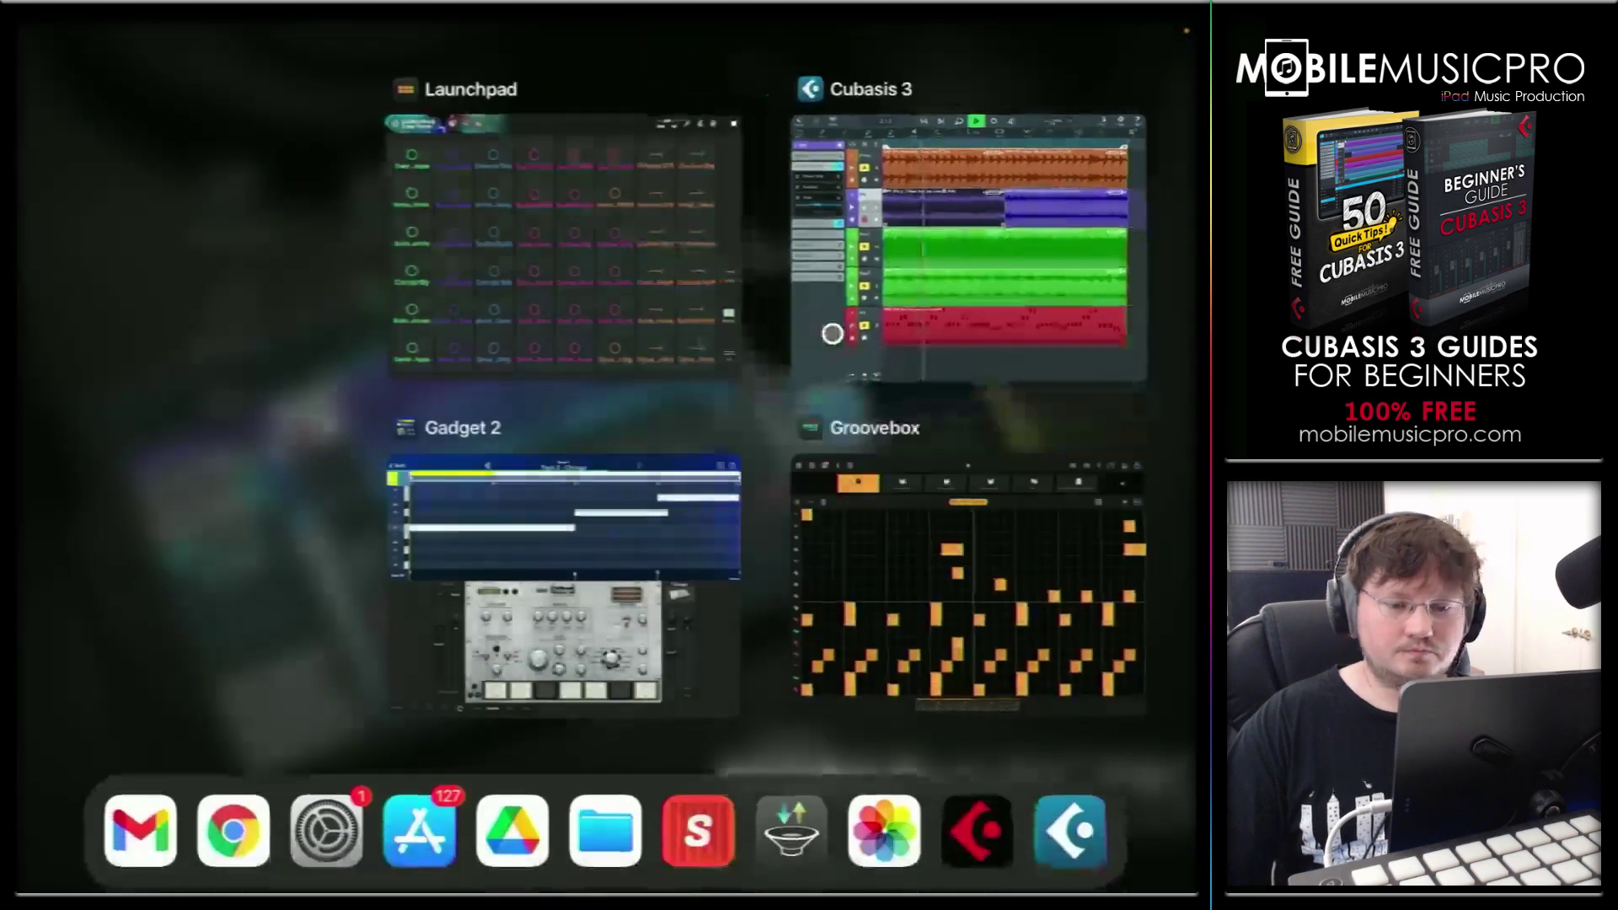
Start the Groovebox pattern playing and switch over to Launchpad
{"action": "left_click", "coordinate": [947, 532]}
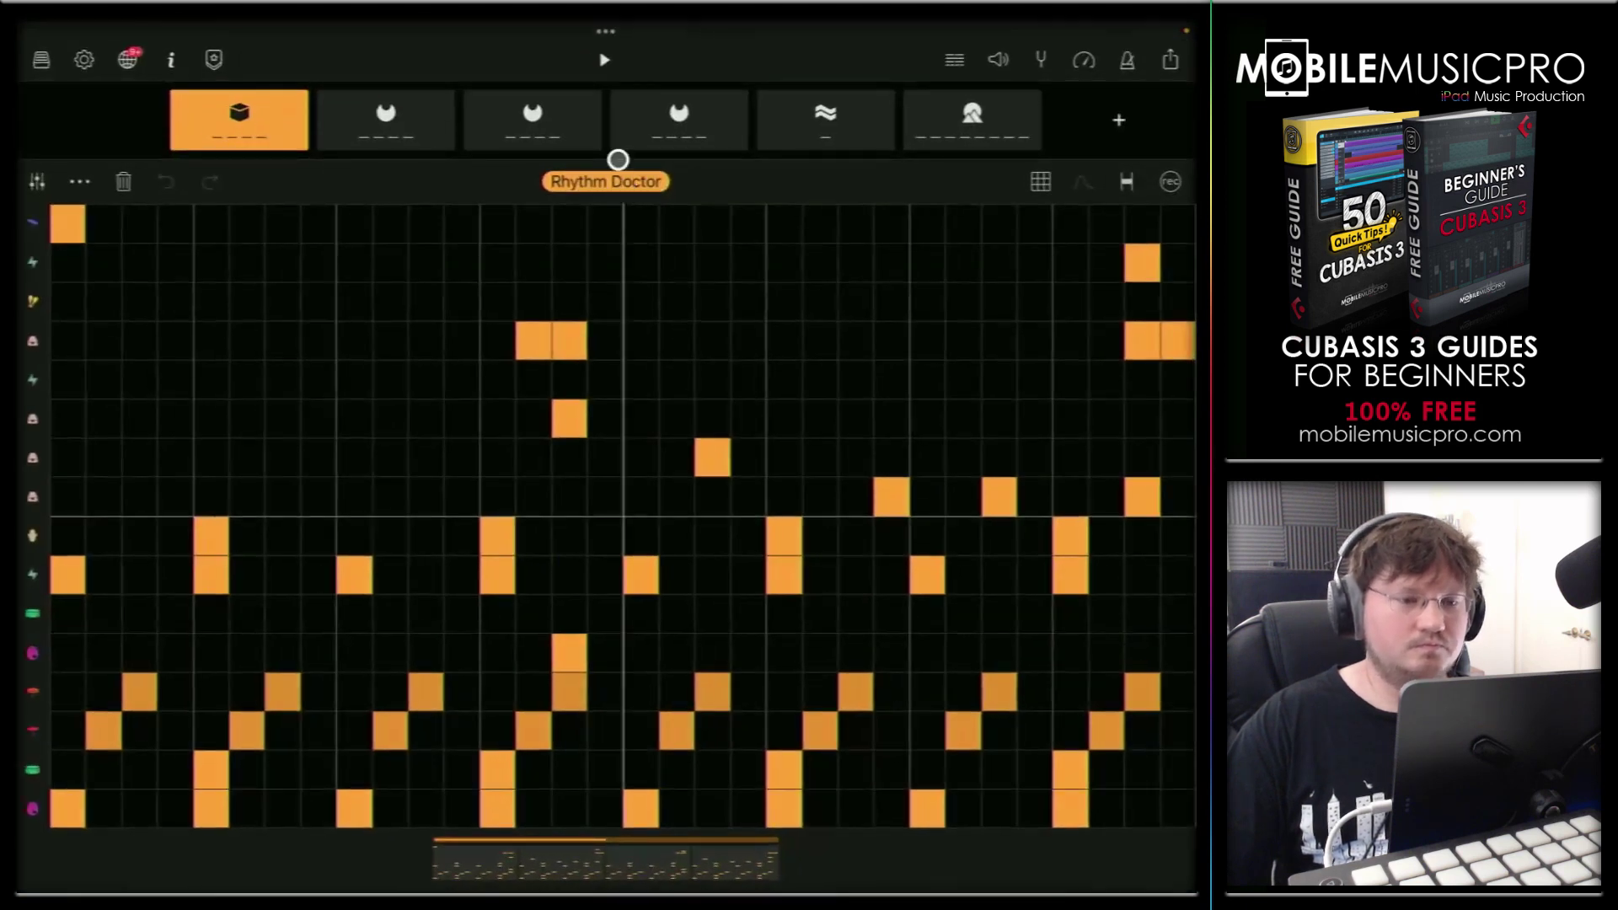
{"action": "key", "text": "space"}
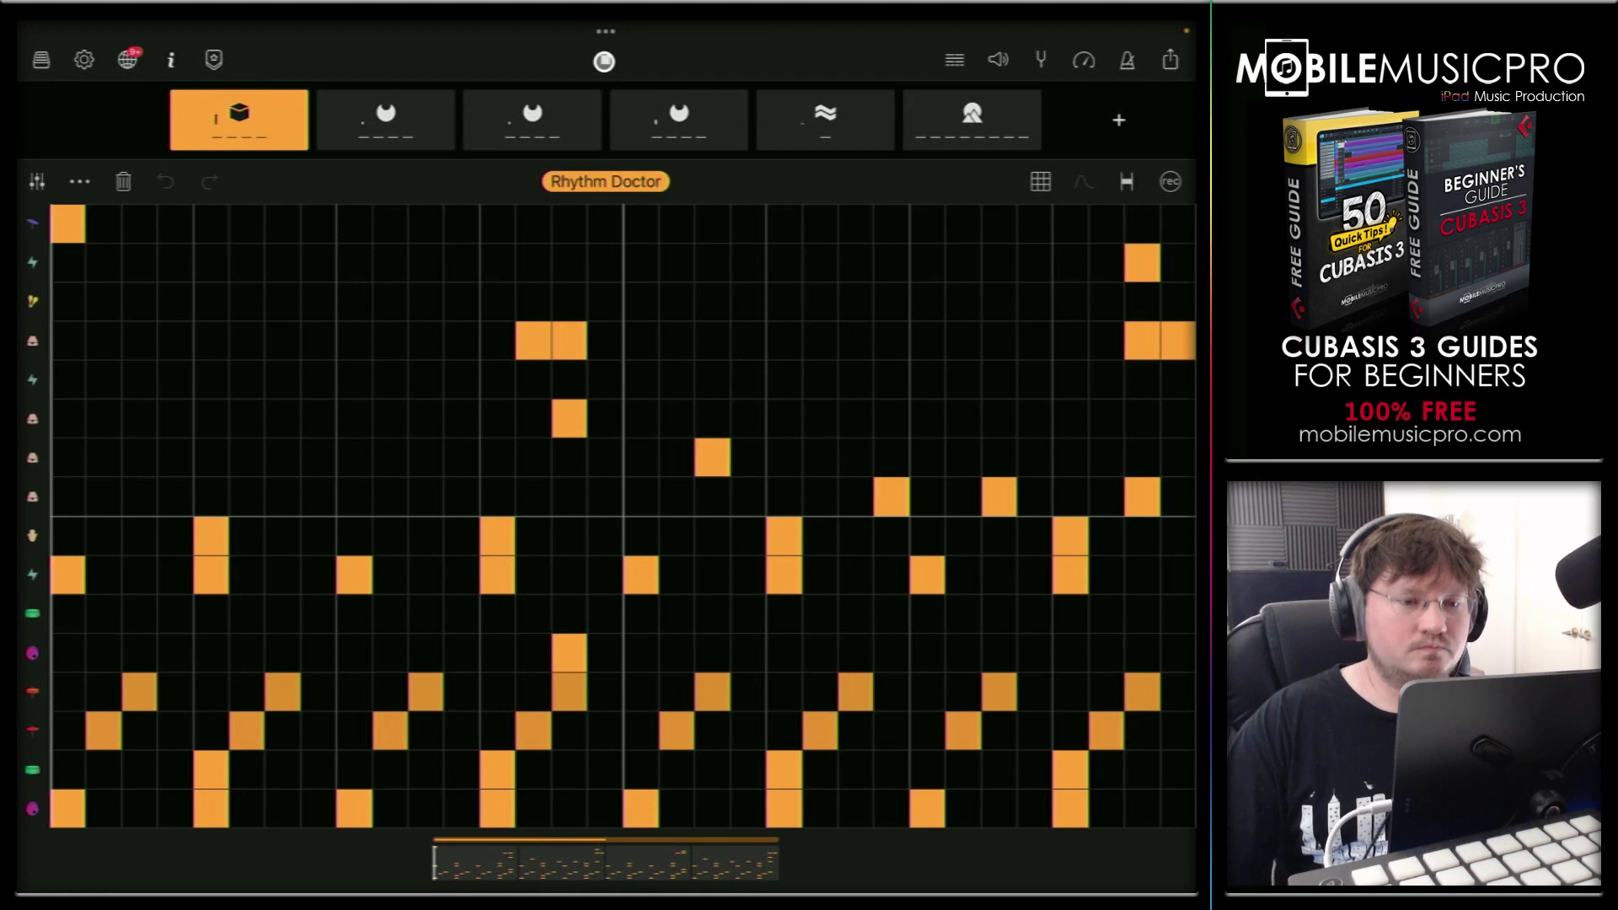
{"action": "key", "text": "super+Up"}
{"action": "left_click", "coordinate": [715, 313]}
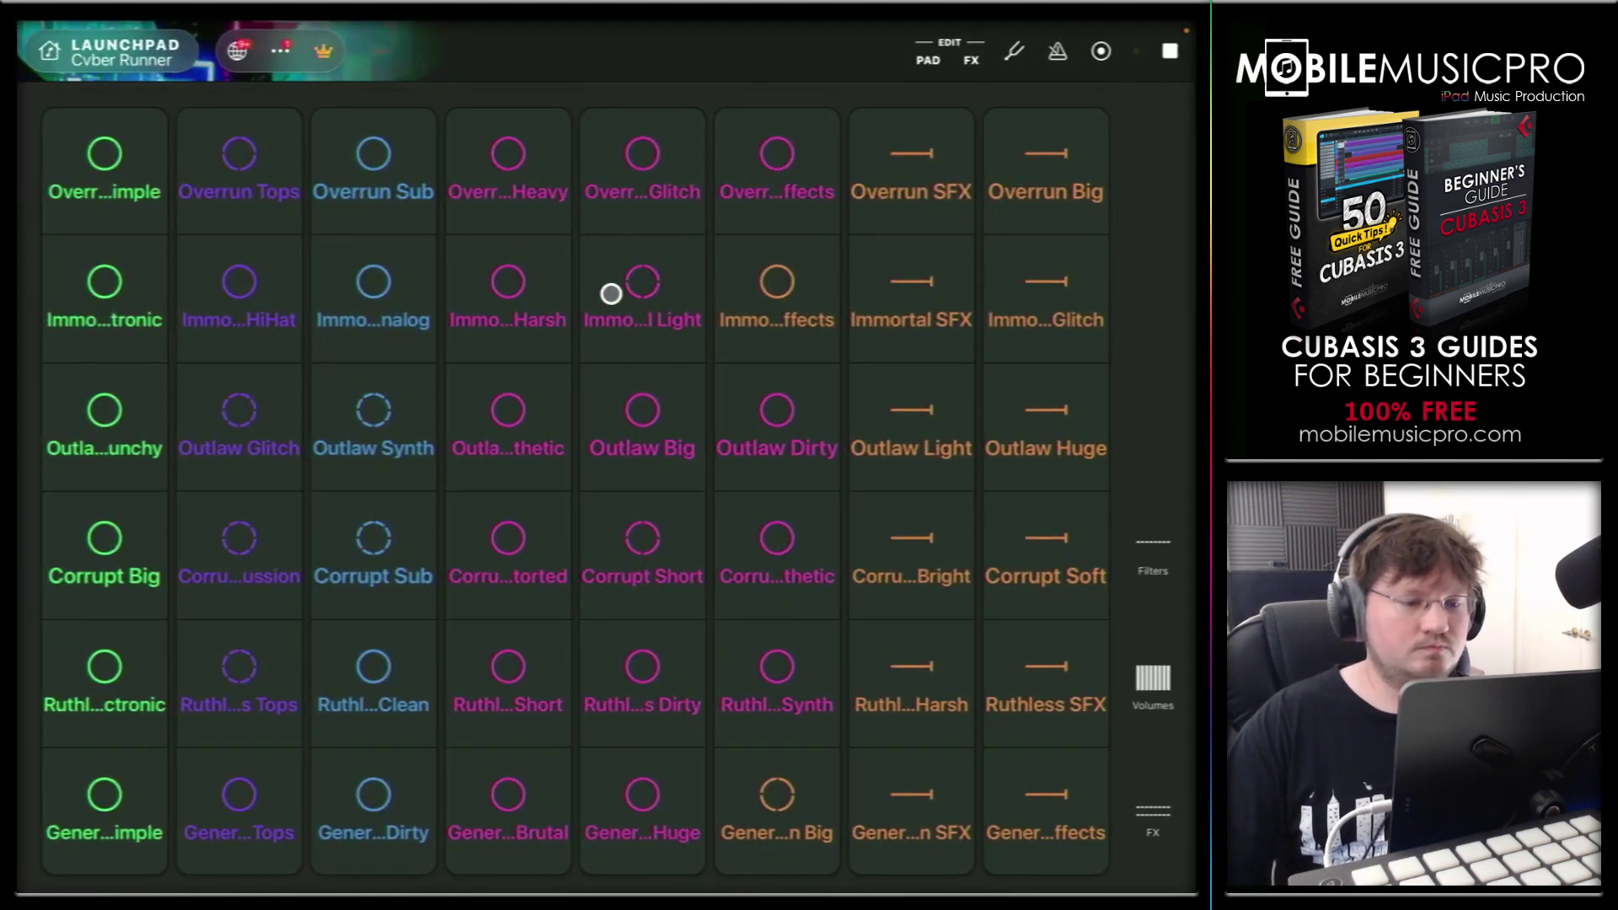
Trigger two magenta loop pads in Launchpad's second row and switch to KORG Gadget 2
{"action": "left_click", "coordinate": [673, 300]}
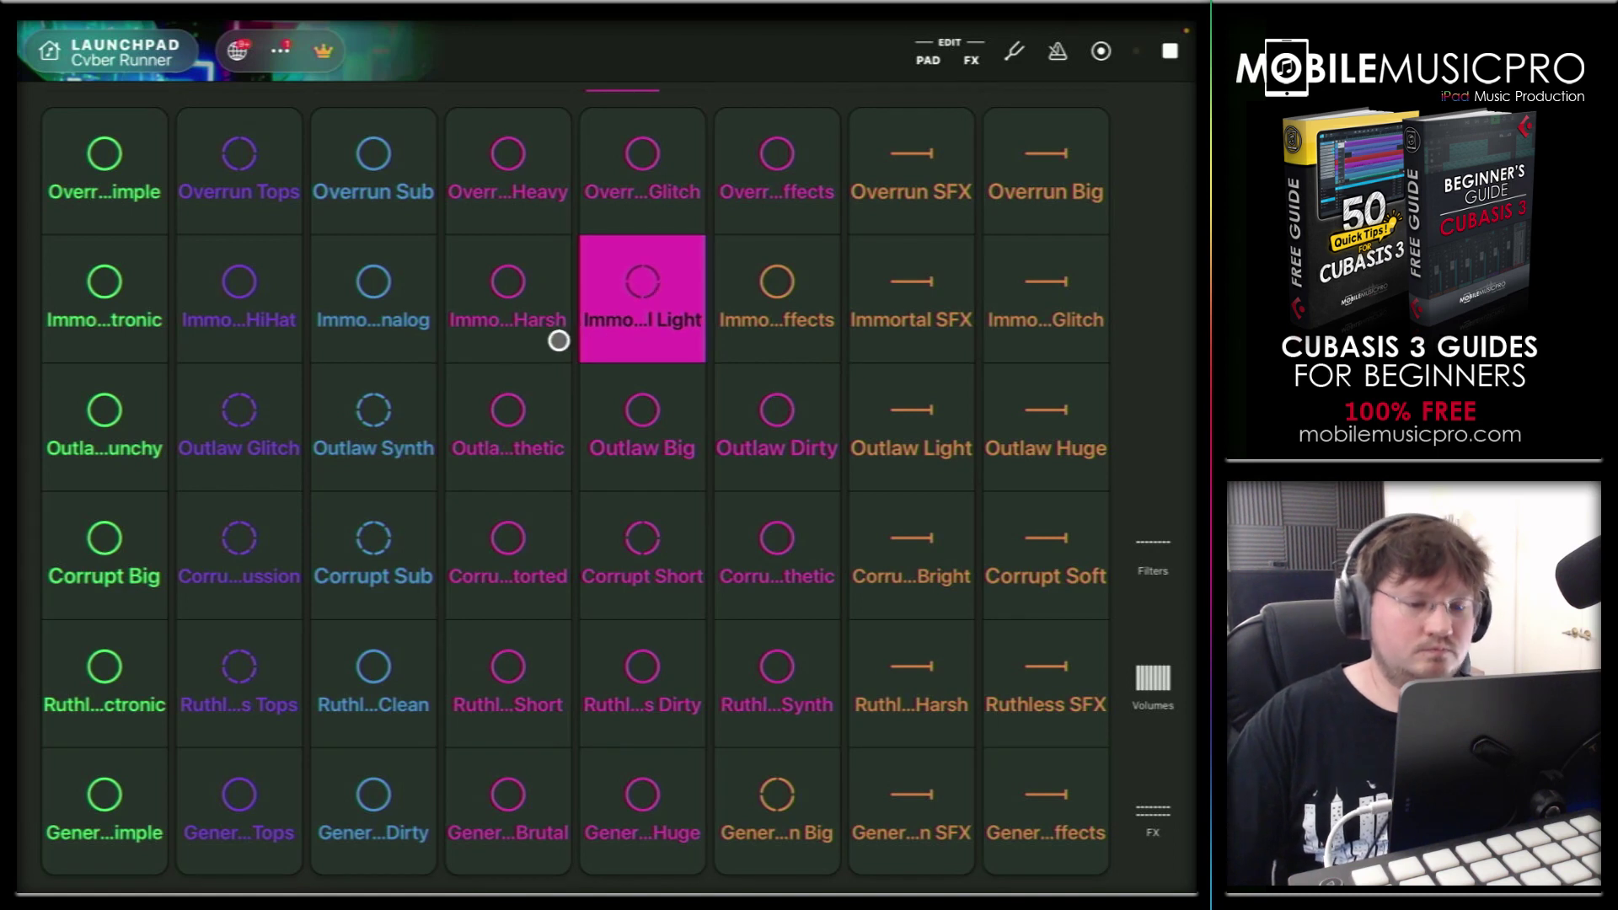
{"action": "left_click", "coordinate": [524, 316]}
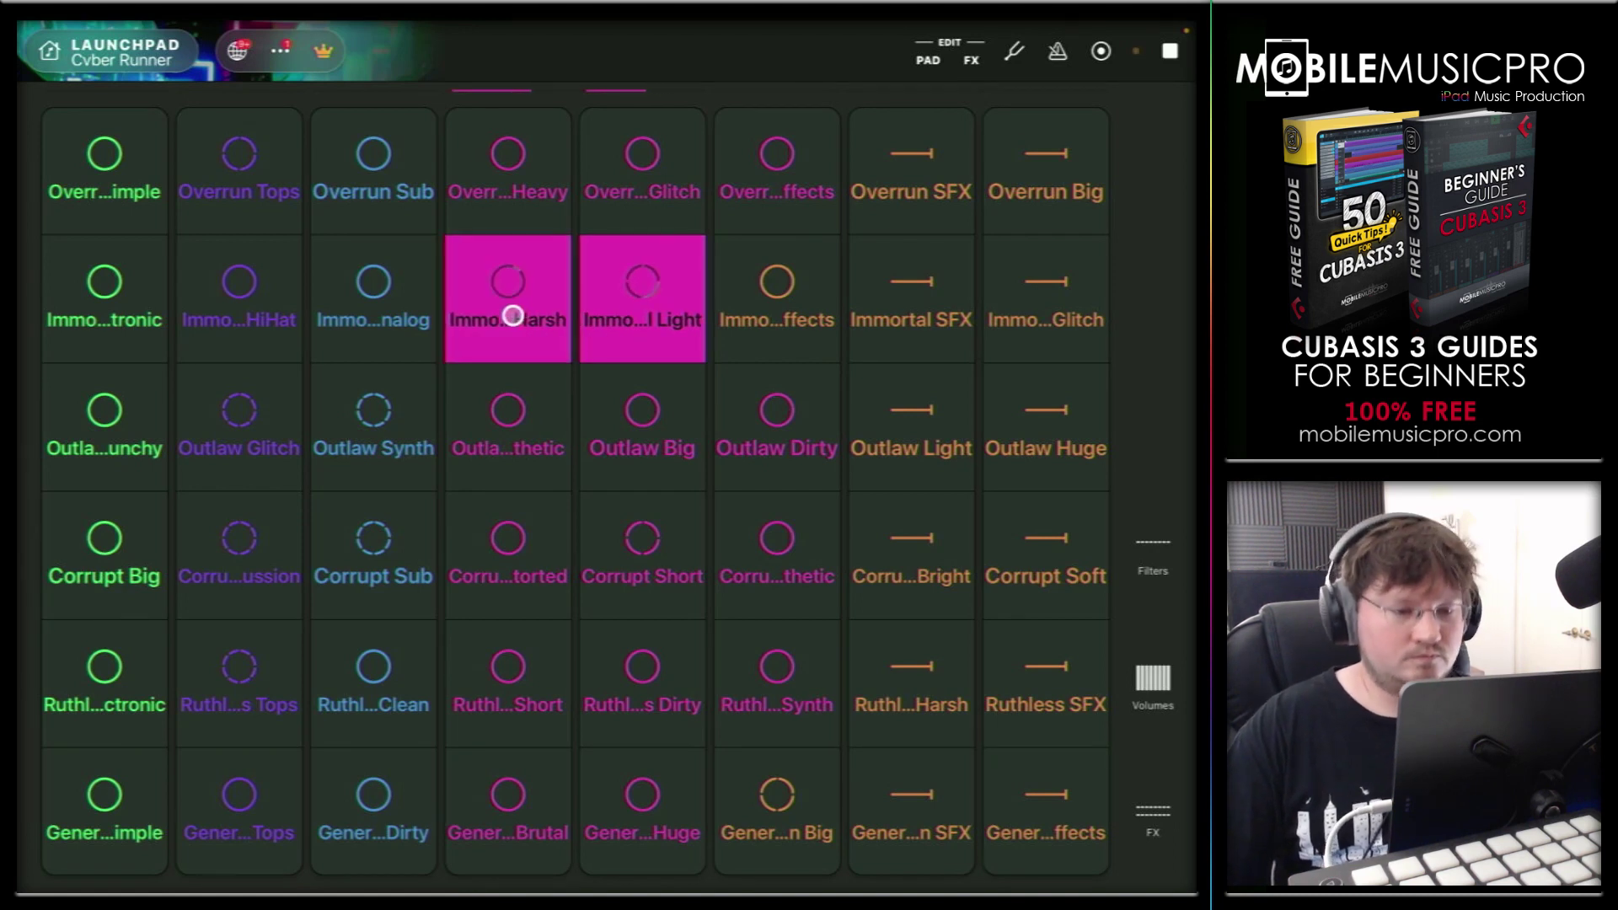
{"action": "left_click_drag", "start_coordinate": [695, 885], "coordinate": [671, 401]}
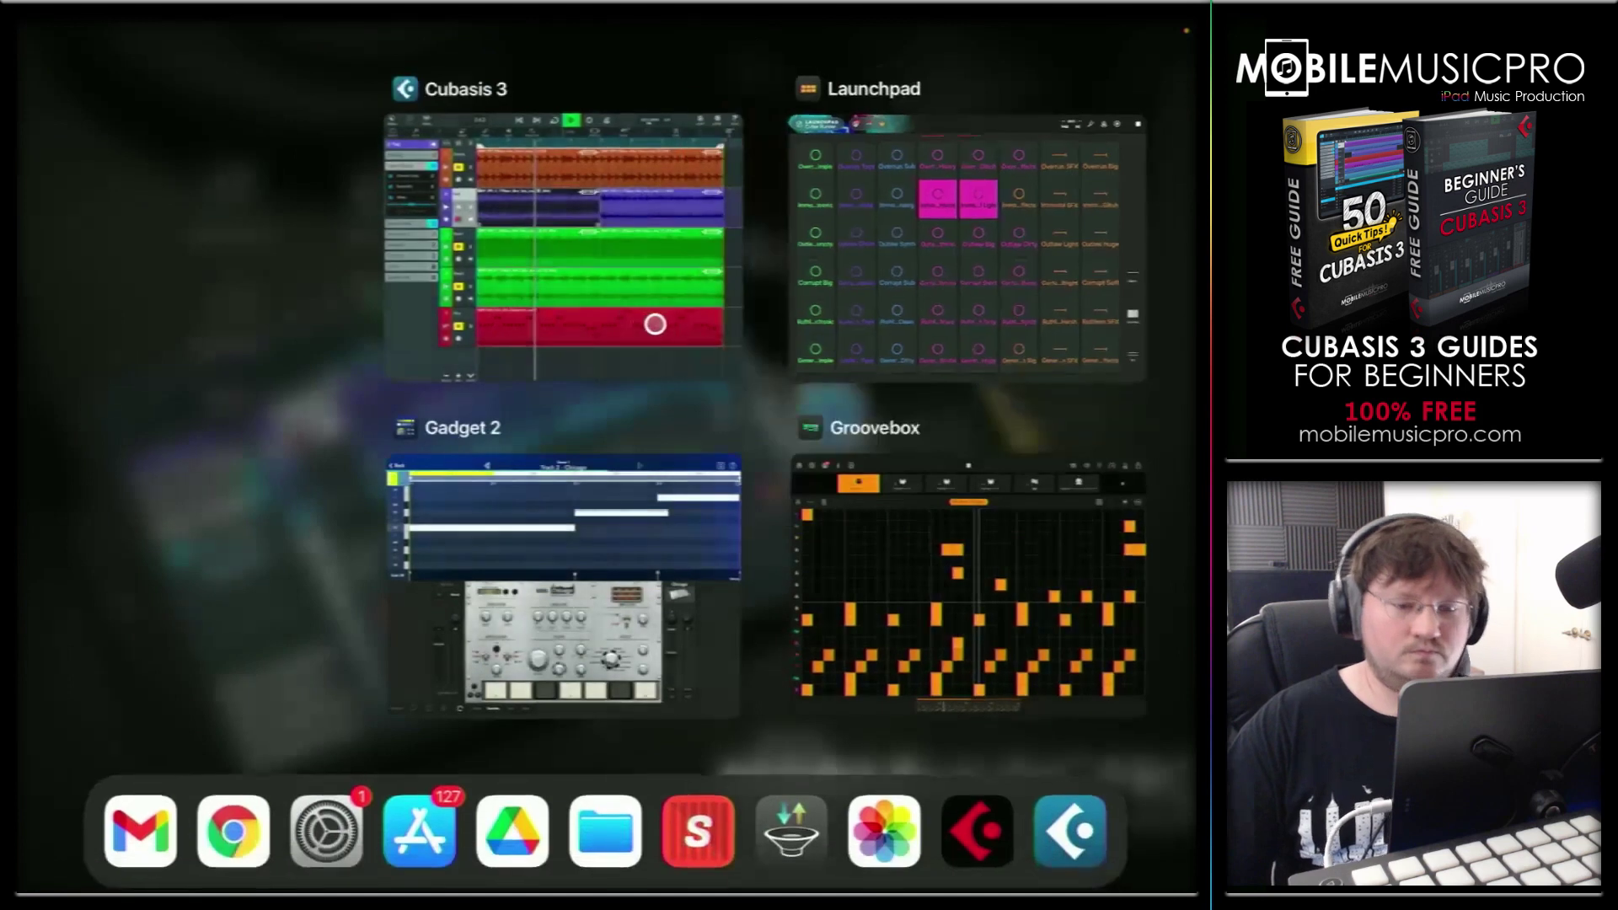
{"action": "left_click", "coordinate": [607, 543]}
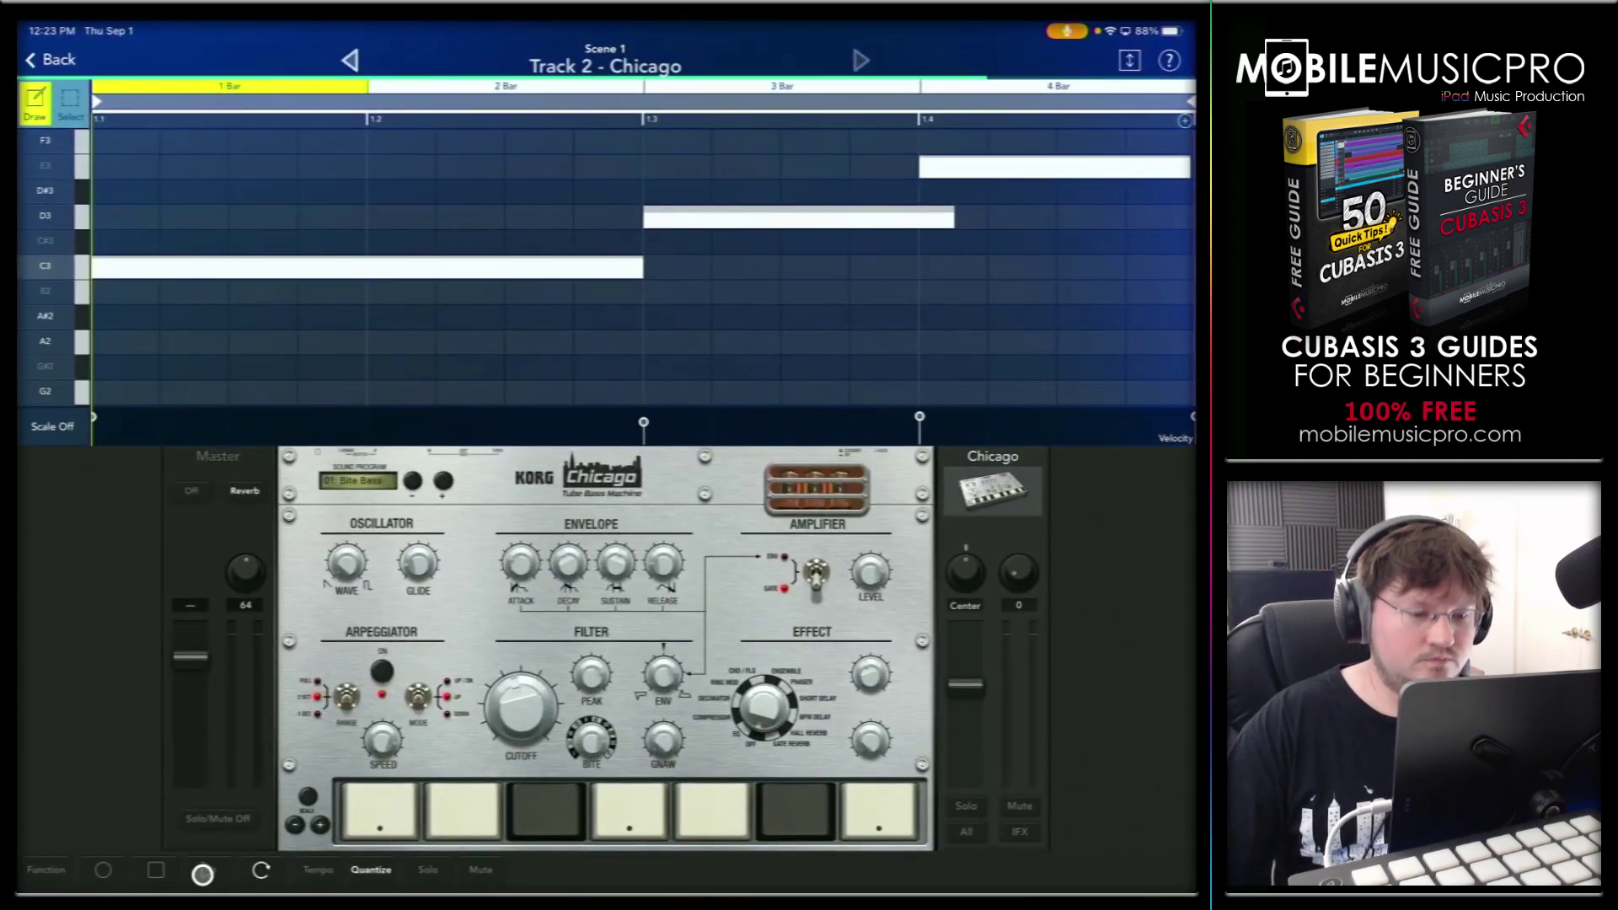
Start the Gadget 2 Chicago bass pattern, then trigger a third-row loop pad in Launchpad
{"action": "key", "text": "space"}
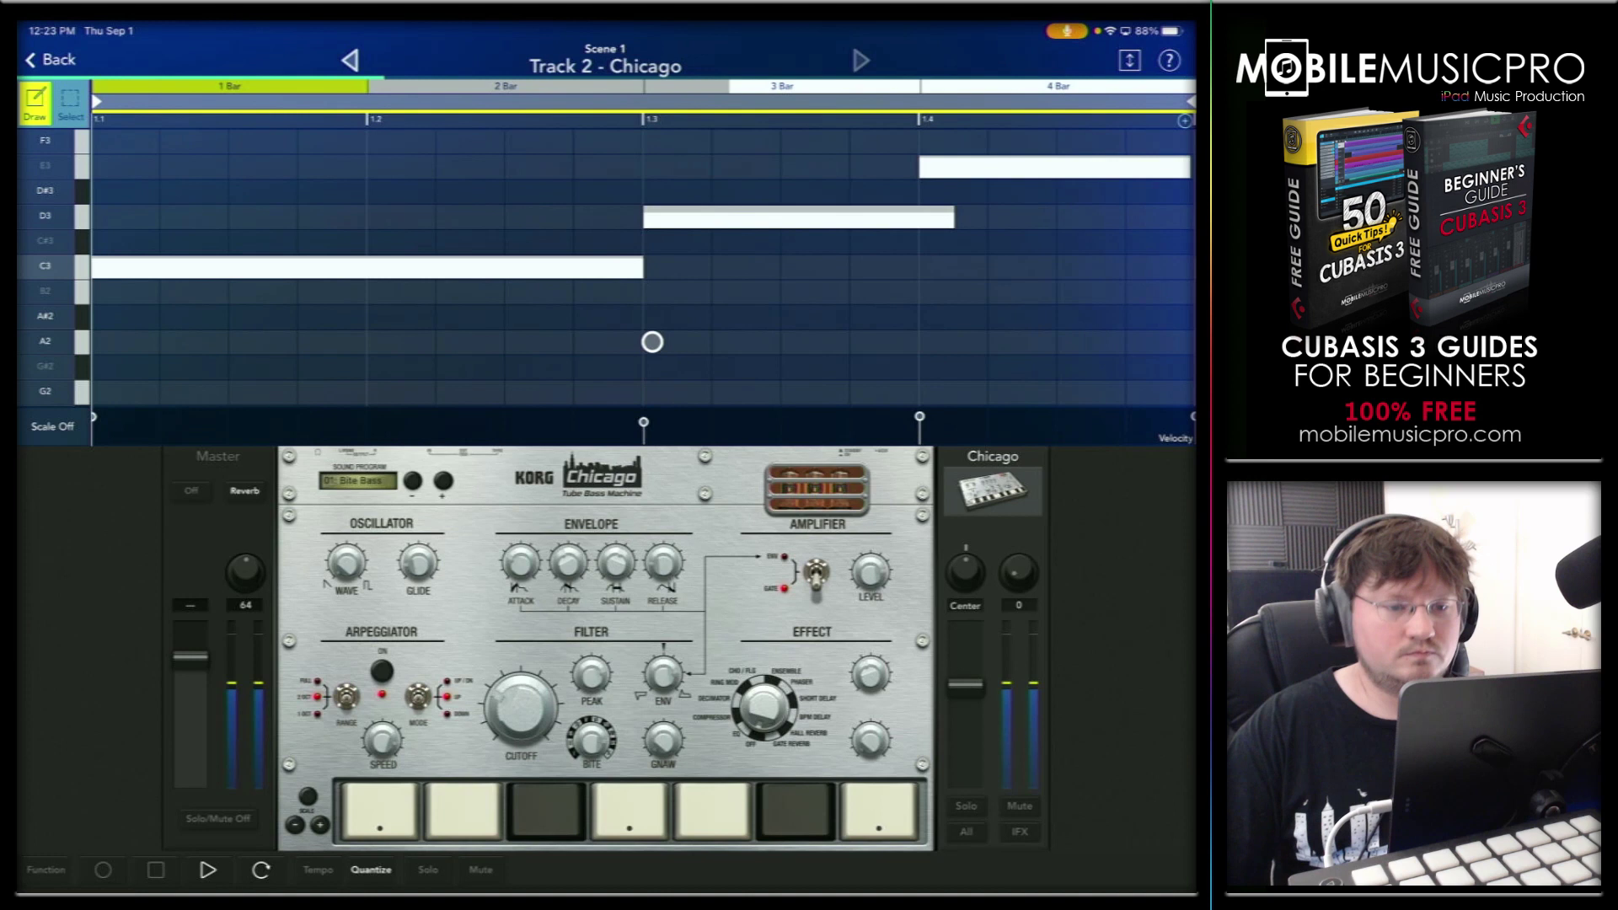
{"action": "key", "text": "super+Up"}
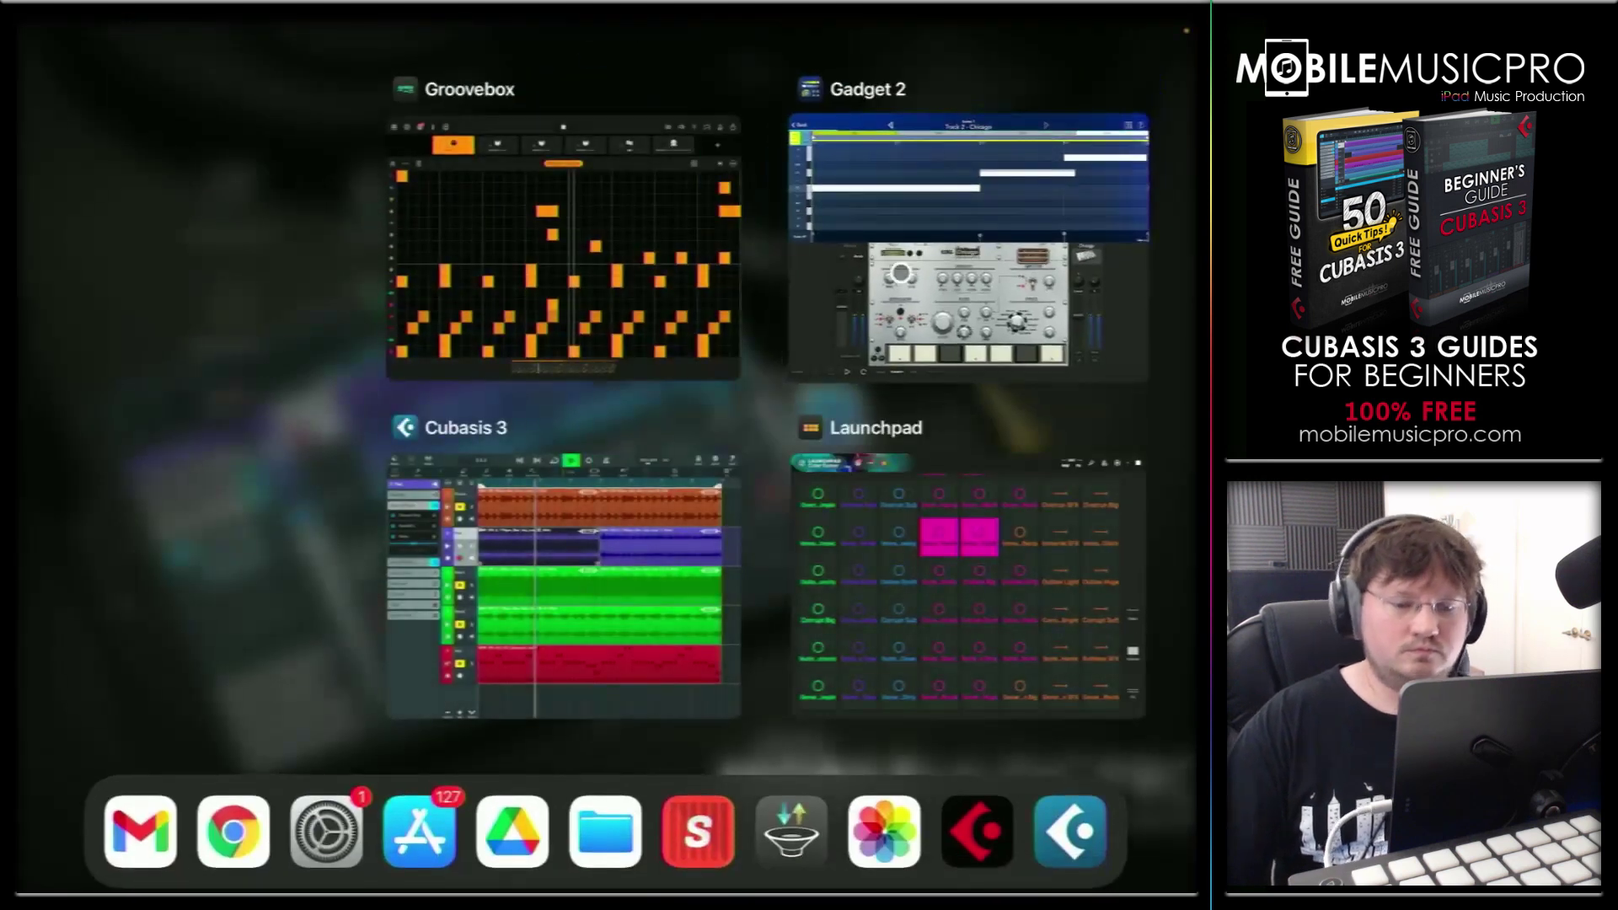
{"action": "left_click", "coordinate": [943, 560]}
{"action": "left_click", "coordinate": [508, 408]}
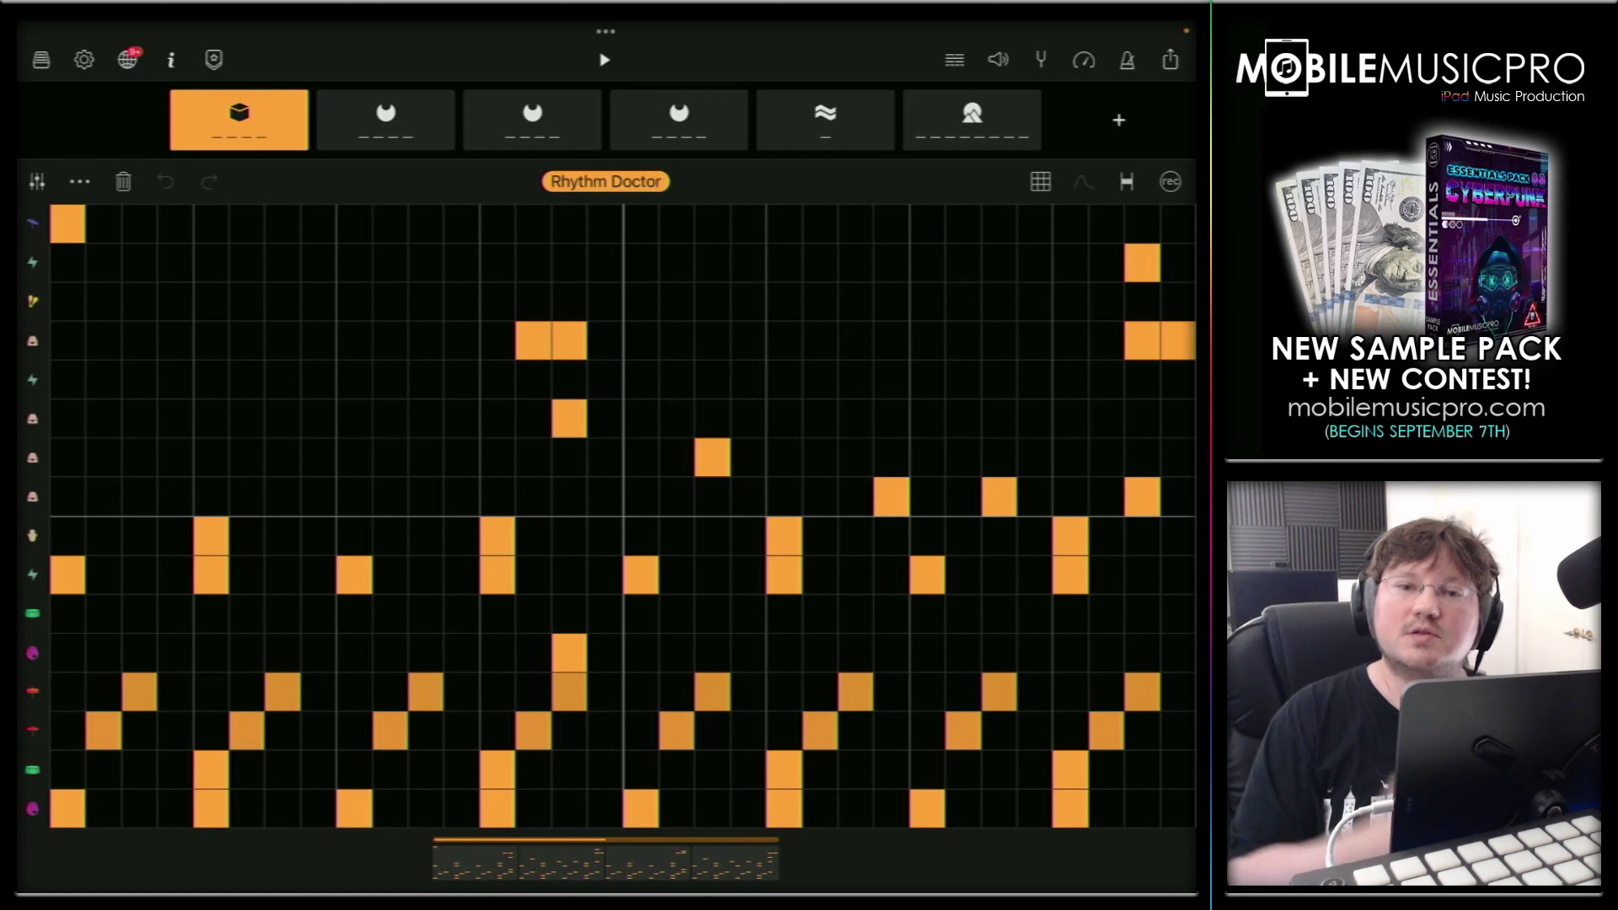
Bring up the app switcher to set Groovebox aside
{"action": "key", "text": "super+Up"}
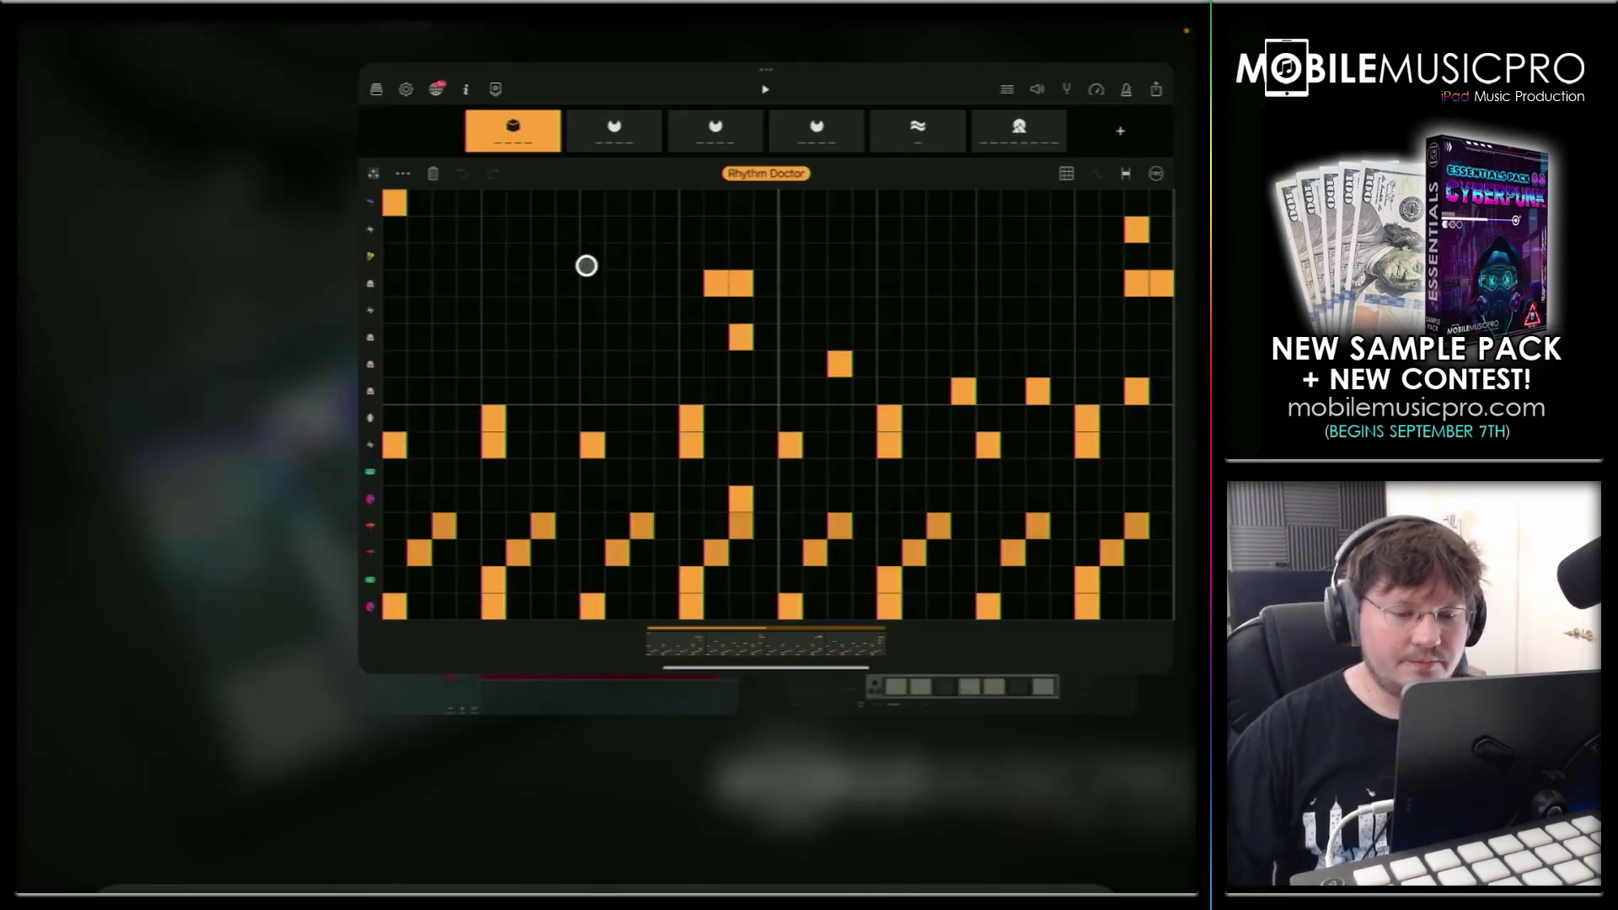
Go to the home screen and launch Audiobus 3 from the Audio Utilities folder
{"action": "left_click", "coordinate": [304, 368]}
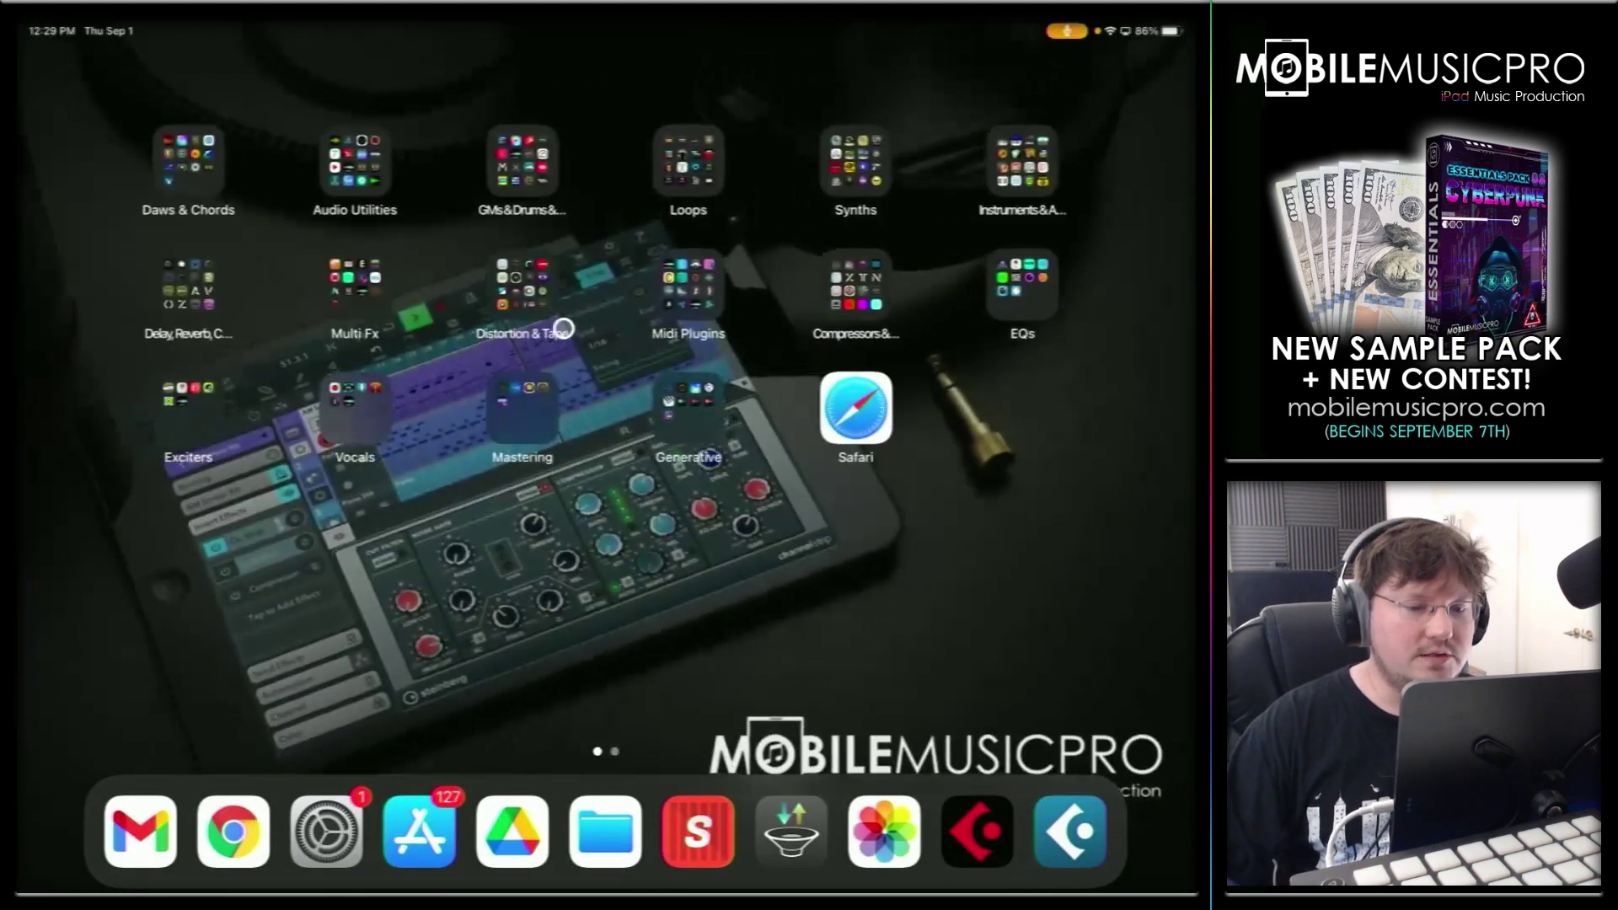
{"action": "left_click", "coordinate": [367, 152]}
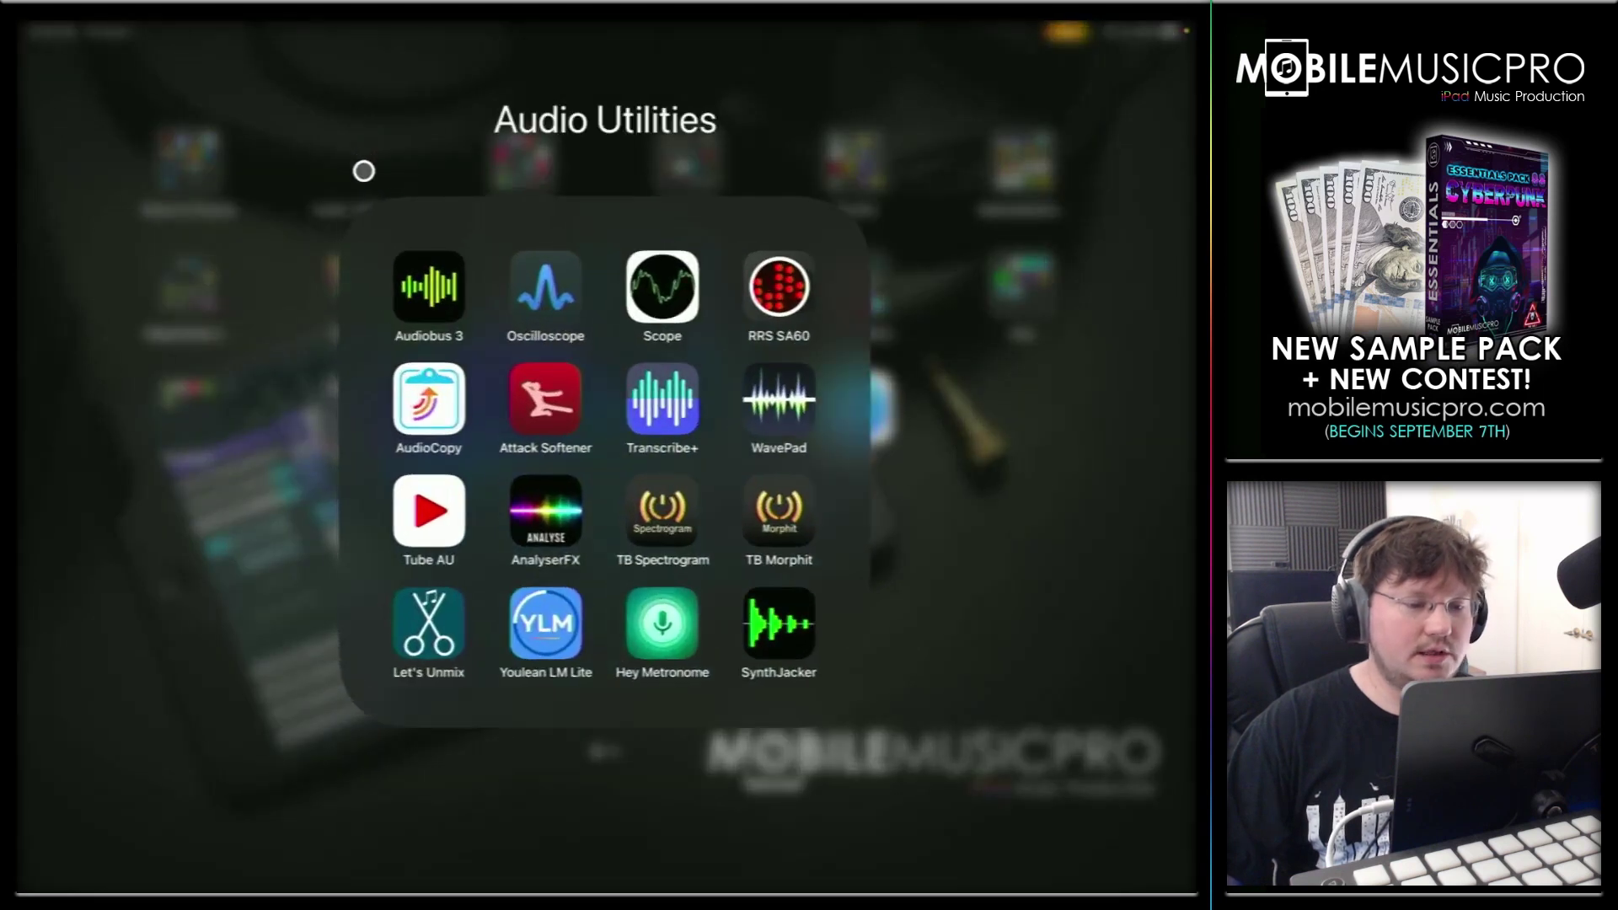
{"action": "left_click", "coordinate": [417, 267]}
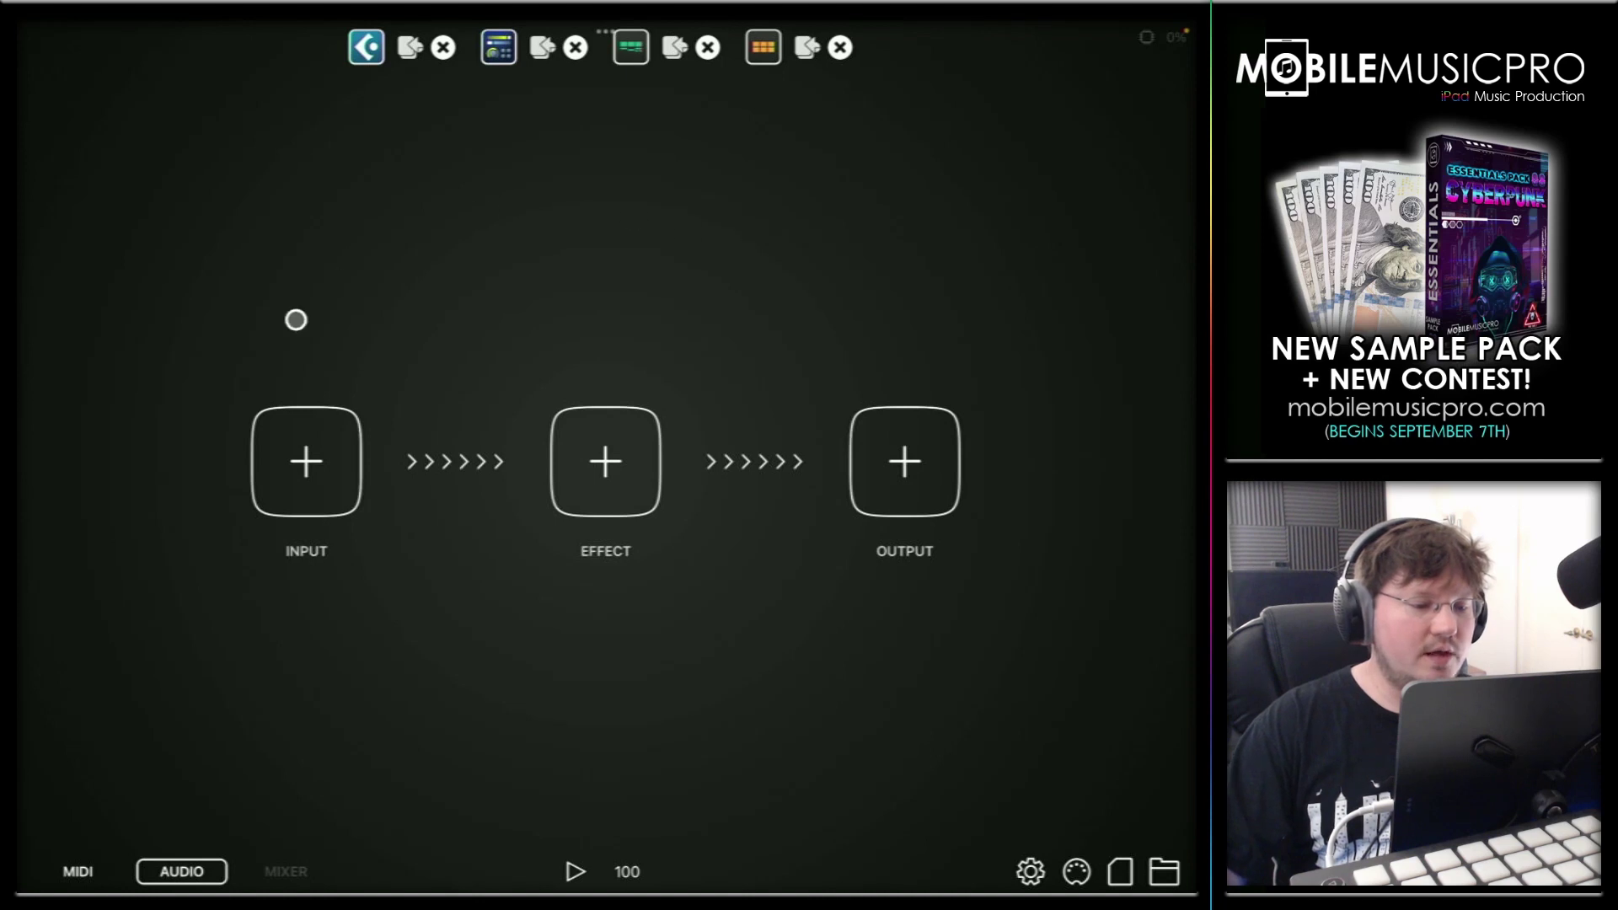
Route Groovebox as the Audiobus input and Cubasis 3 as the output
{"action": "left_click", "coordinate": [307, 458]}
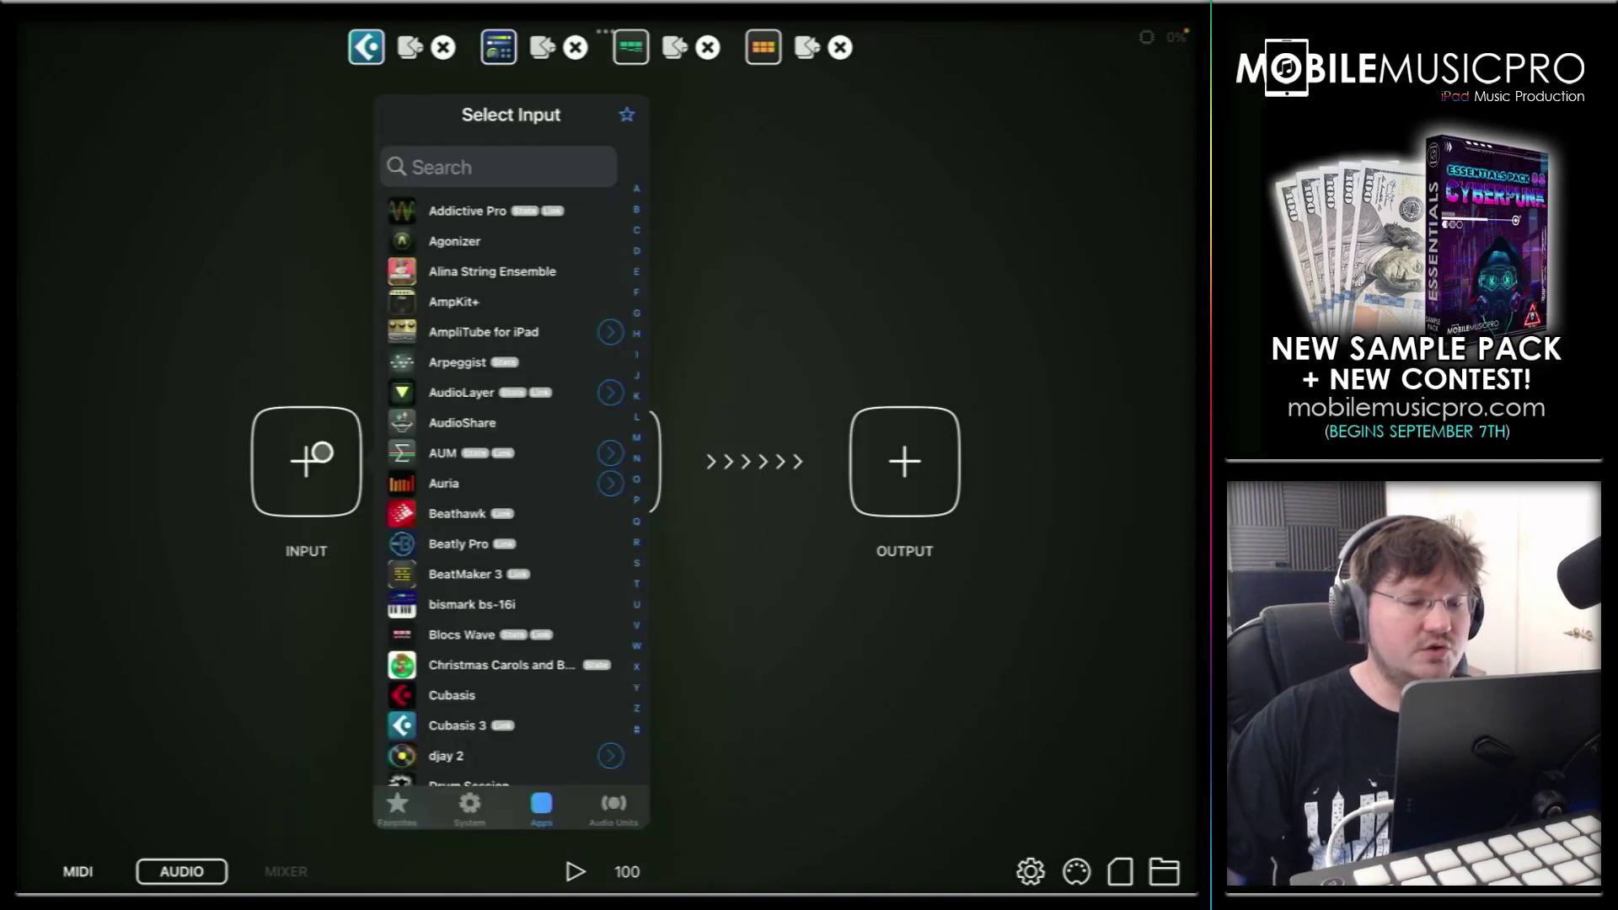
{"action": "scroll", "coordinate": [517, 649], "scroll_direction": "down", "scroll_amount": 3}
{"action": "scroll", "coordinate": [506, 640], "scroll_direction": "down", "scroll_amount": 1}
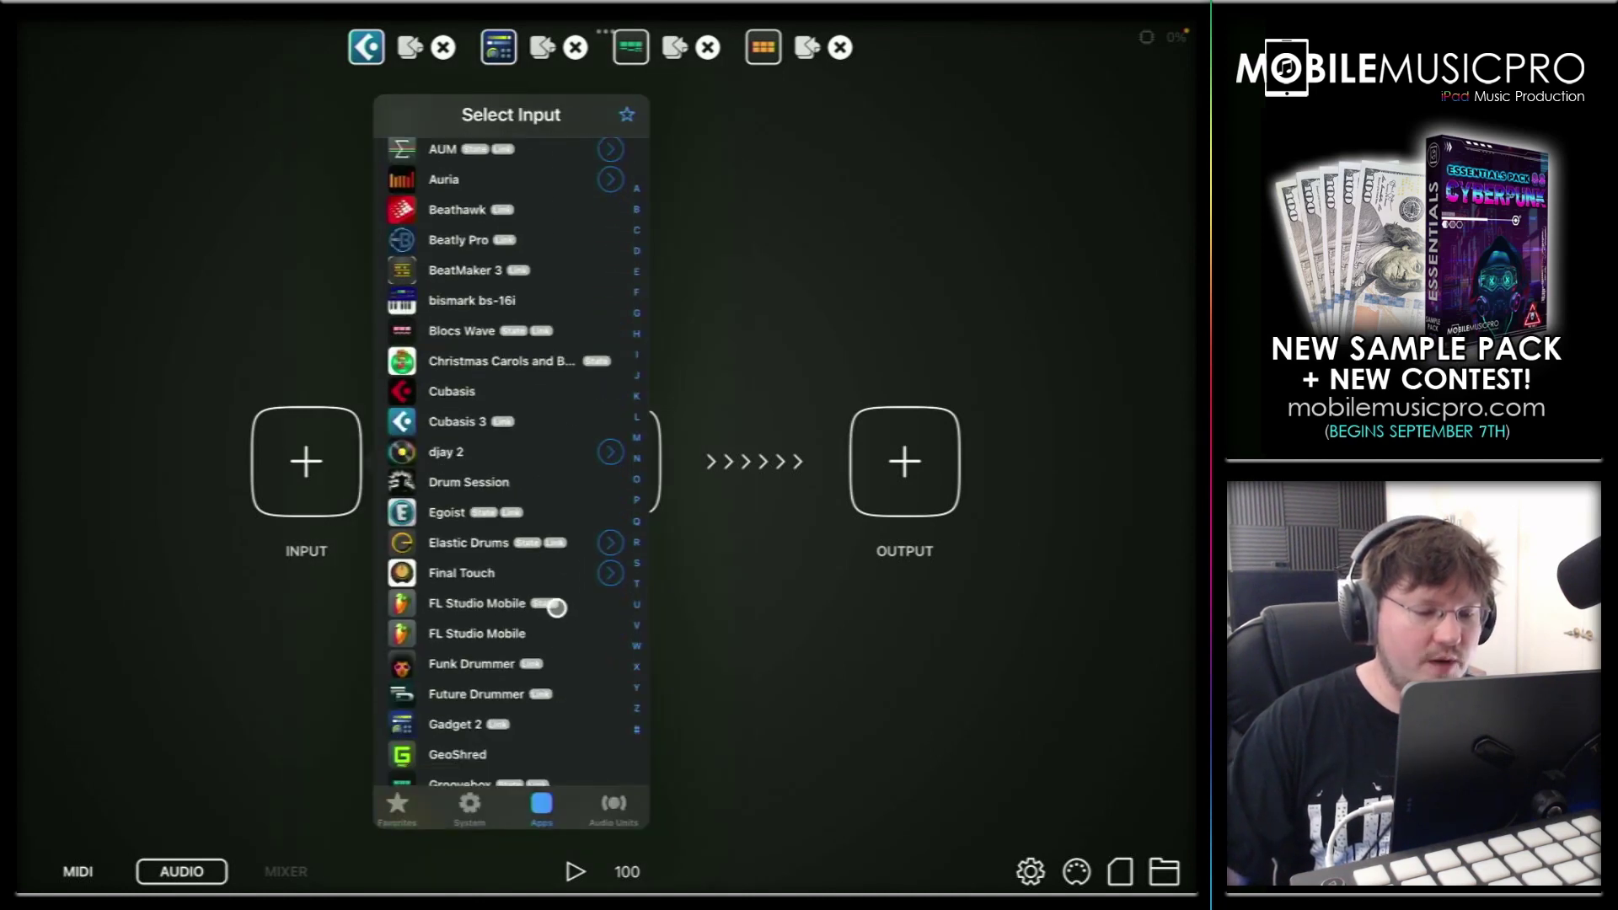
{"action": "scroll", "coordinate": [549, 608], "scroll_direction": "down", "scroll_amount": 4}
{"action": "left_click", "coordinate": [463, 564]}
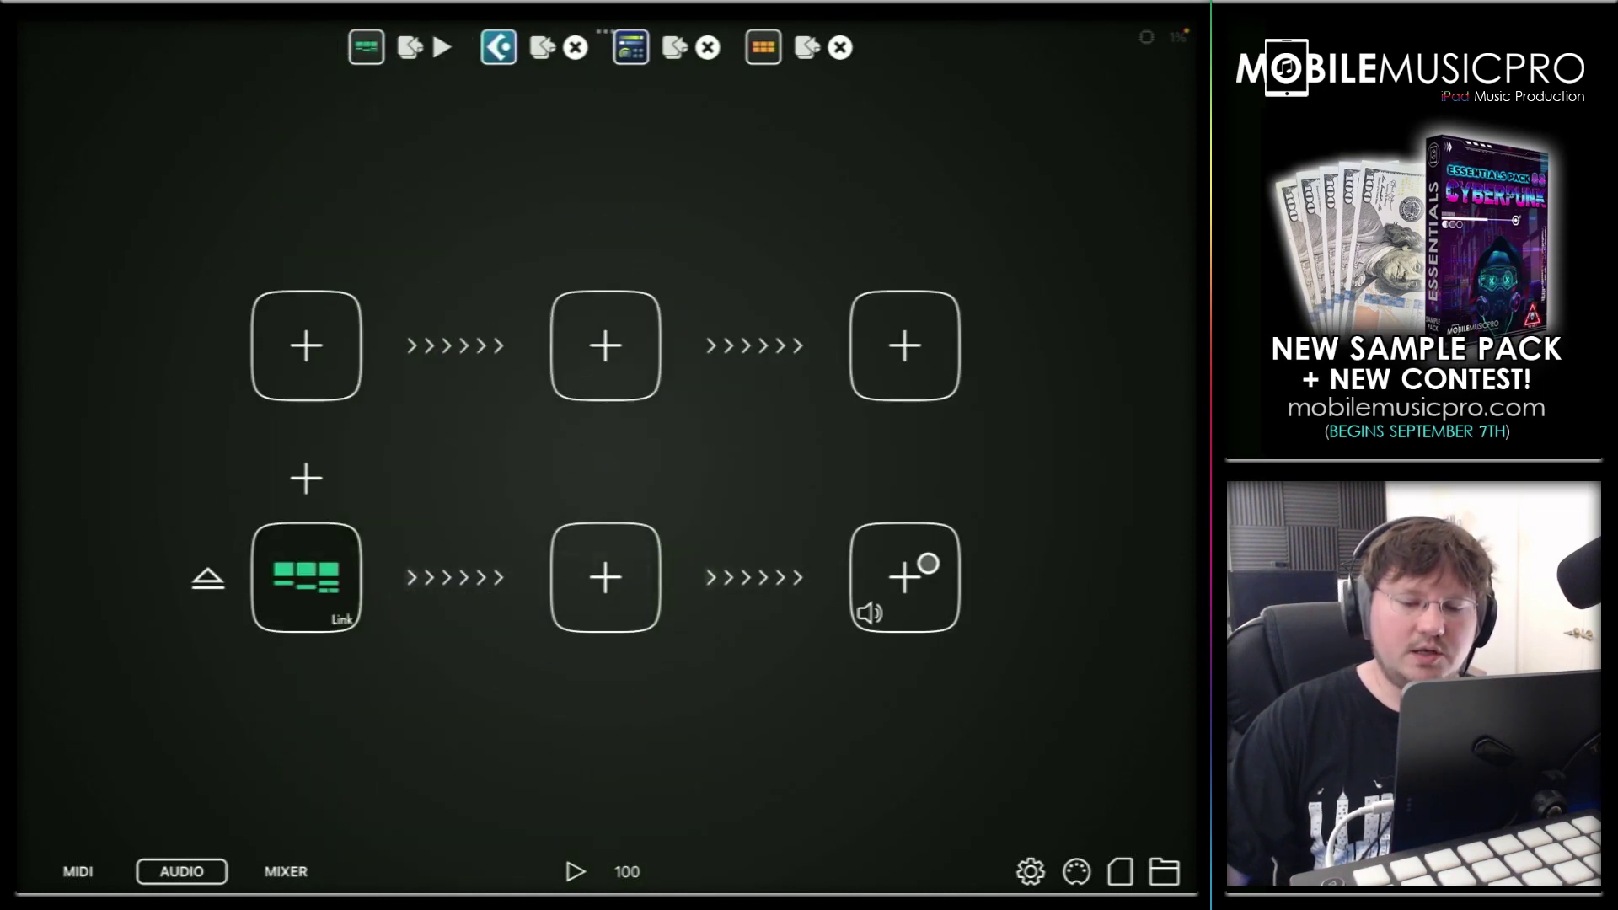
{"action": "left_click", "coordinate": [927, 563]}
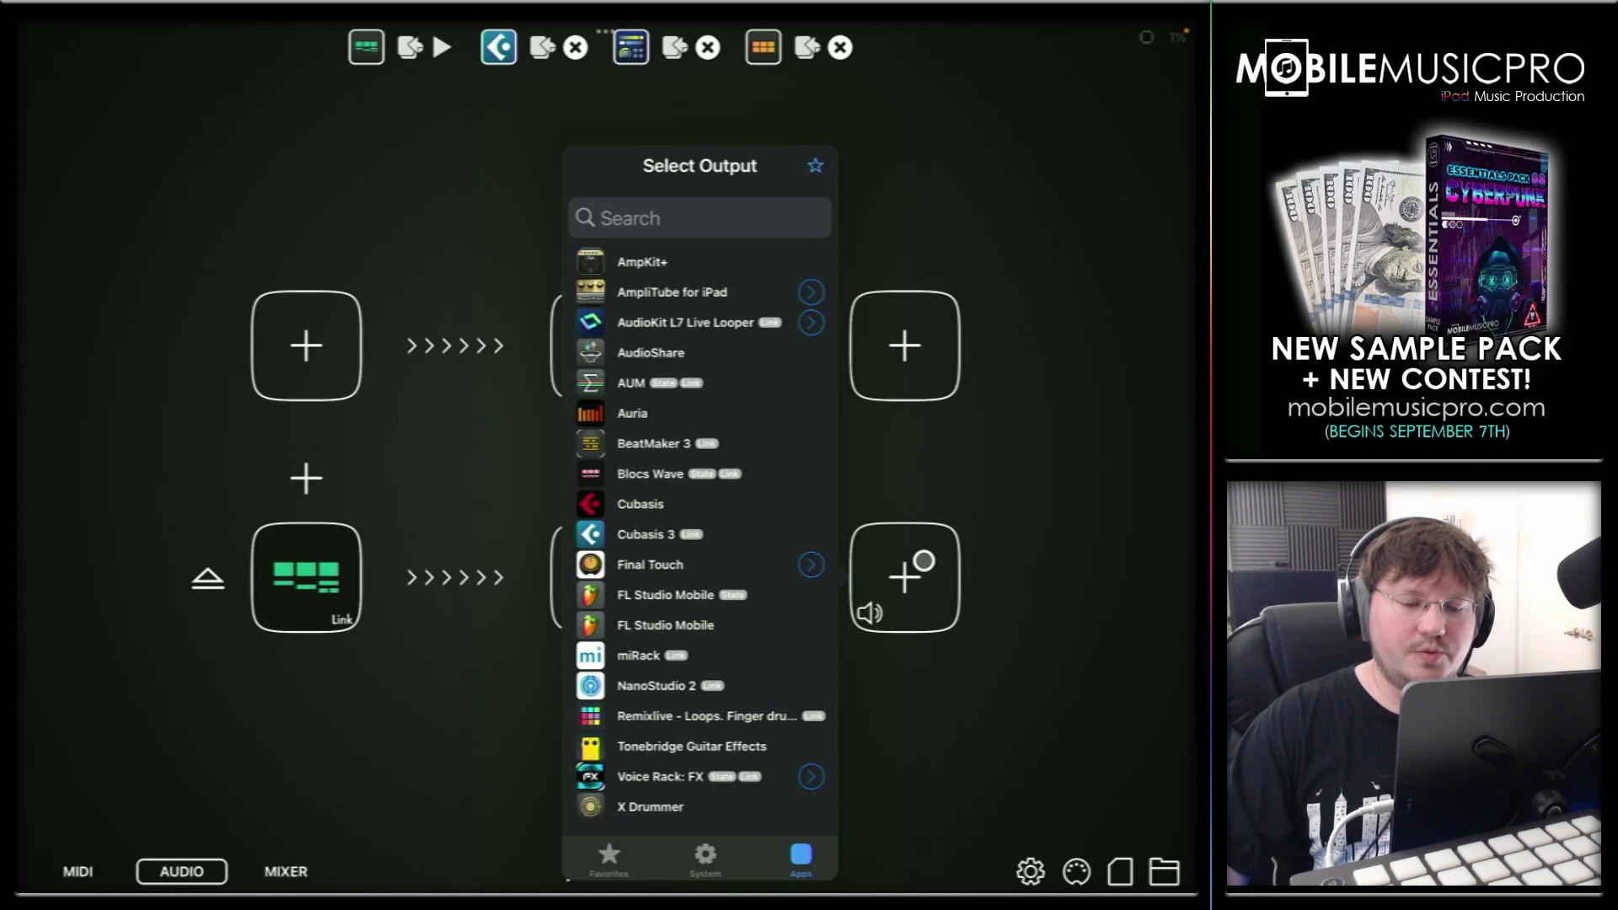
{"action": "left_click", "coordinate": [640, 536]}
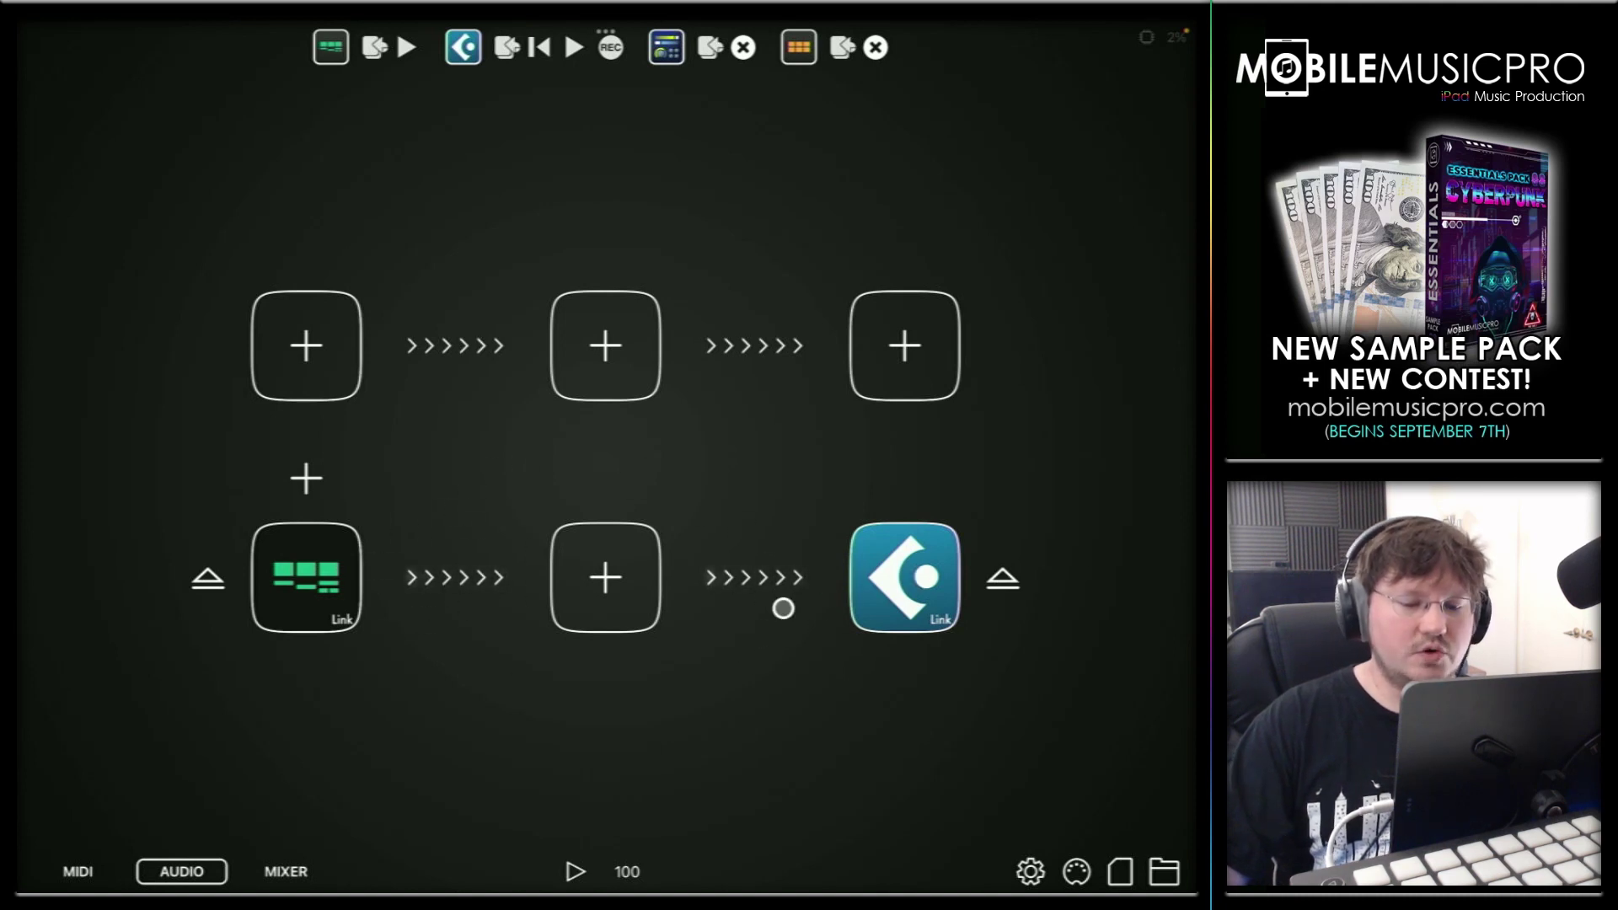
Return to Cubasis 3, expand the Audiobus side panel and start playback with the new Groovebox track
{"action": "left_click", "coordinate": [910, 575]}
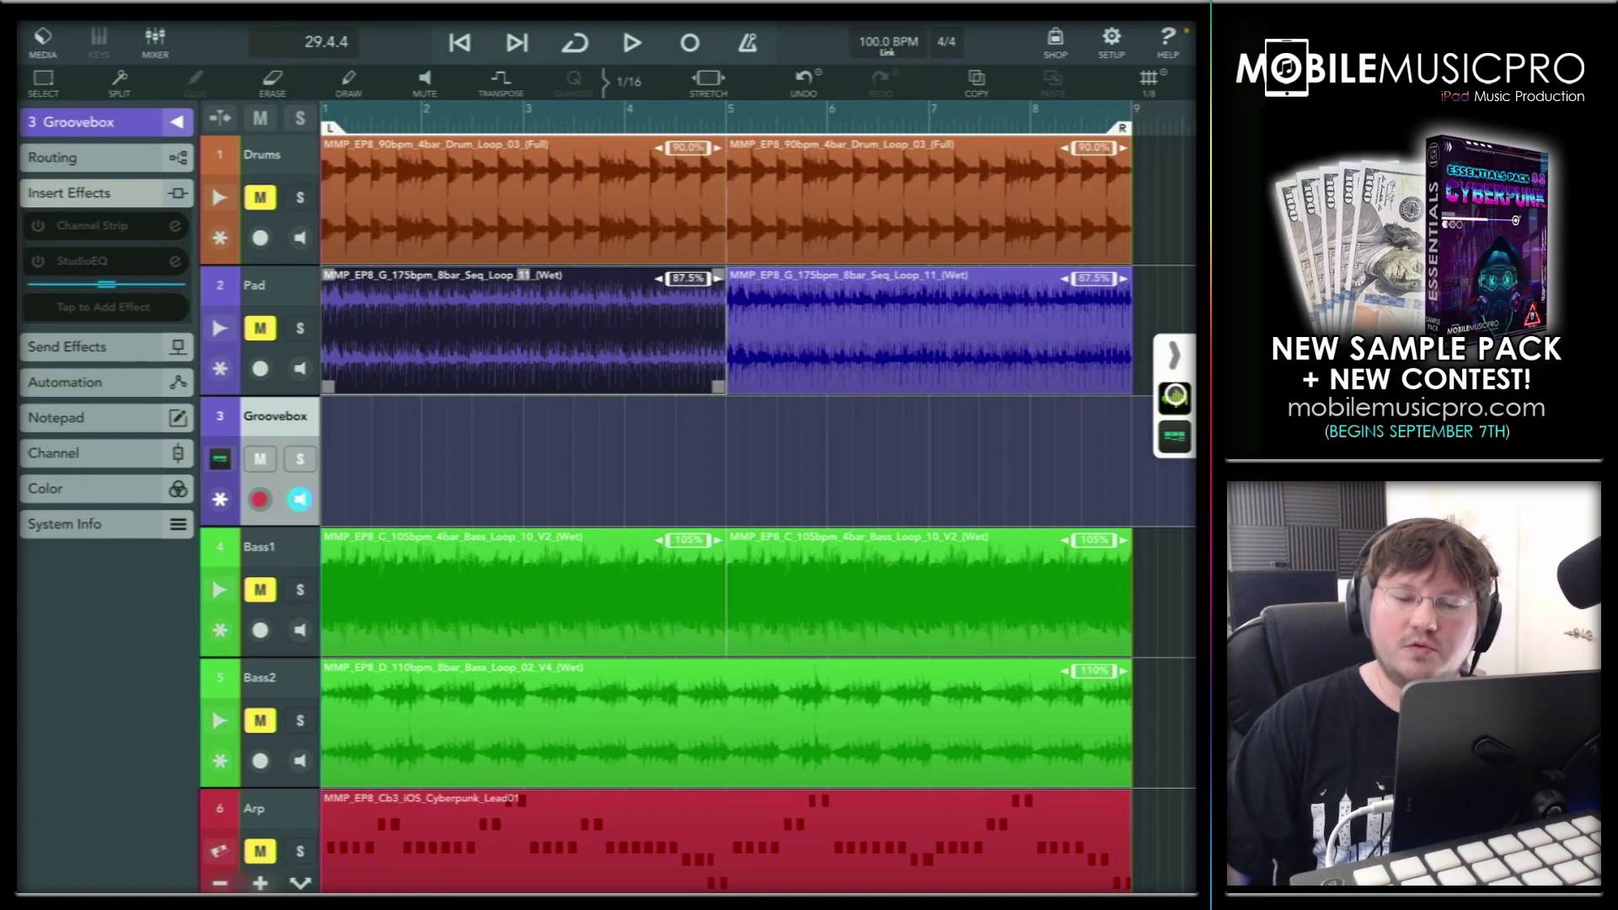
{"action": "left_click", "coordinate": [1175, 398]}
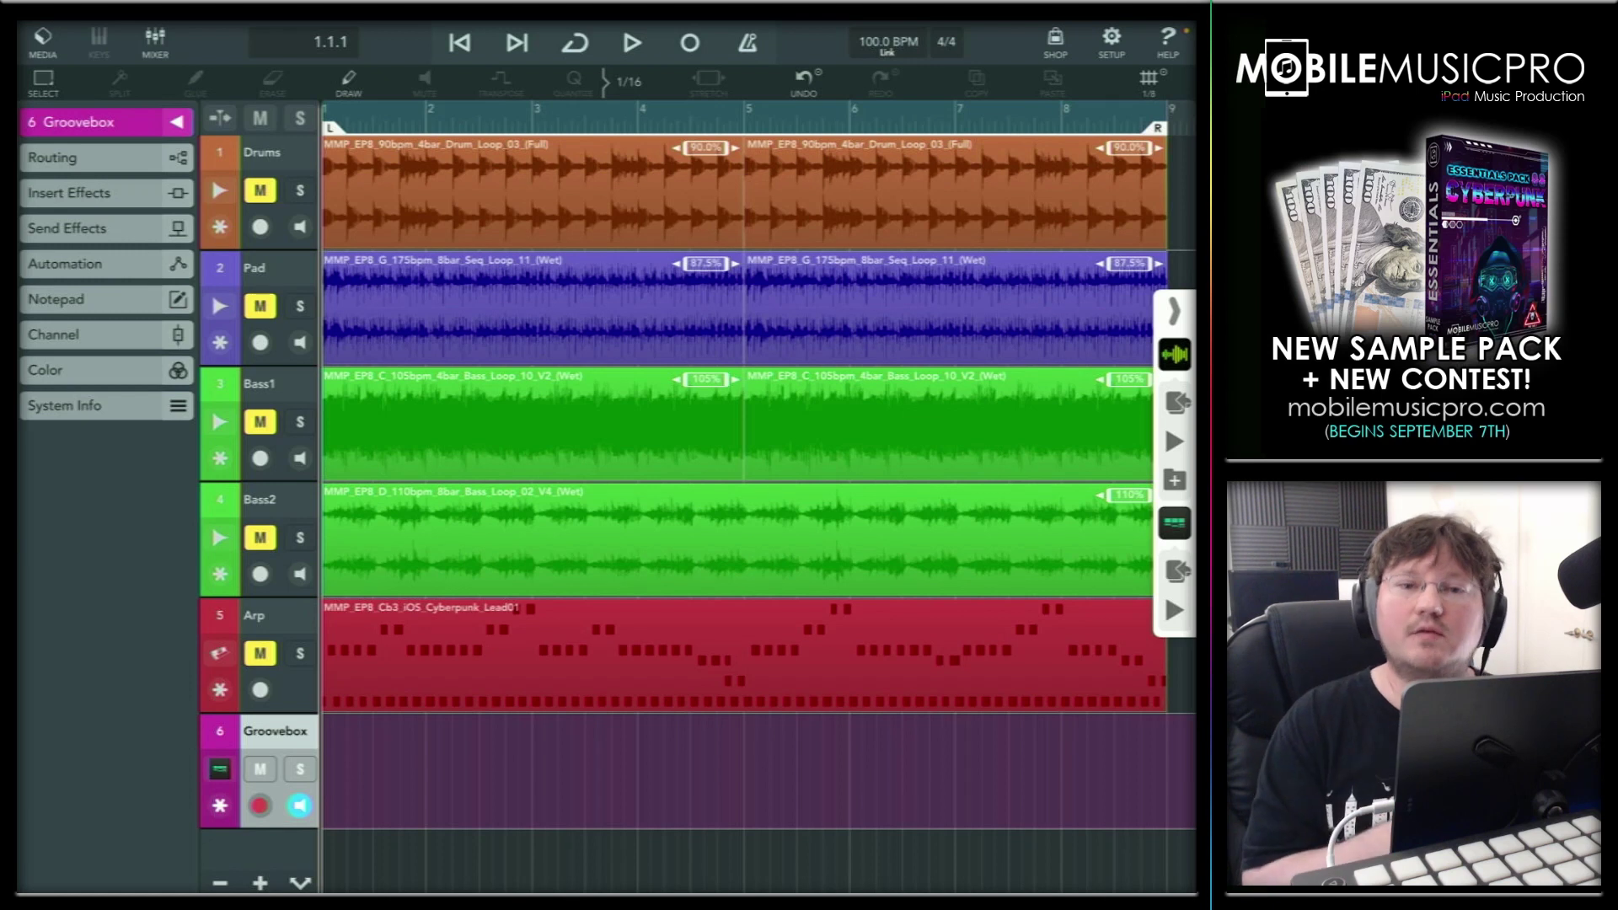
{"action": "left_click", "coordinate": [906, 519]}
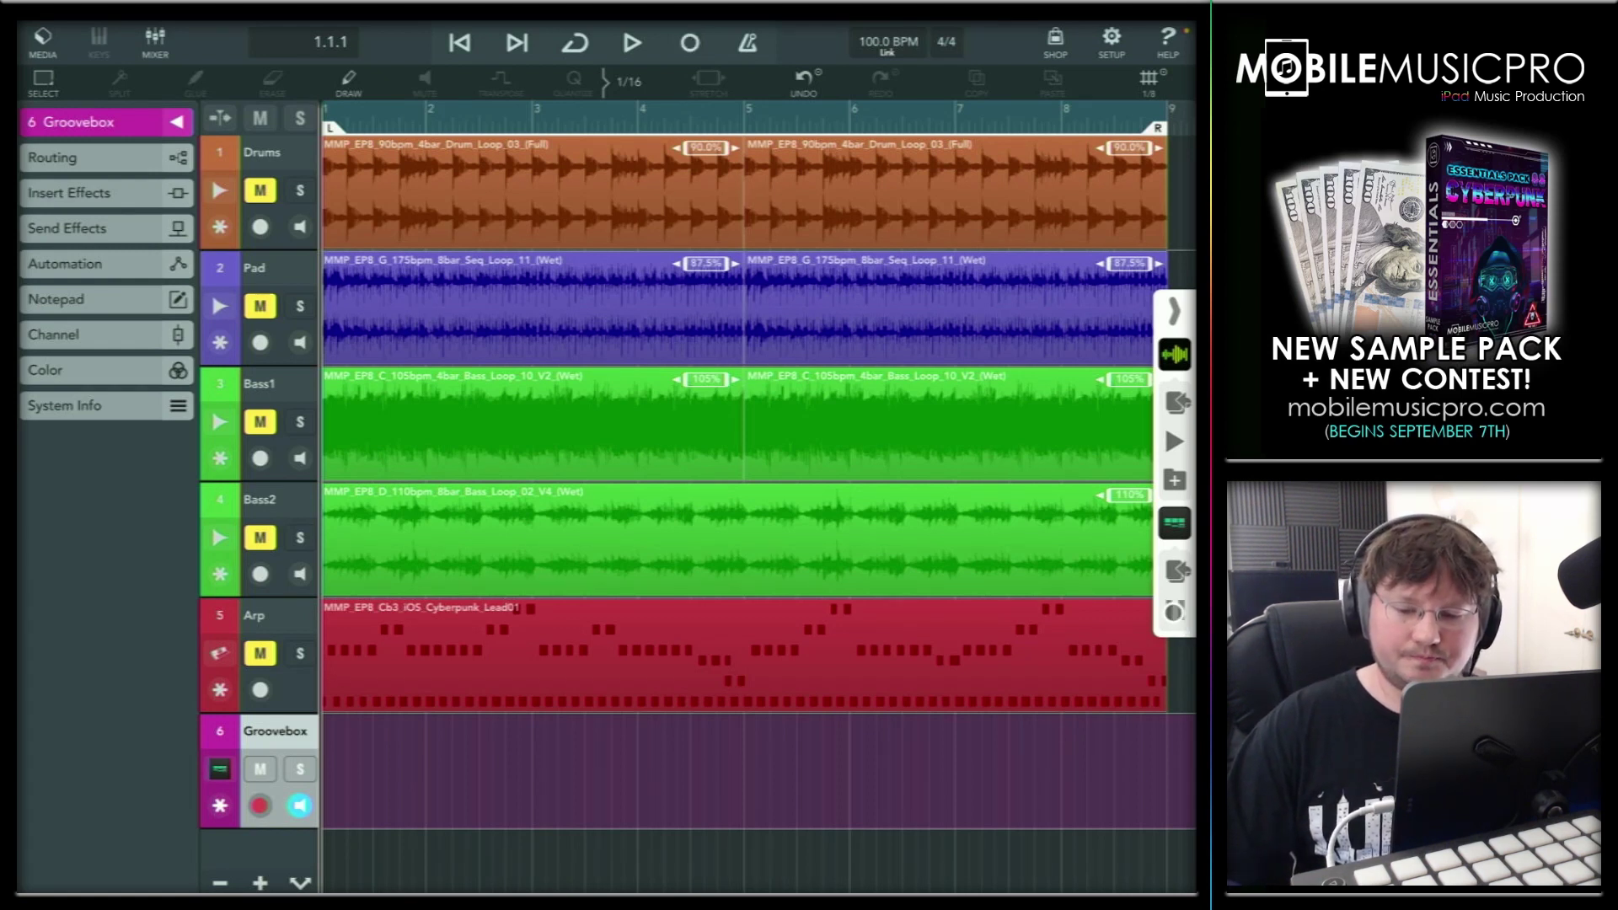
{"action": "left_click", "coordinate": [629, 45]}
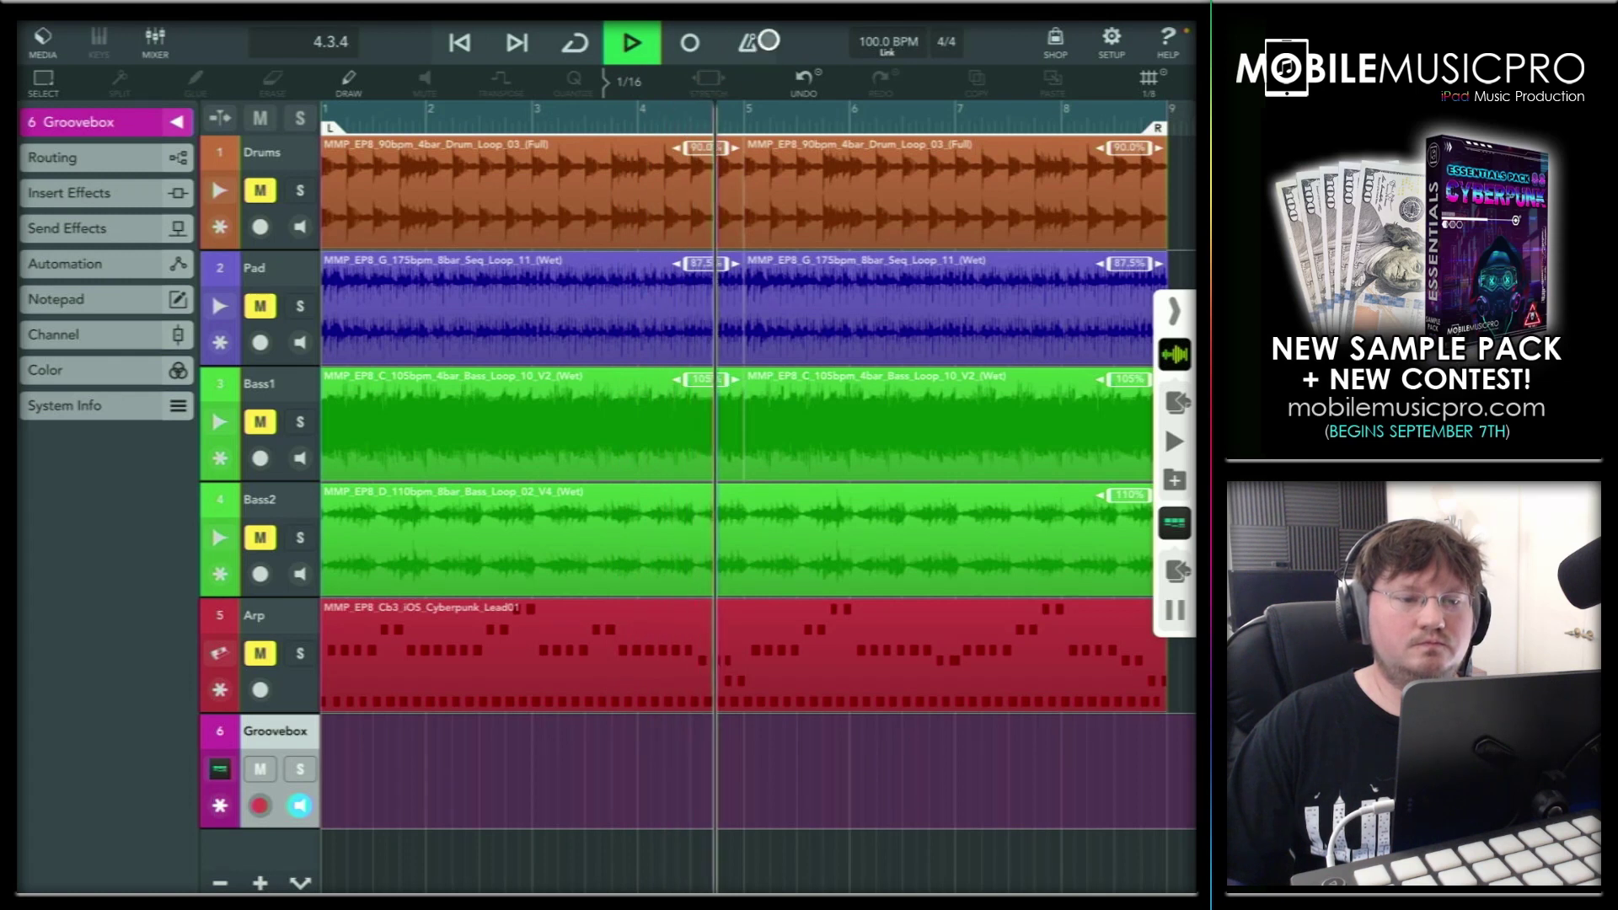
Record a Groovebox audio take onto its track while the song plays, then stop and rewind
{"action": "left_click", "coordinate": [688, 44]}
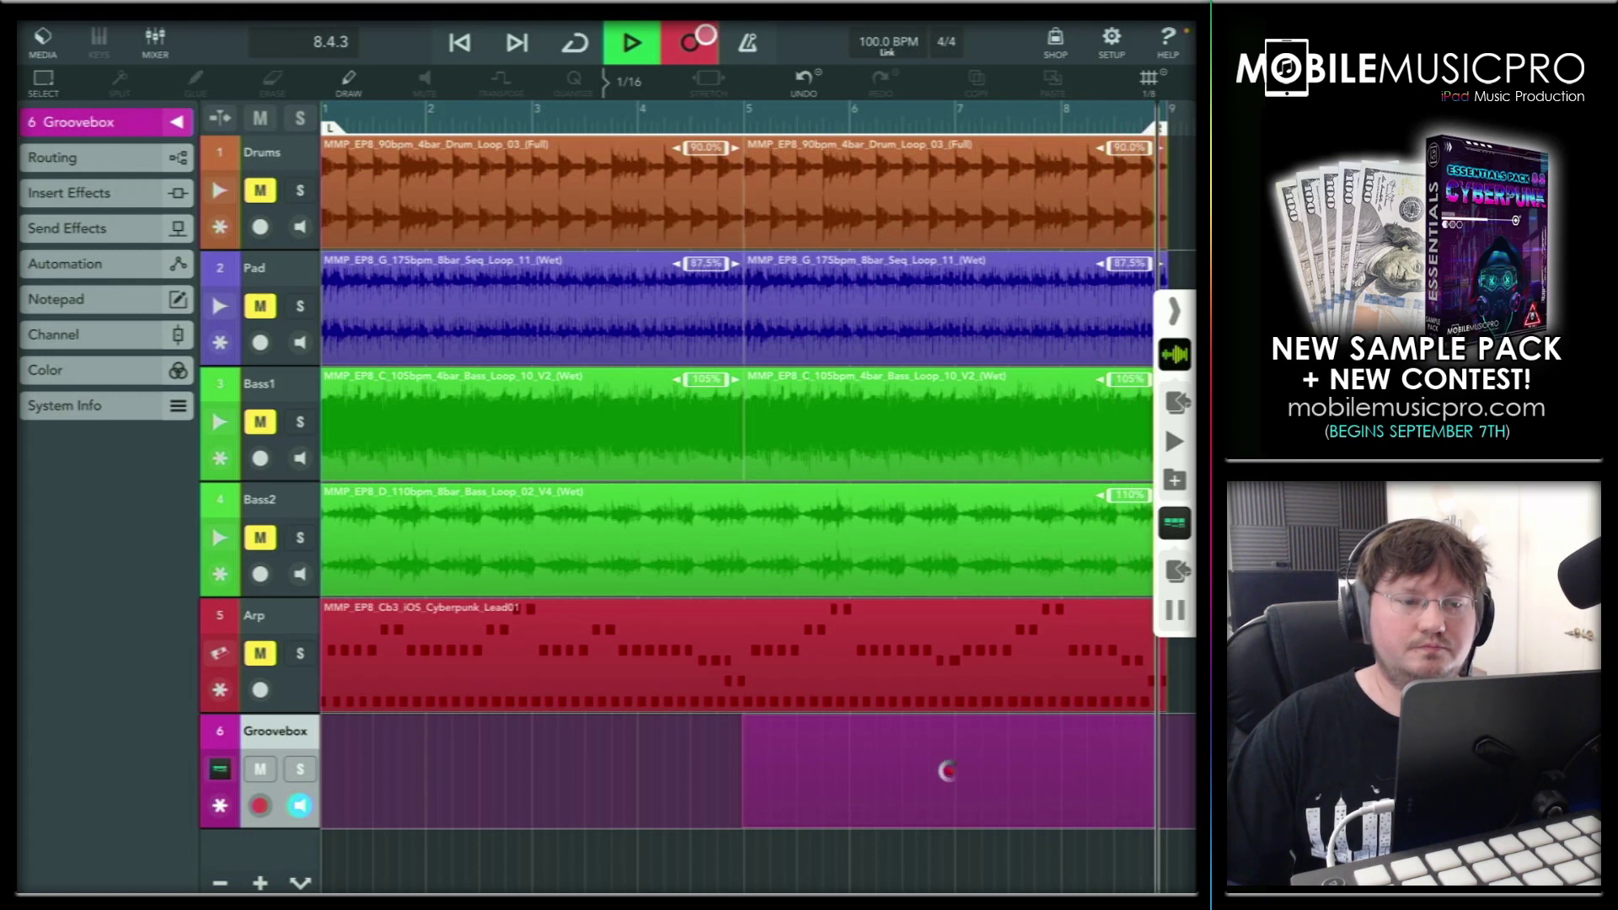
{"action": "left_click", "coordinate": [693, 40]}
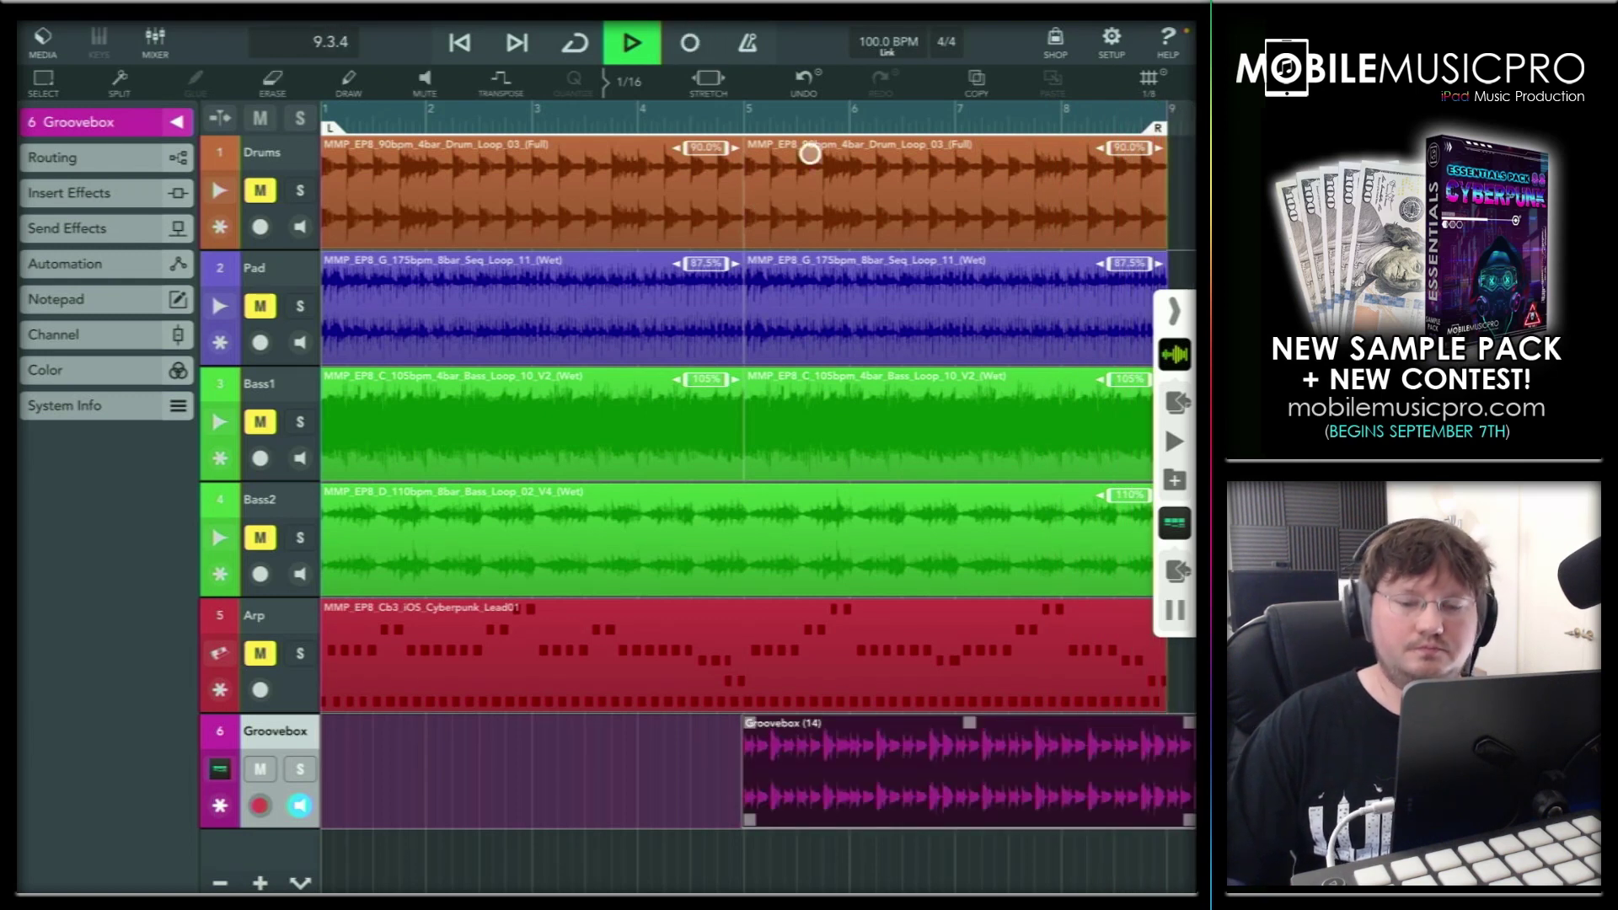
{"action": "key", "text": "space"}
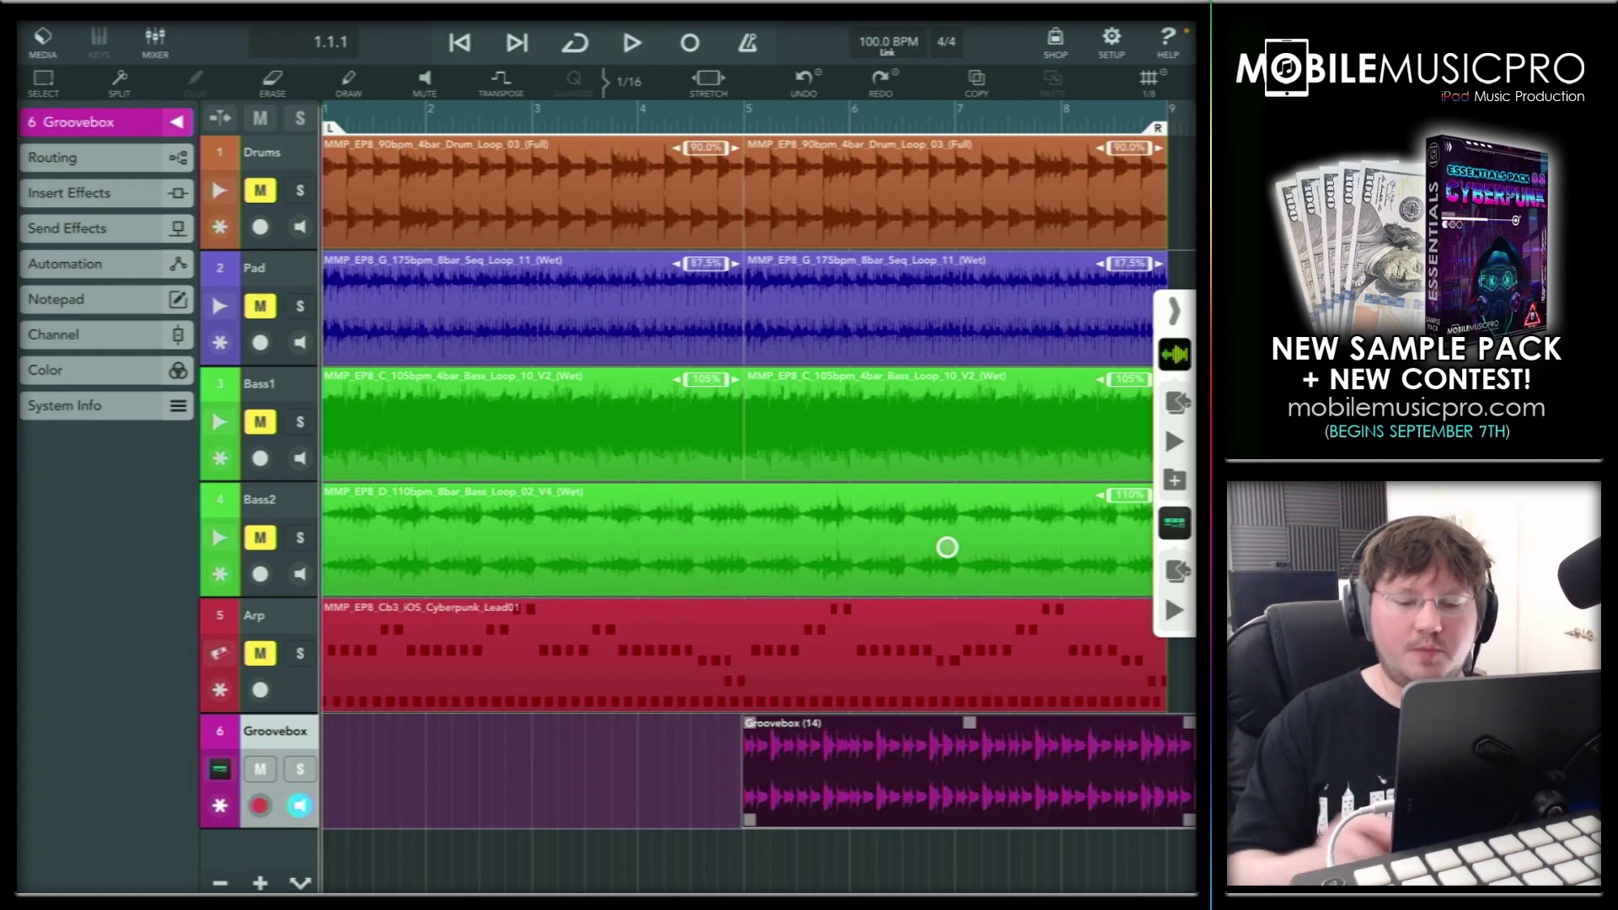
{"action": "scroll", "coordinate": [947, 548], "scroll_direction": "down", "scroll_amount": 3}
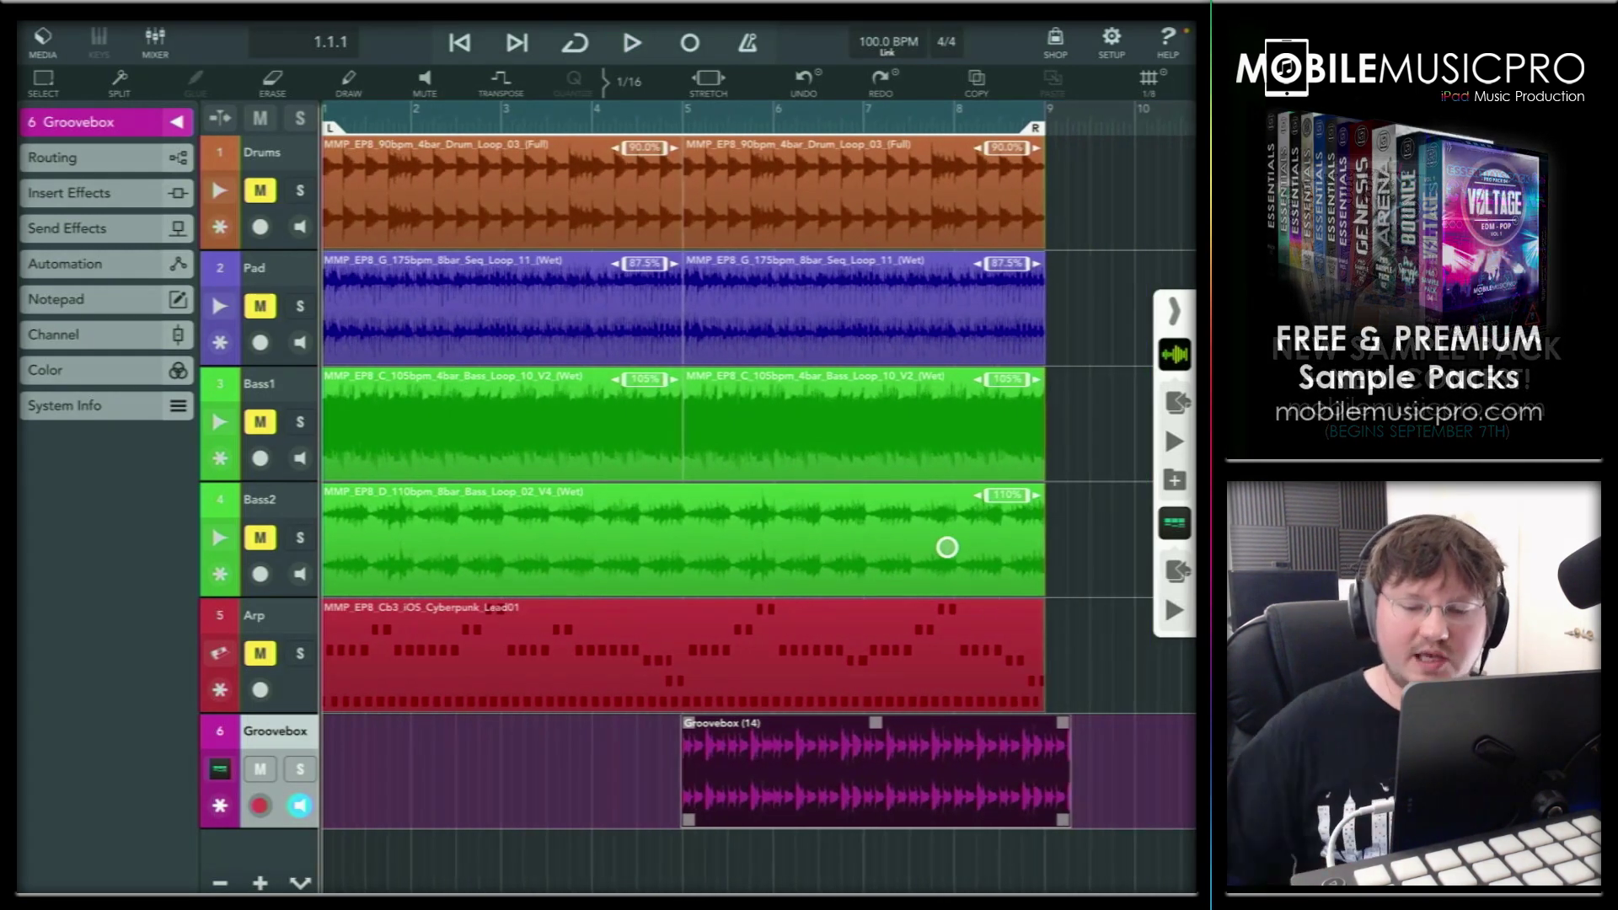
Trim the Groovebox region to four bars and move it to bar 1
{"action": "left_click_drag", "start_coordinate": [1093, 820], "coordinate": [1044, 819]}
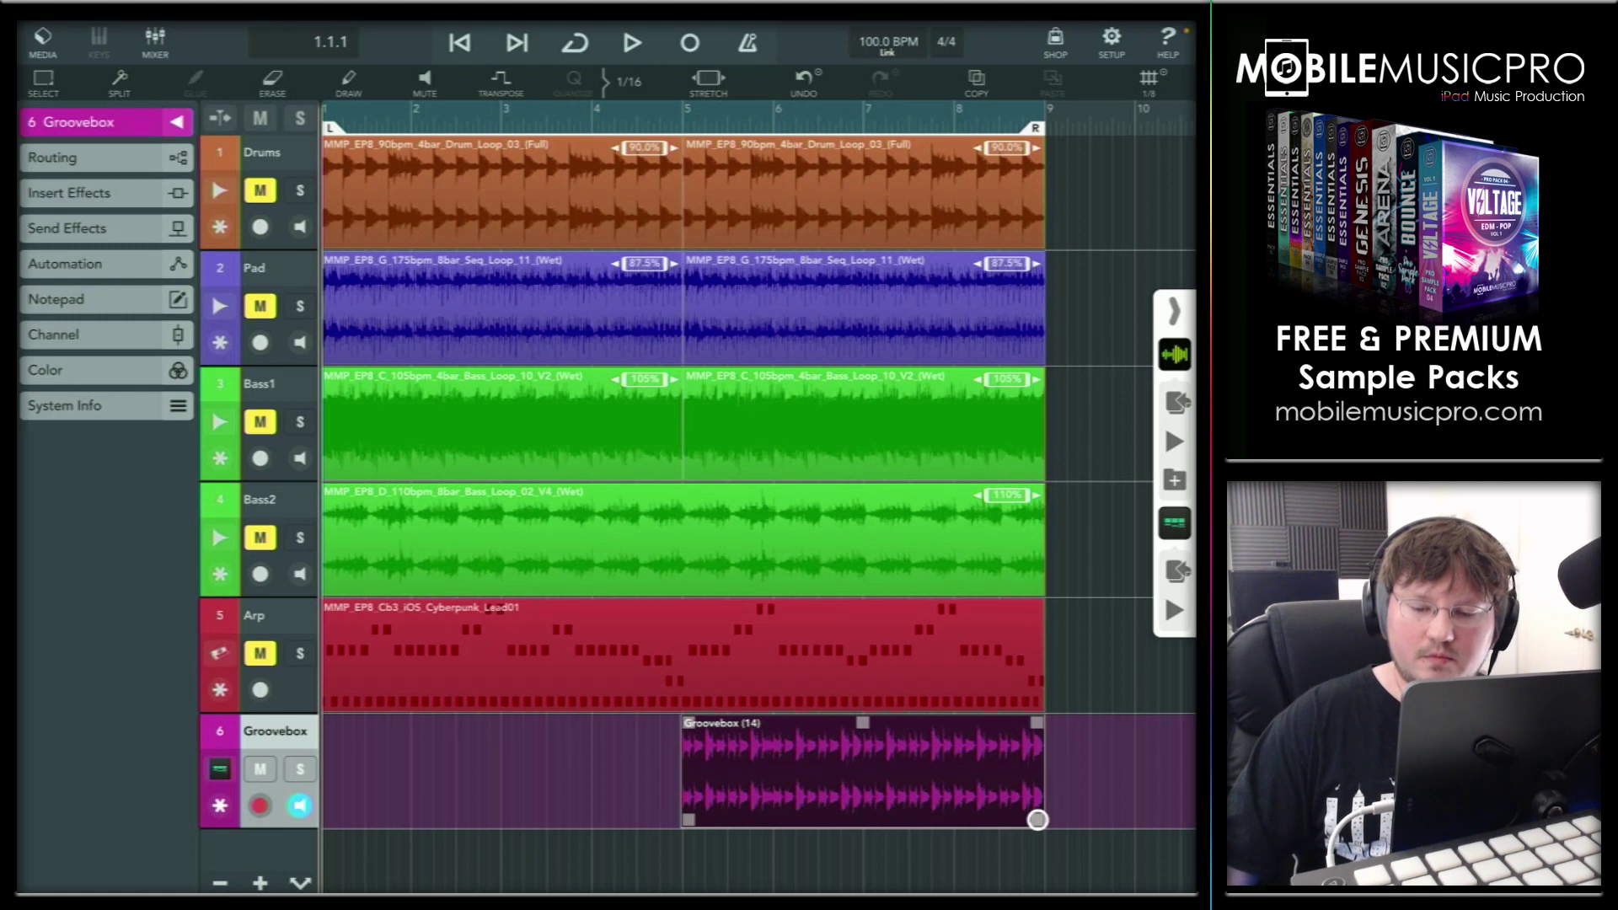
{"action": "left_click", "coordinate": [687, 810]}
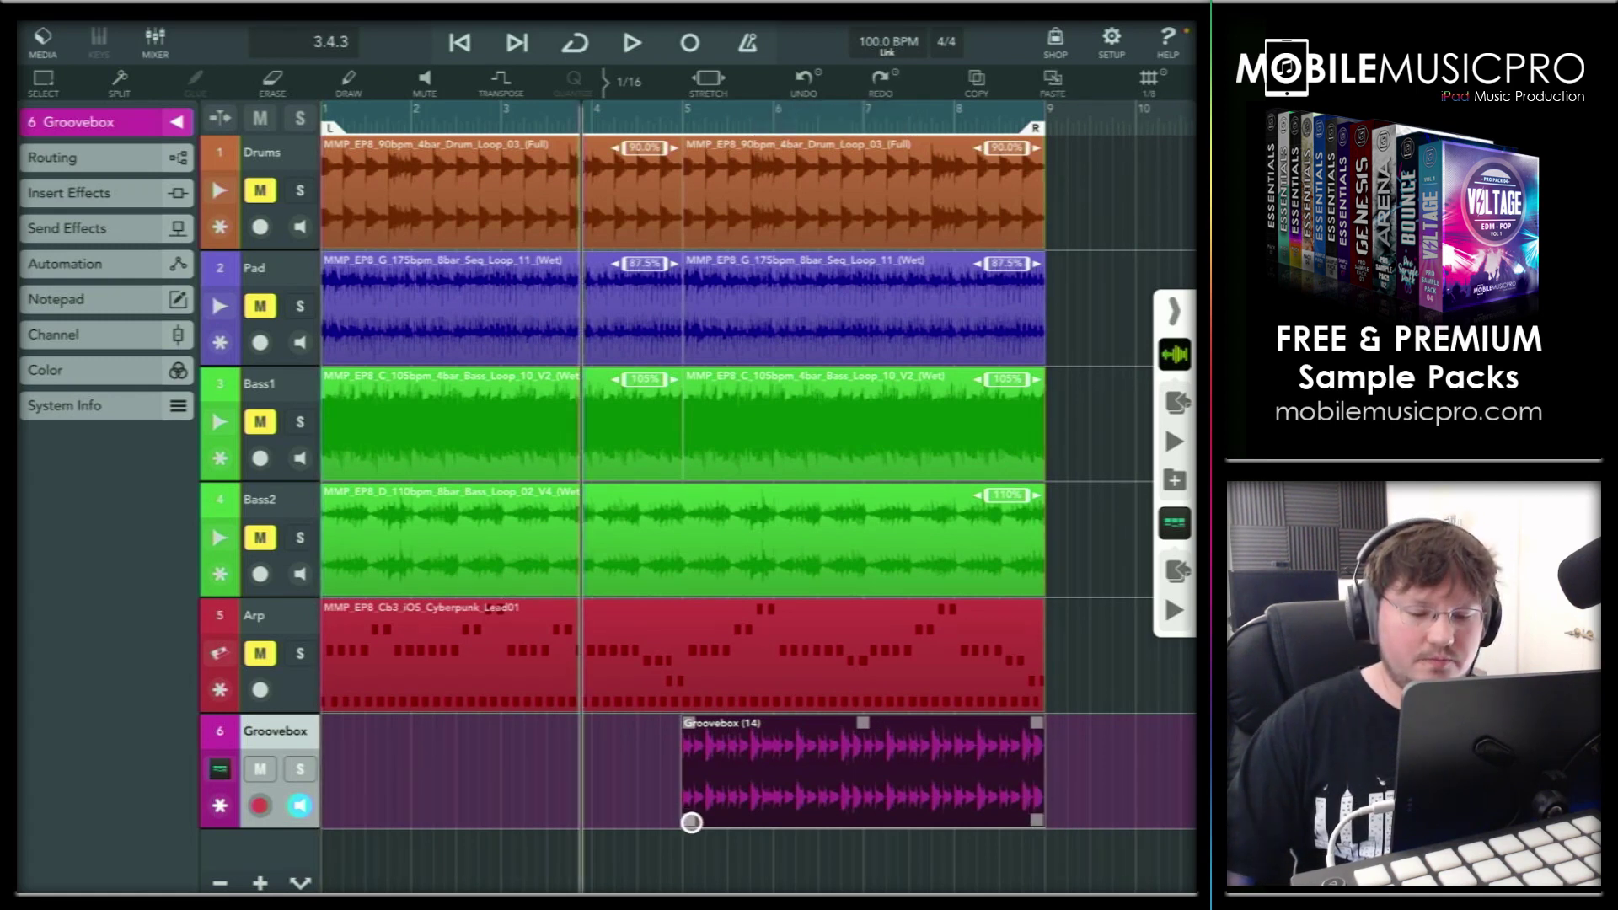
{"action": "left_click_drag", "start_coordinate": [687, 810], "coordinate": [694, 822]}
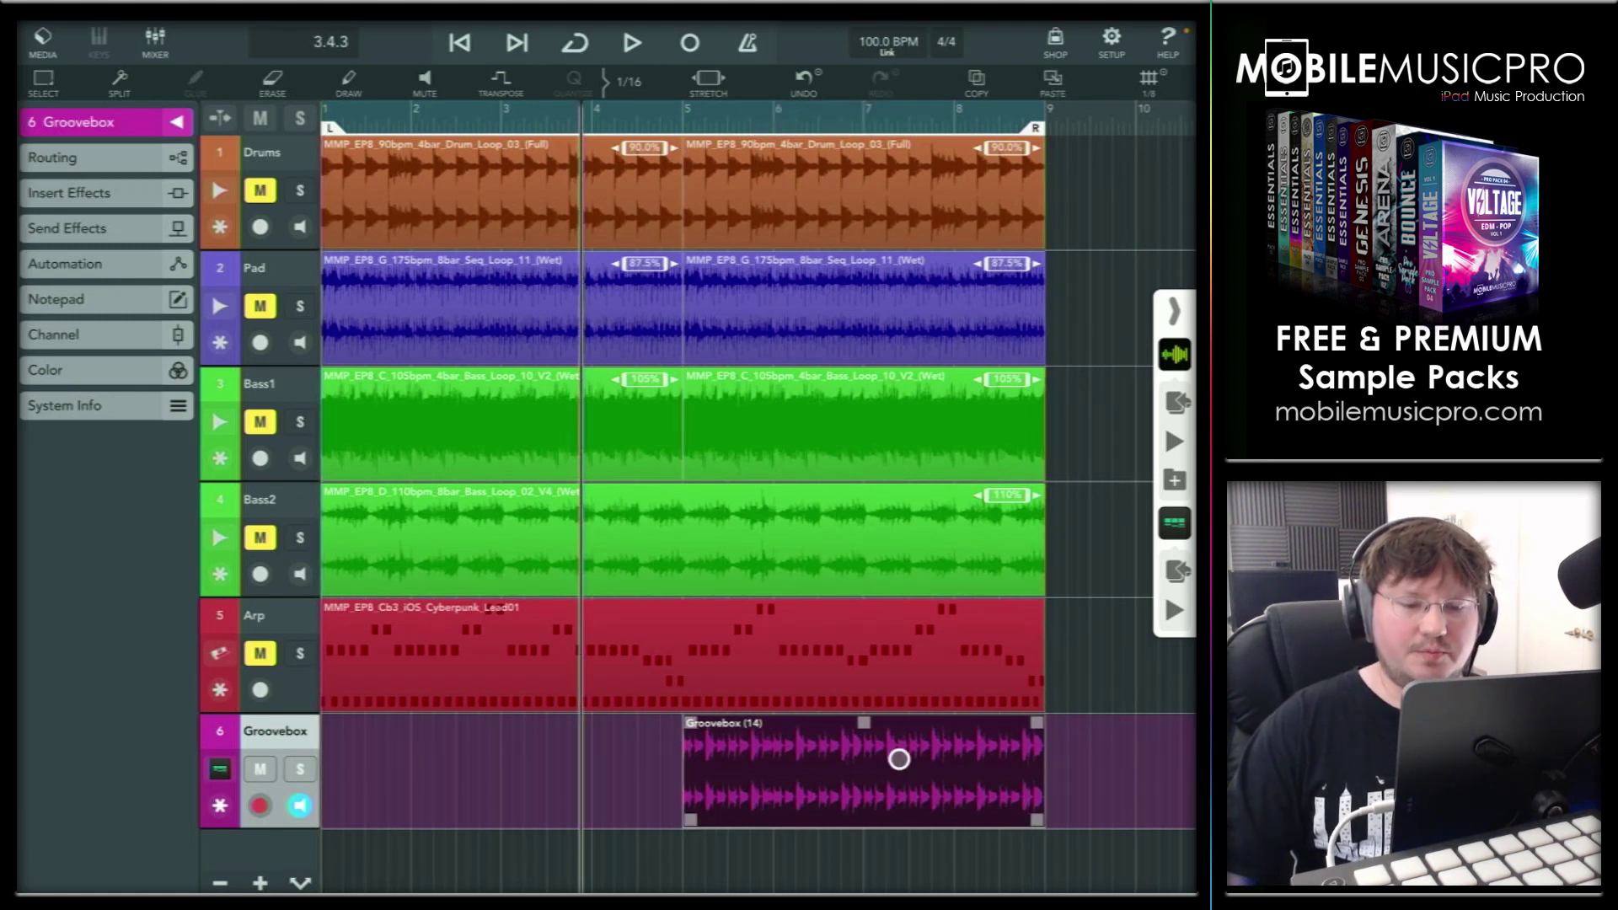
{"action": "left_click_drag", "start_coordinate": [962, 765], "coordinate": [442, 761]}
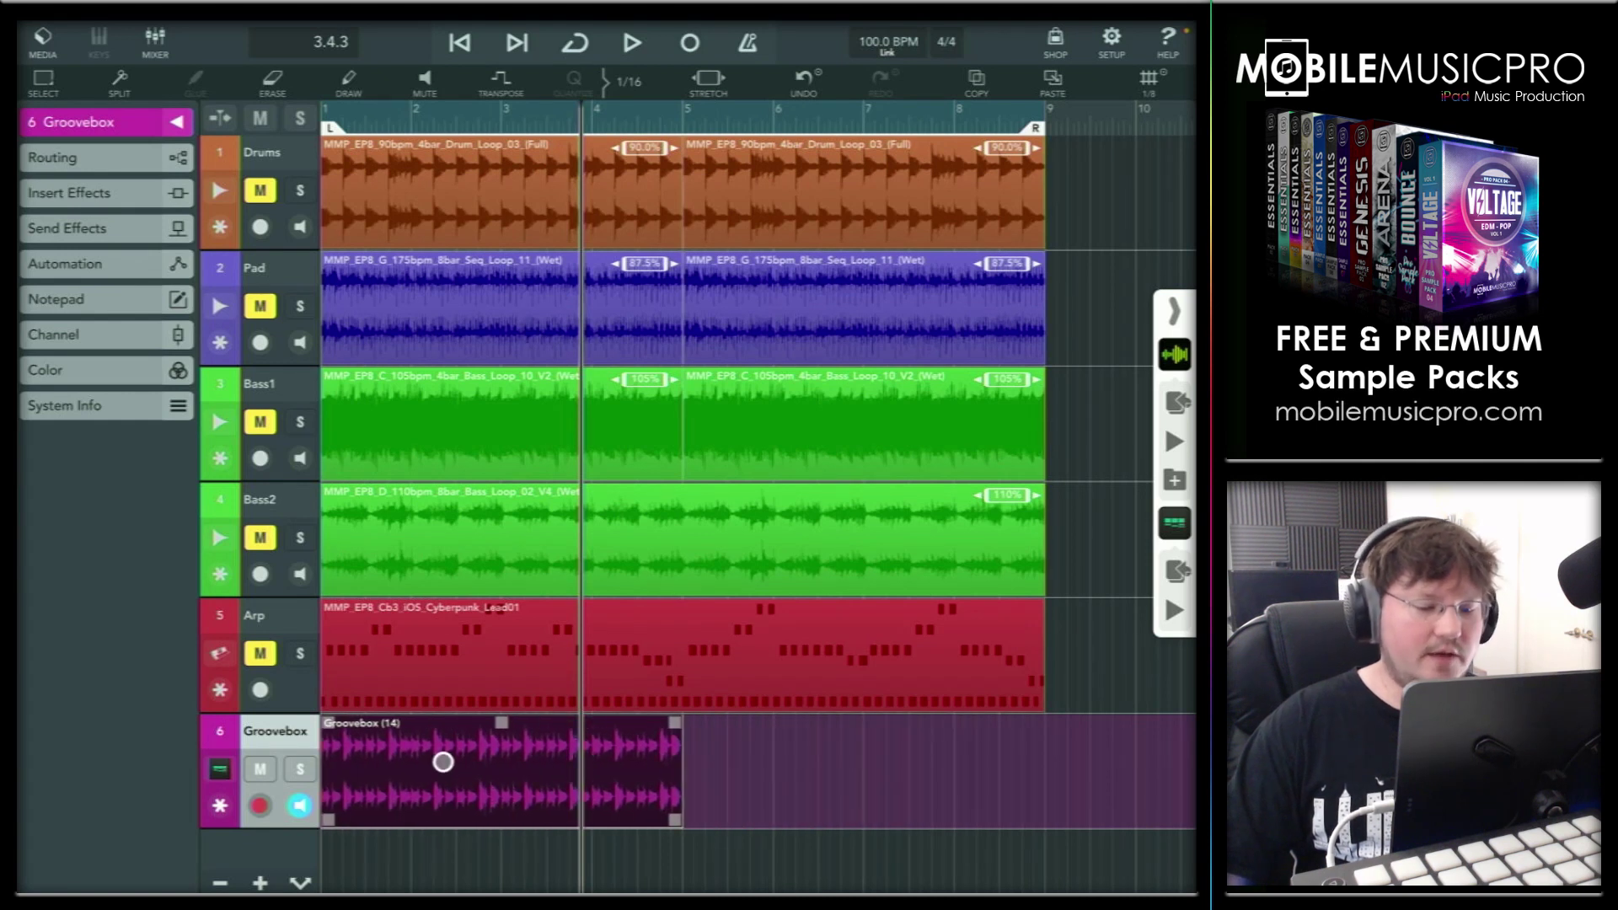
Copy the Groovebox region and paste a duplicate at bar 5
{"action": "left_click", "coordinate": [971, 88]}
{"action": "left_click", "coordinate": [1052, 83]}
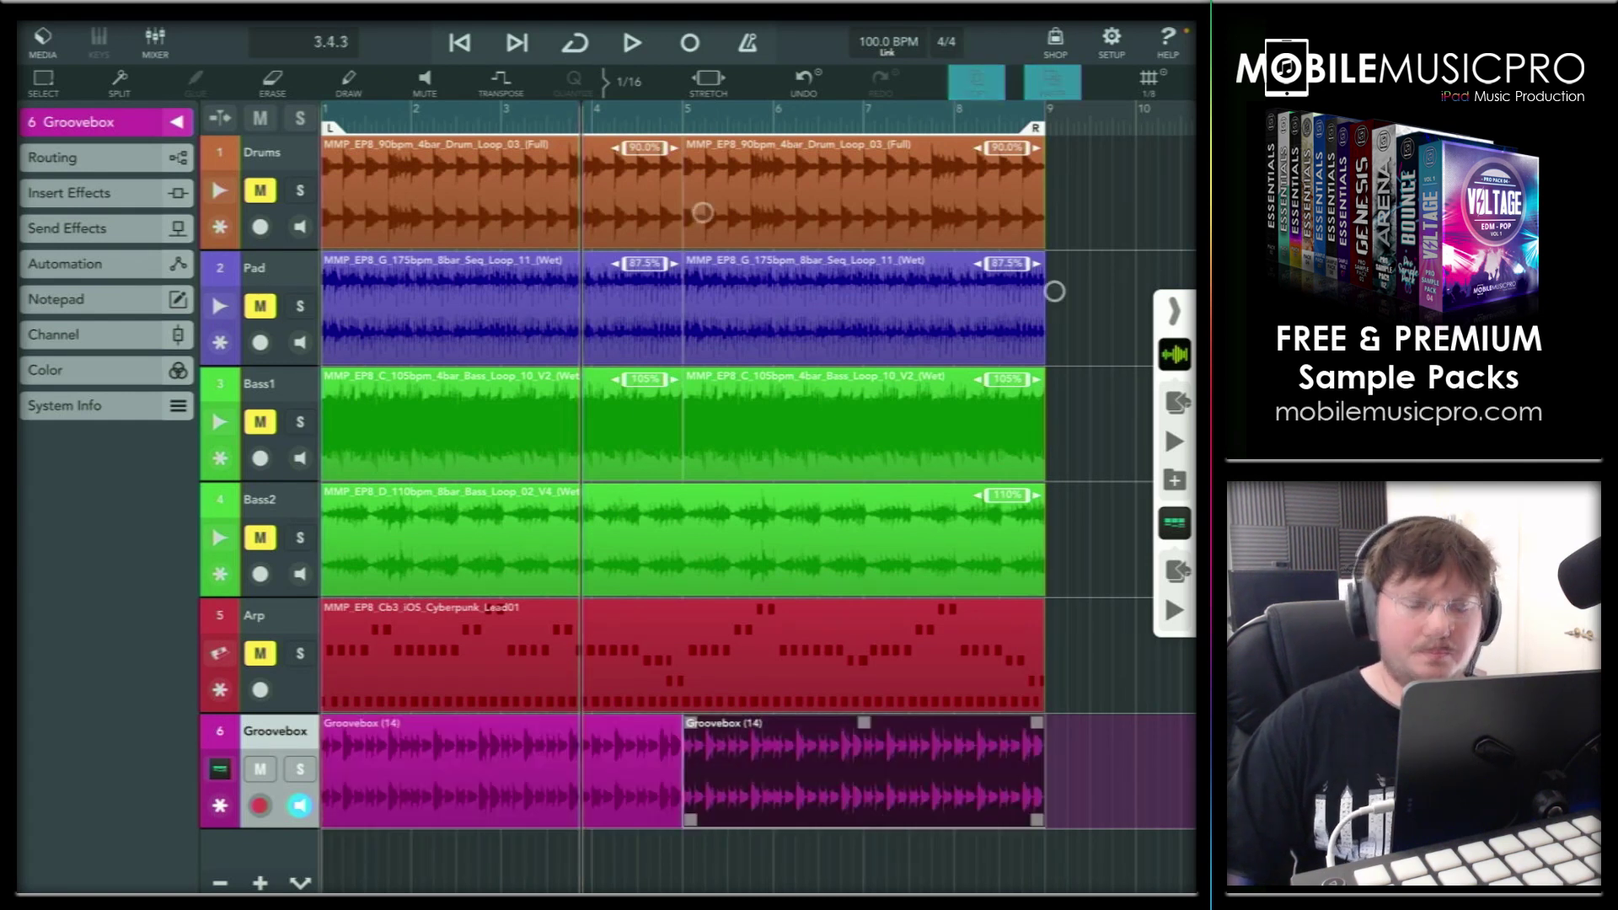
{"action": "left_click", "coordinate": [702, 213]}
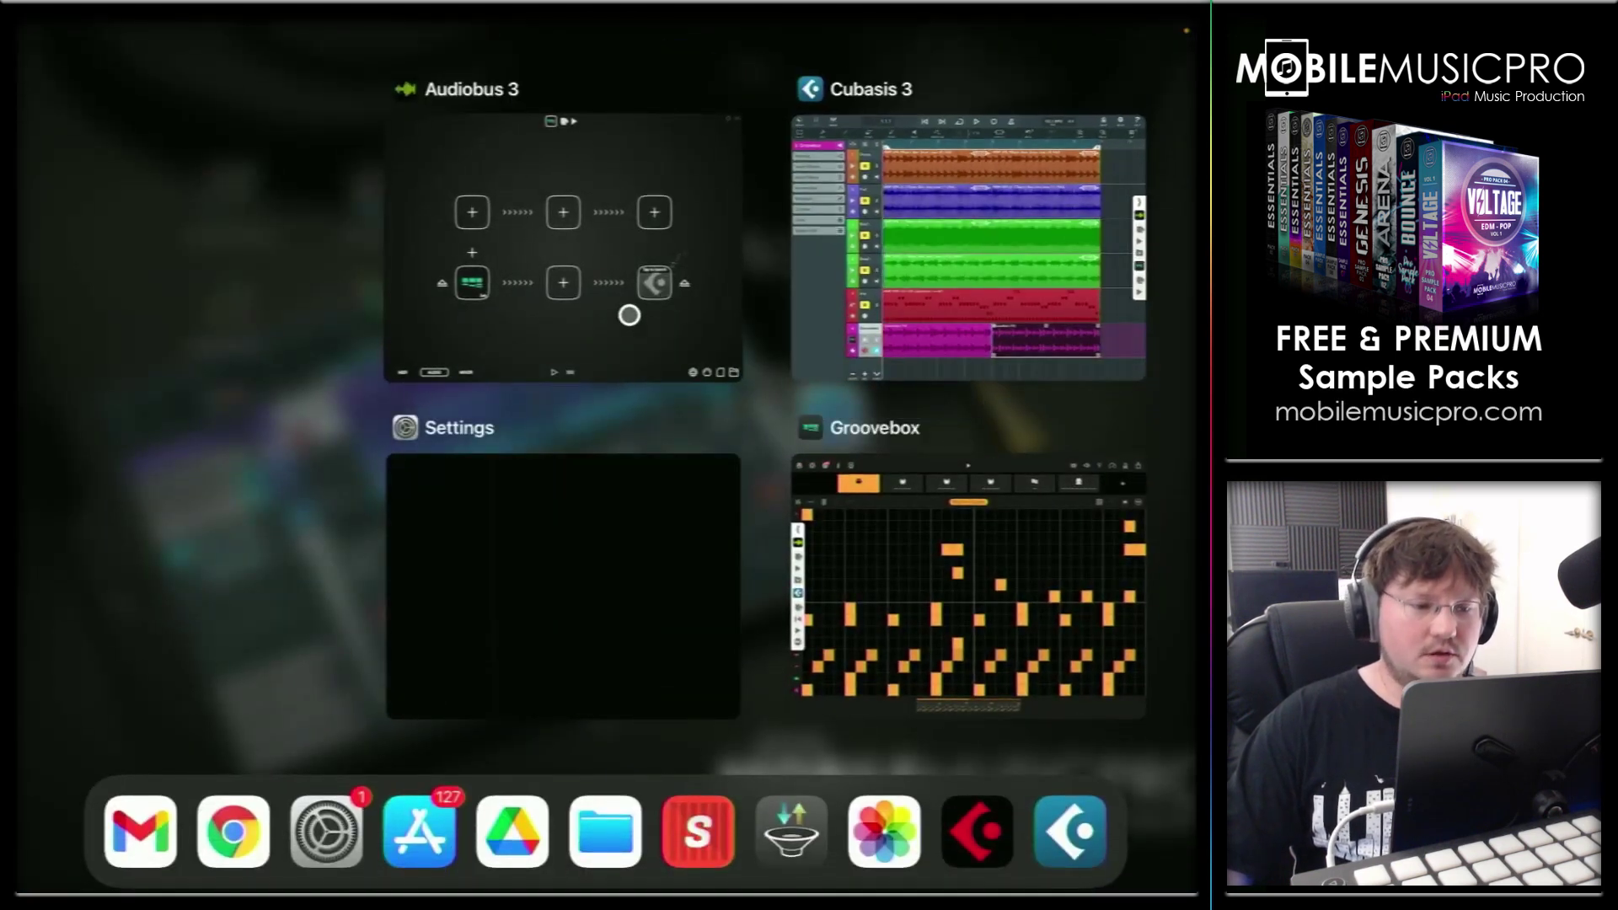
In Audiobus 3, eject Groovebox from the input slot and close the Groovebox app
{"action": "left_click", "coordinate": [625, 315]}
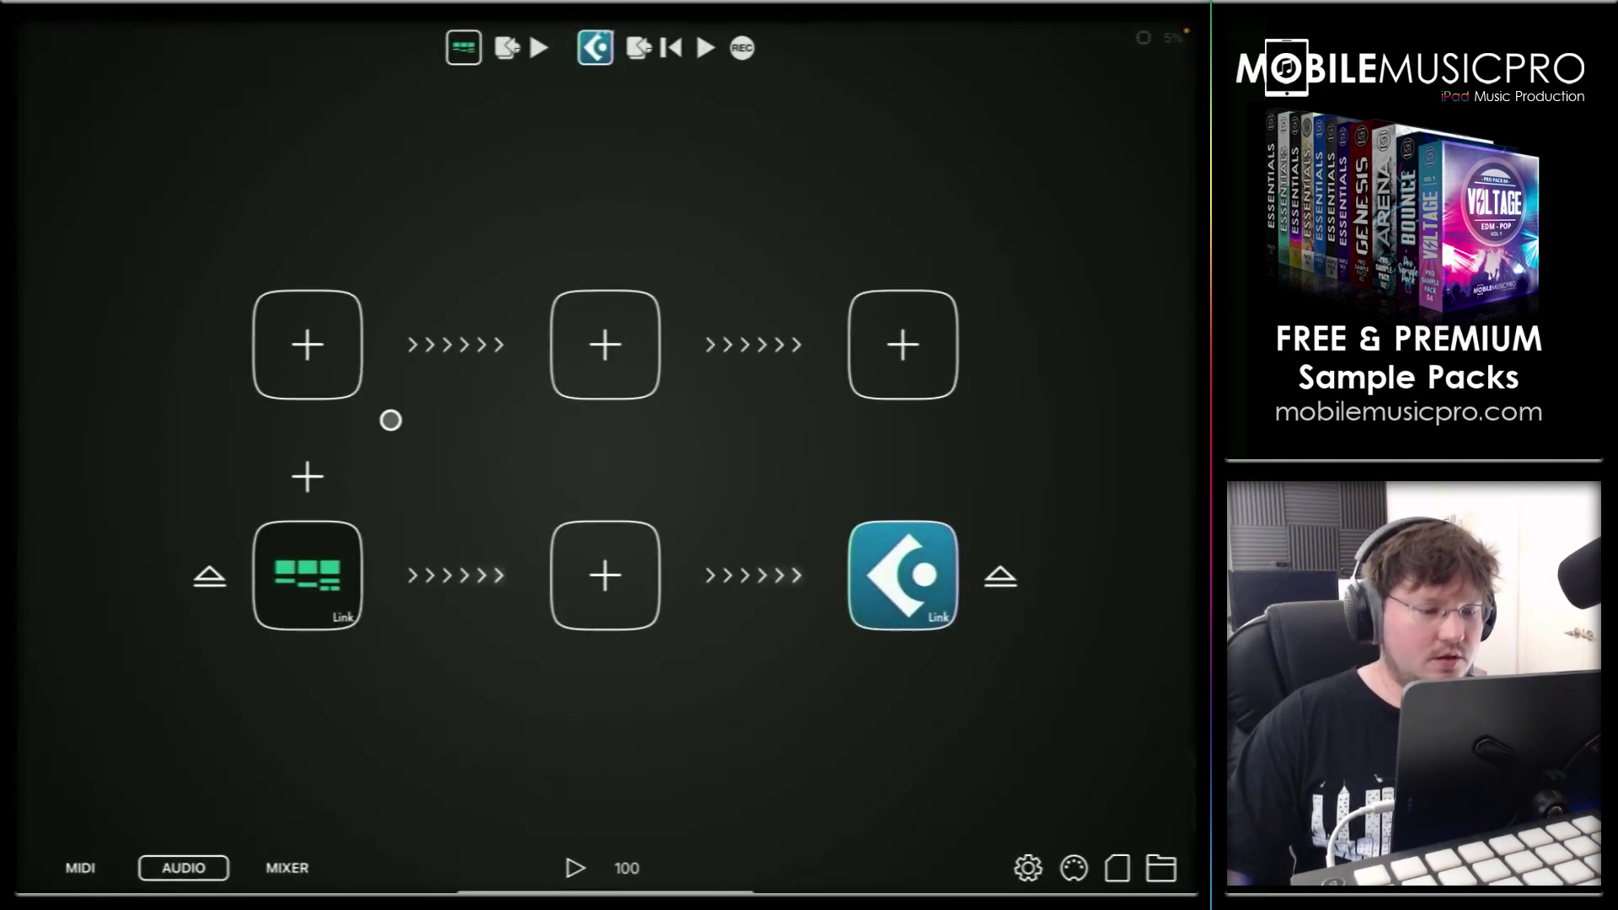
{"action": "left_click", "coordinate": [208, 577]}
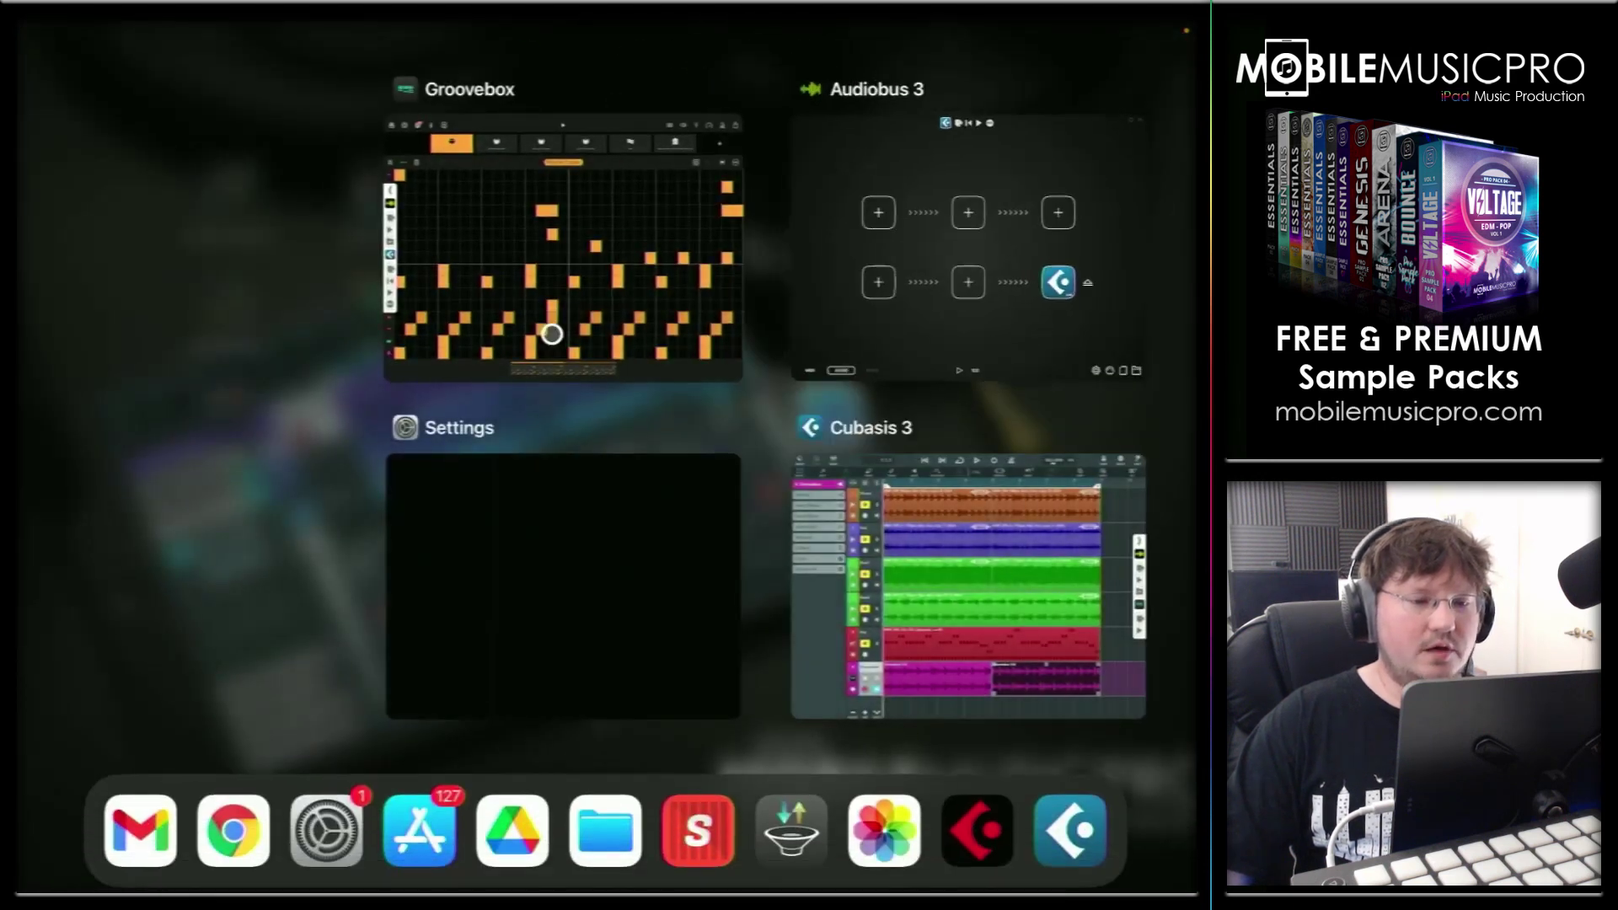
{"action": "left_click_drag", "start_coordinate": [541, 336], "coordinate": [624, 216]}
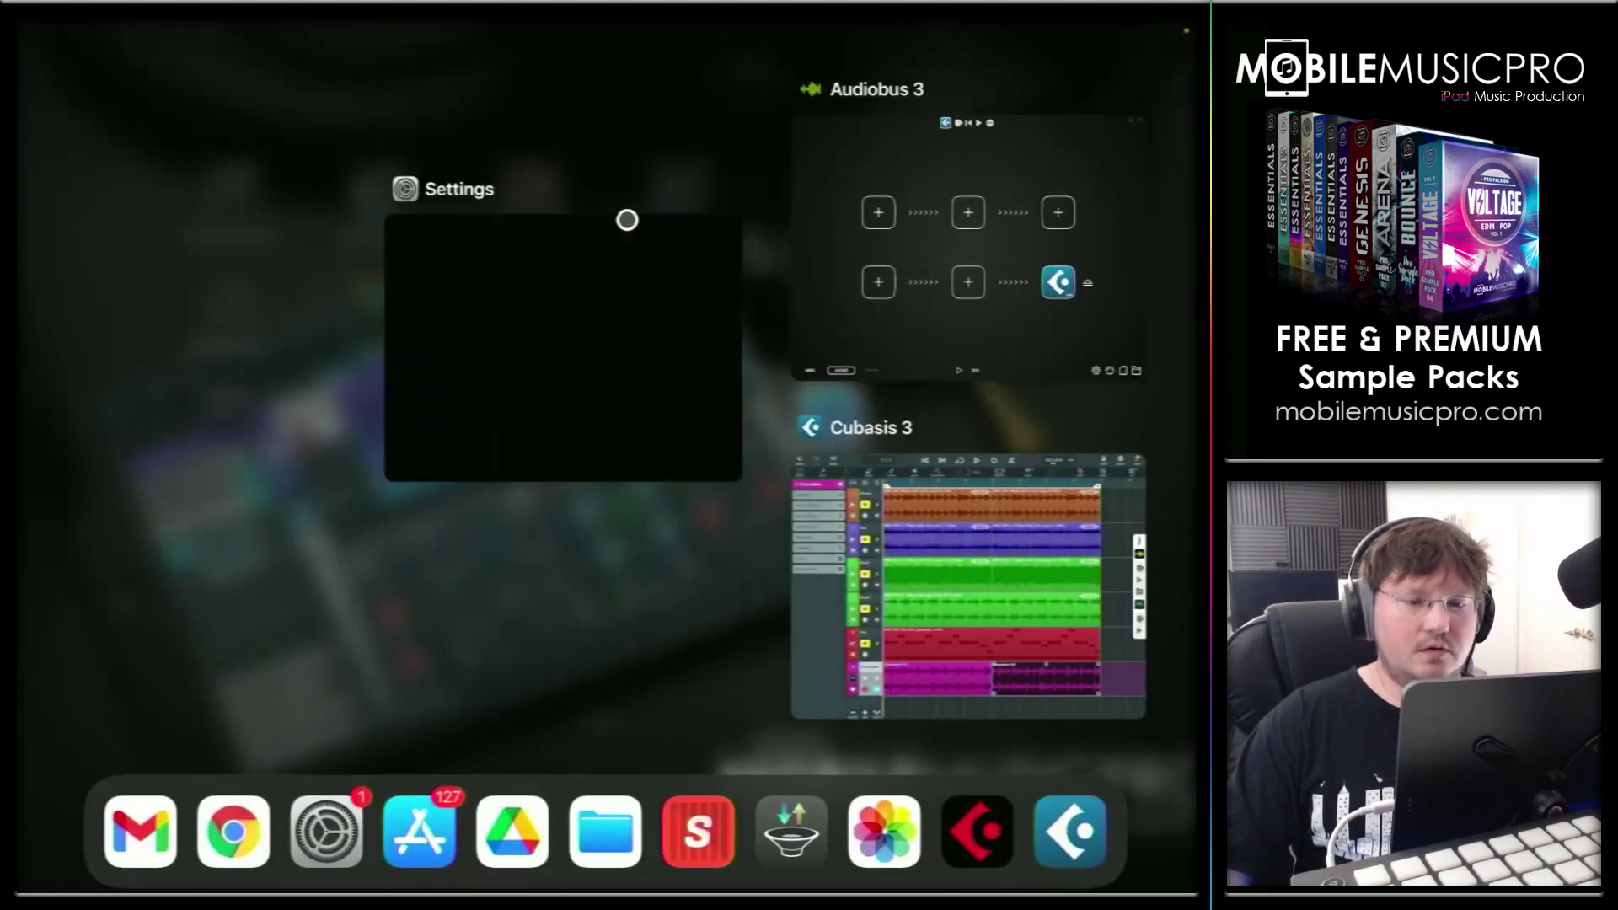
{"action": "left_click", "coordinate": [844, 322]}
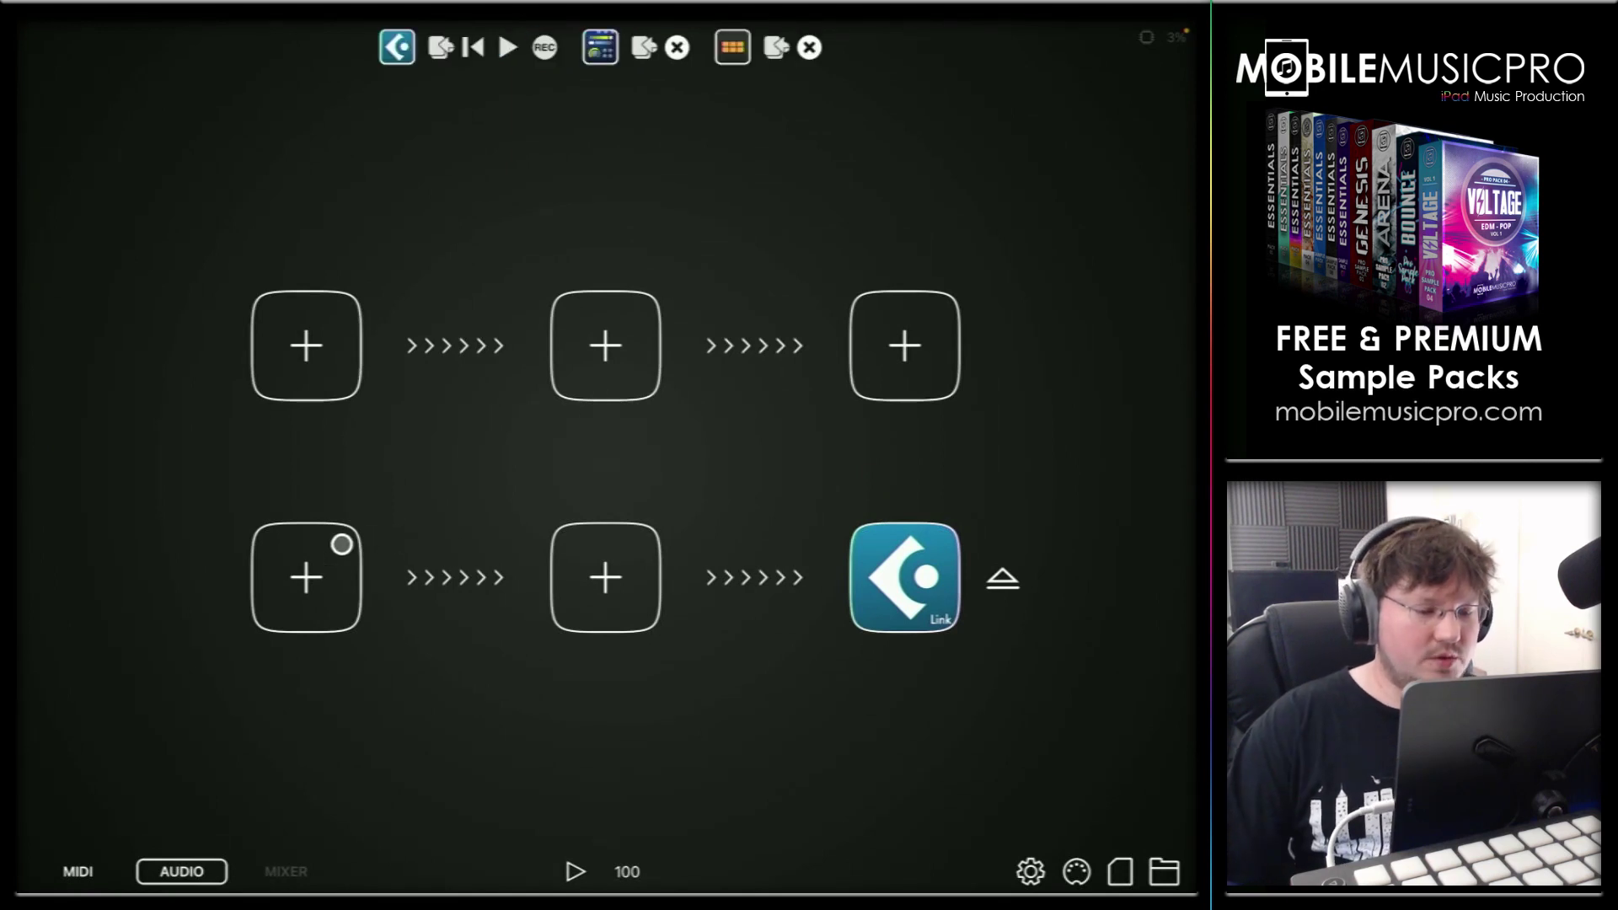
Load Gadget 2 as the Audiobus audio input and return to Cubasis 3
{"action": "left_click", "coordinate": [334, 561]}
{"action": "left_click_drag", "start_coordinate": [536, 686], "coordinate": [544, 485]}
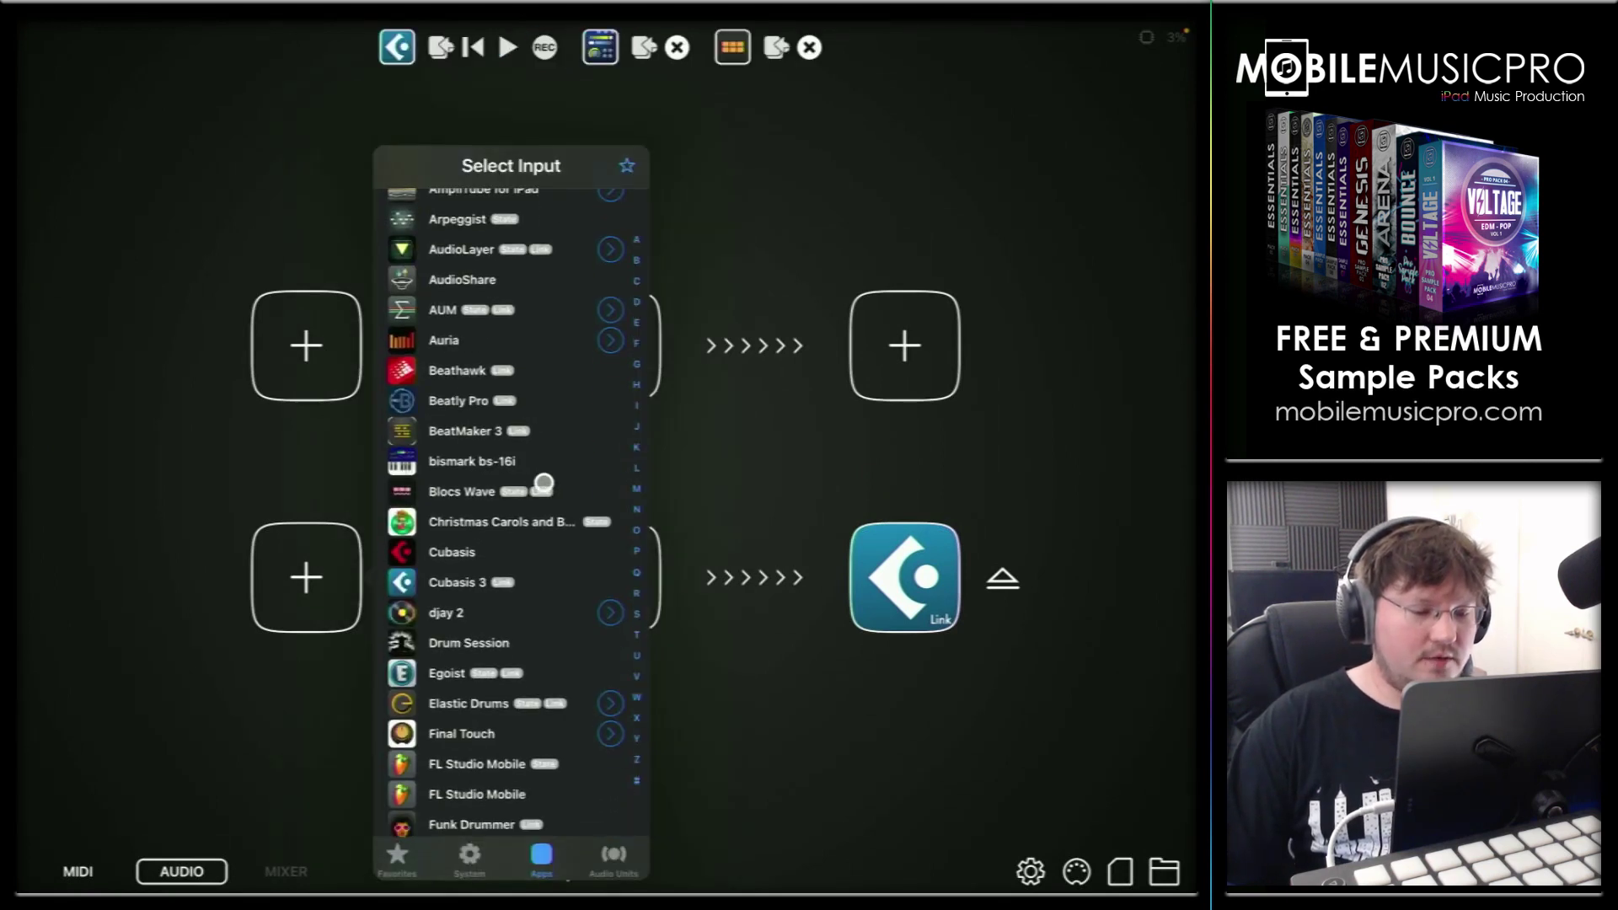
{"action": "left_click_drag", "start_coordinate": [517, 653], "coordinate": [535, 351]}
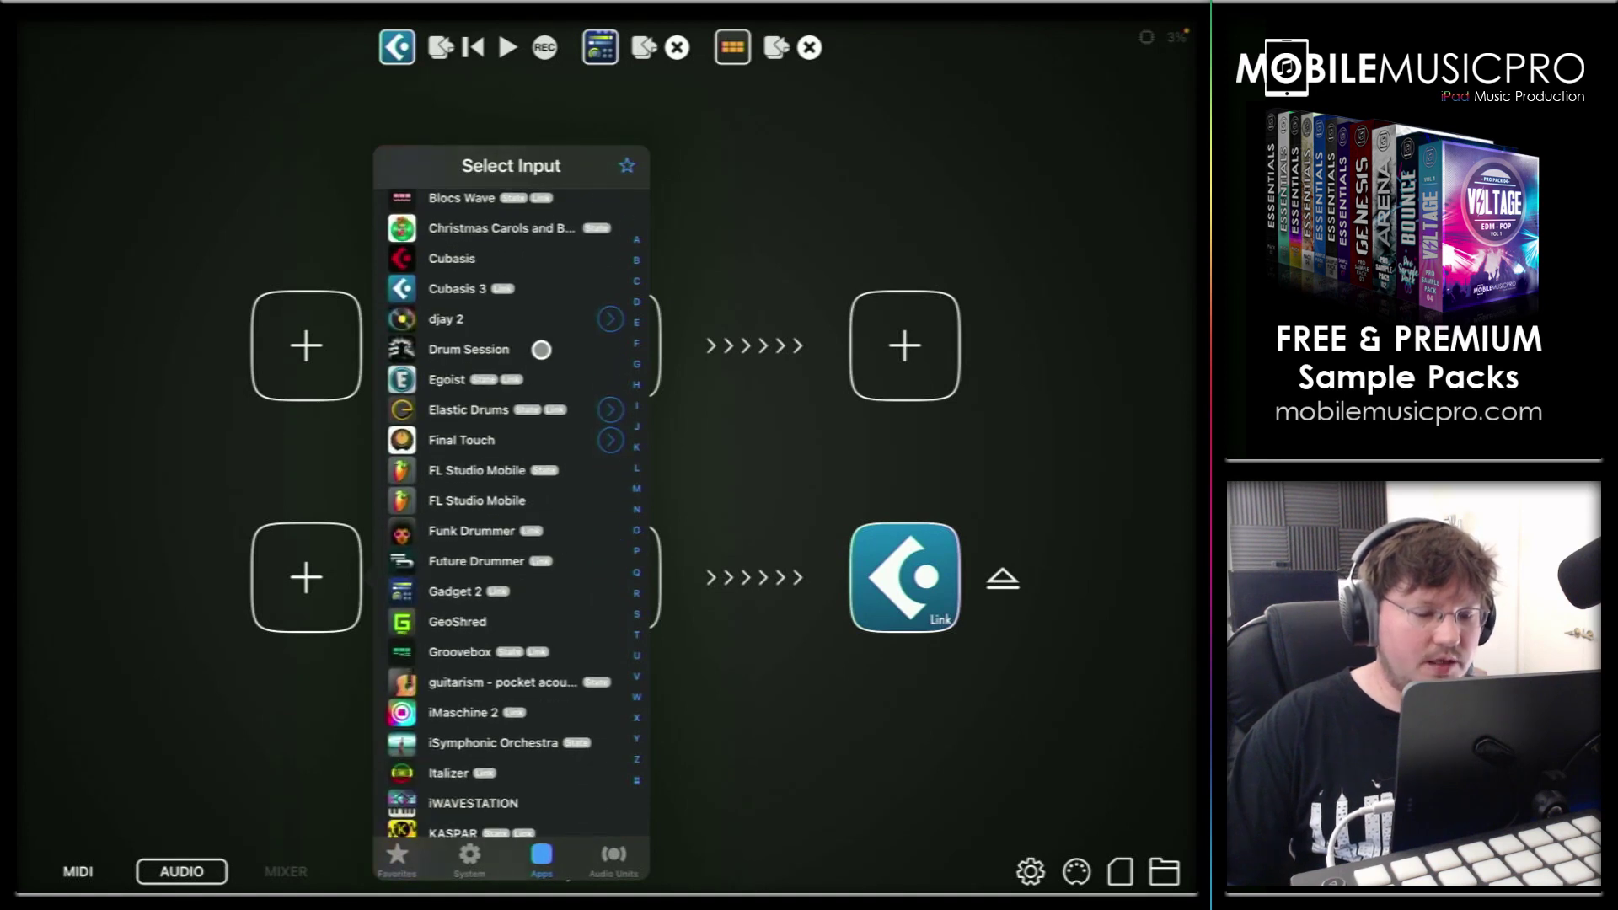
{"action": "left_click", "coordinate": [453, 559]}
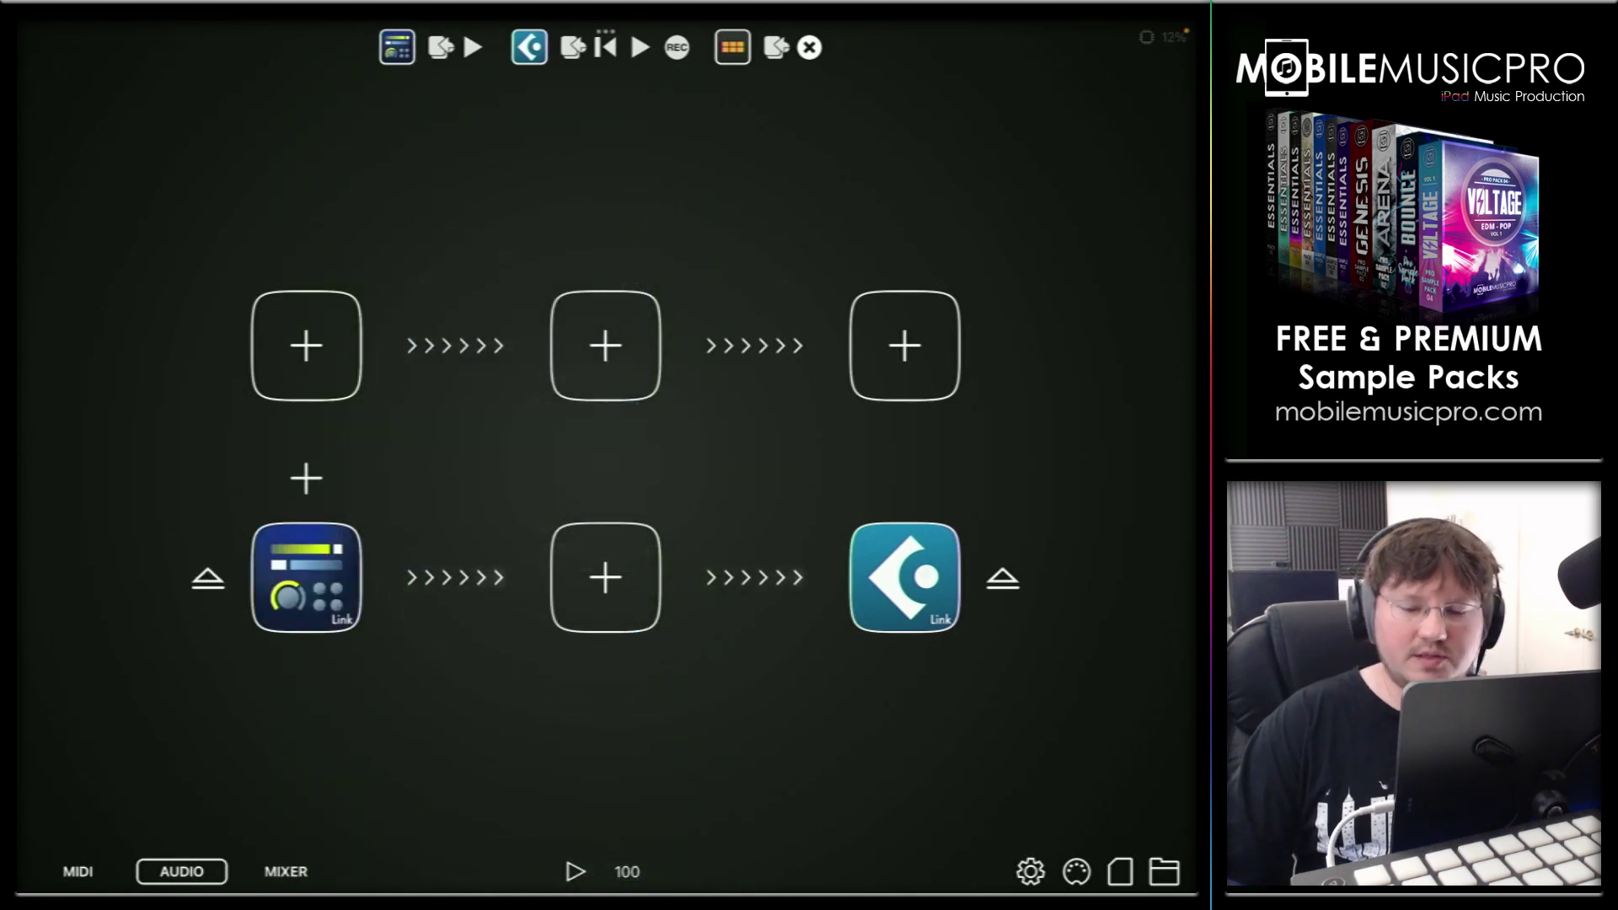
{"action": "left_click", "coordinate": [873, 536]}
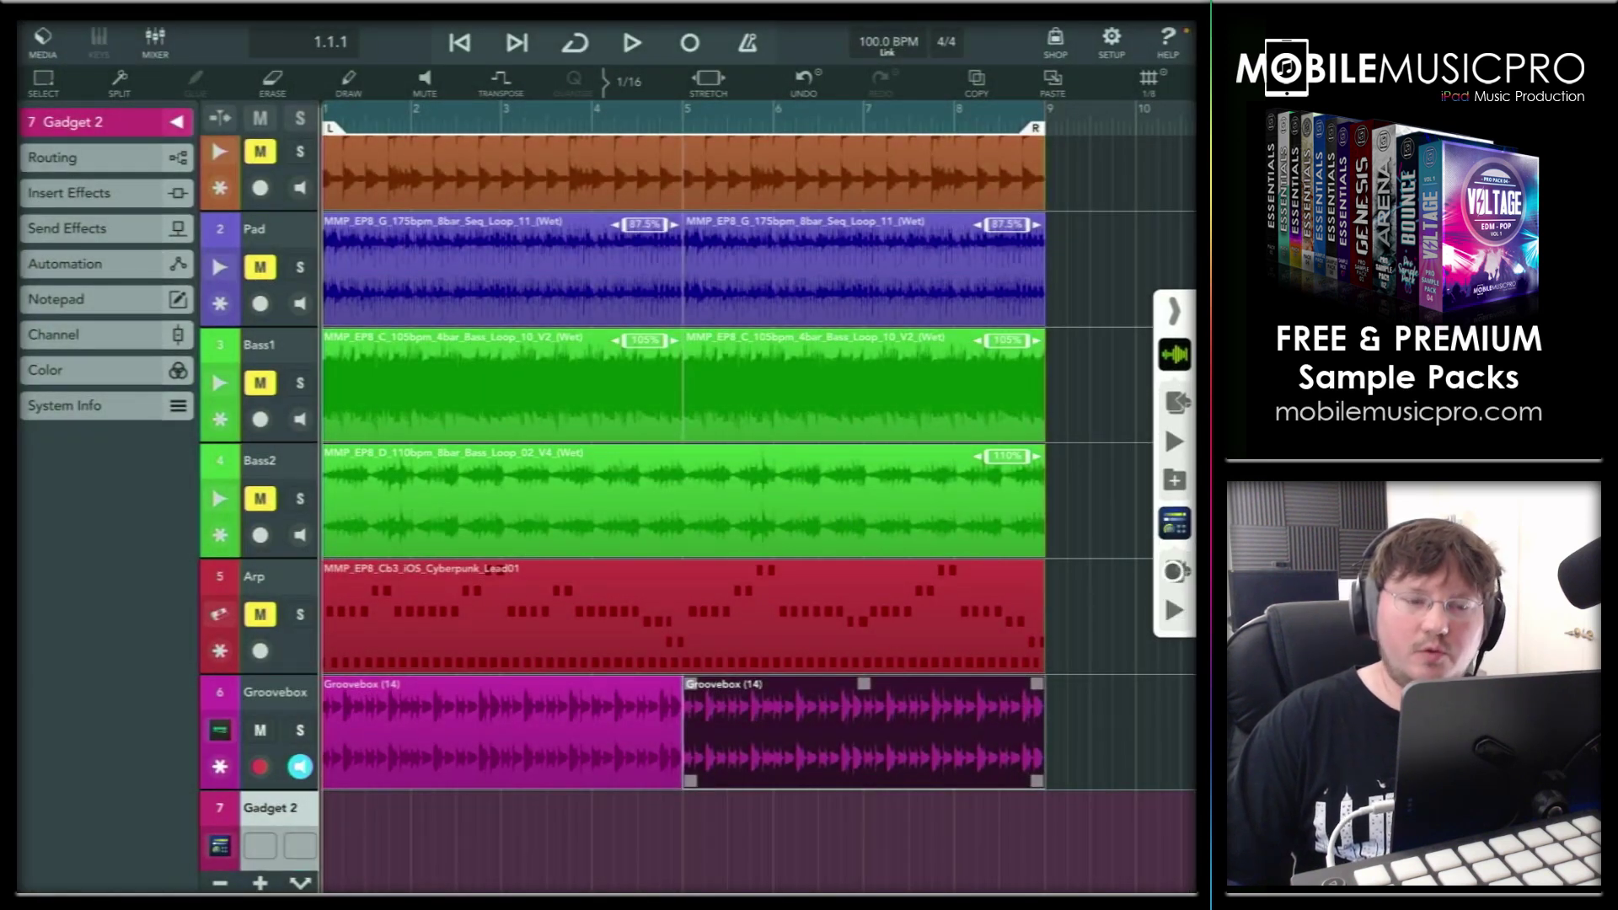
Play the arrangement and record Gadget 2 audio onto its track
{"action": "left_click", "coordinate": [829, 471]}
{"action": "key", "text": "space"}
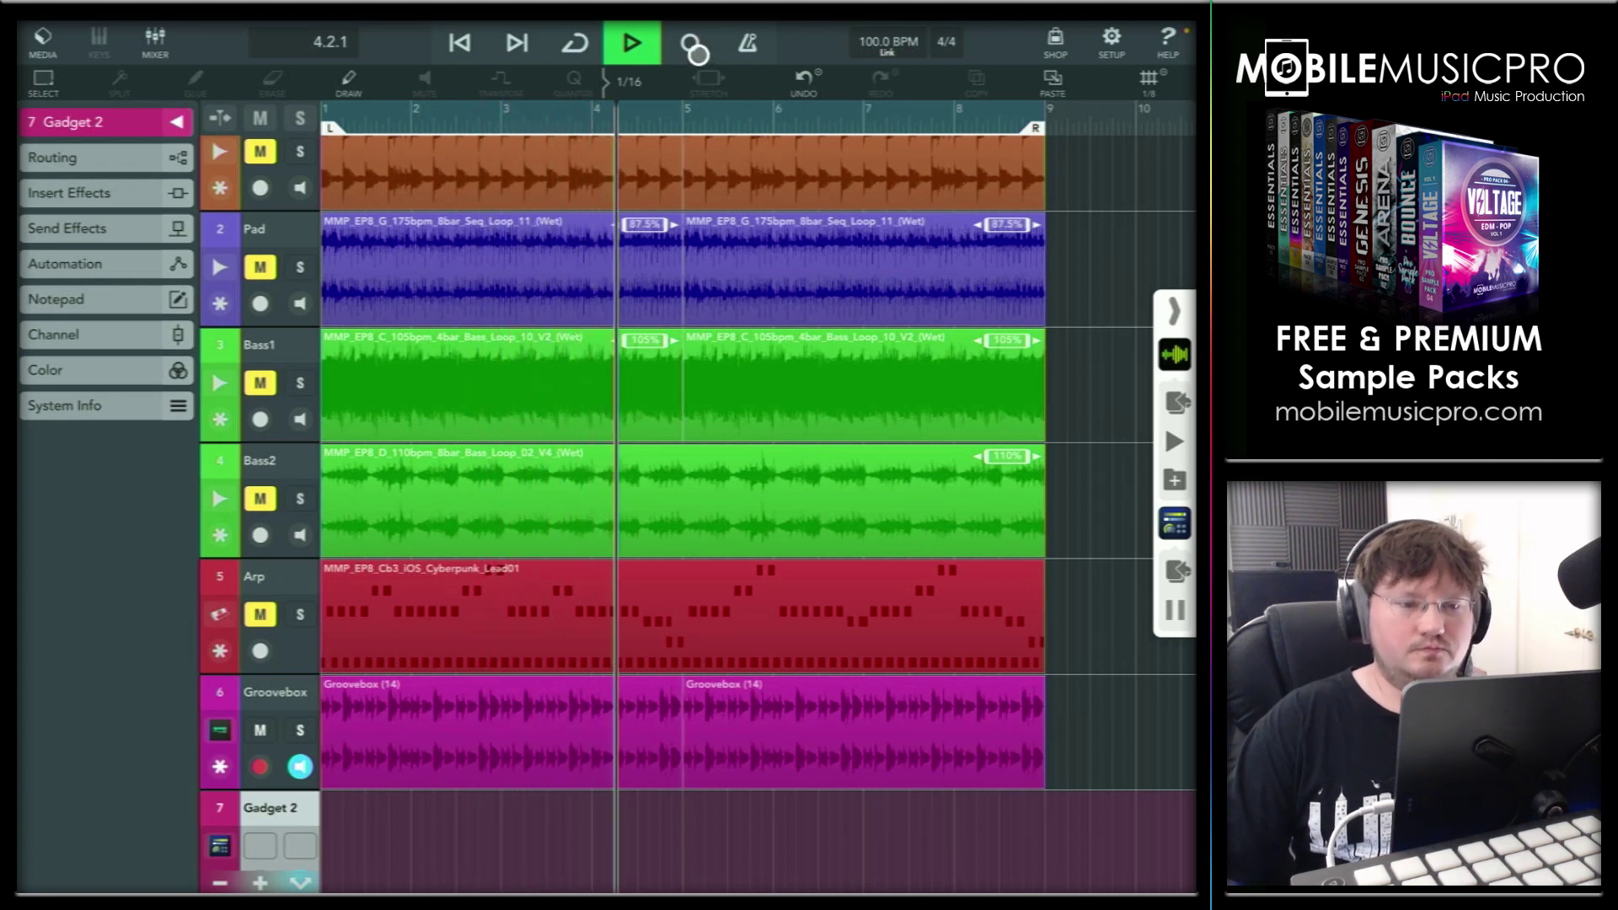
{"action": "left_click", "coordinate": [691, 43]}
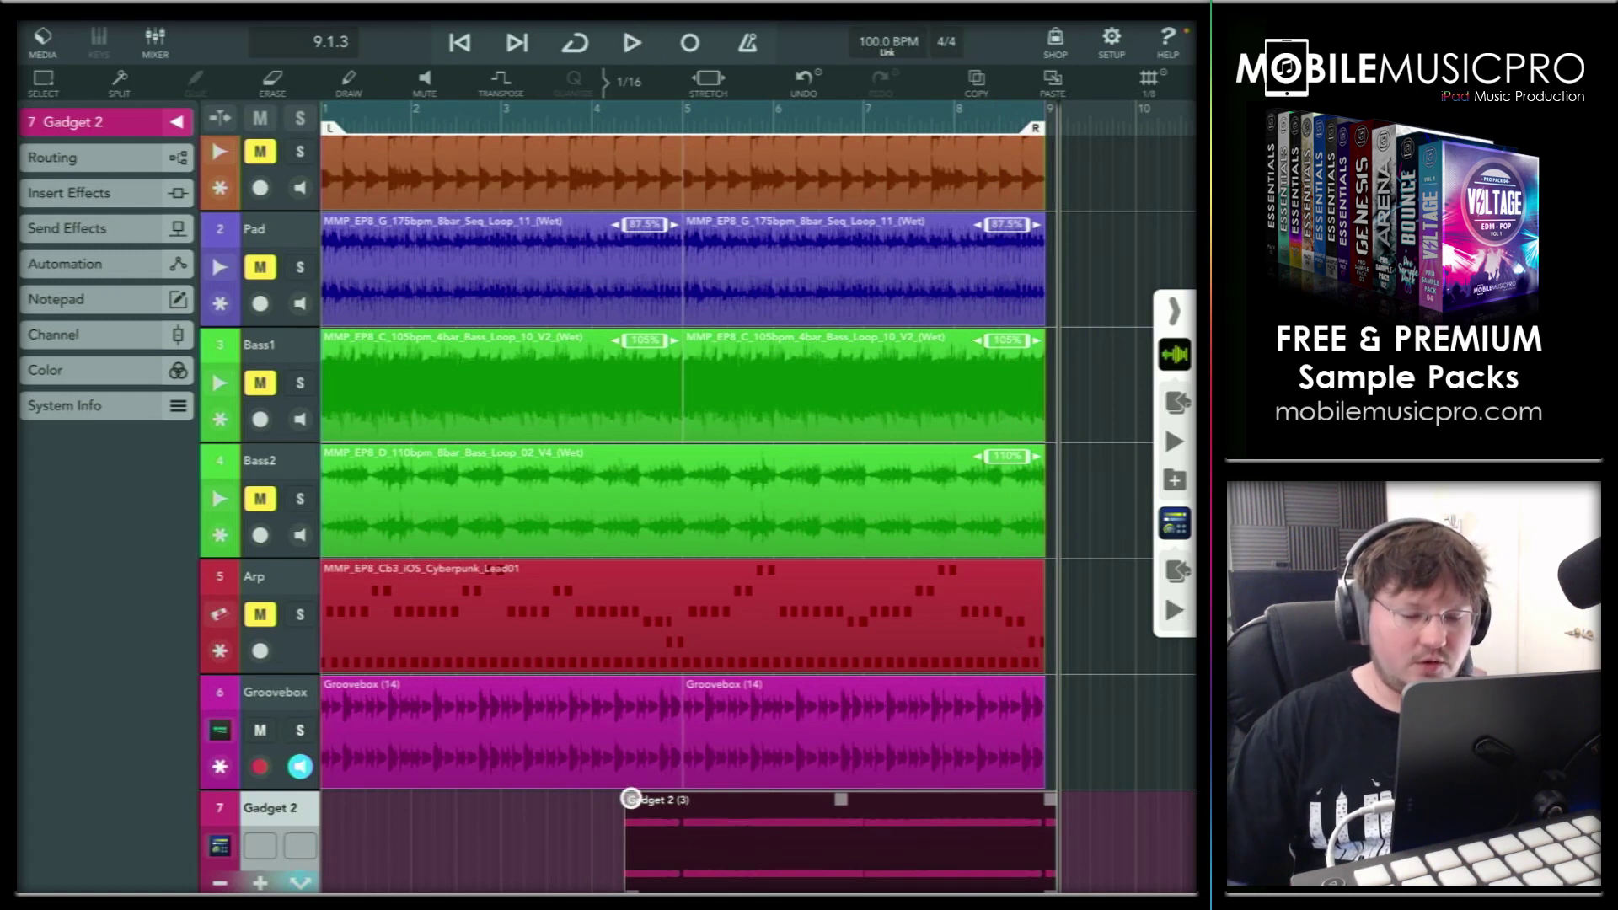
Move and trim the Gadget 2 region to four bars, then paste a duplicate so bars 1–9 are filled
{"action": "left_click", "coordinate": [630, 847]}
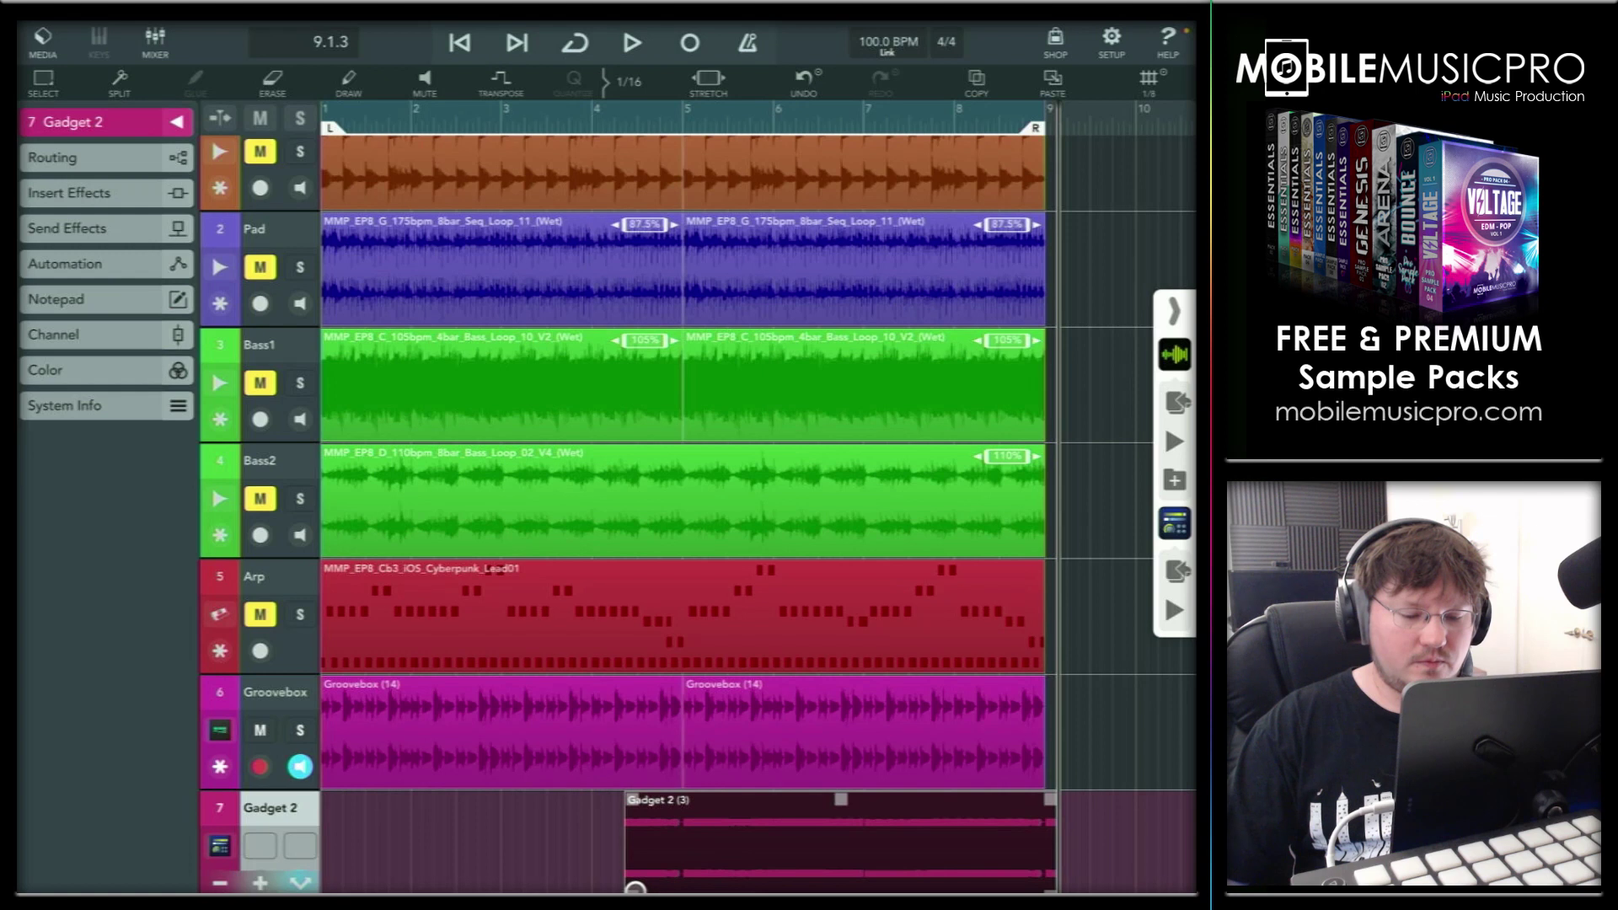
{"action": "left_click_drag", "start_coordinate": [635, 889], "coordinate": [787, 851]}
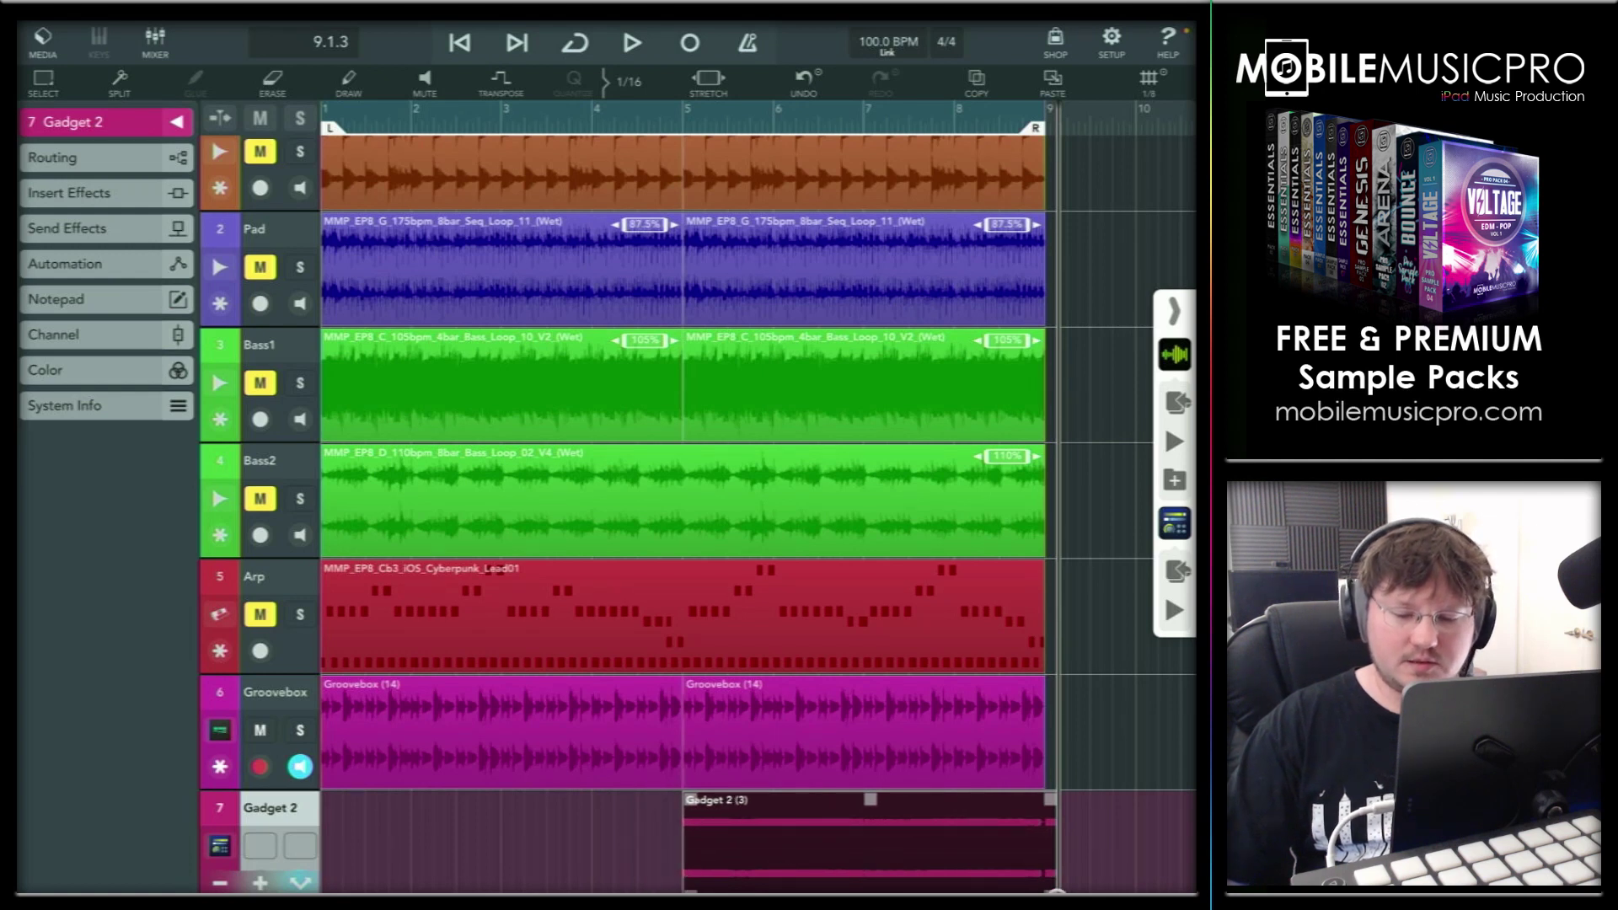
{"action": "left_click_drag", "start_coordinate": [1049, 894], "coordinate": [496, 800]}
{"action": "left_click", "coordinate": [455, 121]}
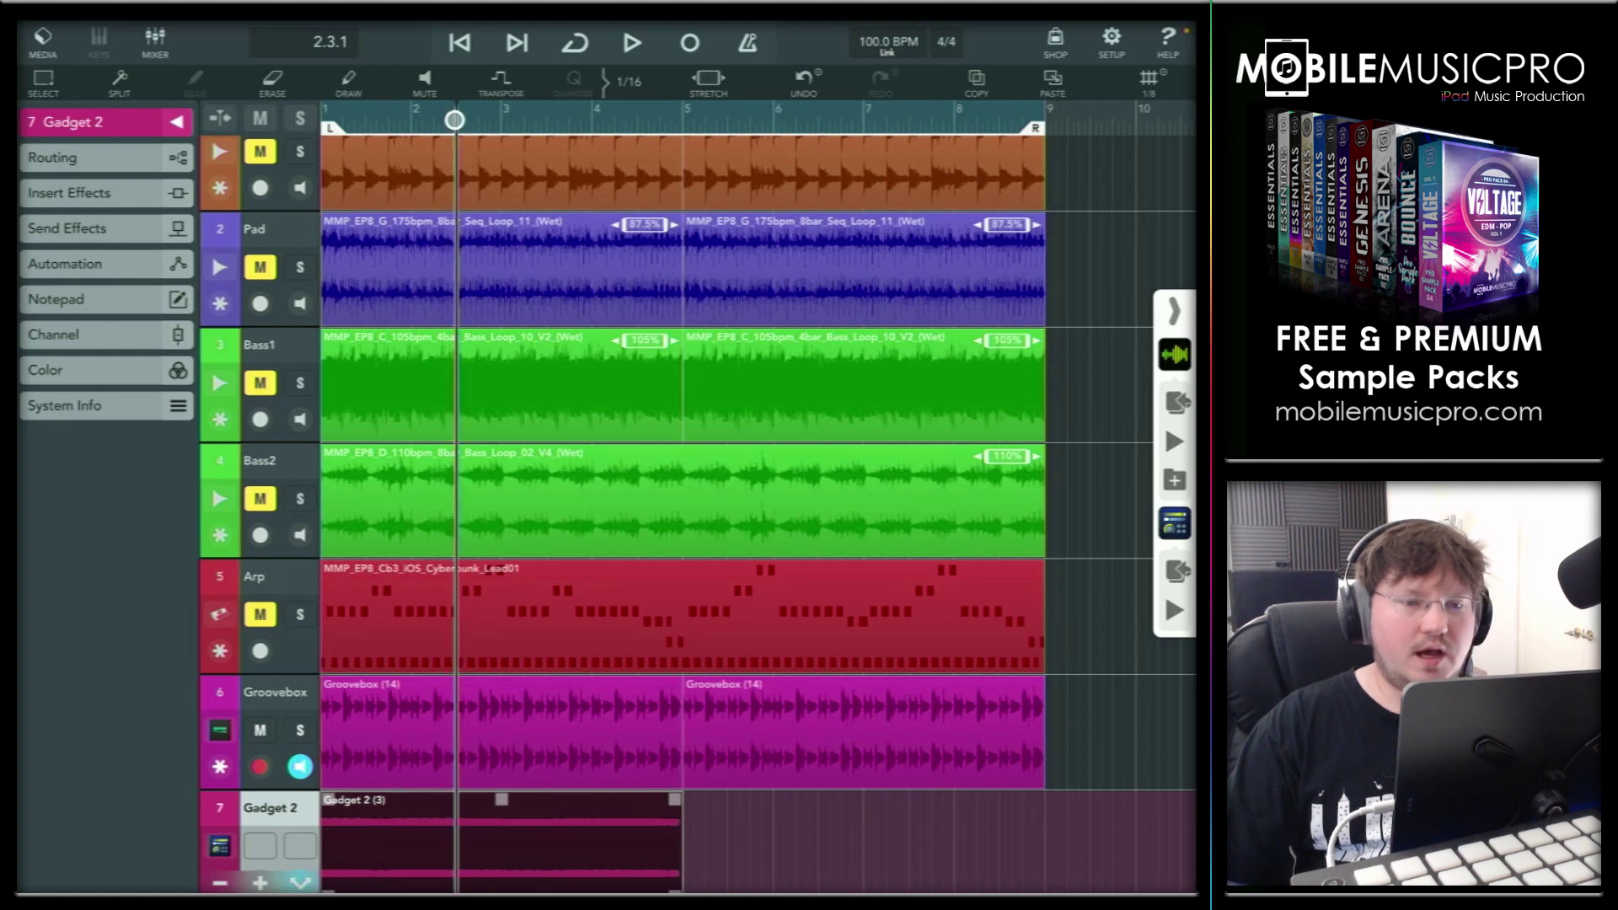
{"action": "left_click", "coordinate": [1053, 81]}
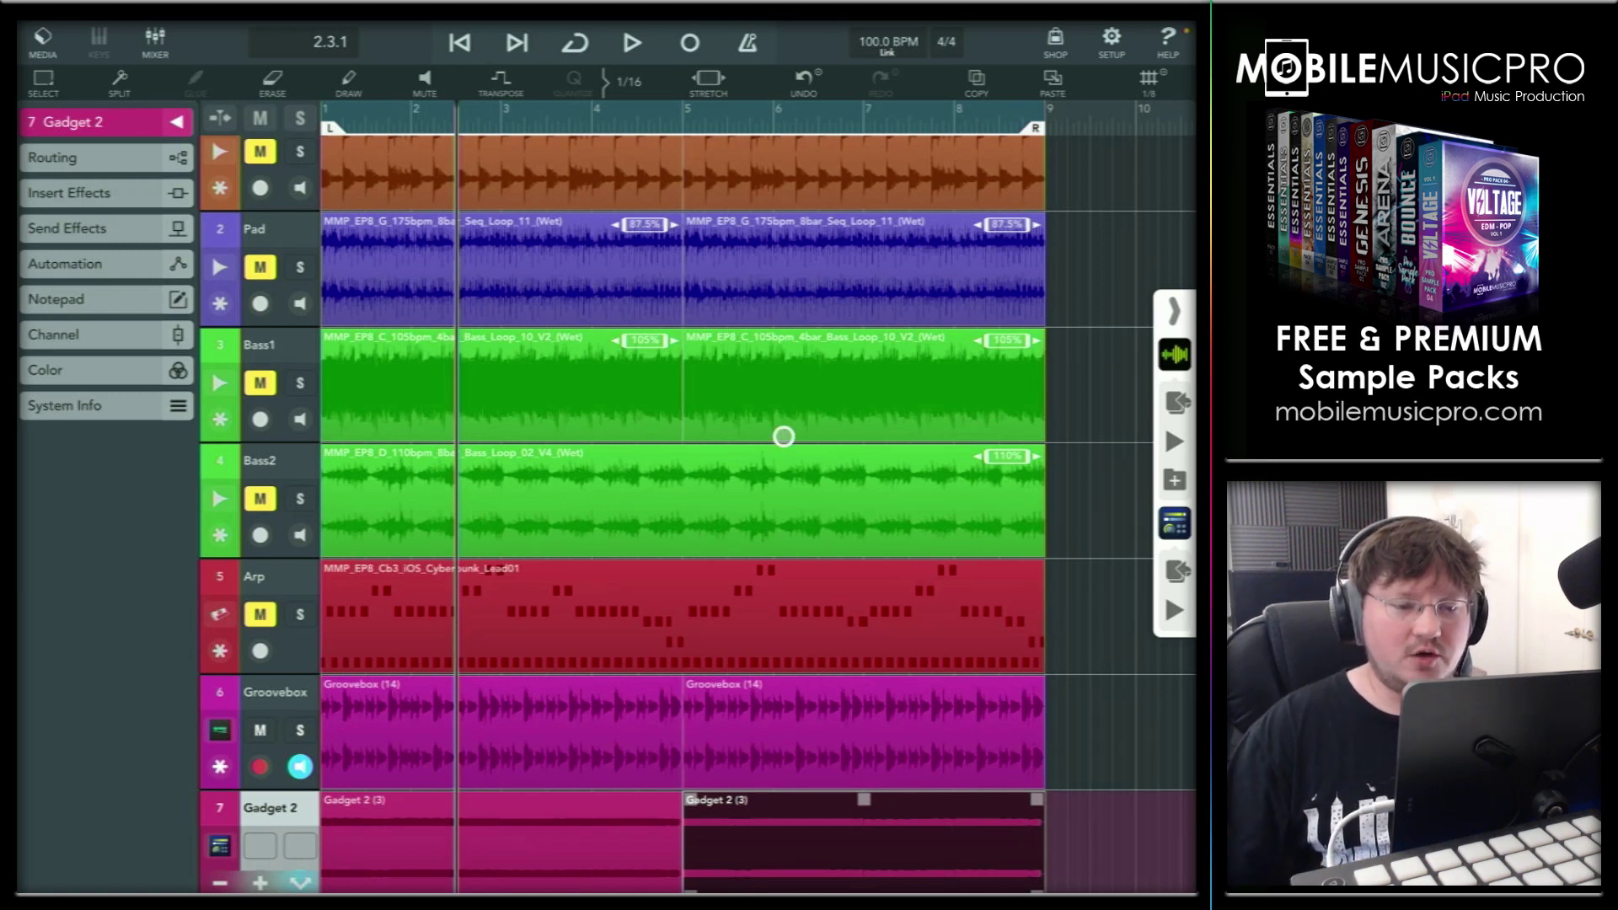
In Audiobus 3, eject Gadget 2 from the input slot and close the Gadget 2 app
{"action": "key", "text": "super+Up"}
{"action": "left_click", "coordinate": [500, 341]}
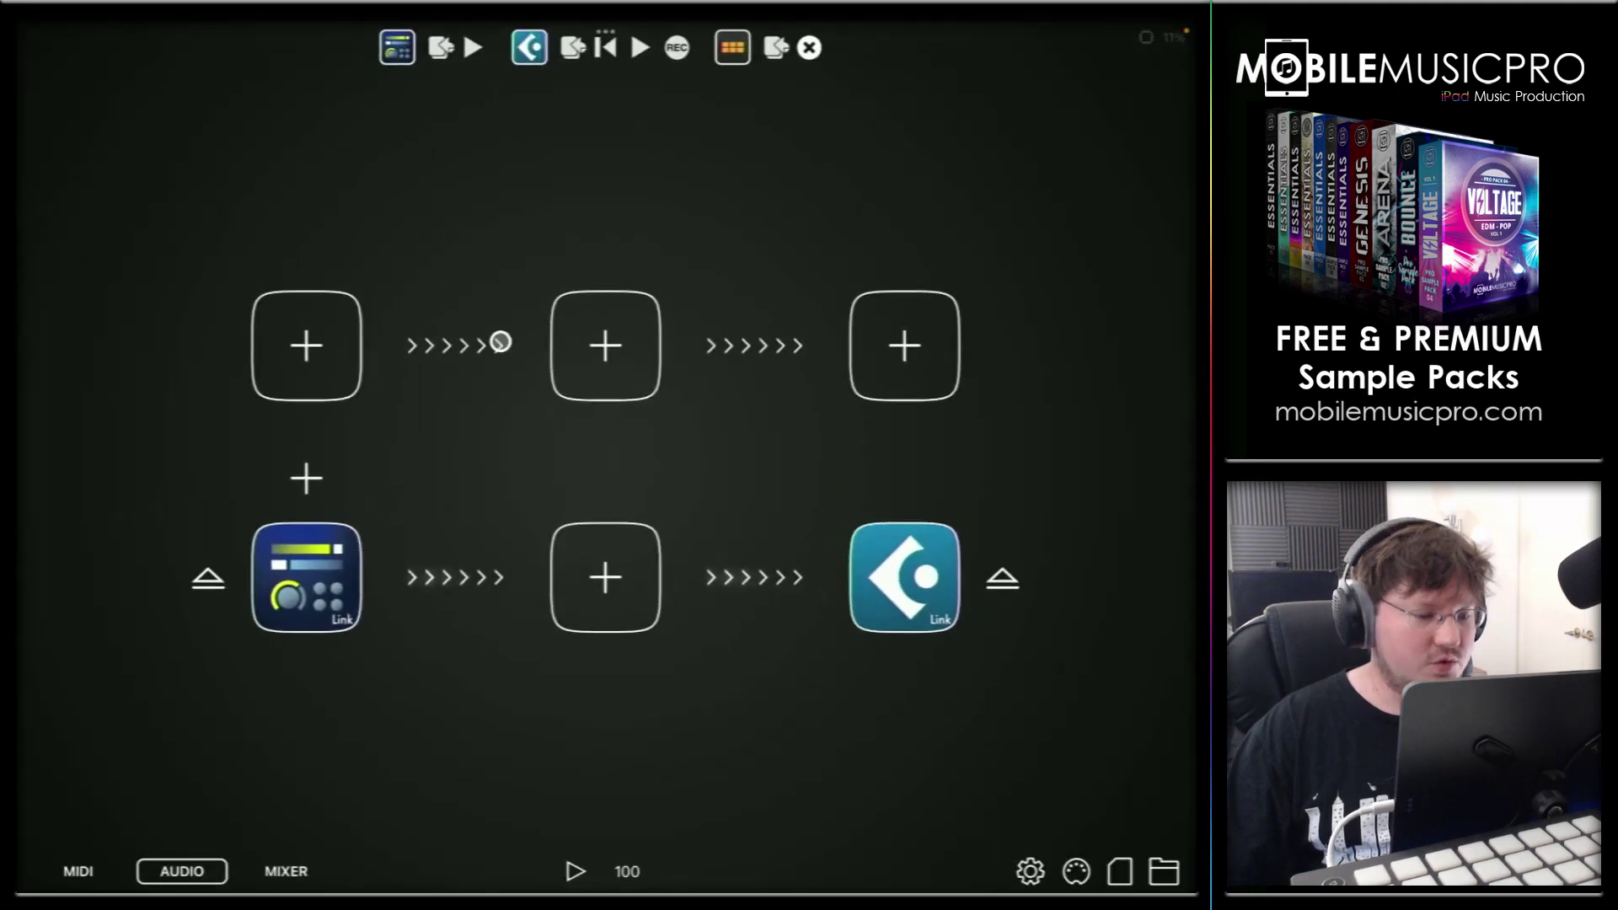
{"action": "left_click", "coordinate": [210, 577]}
{"action": "key", "text": "super+Up"}
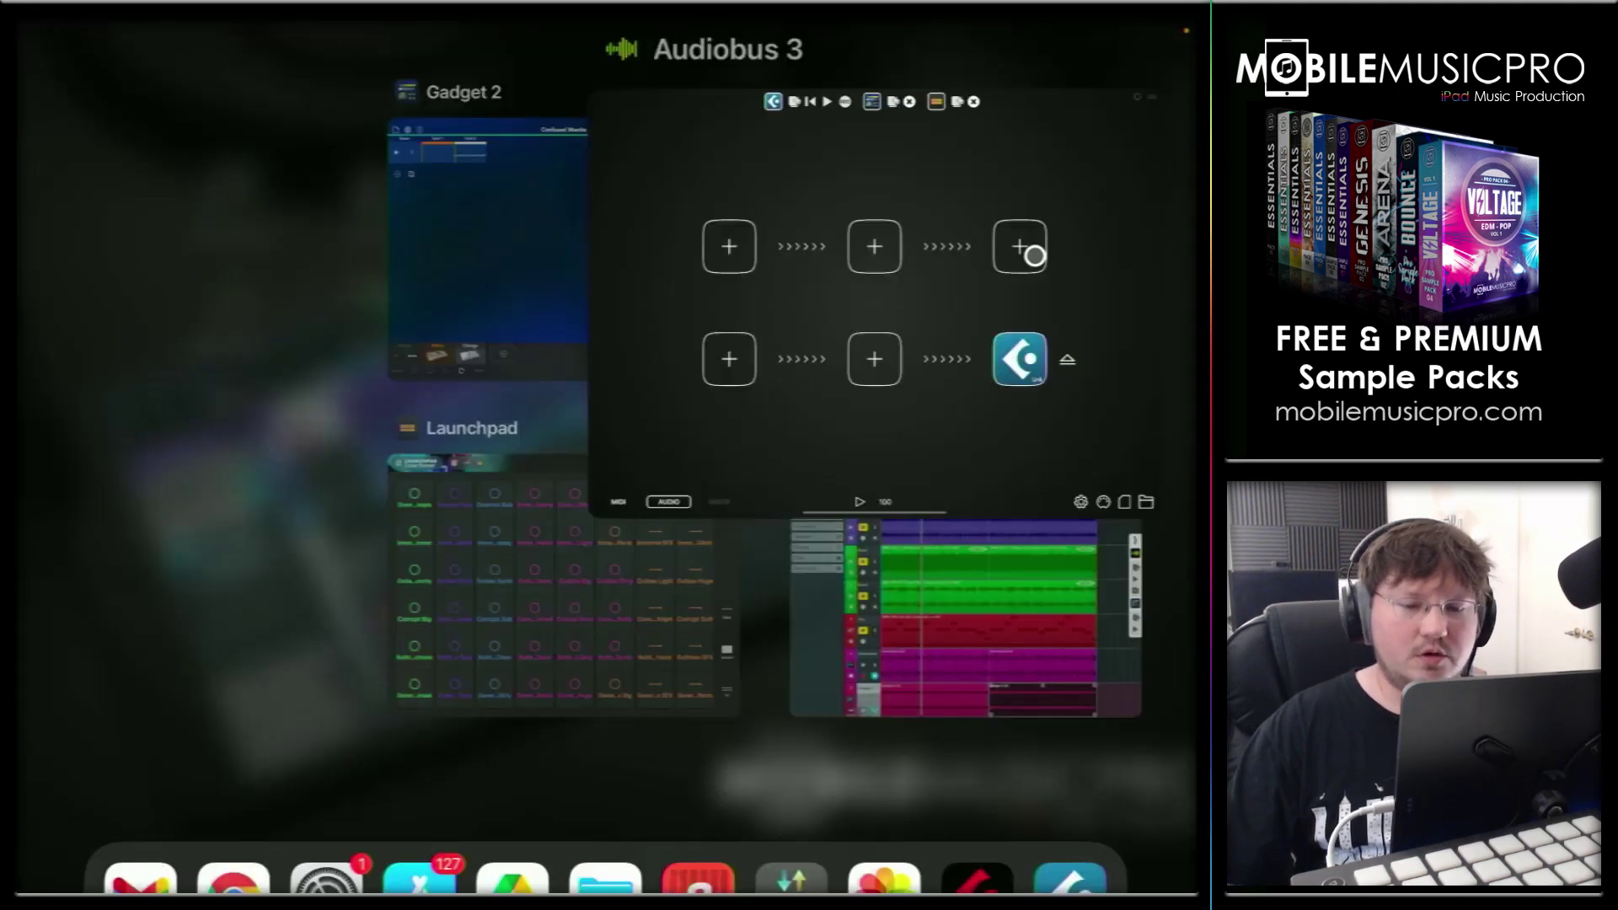
{"action": "left_click_drag", "start_coordinate": [582, 252], "coordinate": [581, 51]}
{"action": "left_click", "coordinate": [835, 246]}
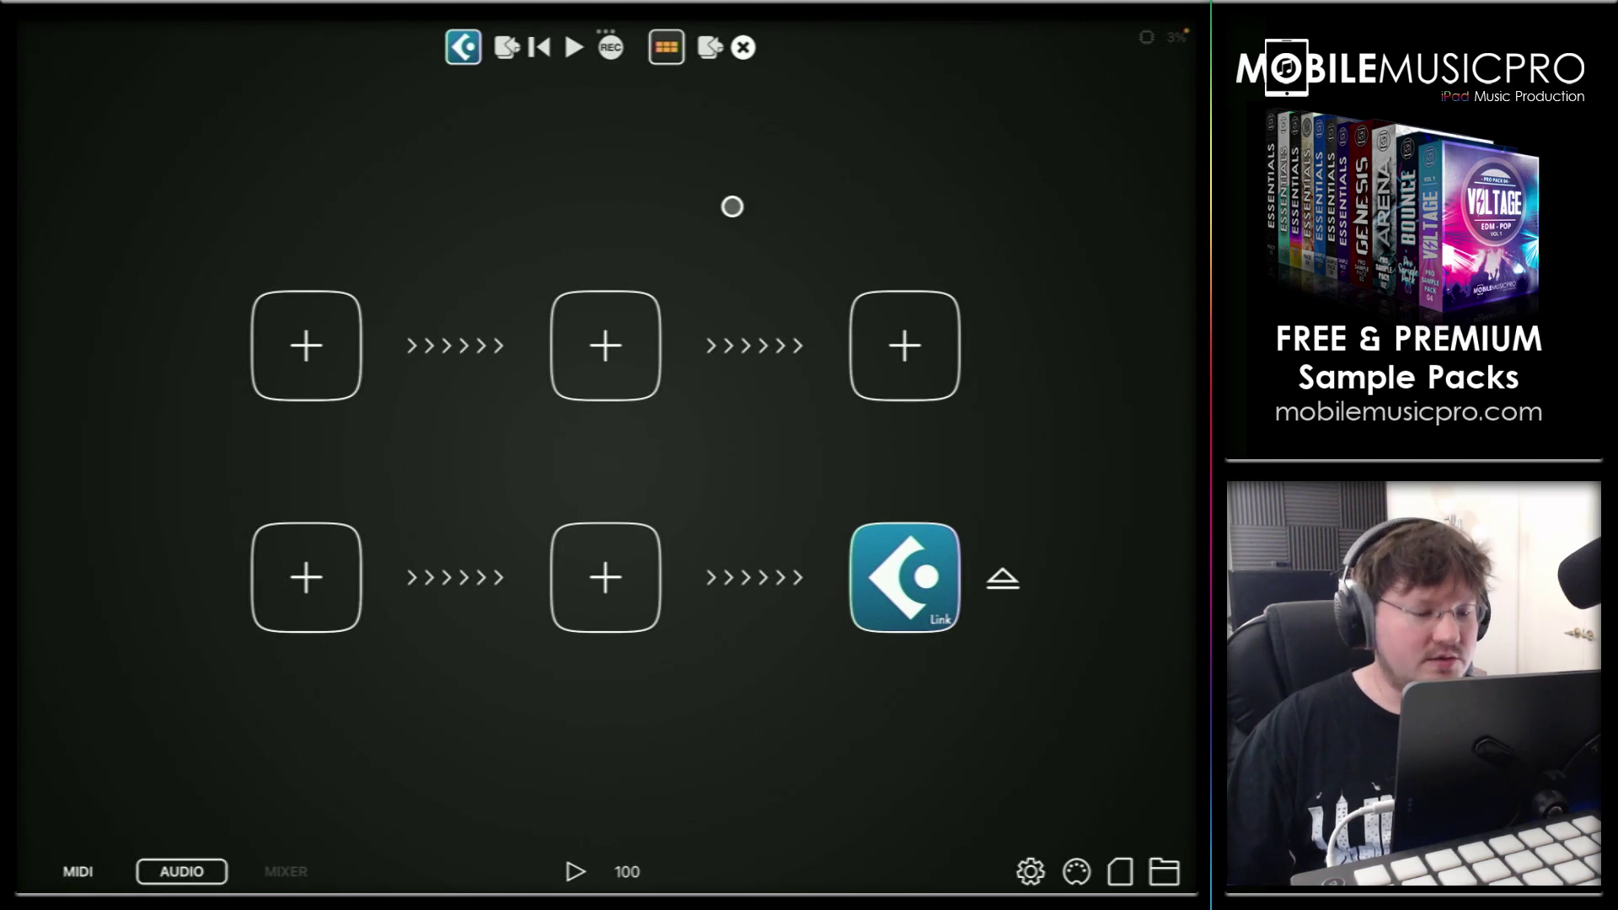
Load Launchpad as the Audiobus audio input
{"action": "left_click", "coordinate": [310, 551]}
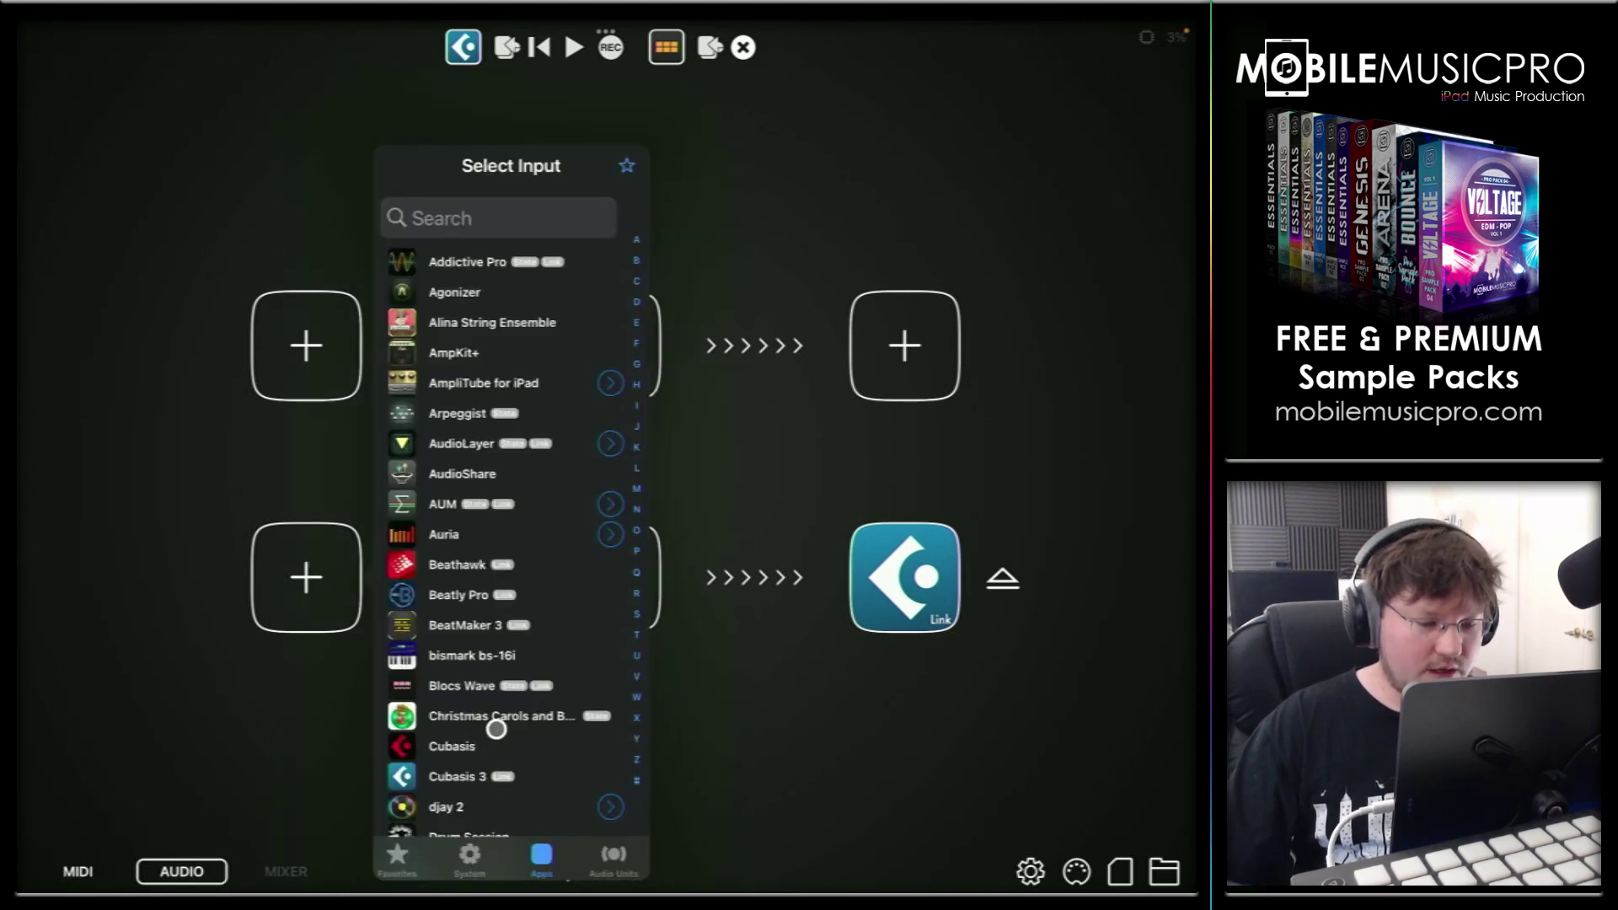
{"action": "left_click_drag", "start_coordinate": [497, 729], "coordinate": [524, 468]}
{"action": "left_click", "coordinate": [462, 723]}
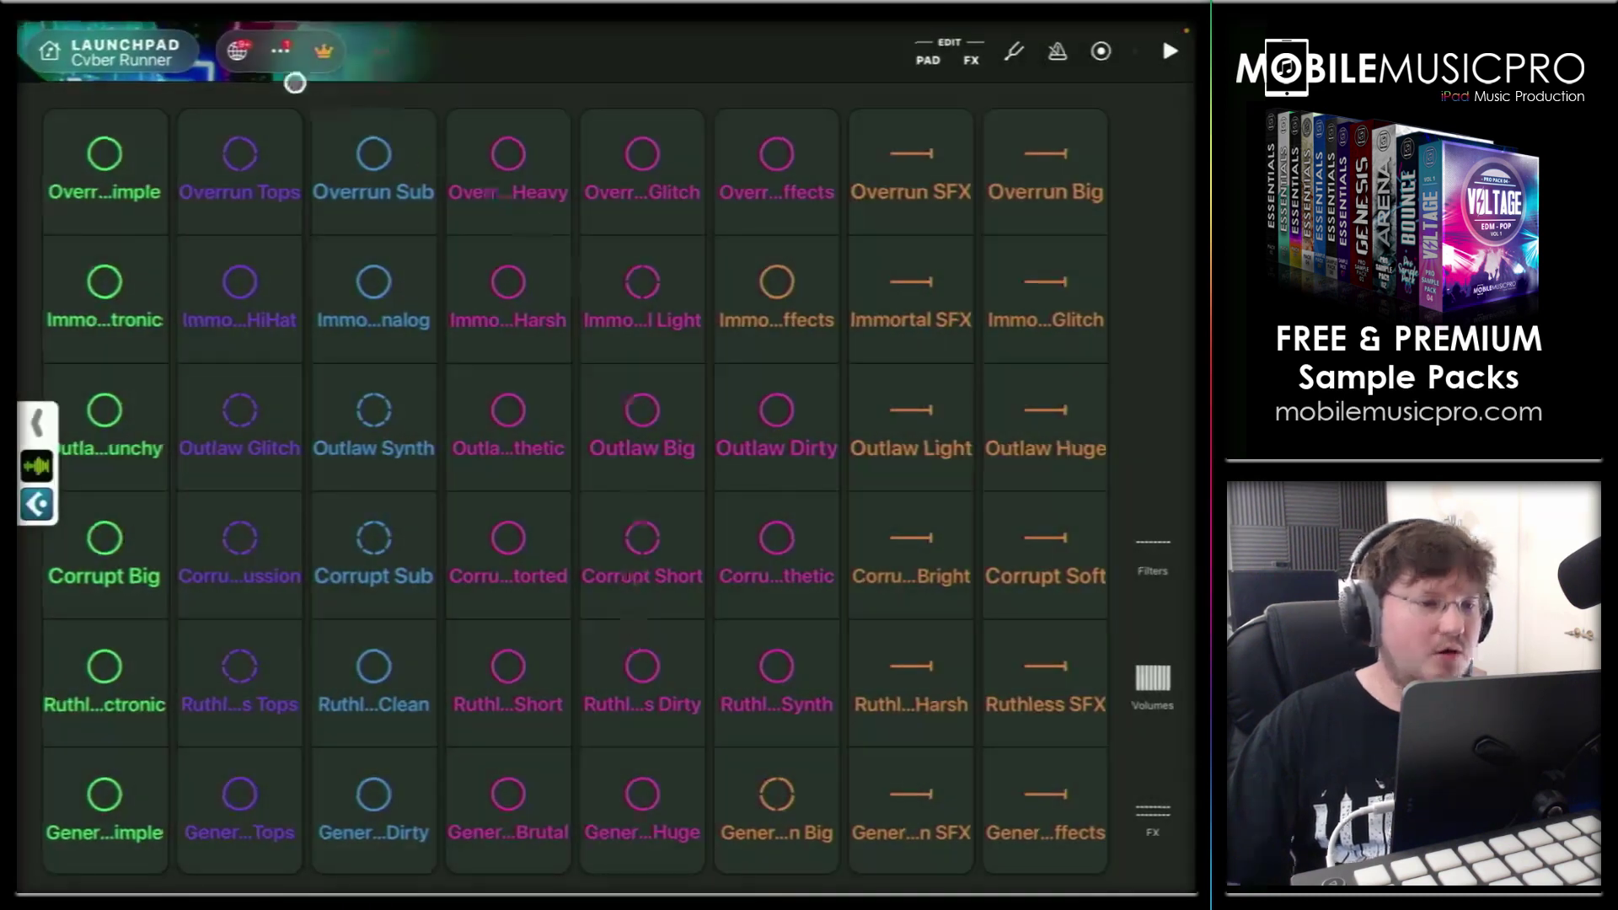
Check in Launchpad's settings that Ableton Link is on, then leave Launchpad
{"action": "left_click", "coordinate": [281, 47]}
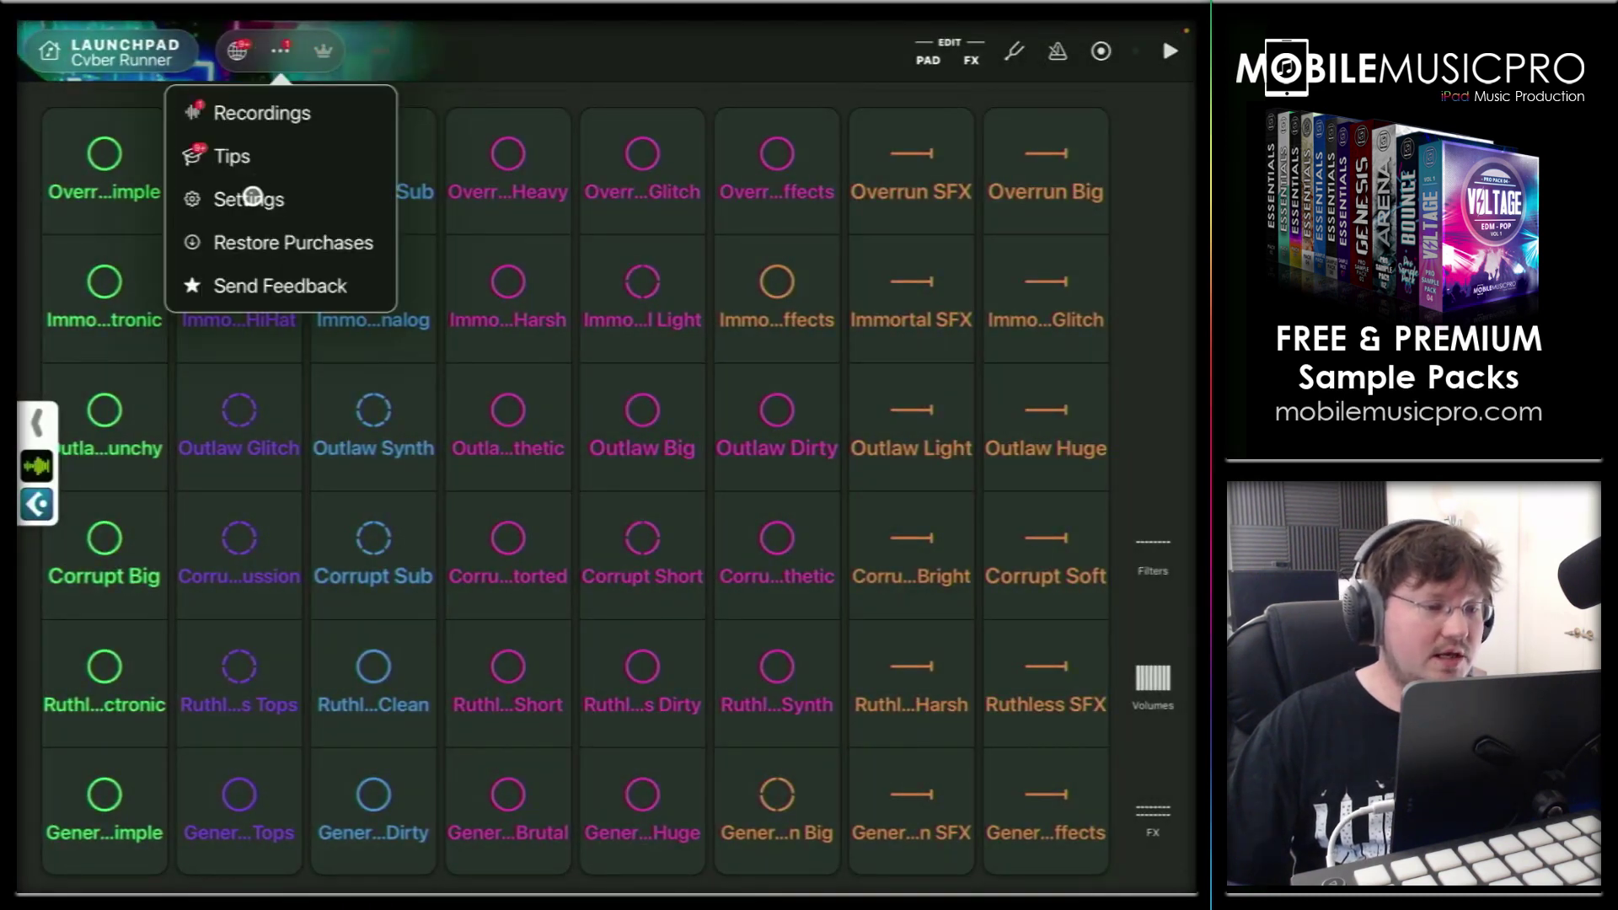
{"action": "left_click", "coordinate": [248, 199]}
{"action": "left_click", "coordinate": [458, 263]}
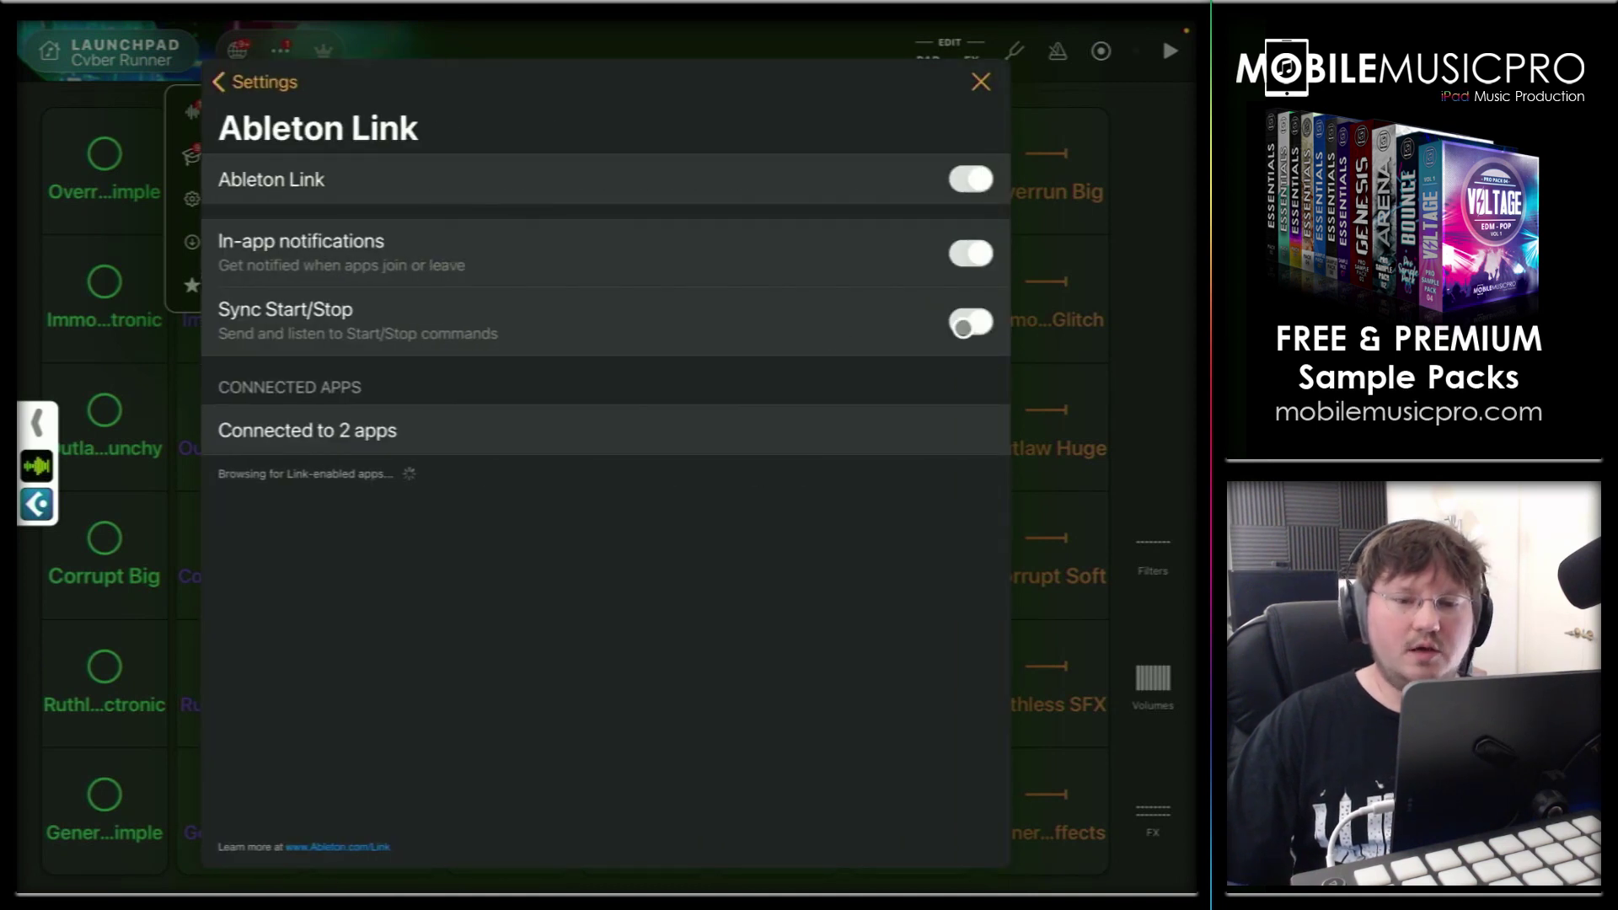
{"action": "left_click", "coordinate": [981, 81]}
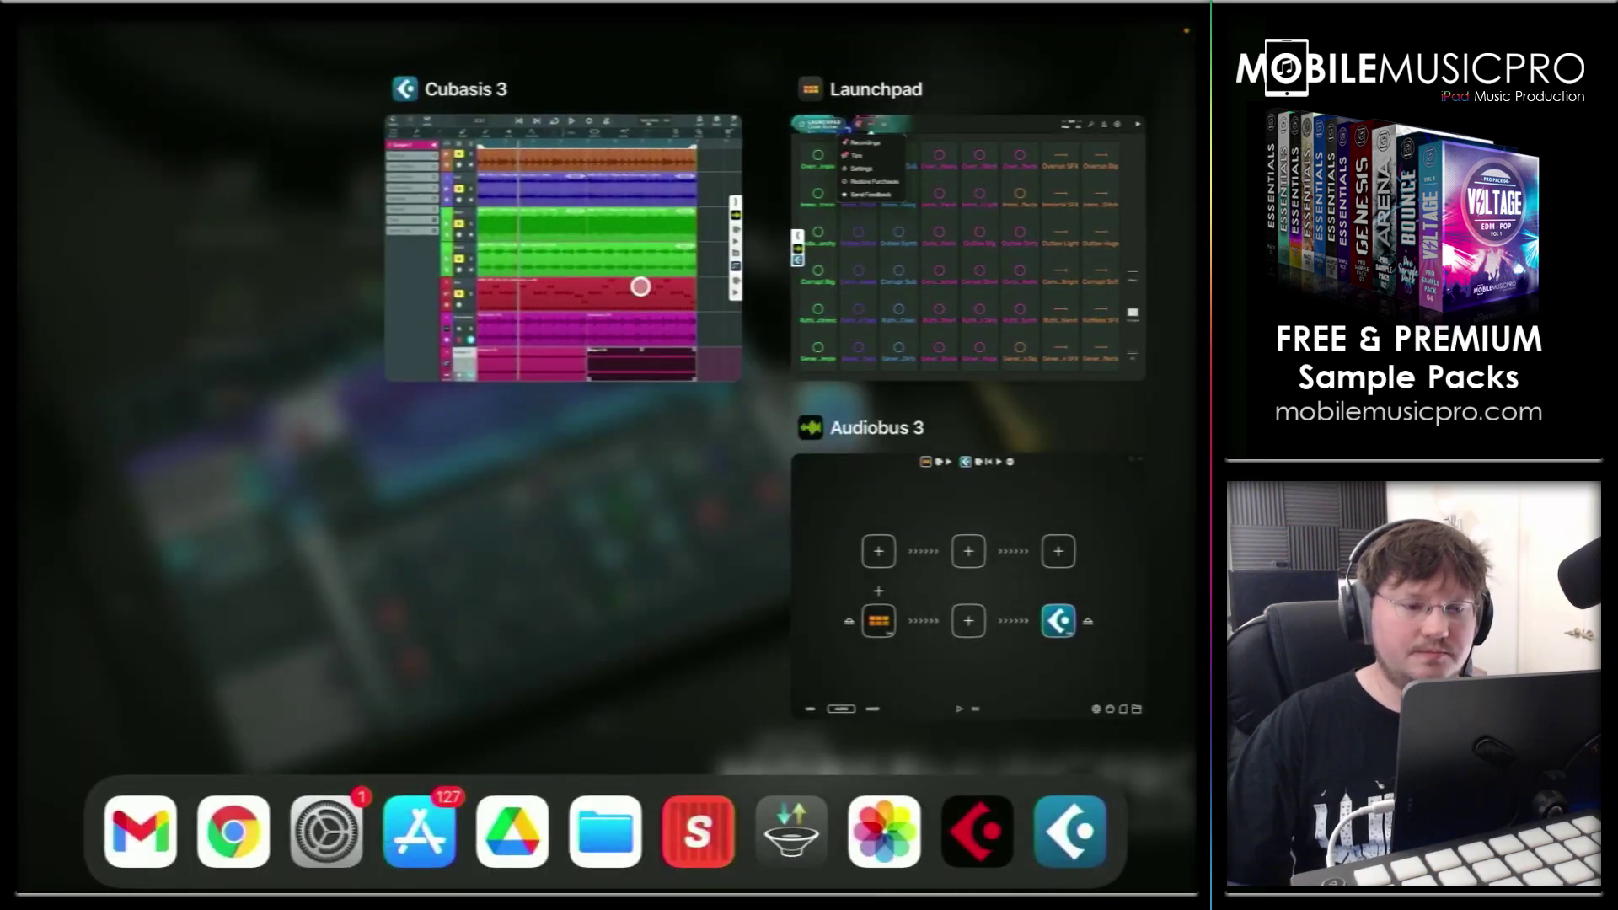
In Cubasis 3's MIDI setup, confirm Ableton Link is connected to 2 peers, then close Setup
{"action": "left_click", "coordinate": [635, 282]}
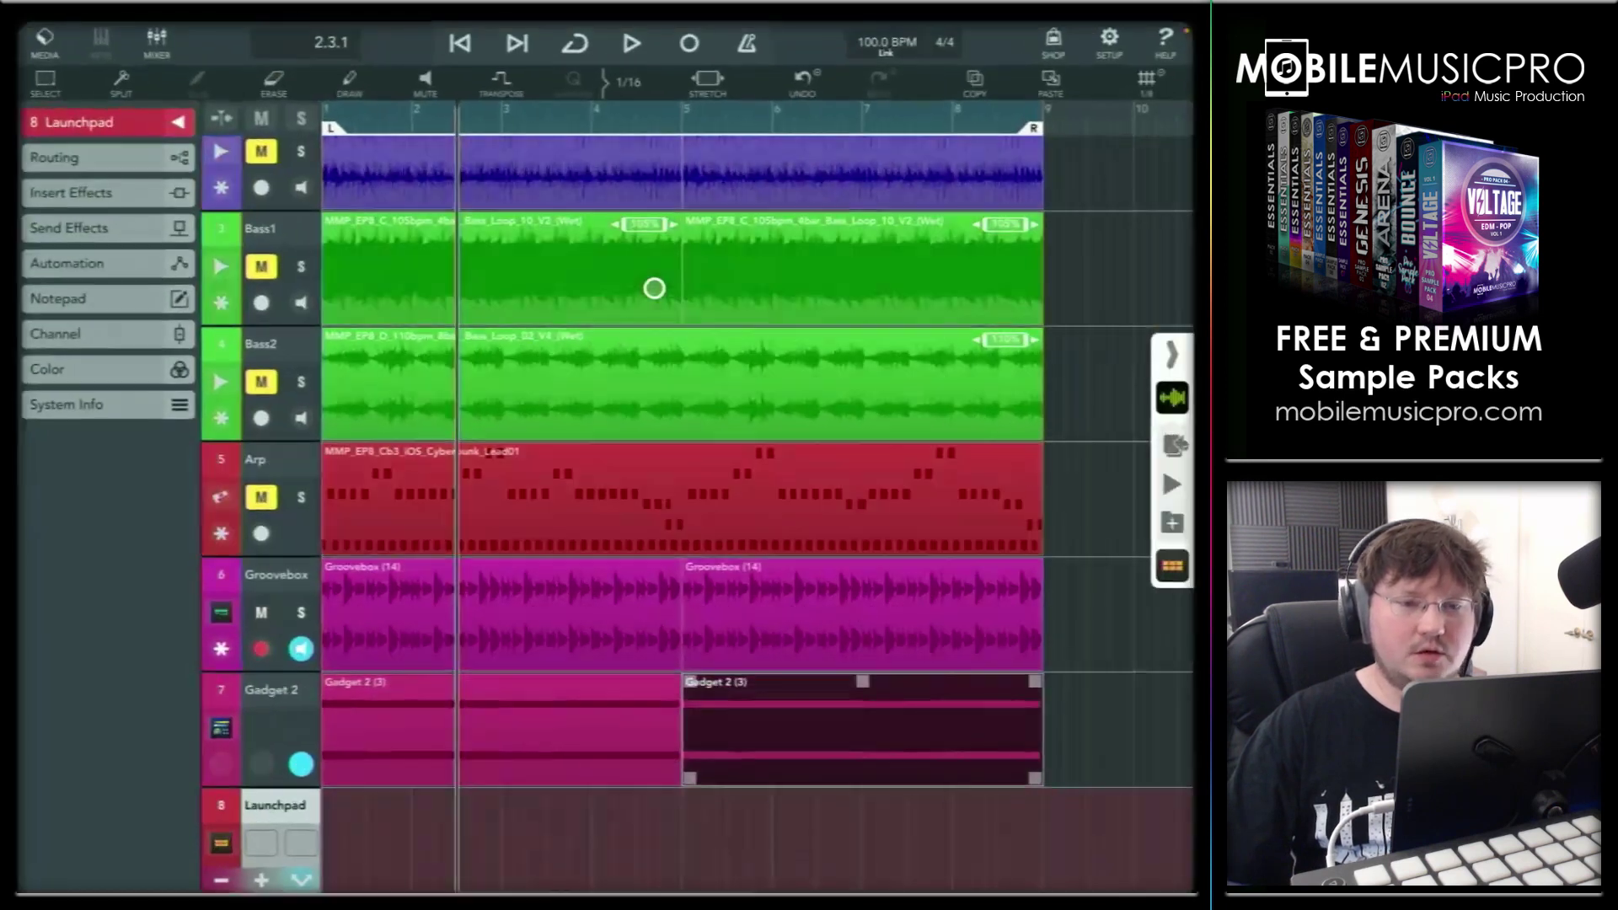
{"action": "left_click", "coordinate": [1113, 42]}
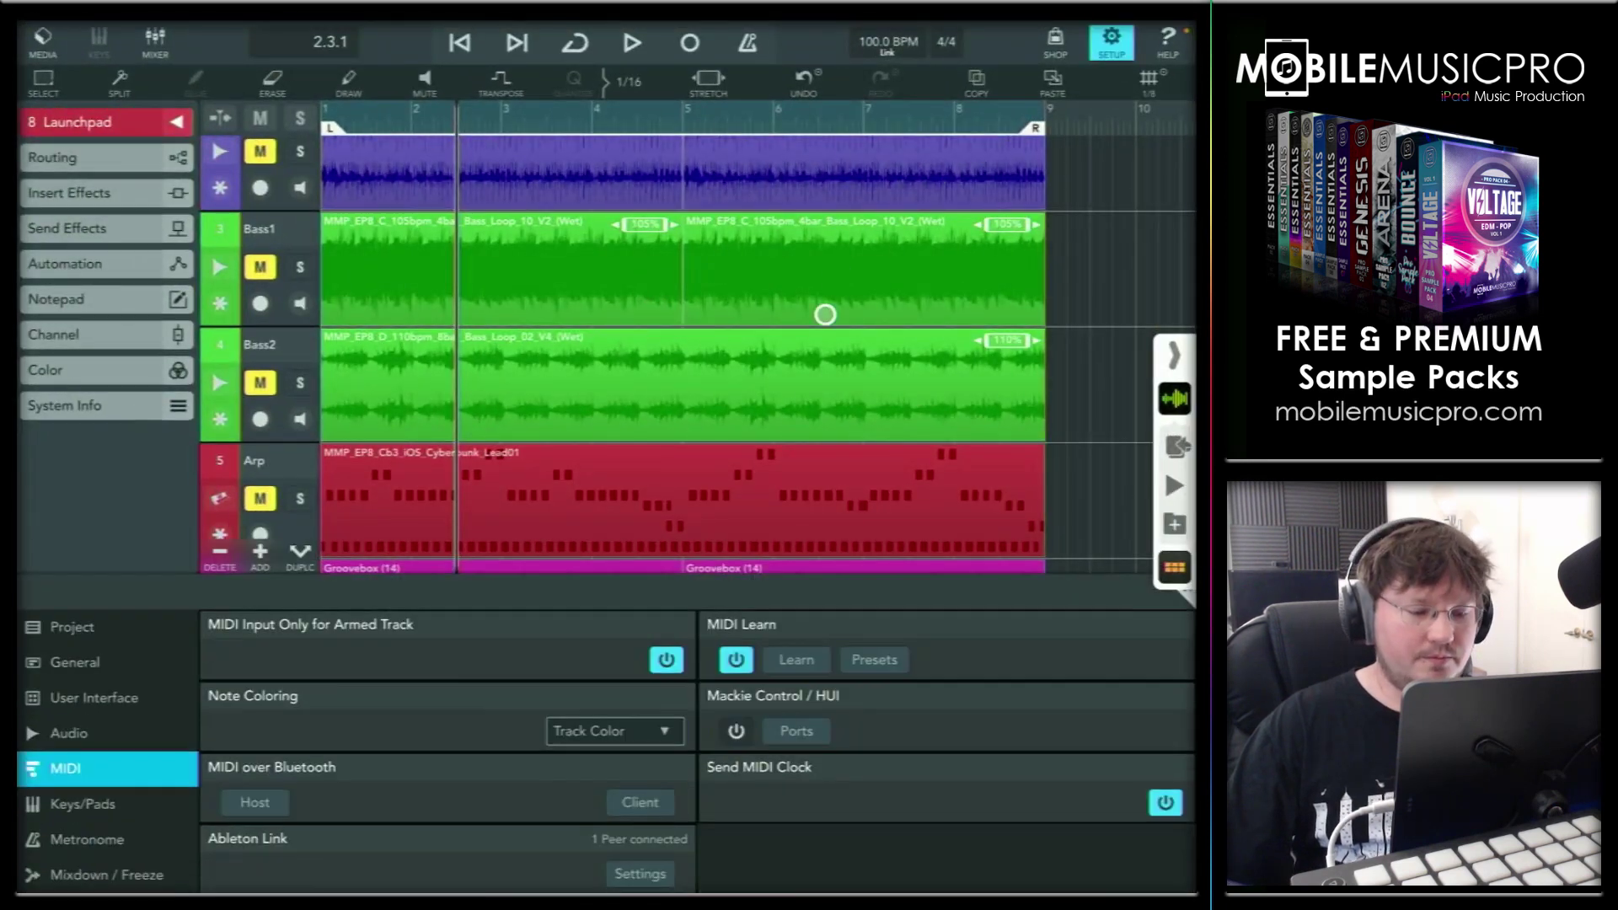
{"action": "left_click", "coordinate": [622, 872]}
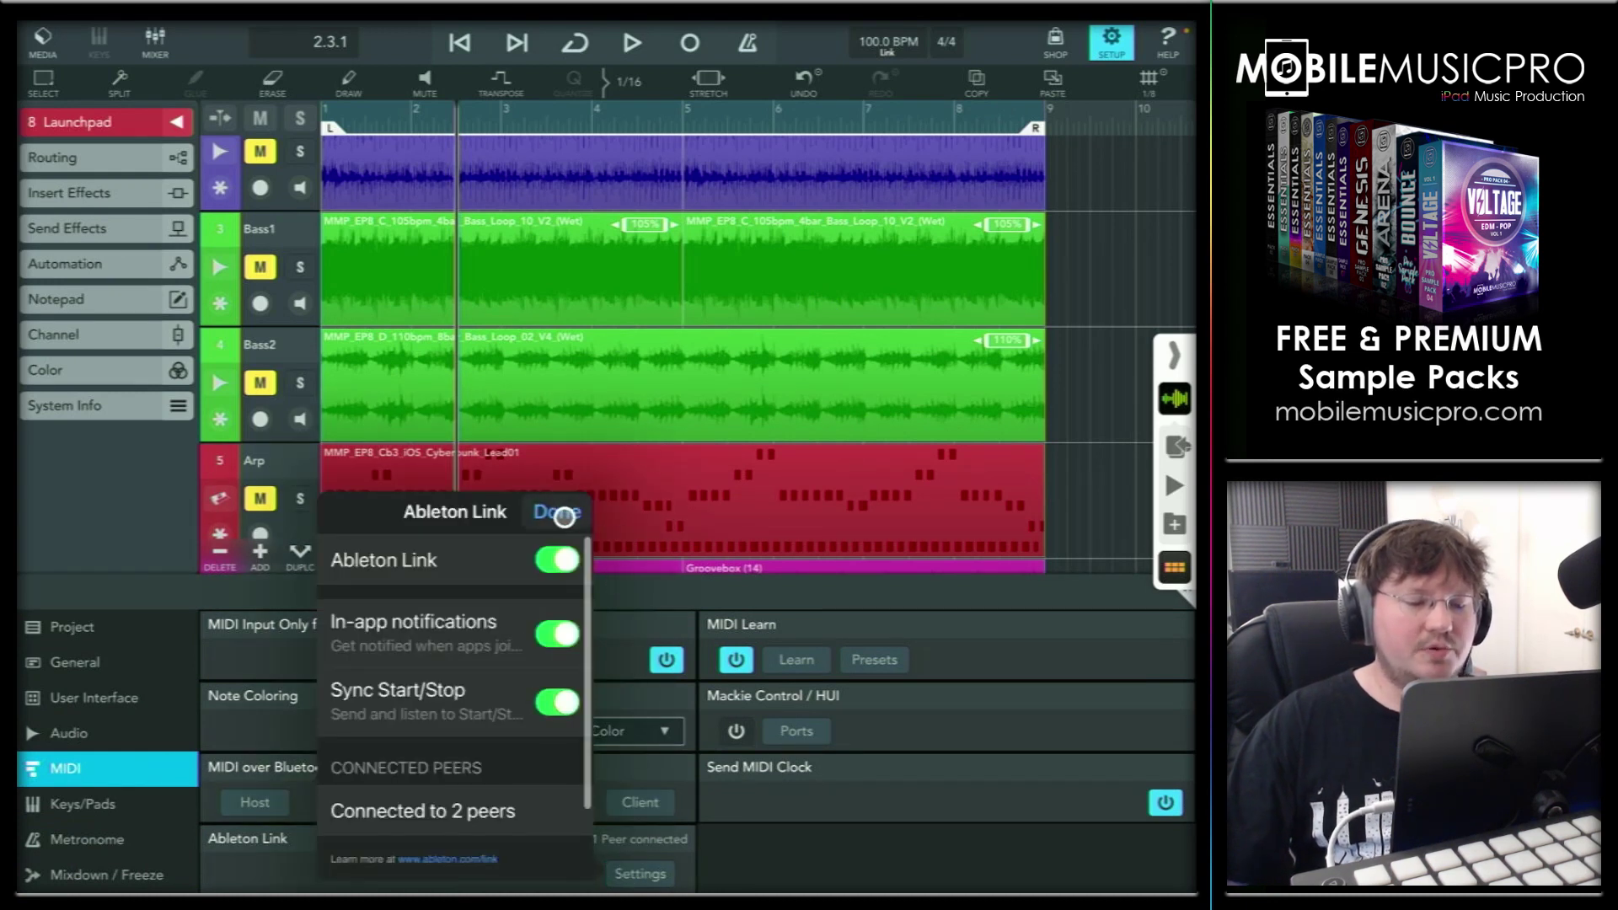
{"action": "left_click", "coordinate": [557, 511]}
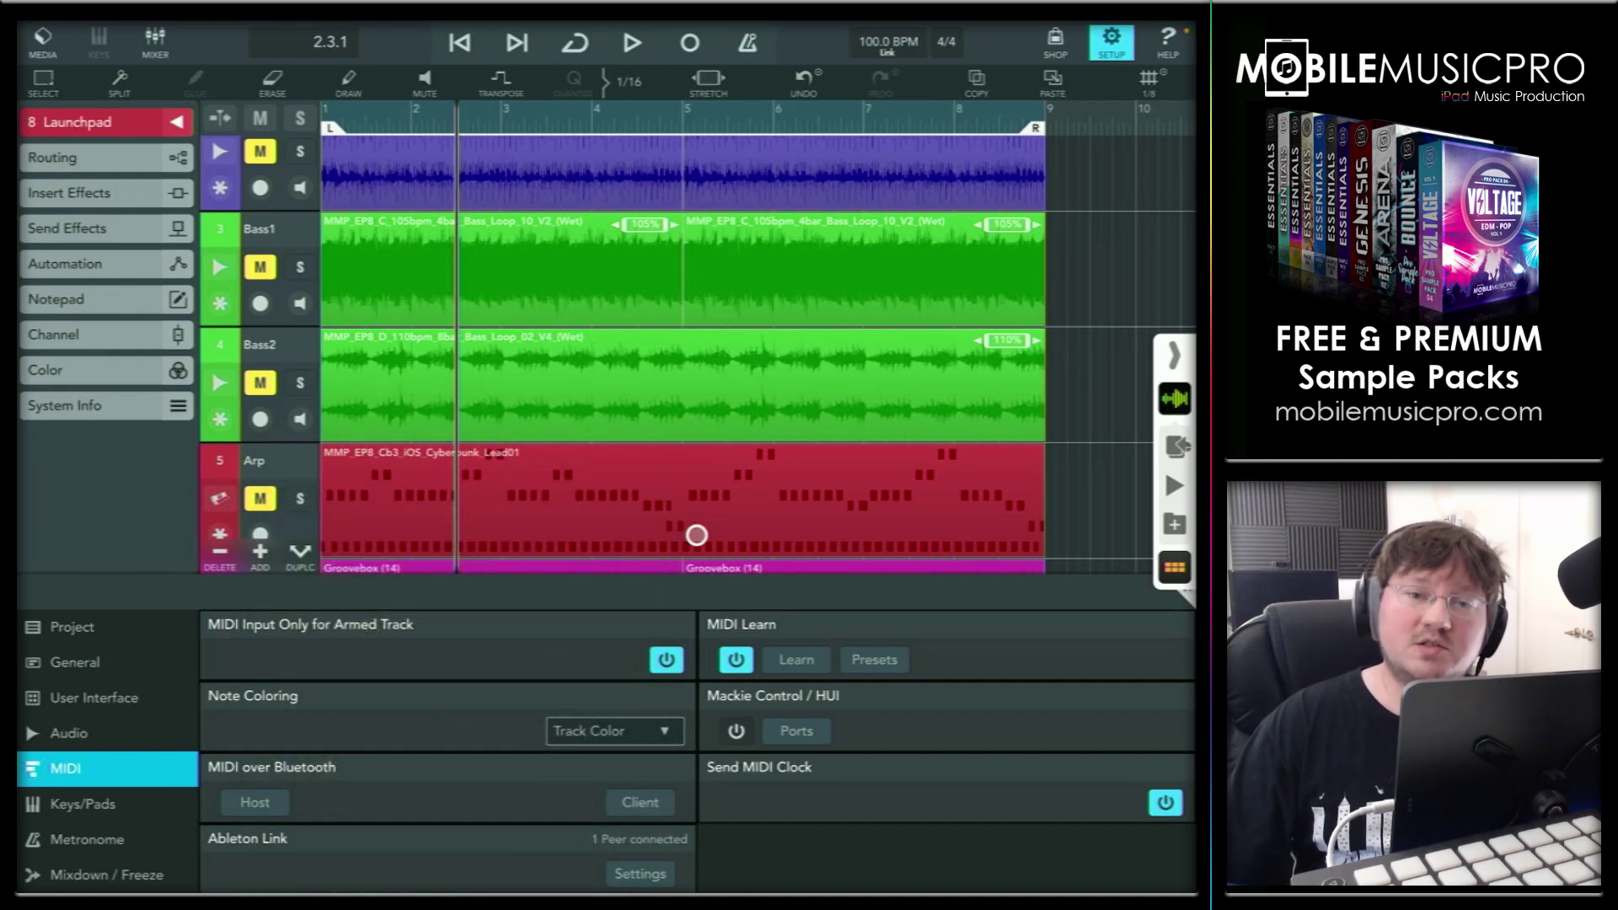
{"action": "left_click", "coordinate": [1111, 38]}
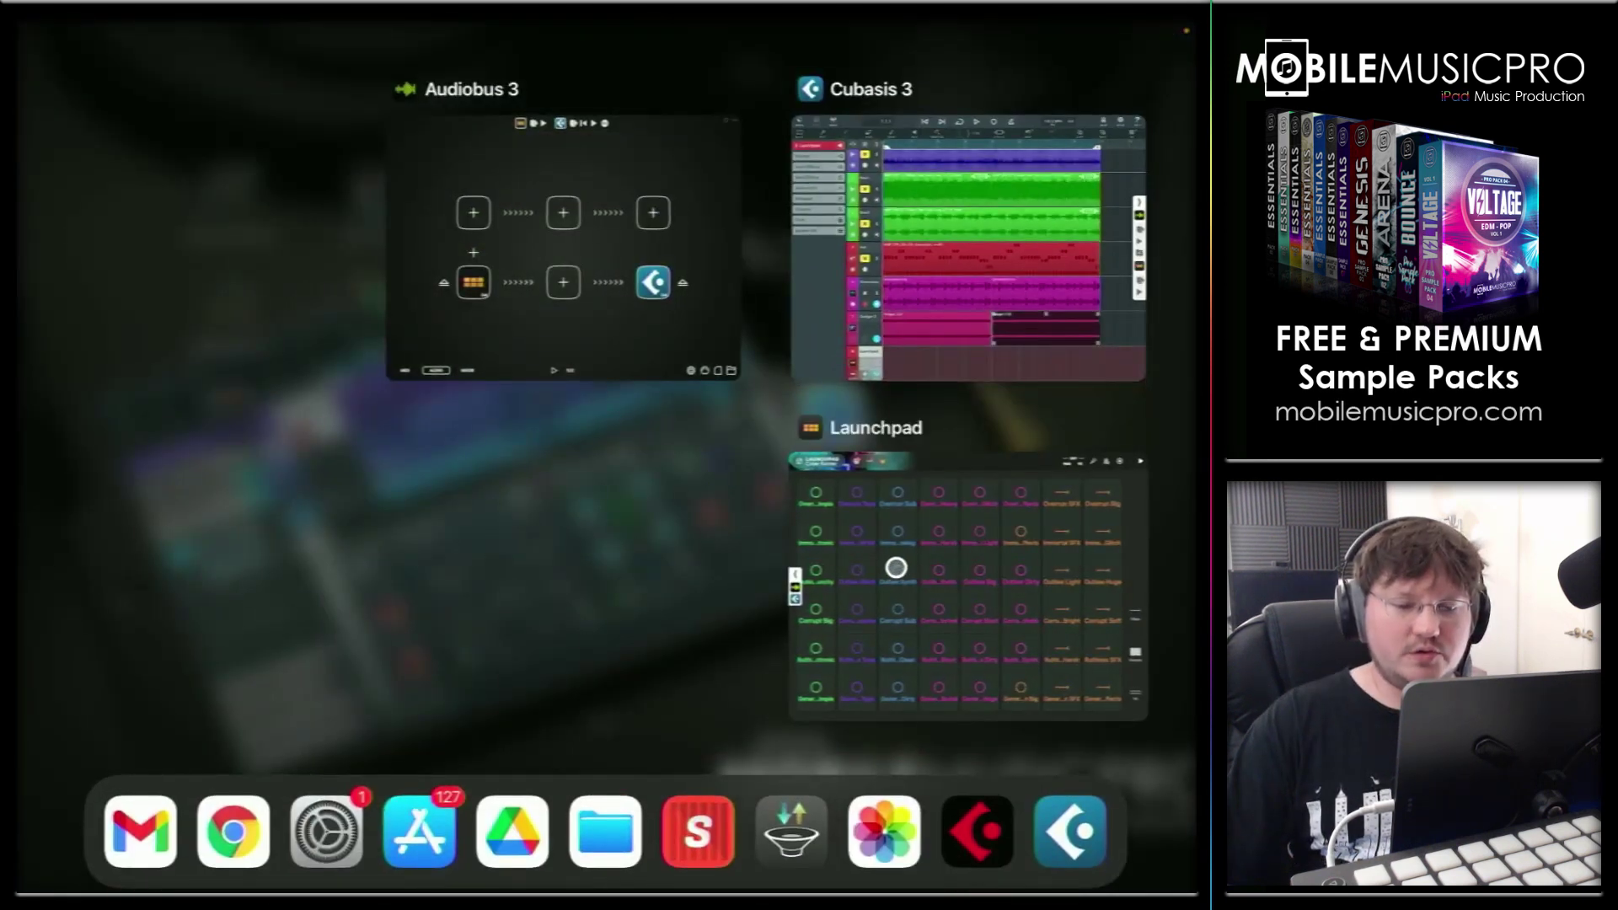
Start two magenta loop pads in Launchpad's second and third rows, then return to Cubasis 3
{"action": "left_click", "coordinate": [895, 567]}
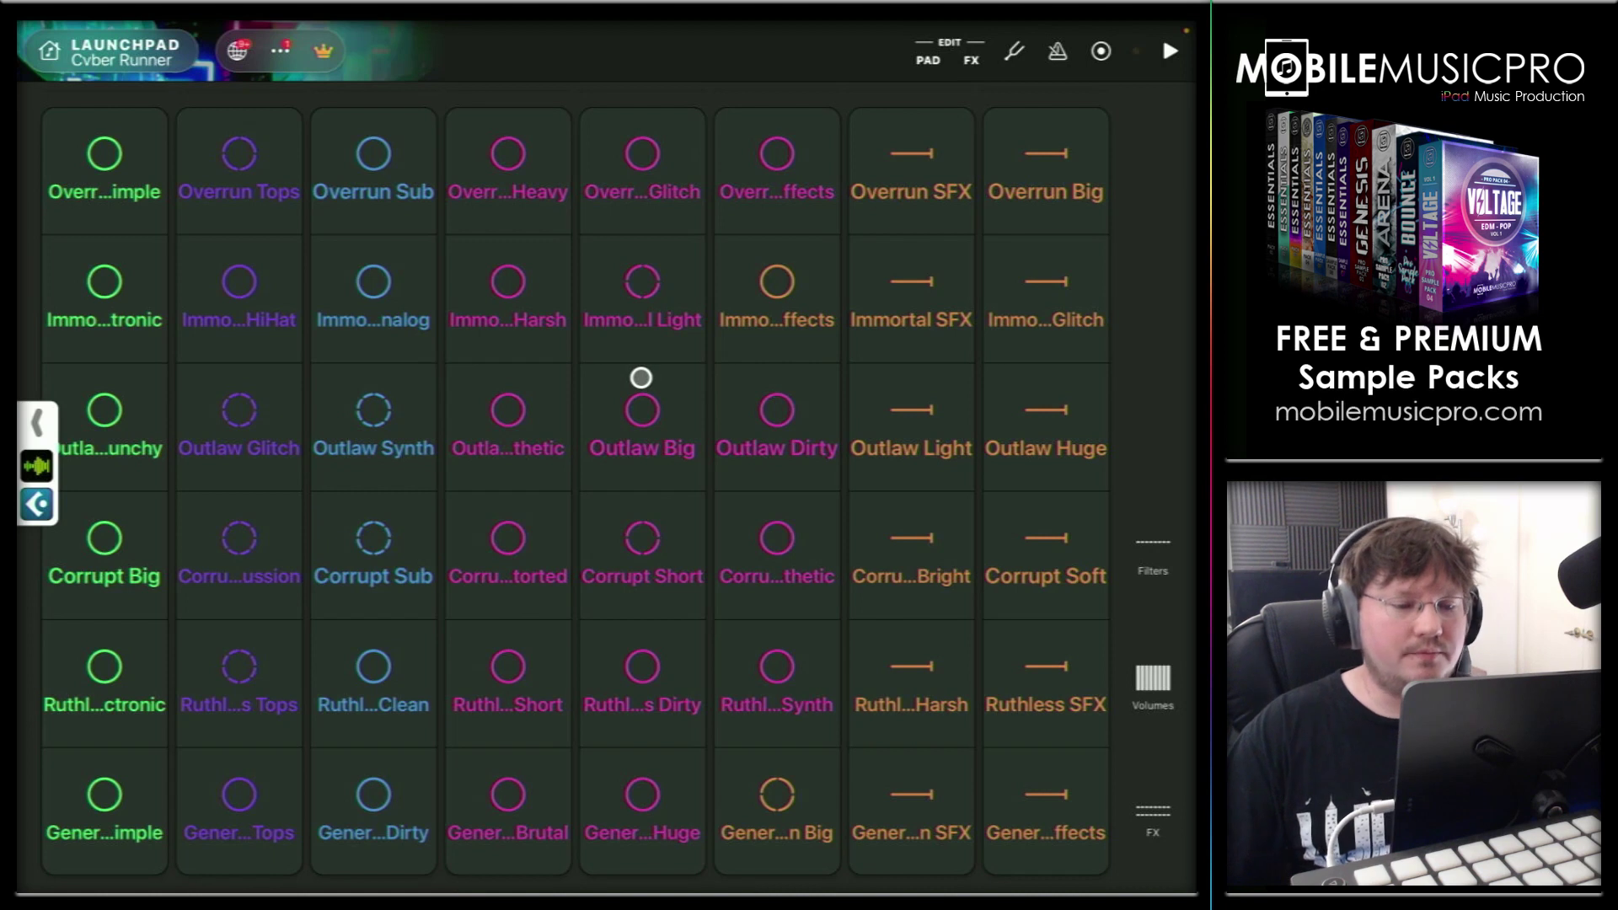
{"action": "left_click", "coordinate": [648, 336]}
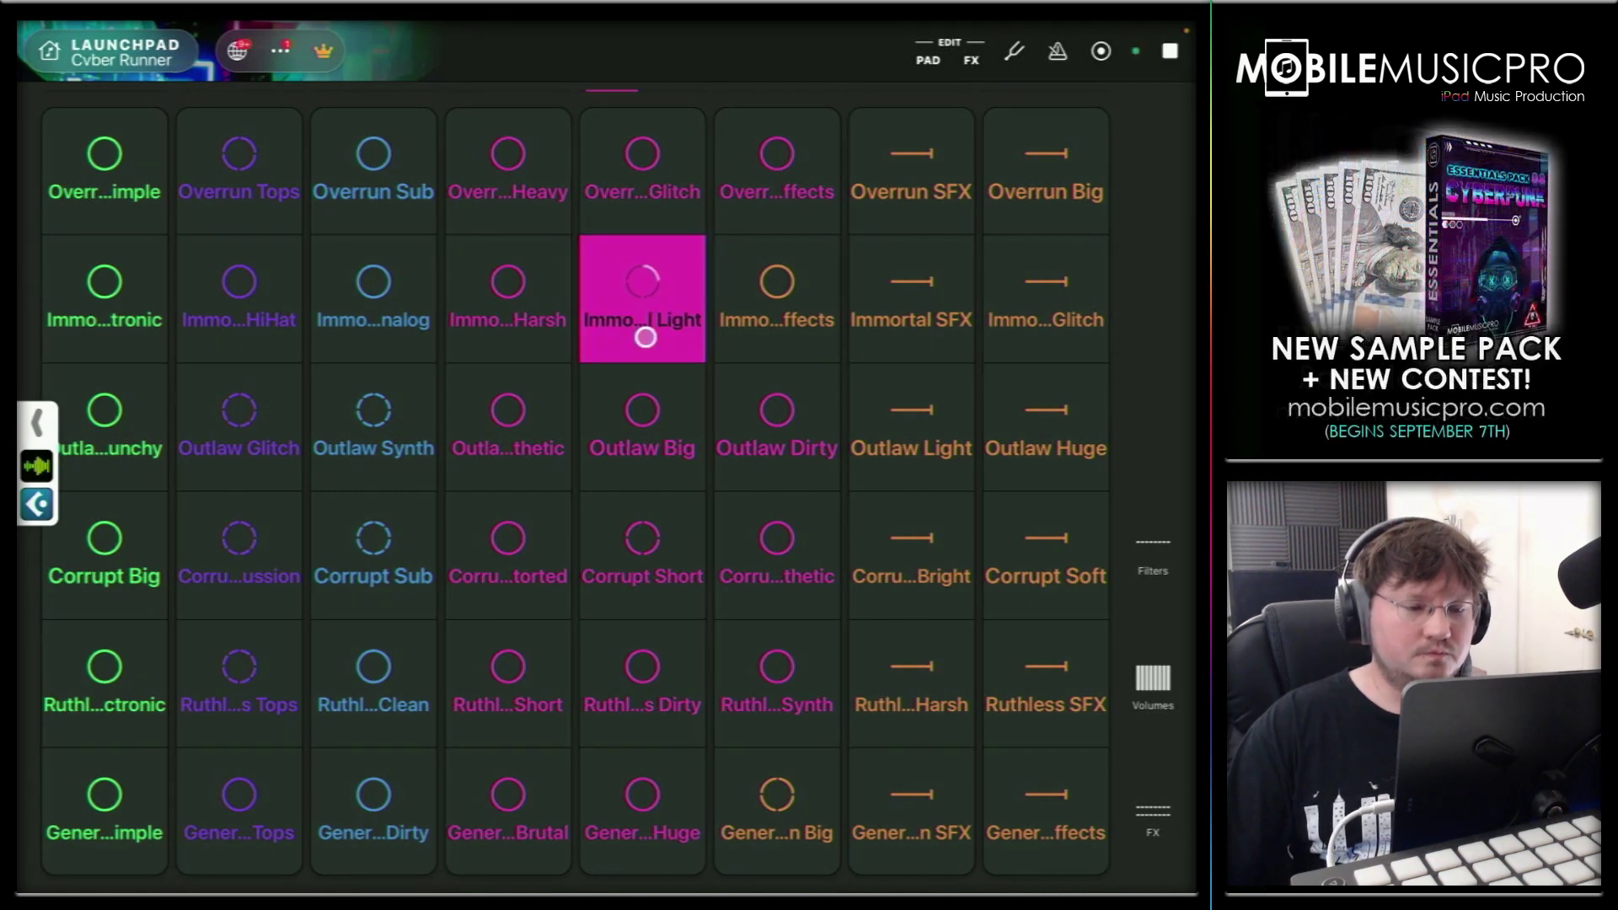
{"action": "left_click", "coordinate": [496, 410]}
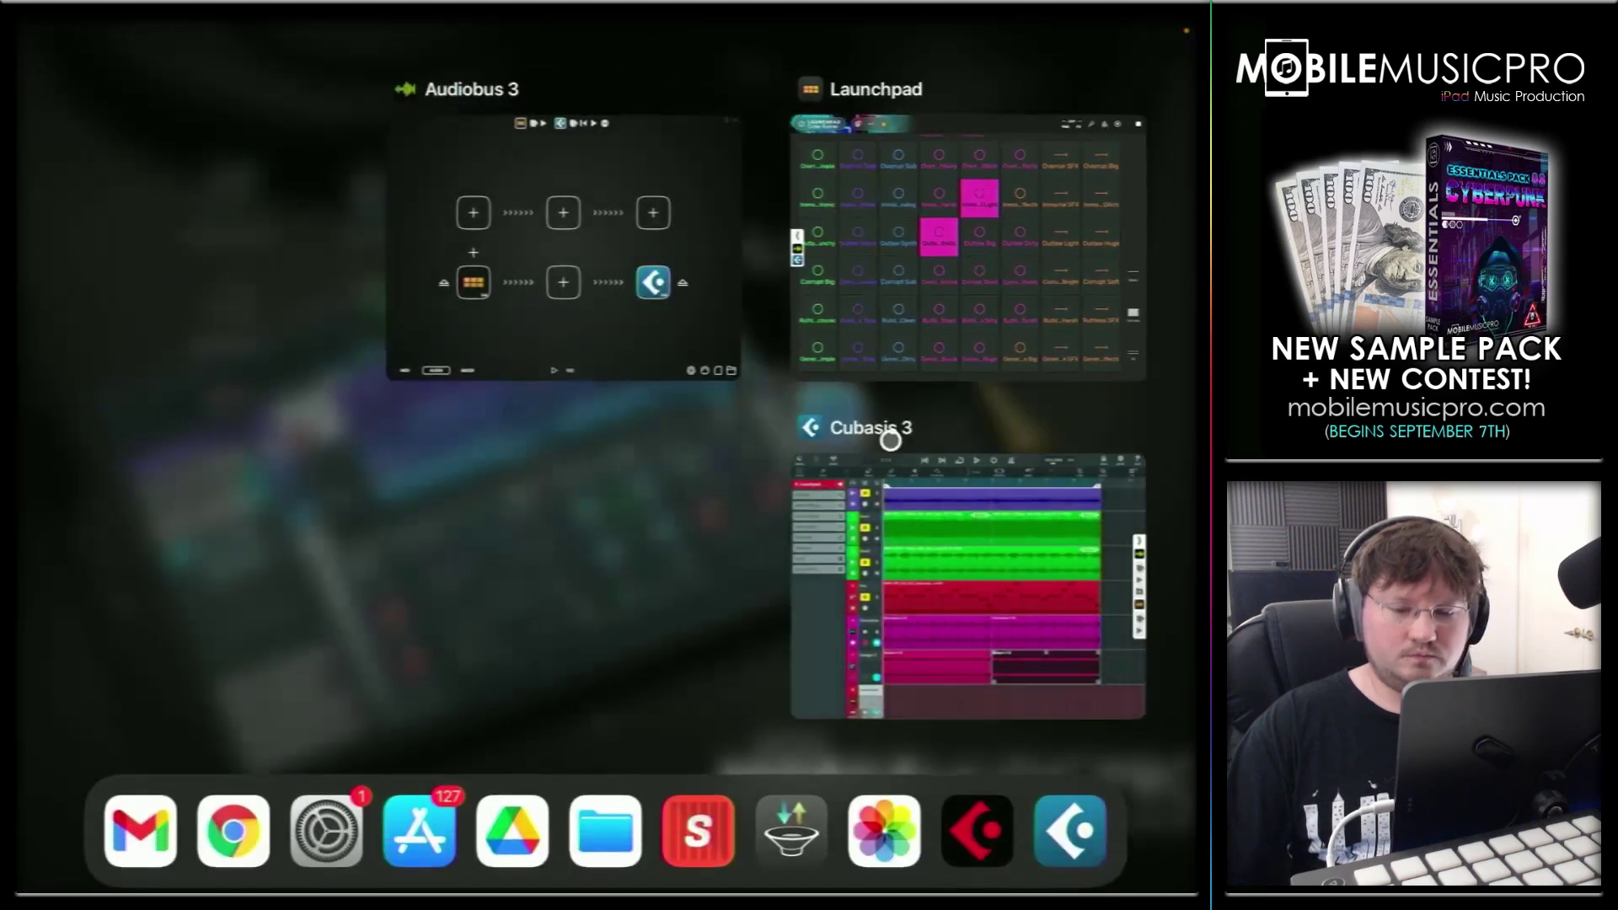
{"action": "left_click", "coordinate": [915, 517]}
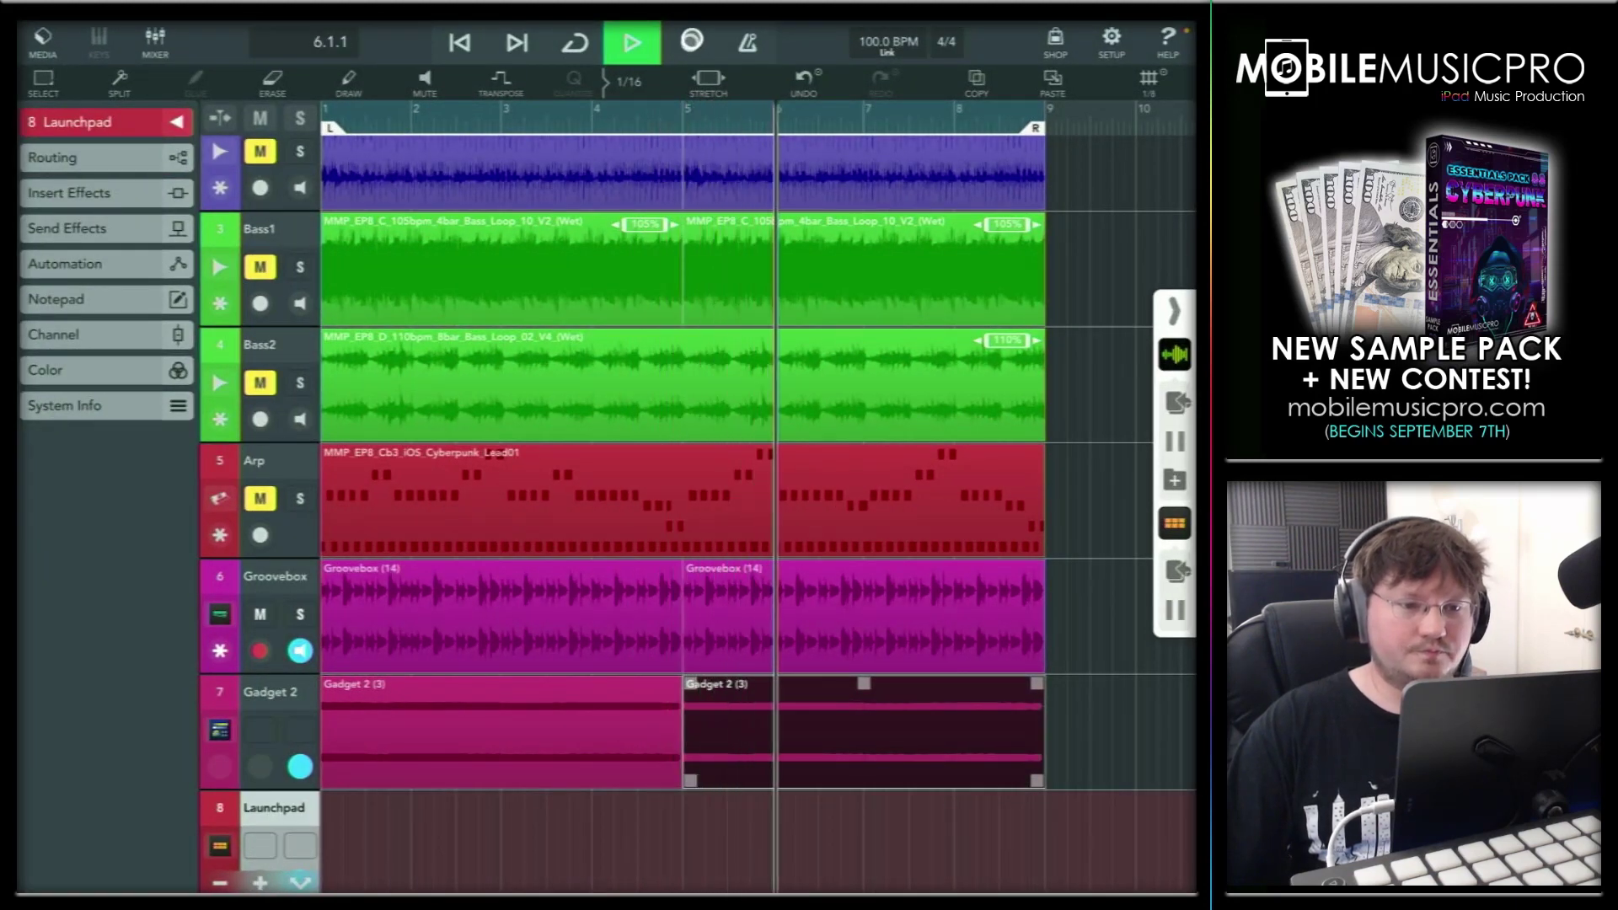
Record the Launchpad audio onto track 8 across bars 1-9, then stop recording
{"action": "left_click", "coordinate": [575, 42]}
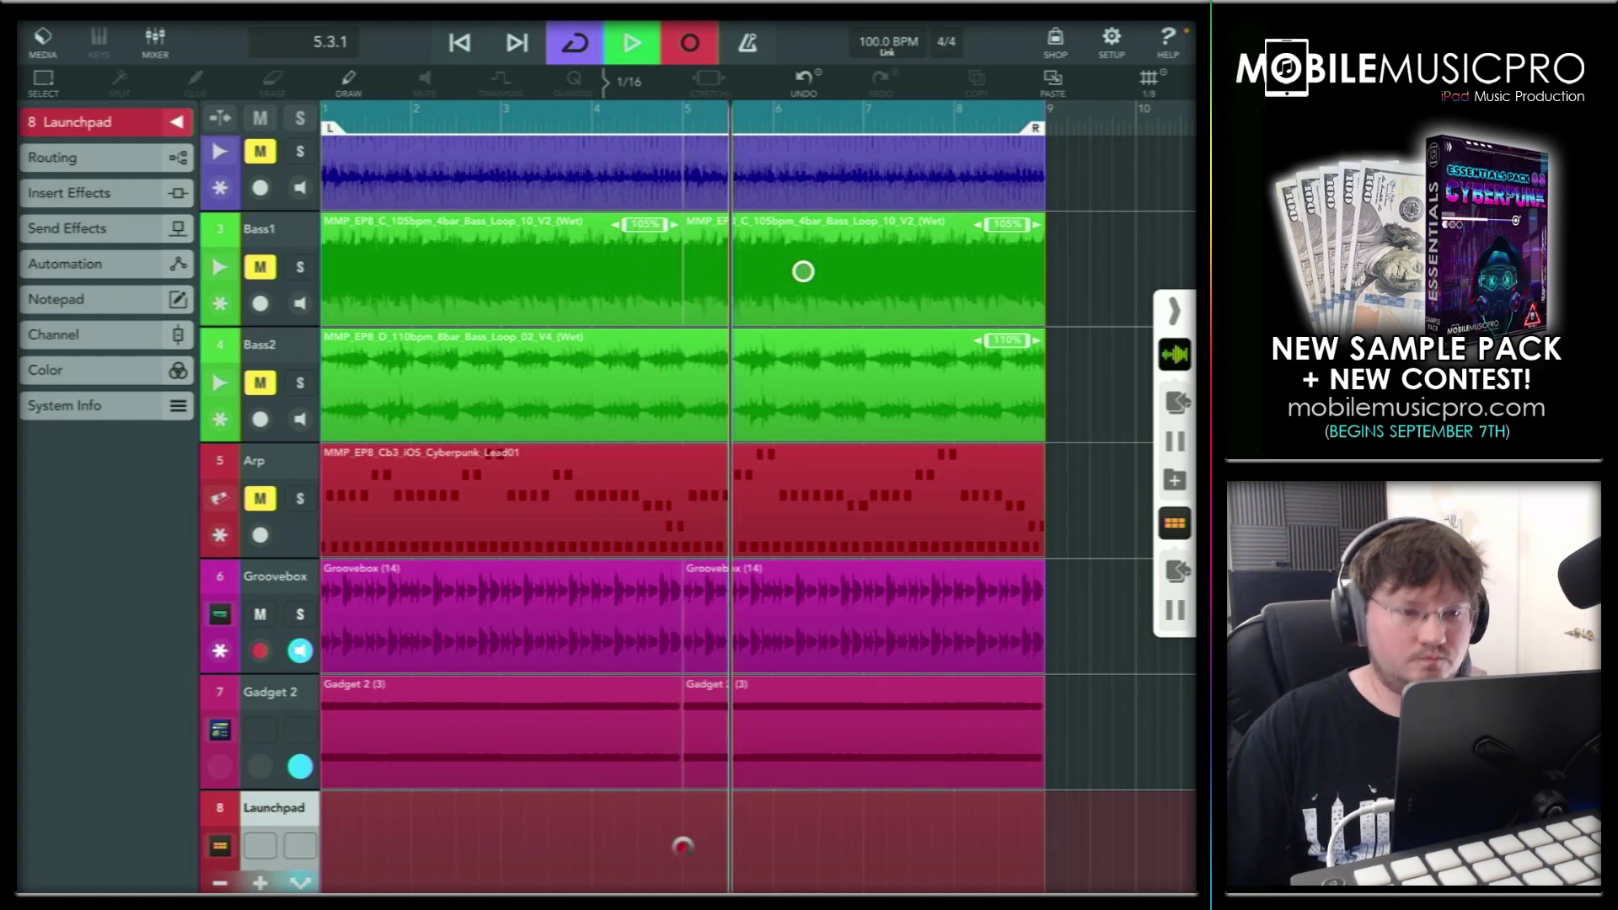
{"action": "left_click", "coordinate": [575, 42]}
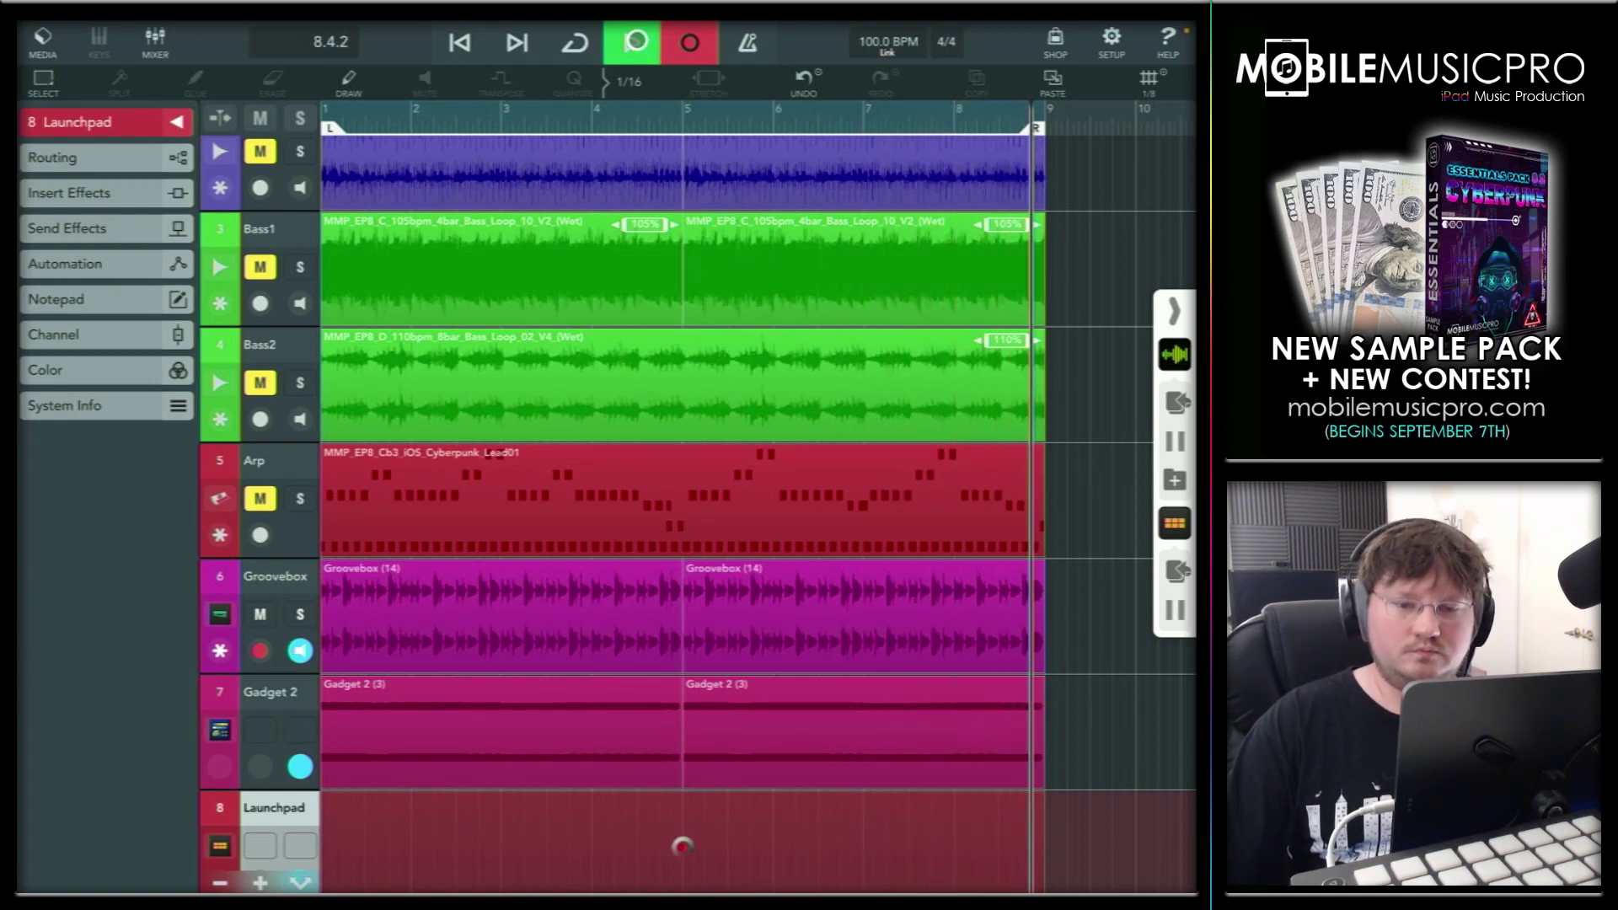
{"action": "key", "text": "space"}
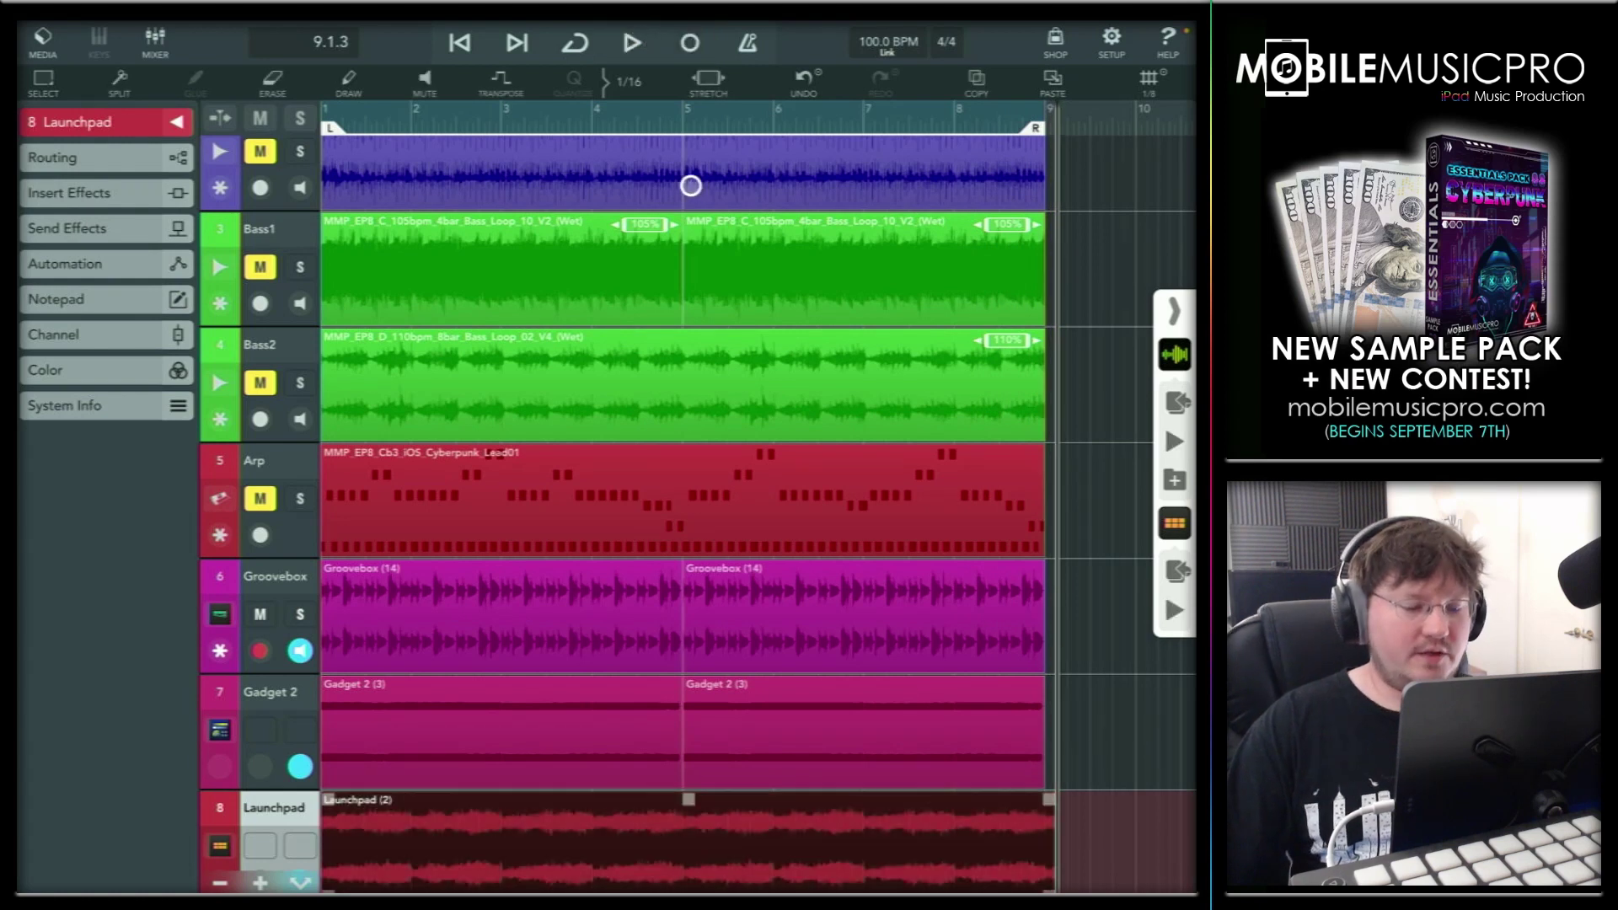
In Audiobus 3, remove the Launchpad input and Cubasis output connections
{"action": "left_click", "coordinate": [507, 608]}
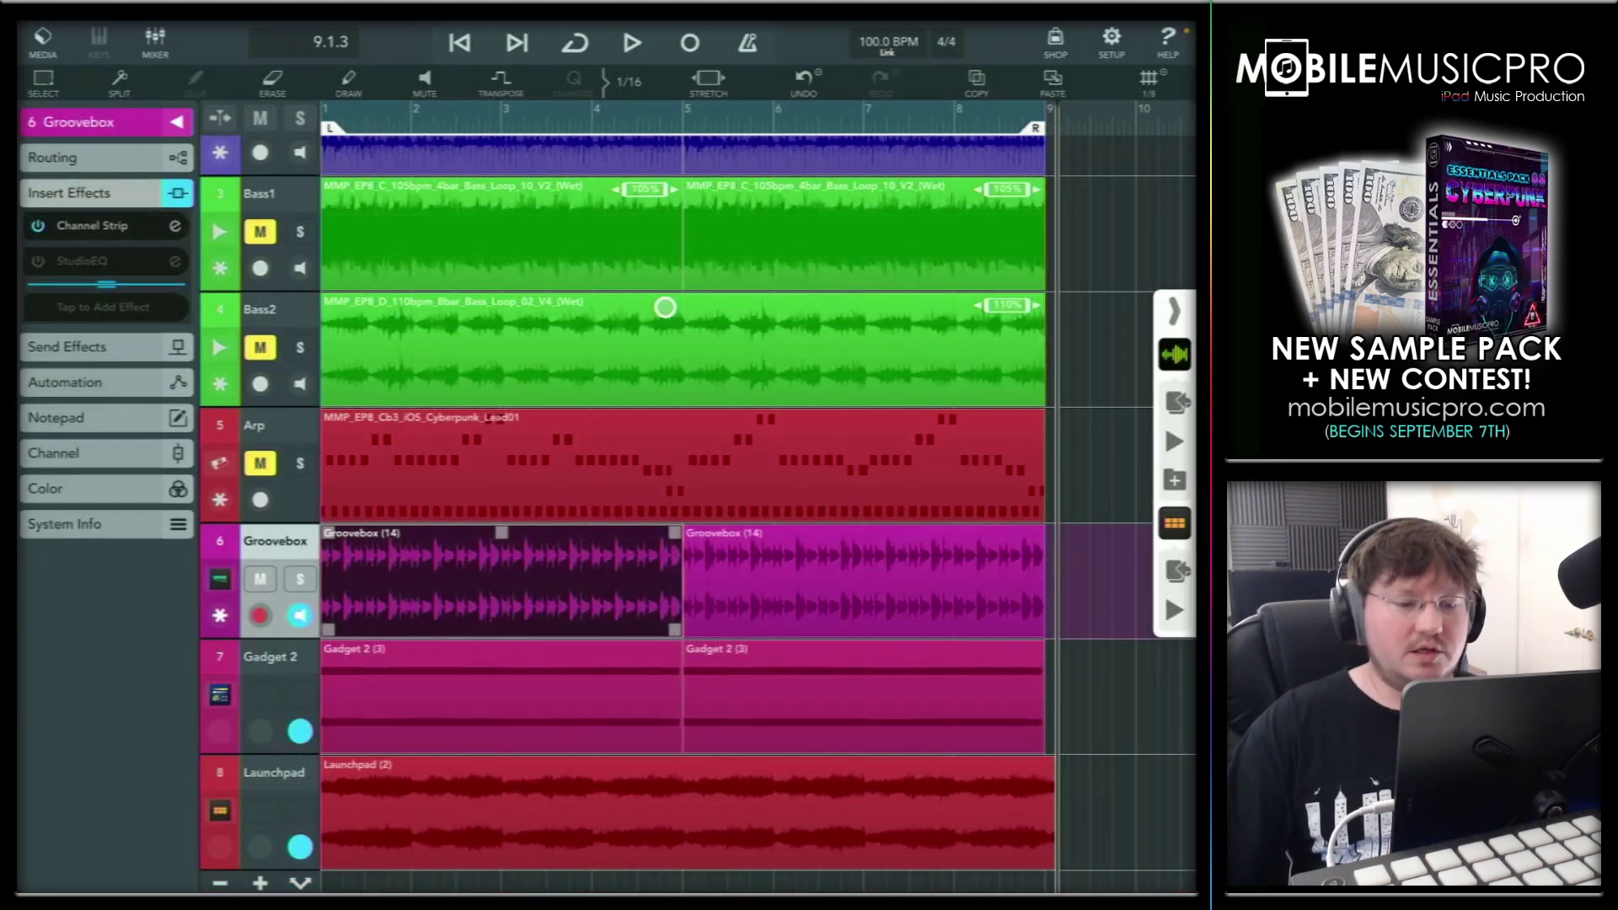
{"action": "left_click_drag", "start_coordinate": [606, 891], "coordinate": [606, 506]}
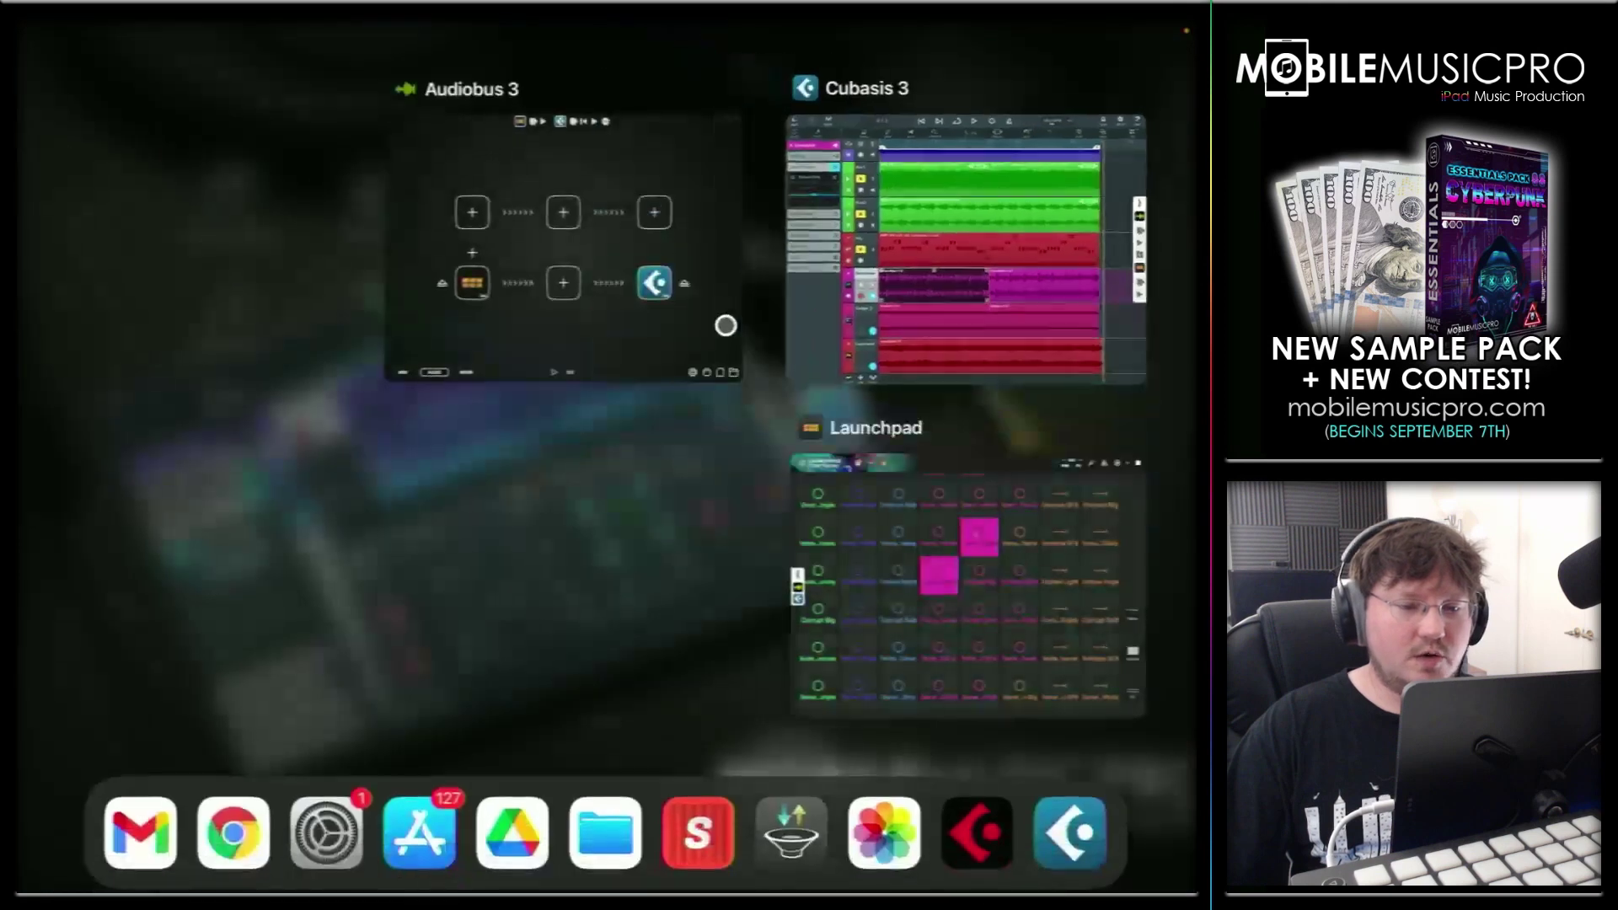
{"action": "left_click", "coordinate": [567, 216]}
{"action": "left_click", "coordinate": [212, 580]}
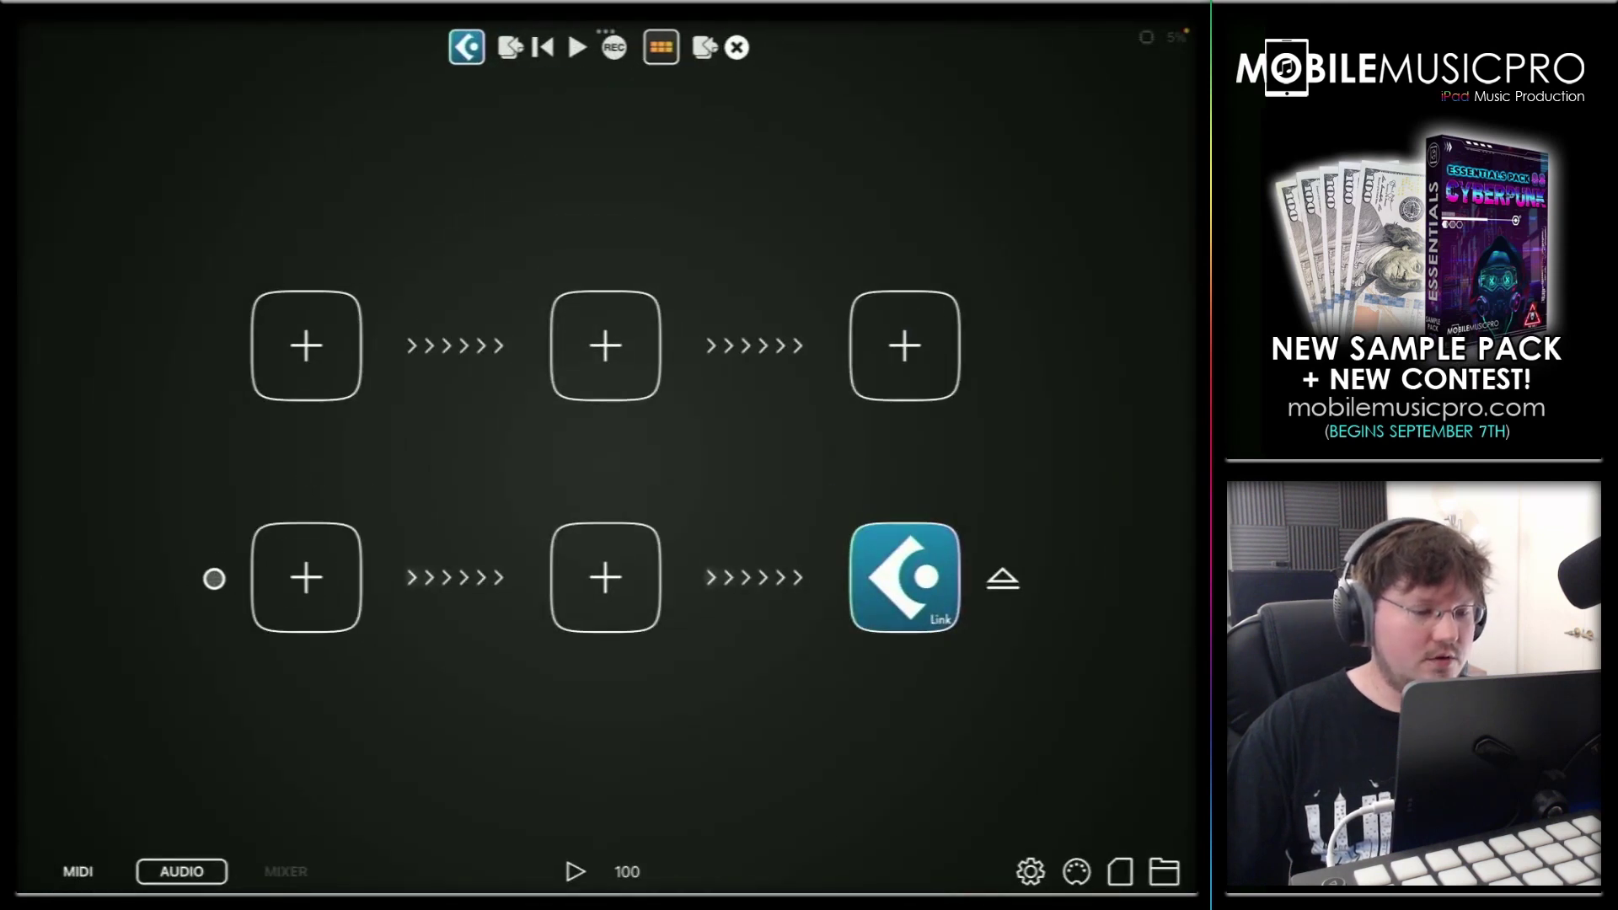
{"action": "left_click", "coordinate": [1003, 582]}
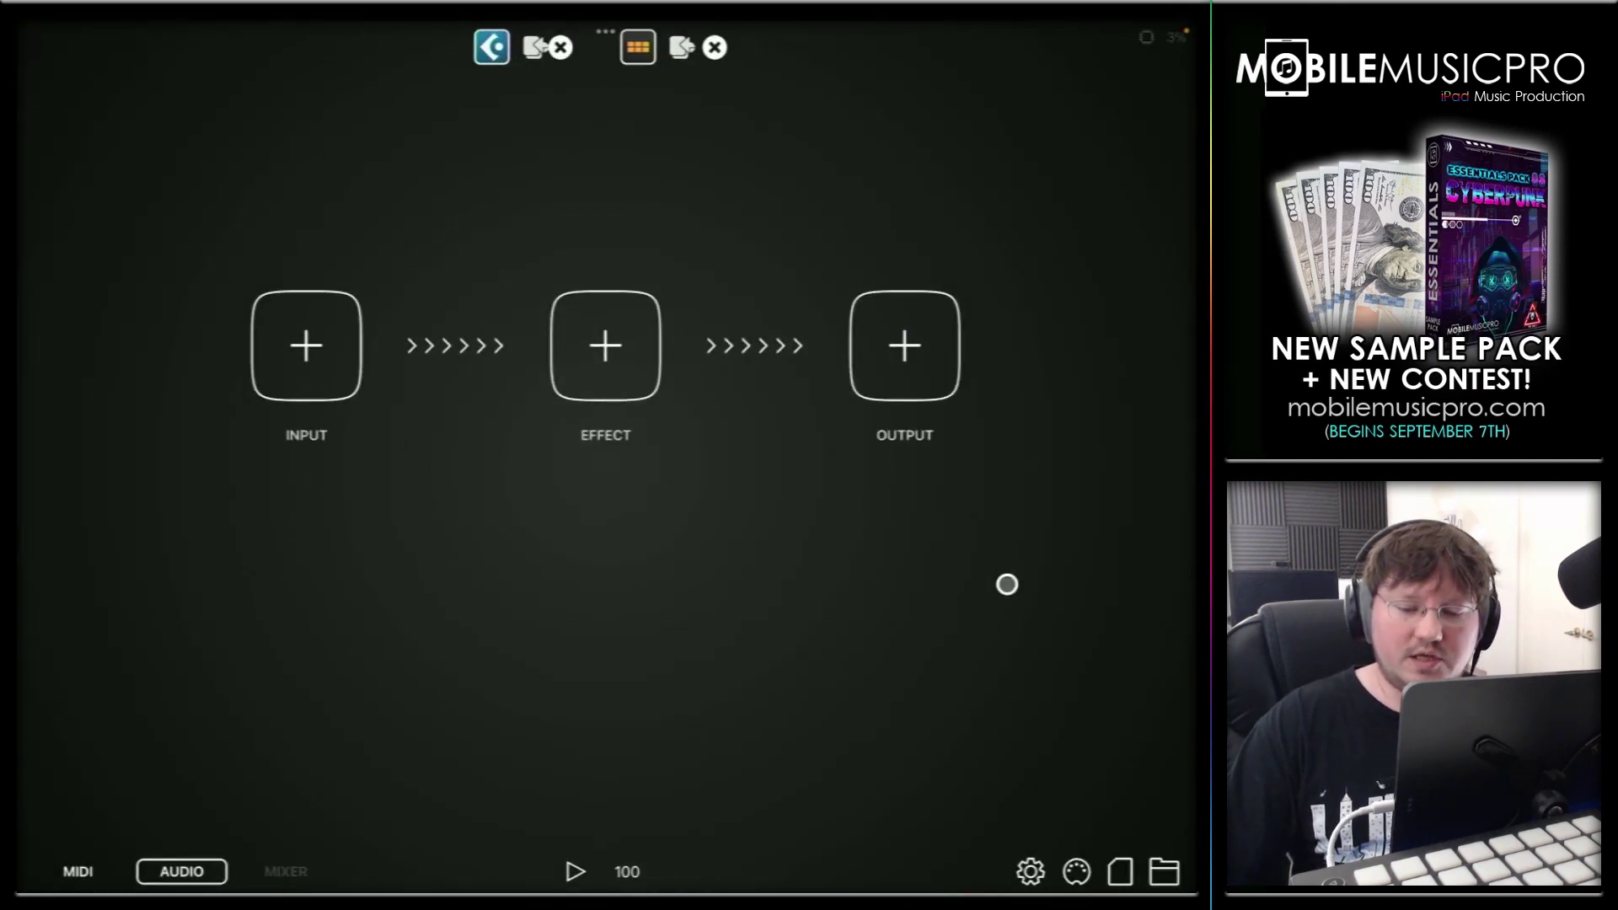
Close Audiobus 3 and Launchpad from the app switcher and return to Cubasis 3
{"action": "mouse_move", "coordinate": [666, 333]}
{"action": "left_mouse_down"}
{"action": "mouse_move", "coordinate": [882, 329]}
{"action": "mouse_move", "coordinate": [874, 88]}
{"action": "left_mouse_up"}
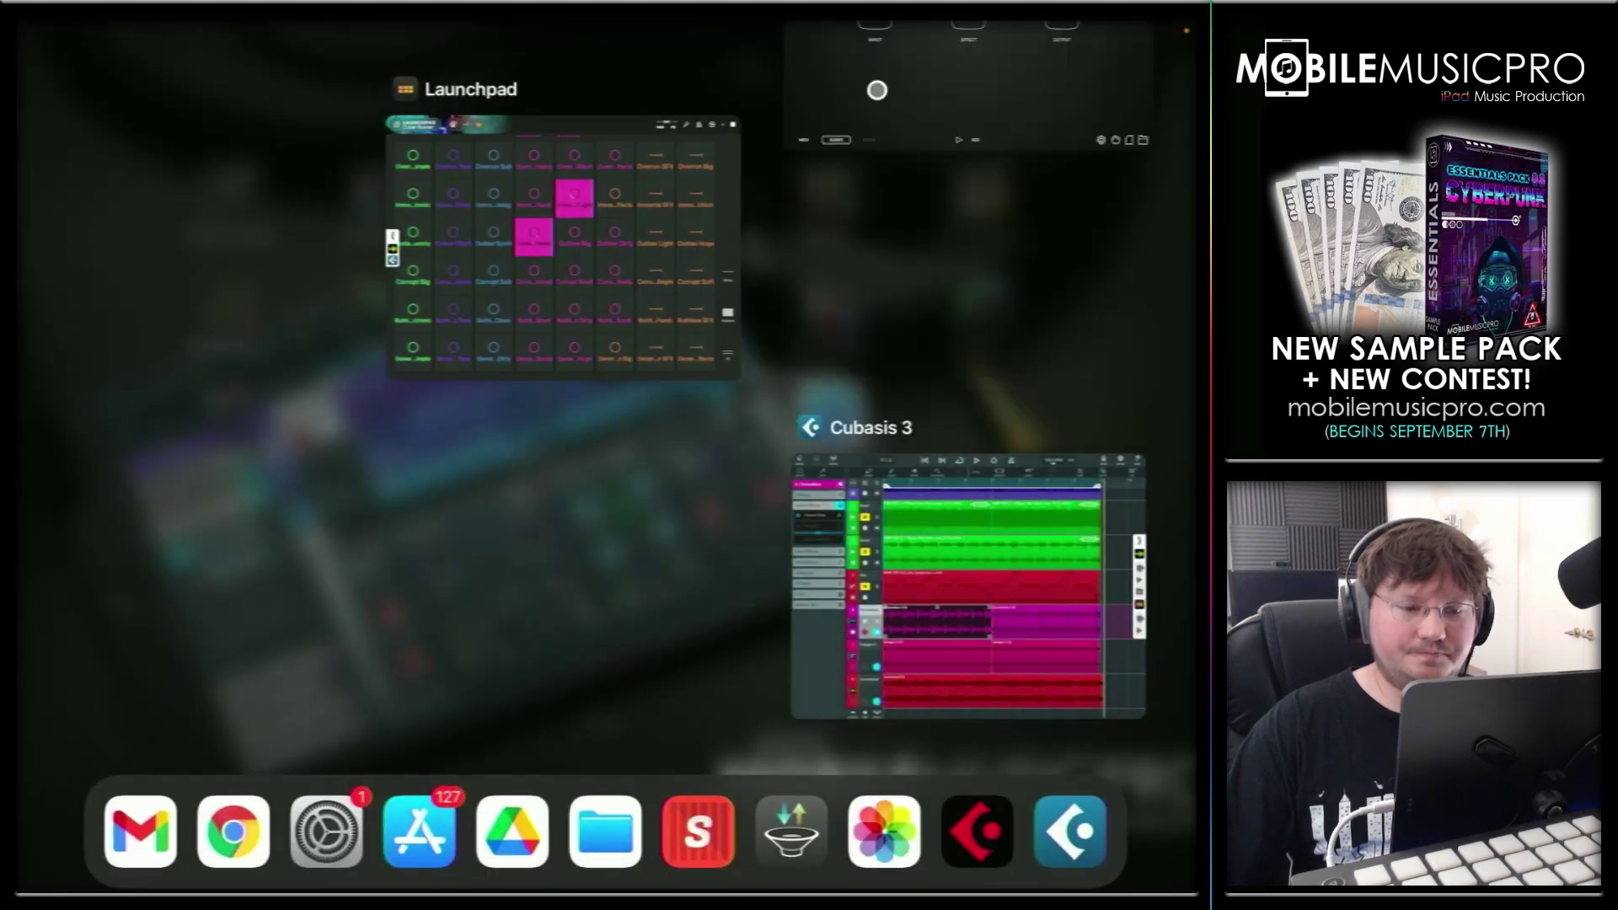
{"action": "left_click_drag", "start_coordinate": [928, 640], "coordinate": [881, 94]}
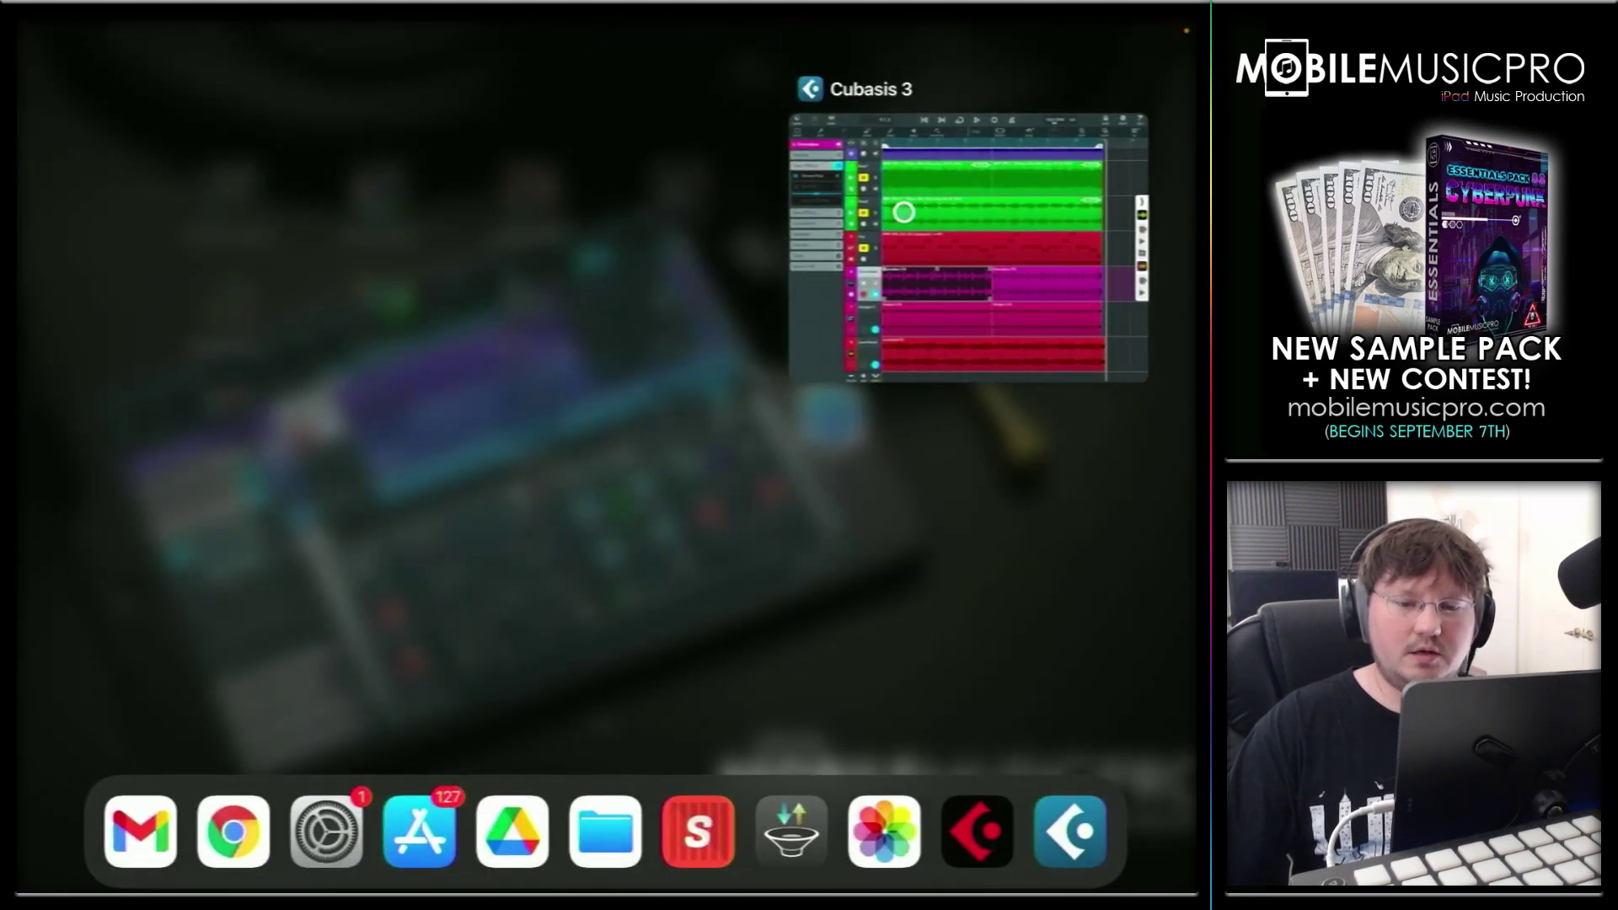
{"action": "left_click", "coordinate": [922, 264]}
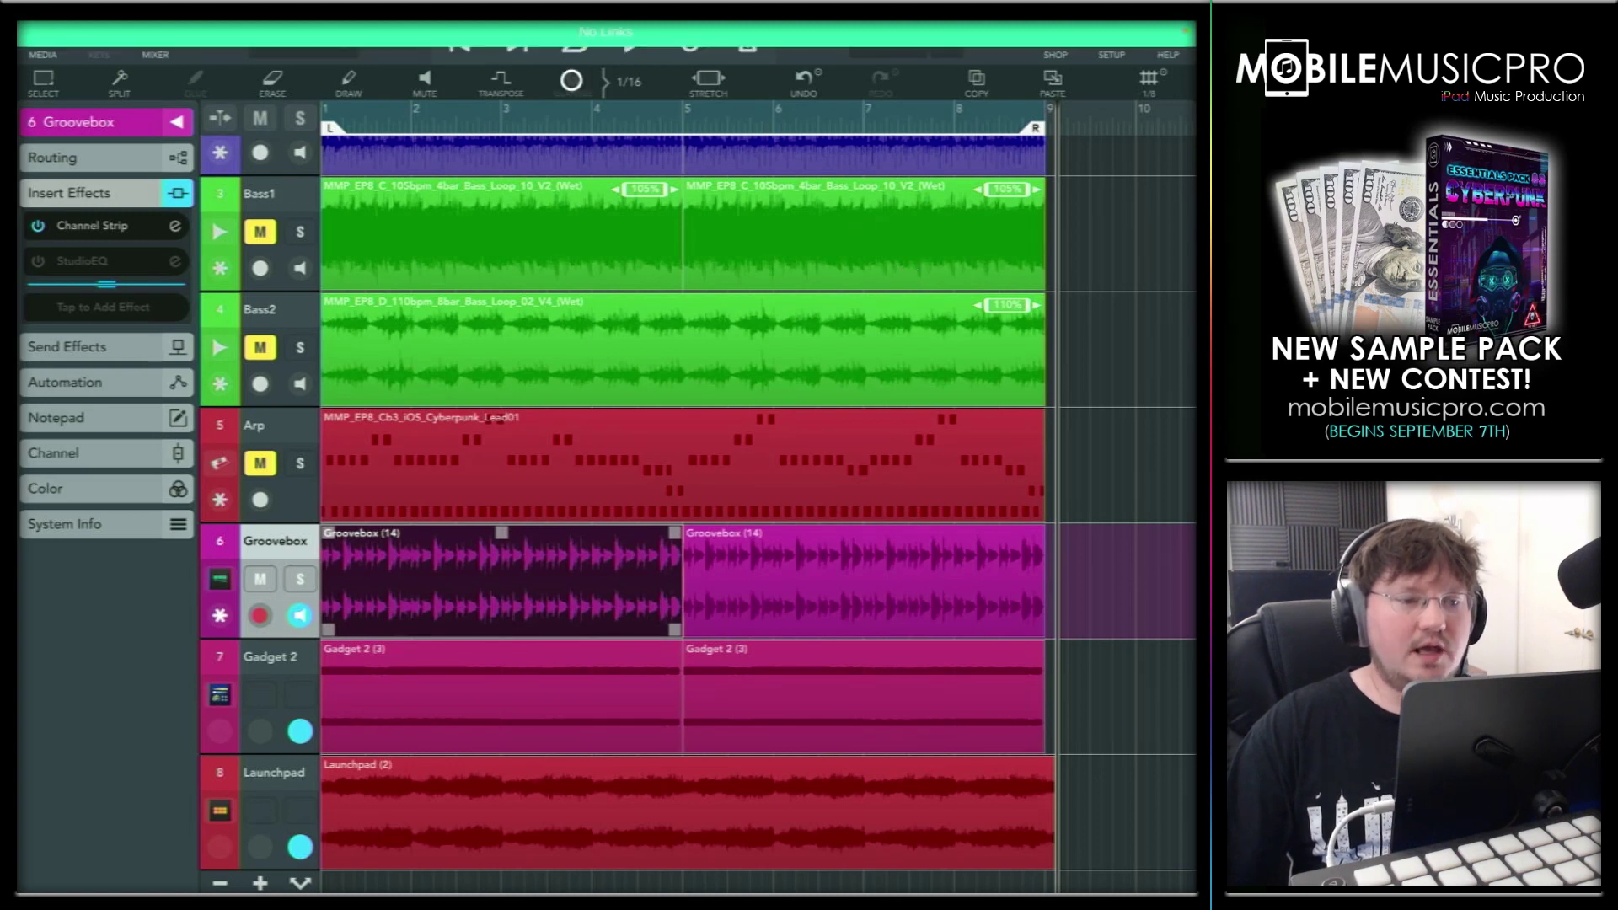
Play the full arrangement looped from the start with the Arp track muted
{"action": "left_click", "coordinate": [1029, 809]}
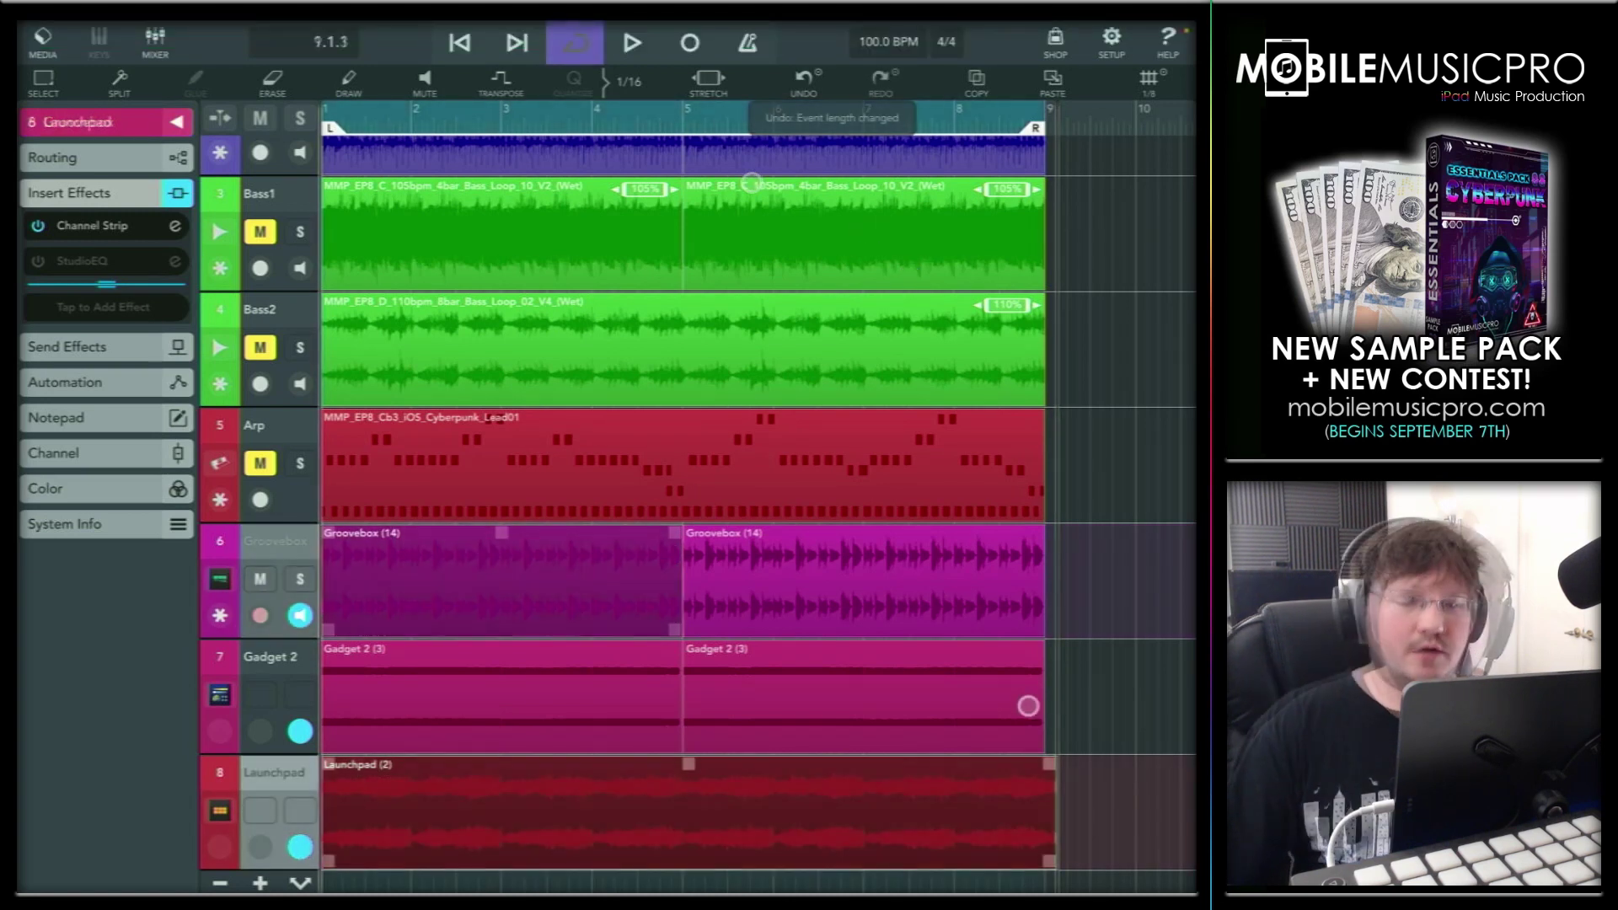
{"action": "key", "text": "ctrl+z"}
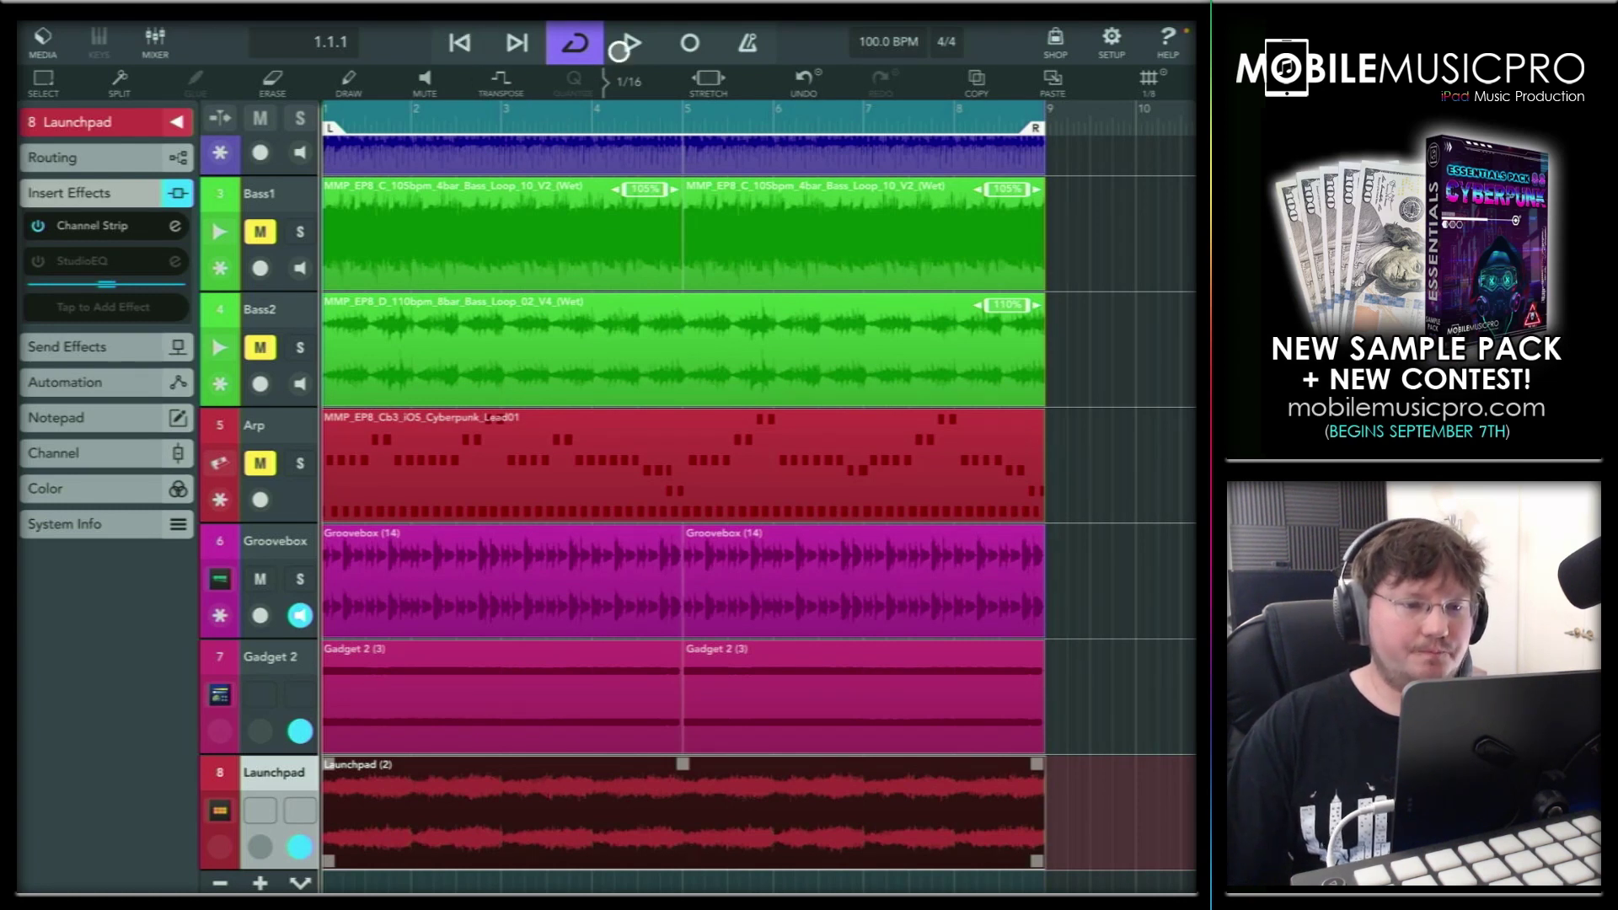
{"action": "left_click", "coordinate": [629, 44]}
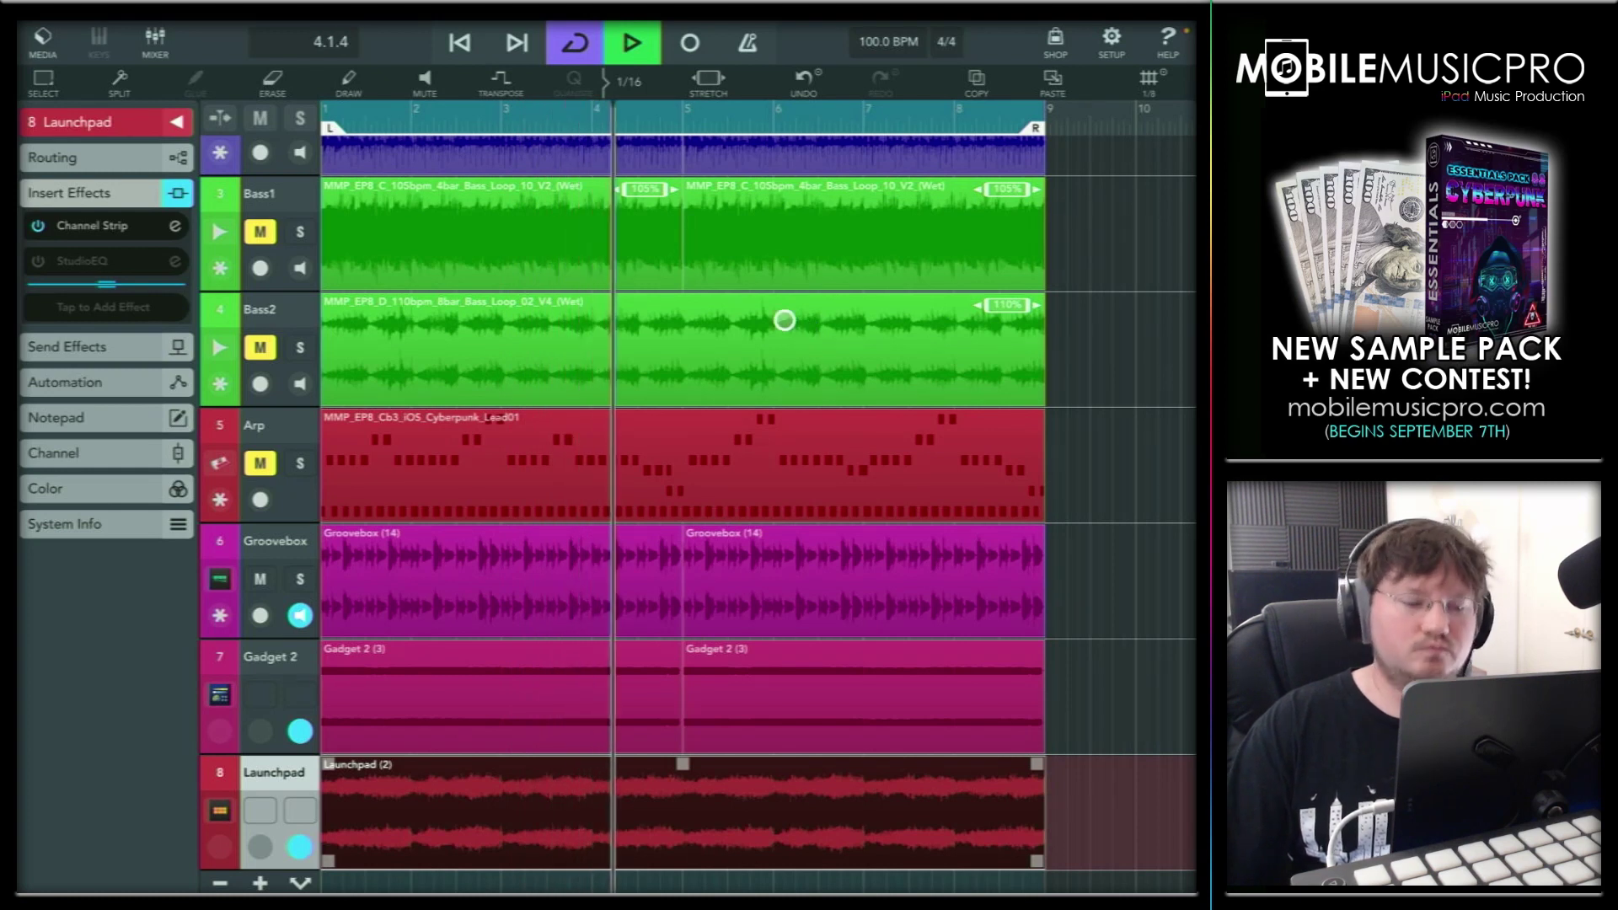
{"action": "left_click", "coordinate": [260, 463]}
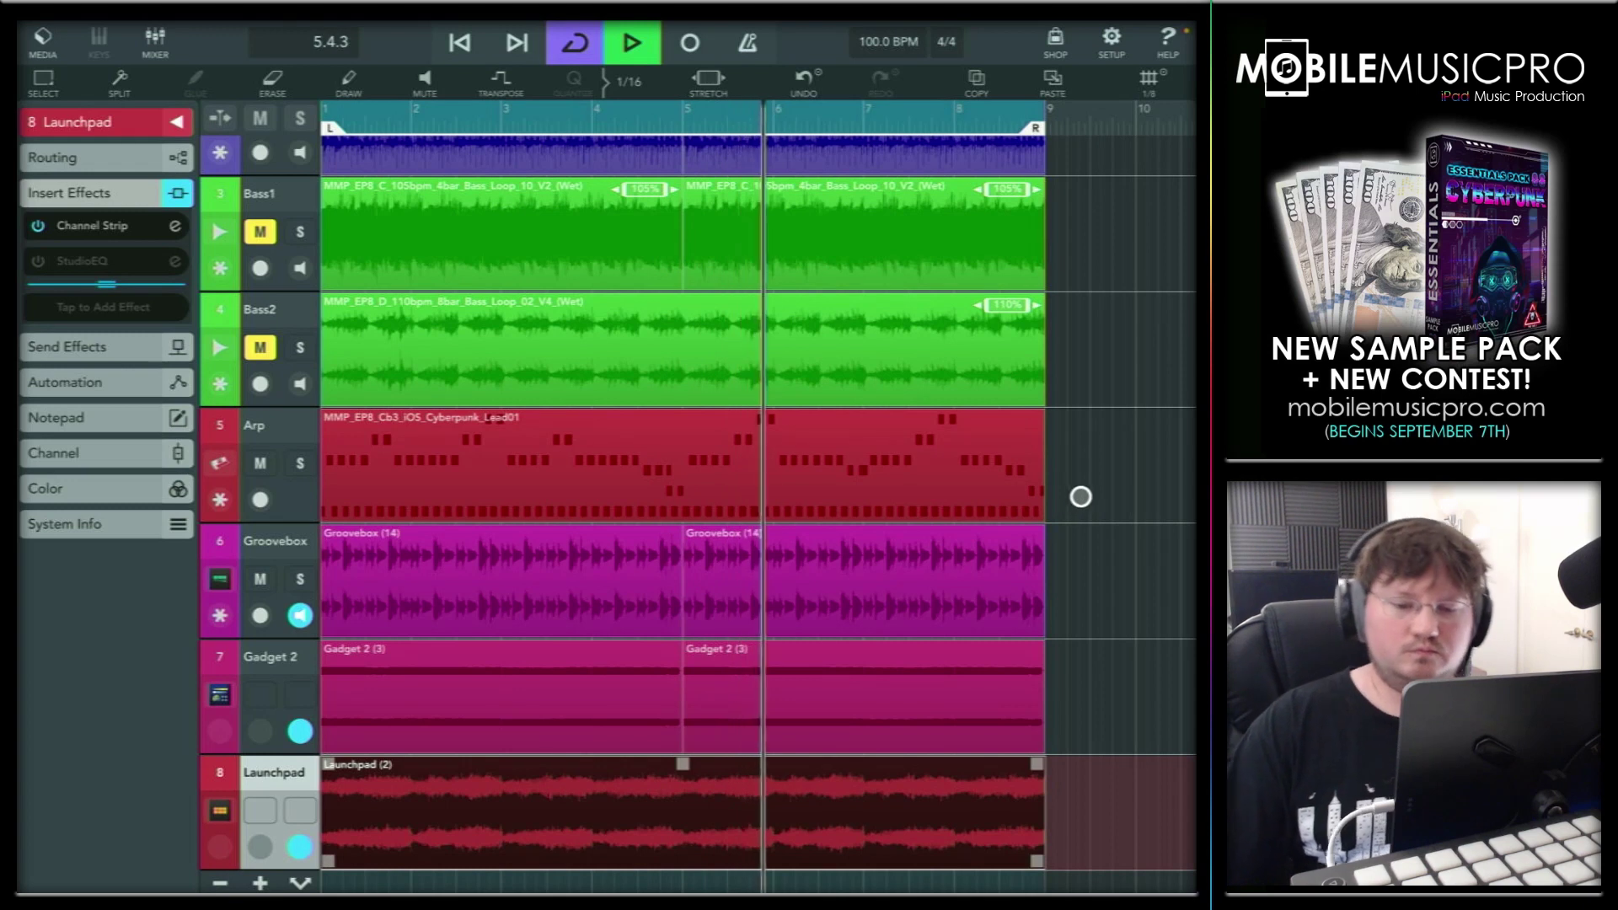
{"action": "scroll", "coordinate": [1102, 508], "scroll_direction": "up", "scroll_amount": 2}
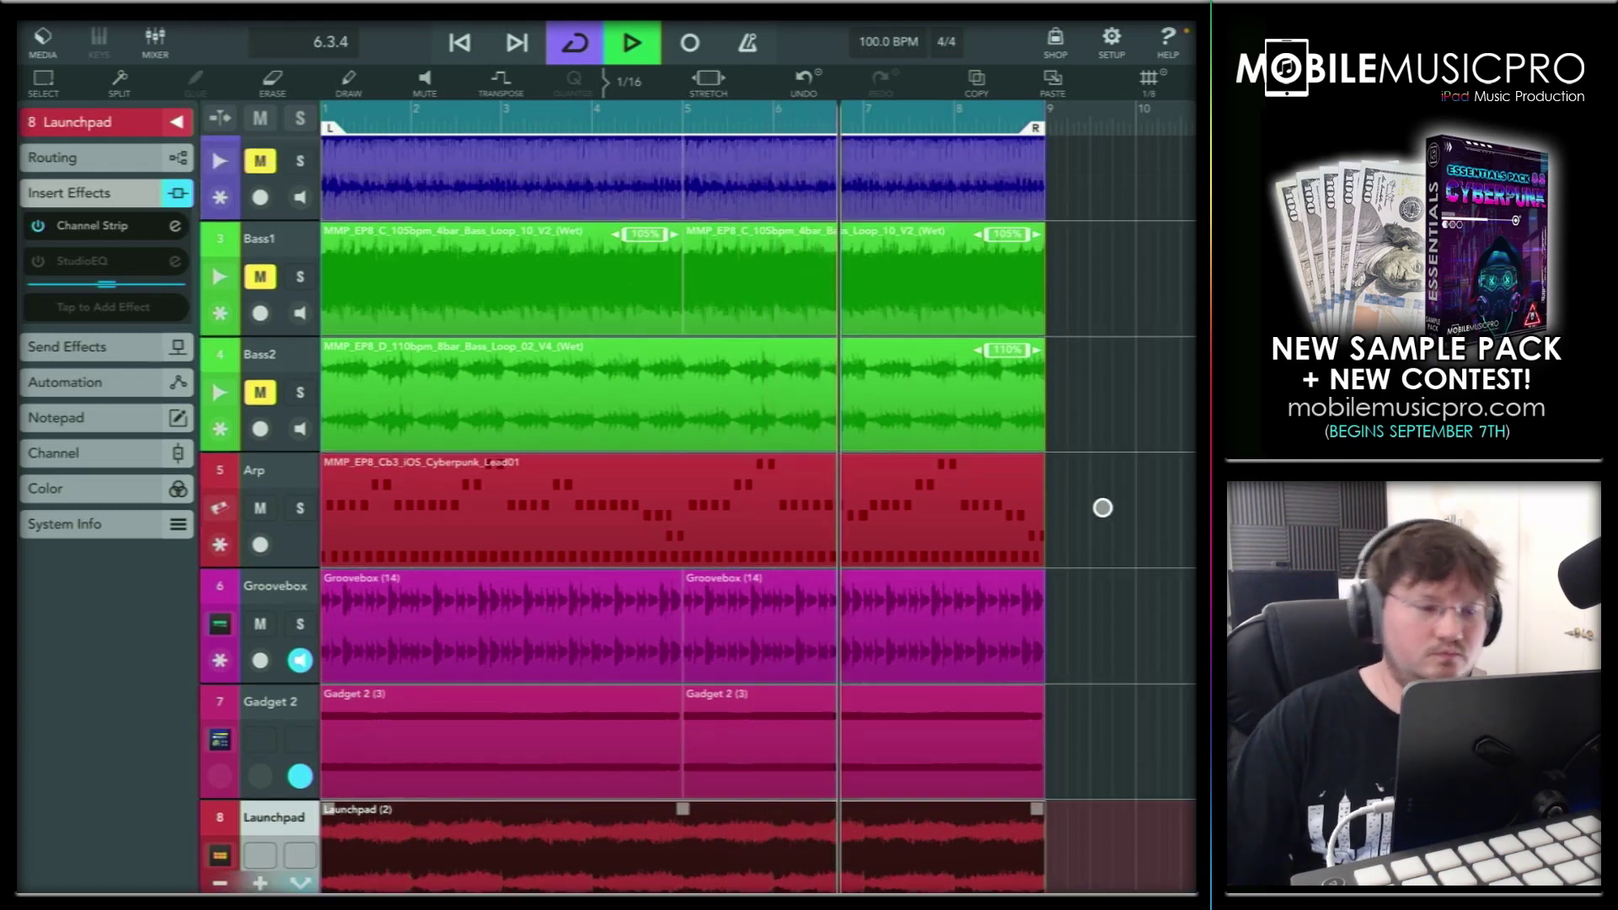
{"action": "scroll", "coordinate": [1103, 507], "scroll_direction": "up", "scroll_amount": 3}
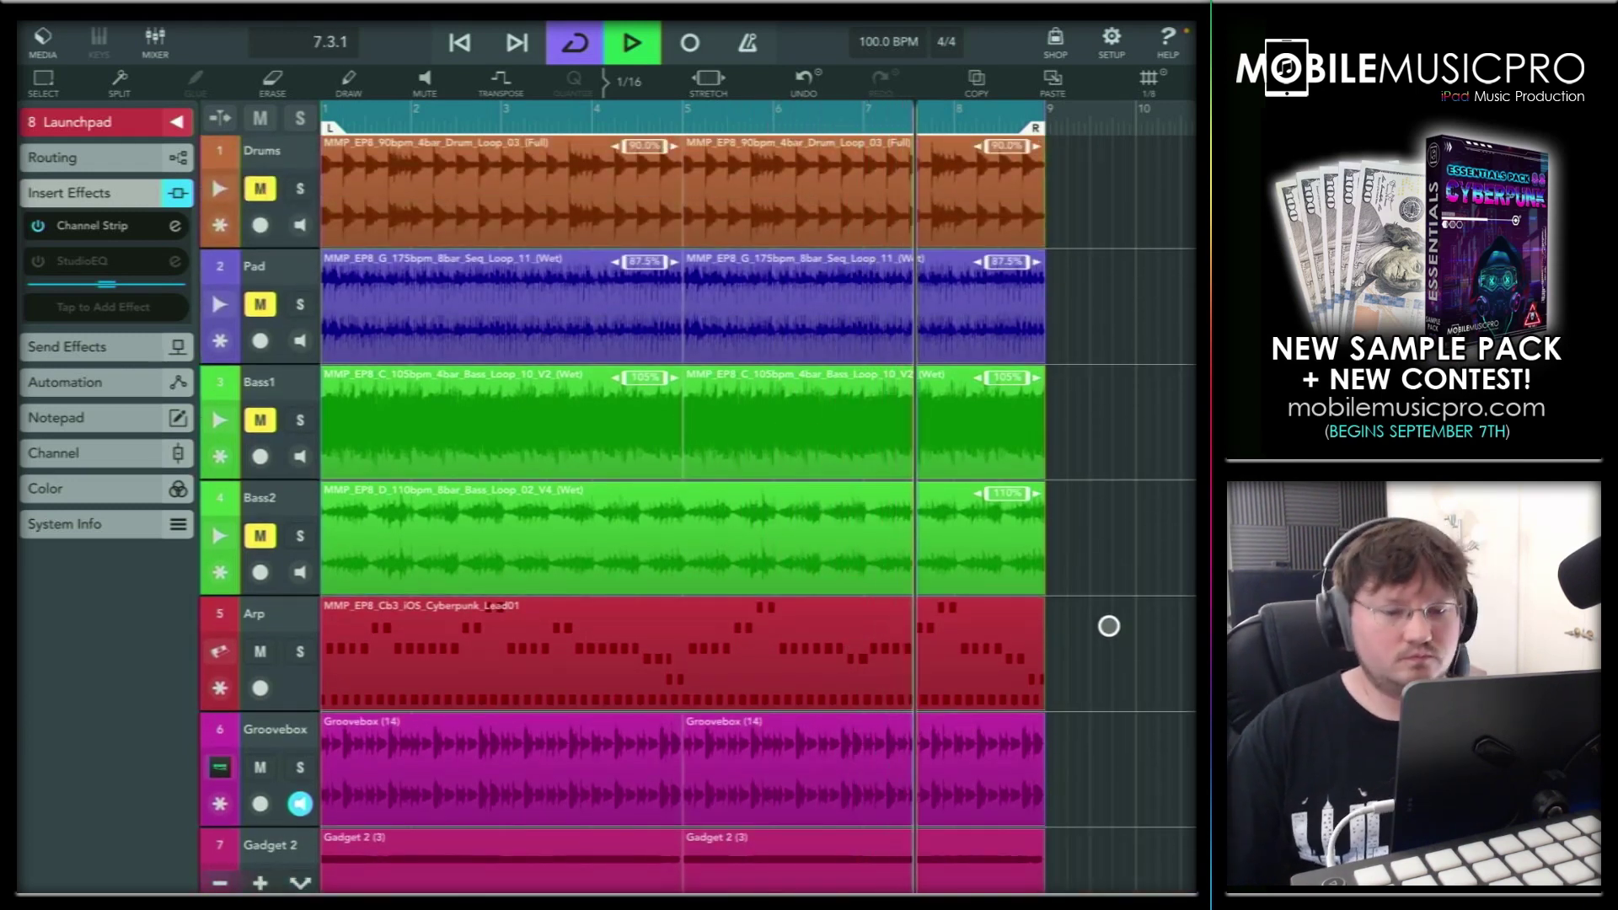
{"action": "scroll", "coordinate": [1109, 657], "scroll_direction": "down", "scroll_amount": 2}
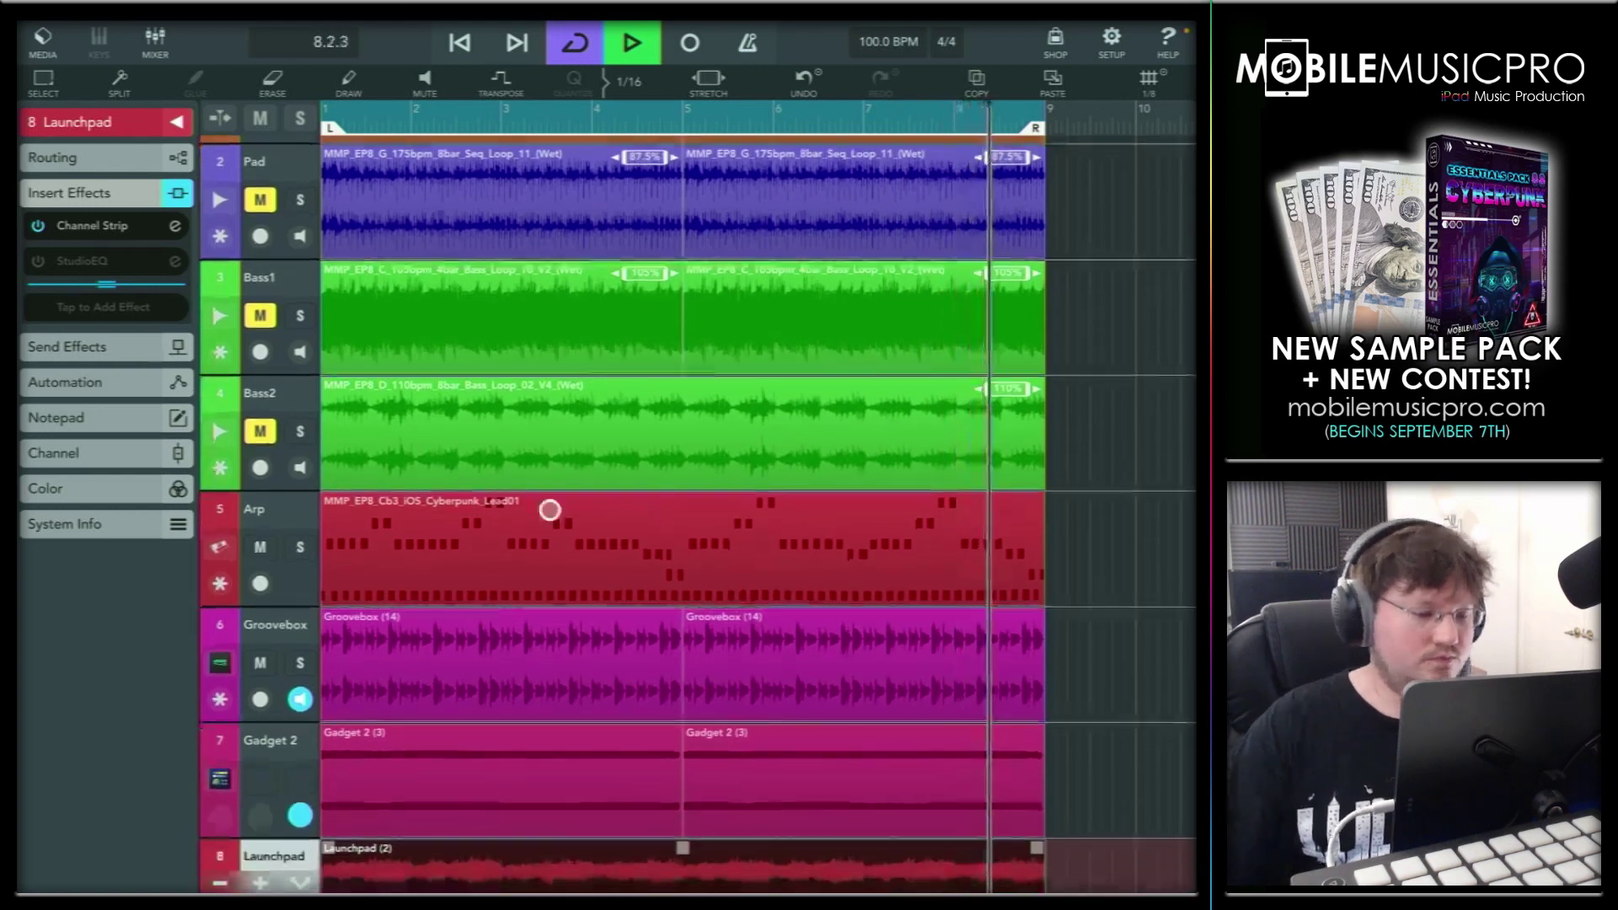
{"action": "scroll", "coordinate": [550, 510], "scroll_direction": "down", "scroll_amount": 2}
{"action": "key", "text": "space"}
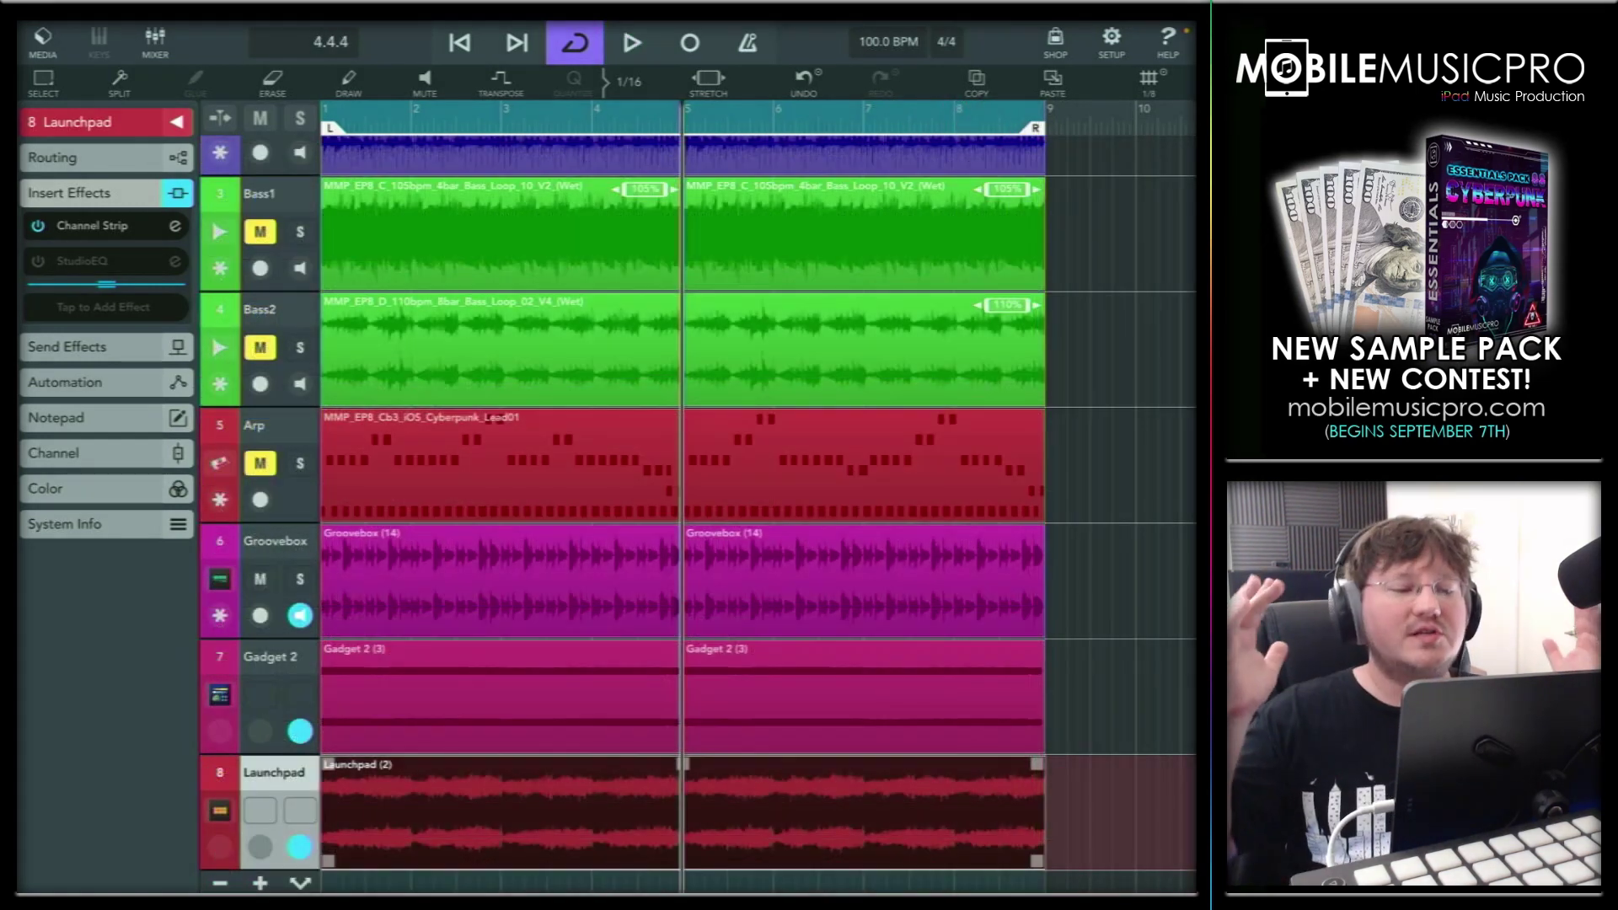